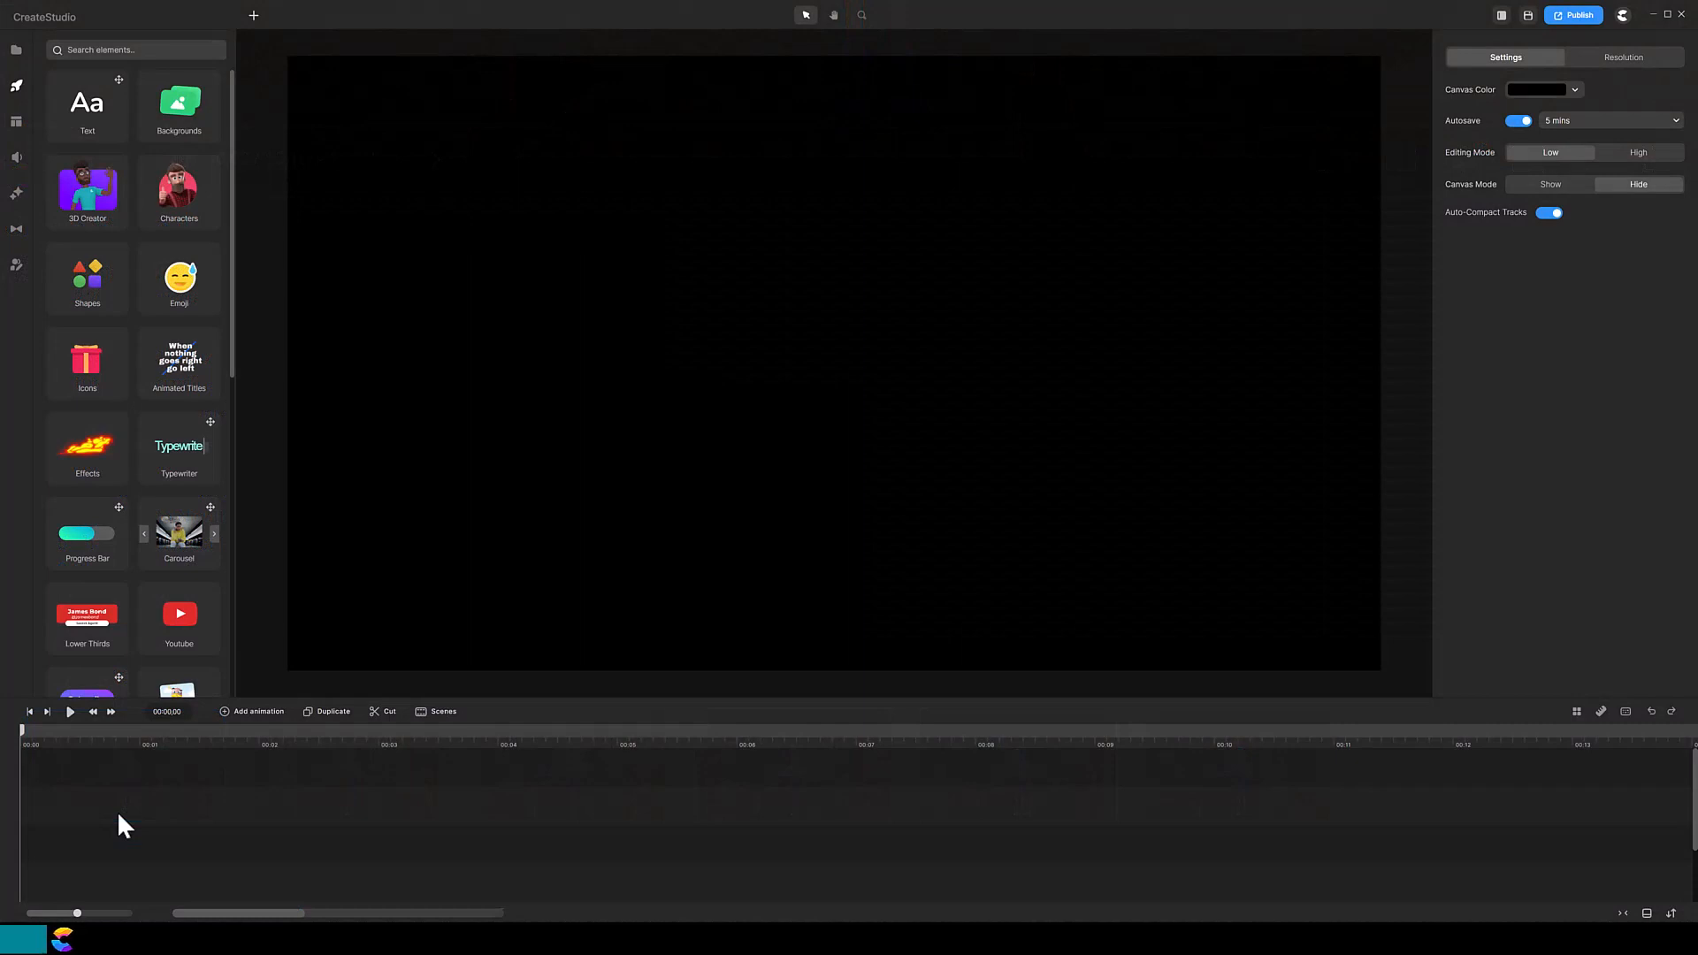
- Look over the saved custom scenes, then return to the studio element library
{"action": "left_click", "coordinate": [17, 122]}
{"action": "left_click", "coordinate": [180, 54]}
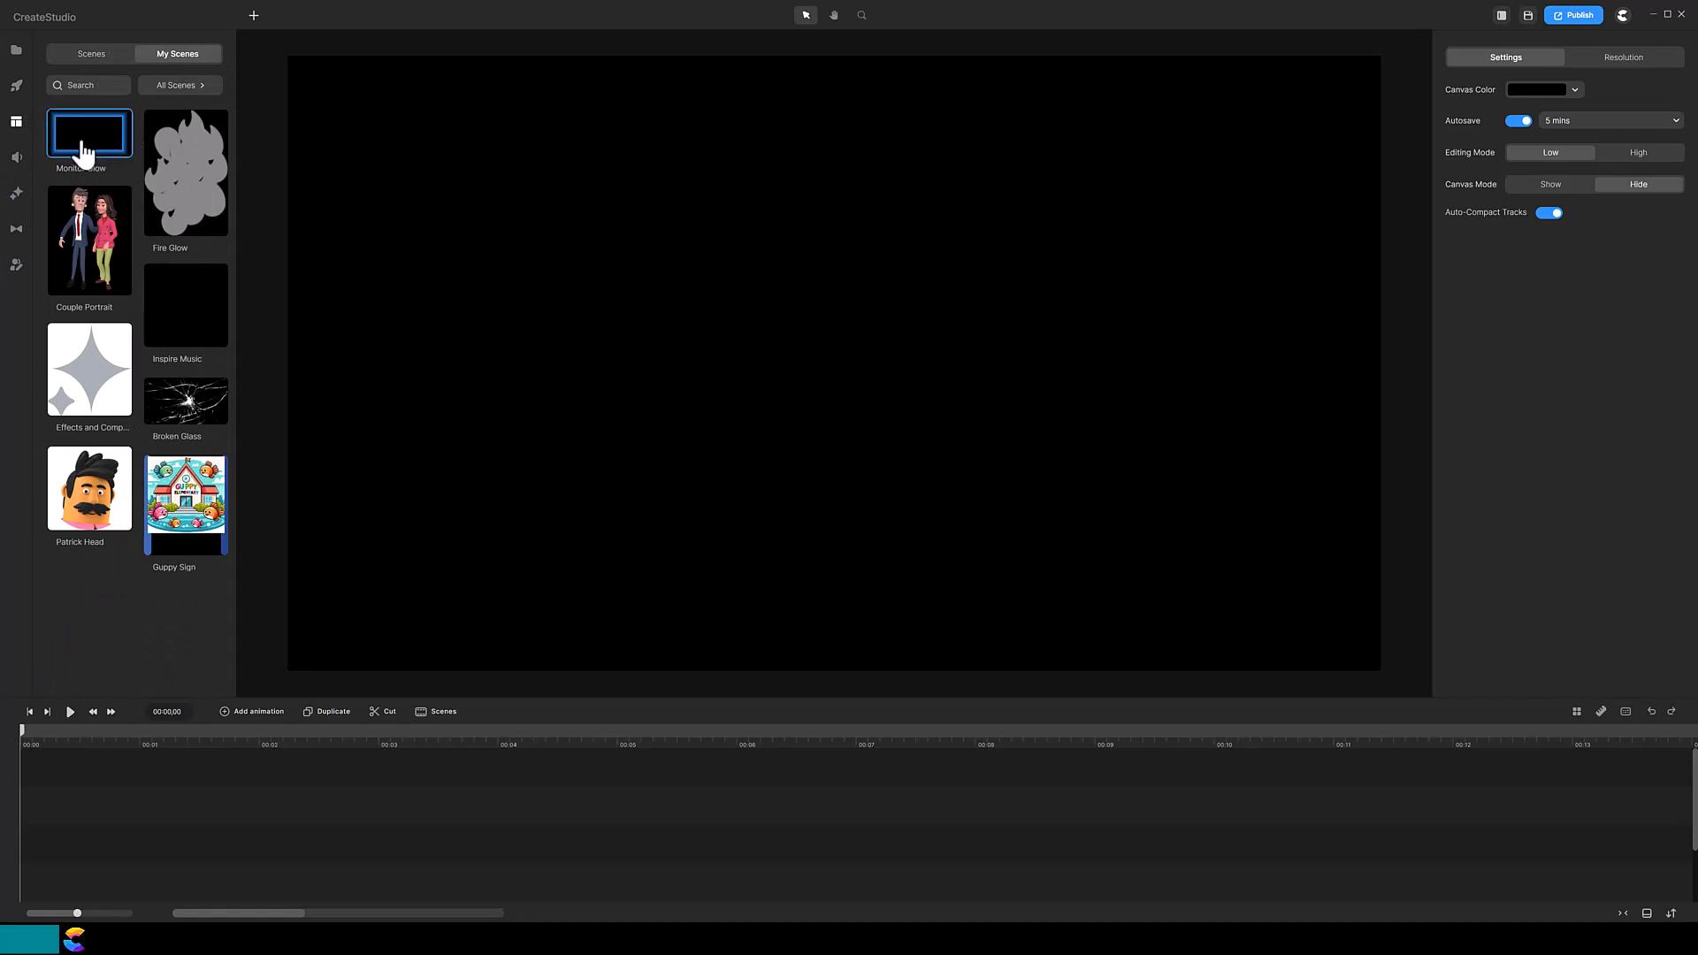
{"action": "left_click", "coordinate": [16, 85]}
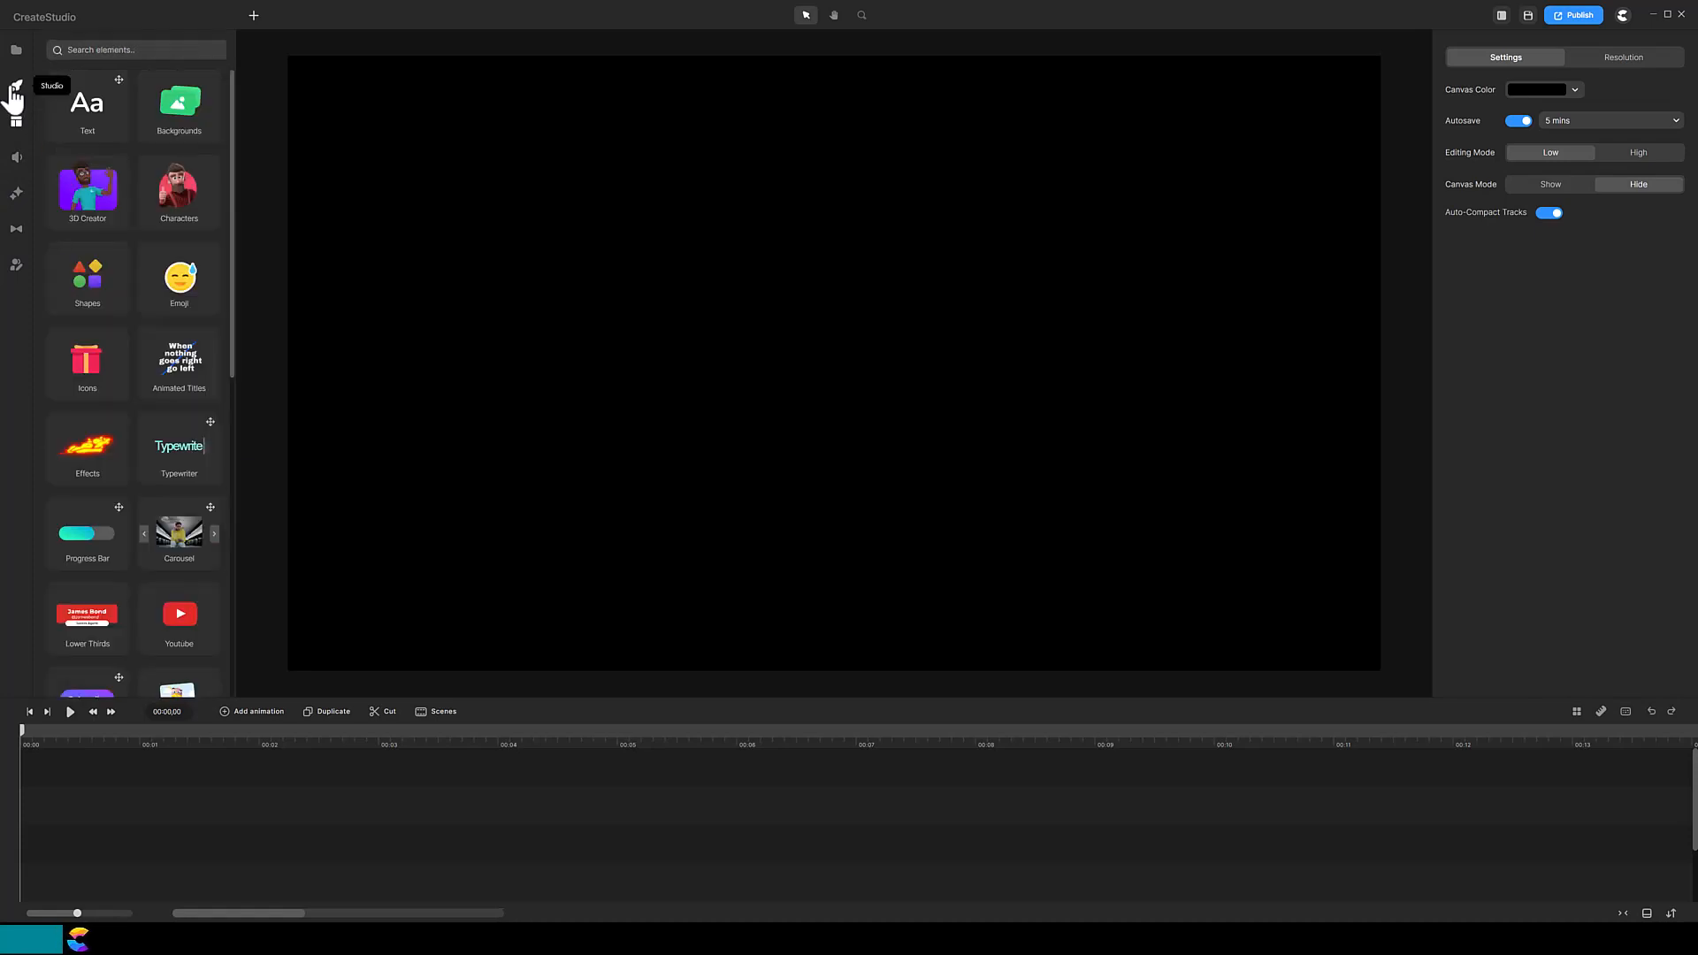
- Find a hipster living room background with a red sofa, place it at the timeline start, and extend it to about 12.8 seconds
{"action": "left_click", "coordinate": [176, 104]}
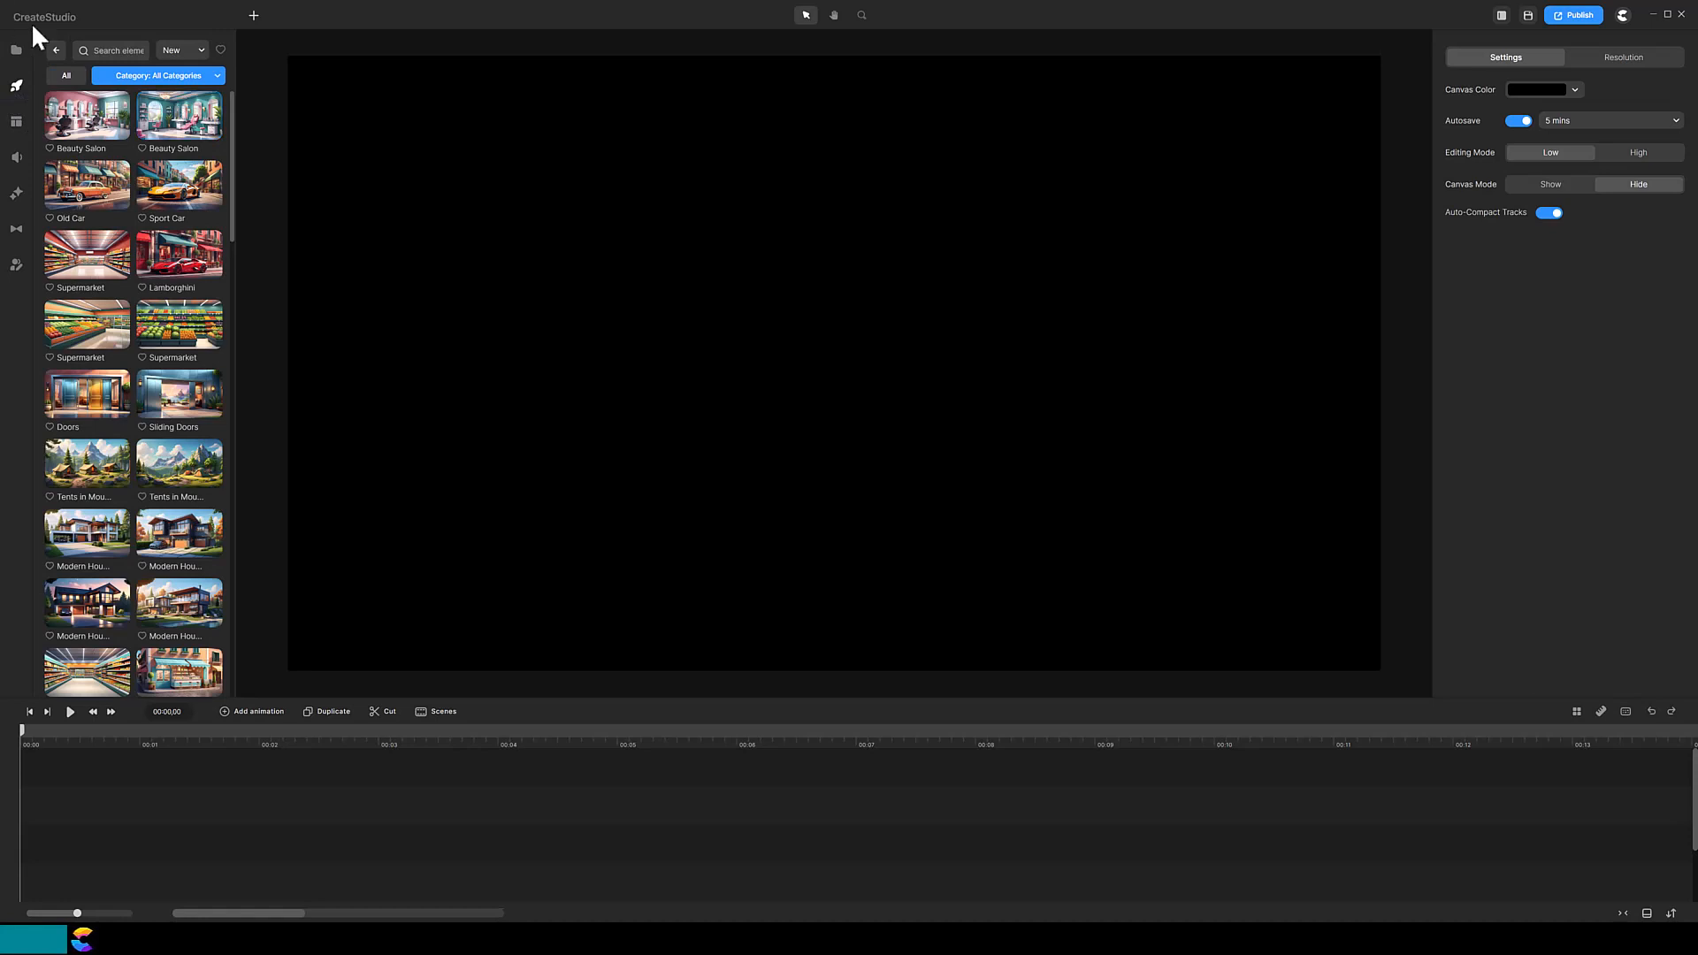
{"action": "left_click", "coordinate": [102, 50]}
{"action": "type", "text": "living"}
{"action": "type", "text": " room hipst"}
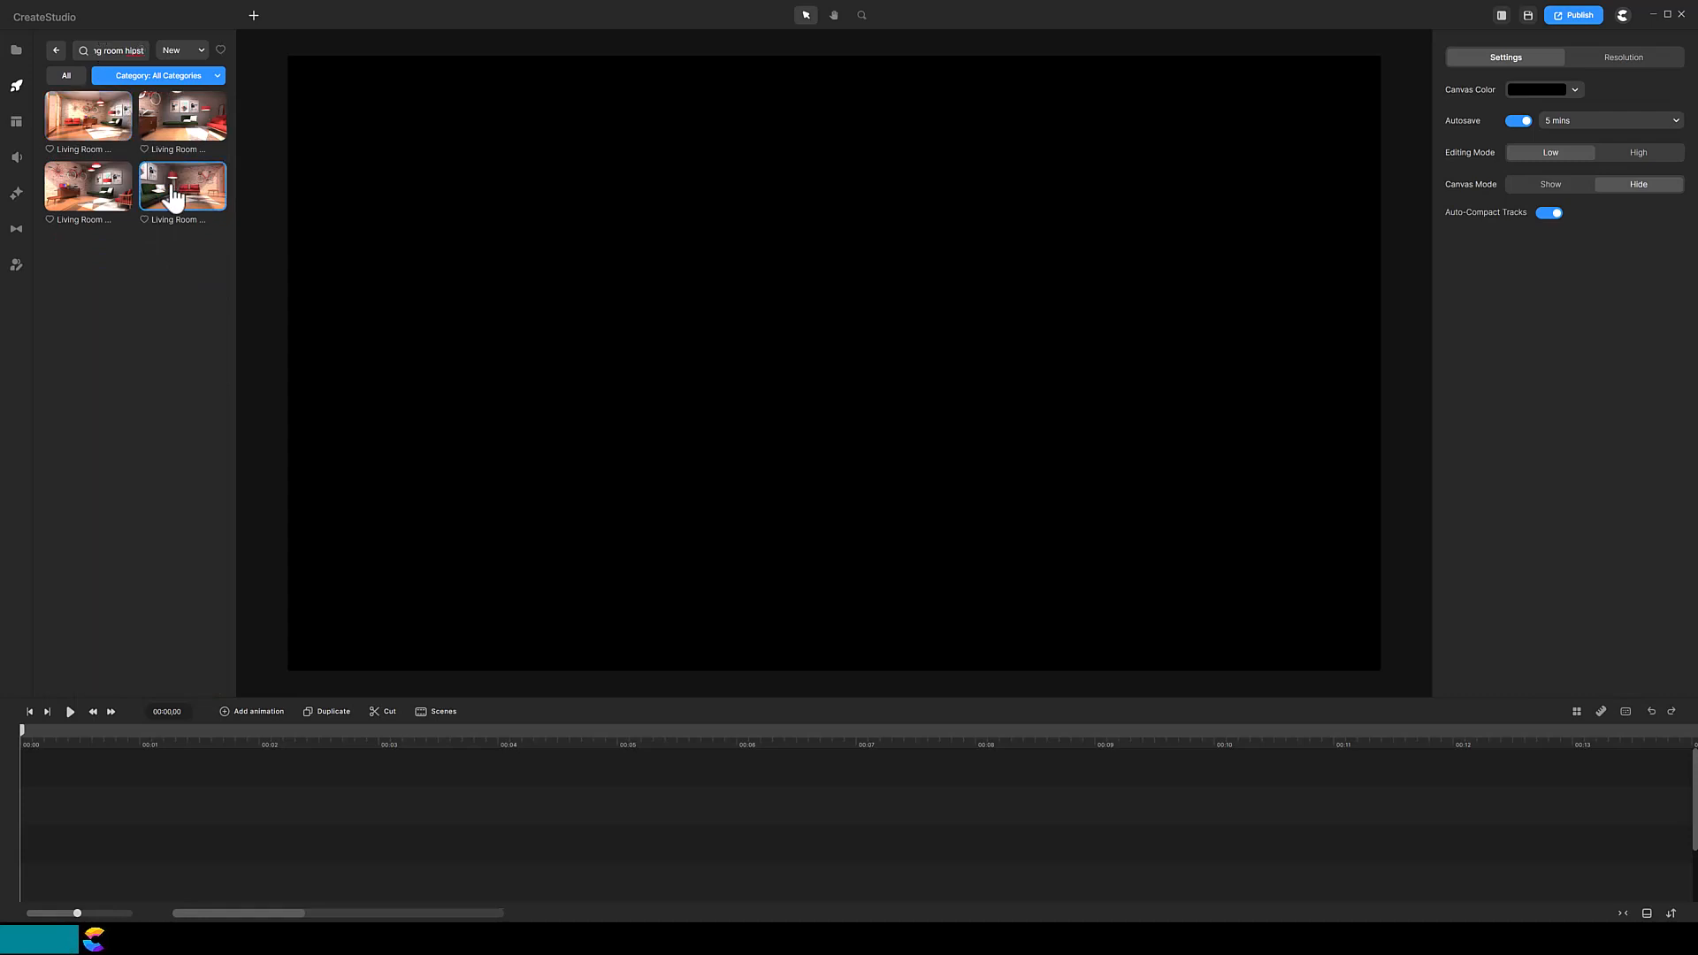
{"action": "left_click_drag", "start_coordinate": [159, 182], "coordinate": [51, 835]}
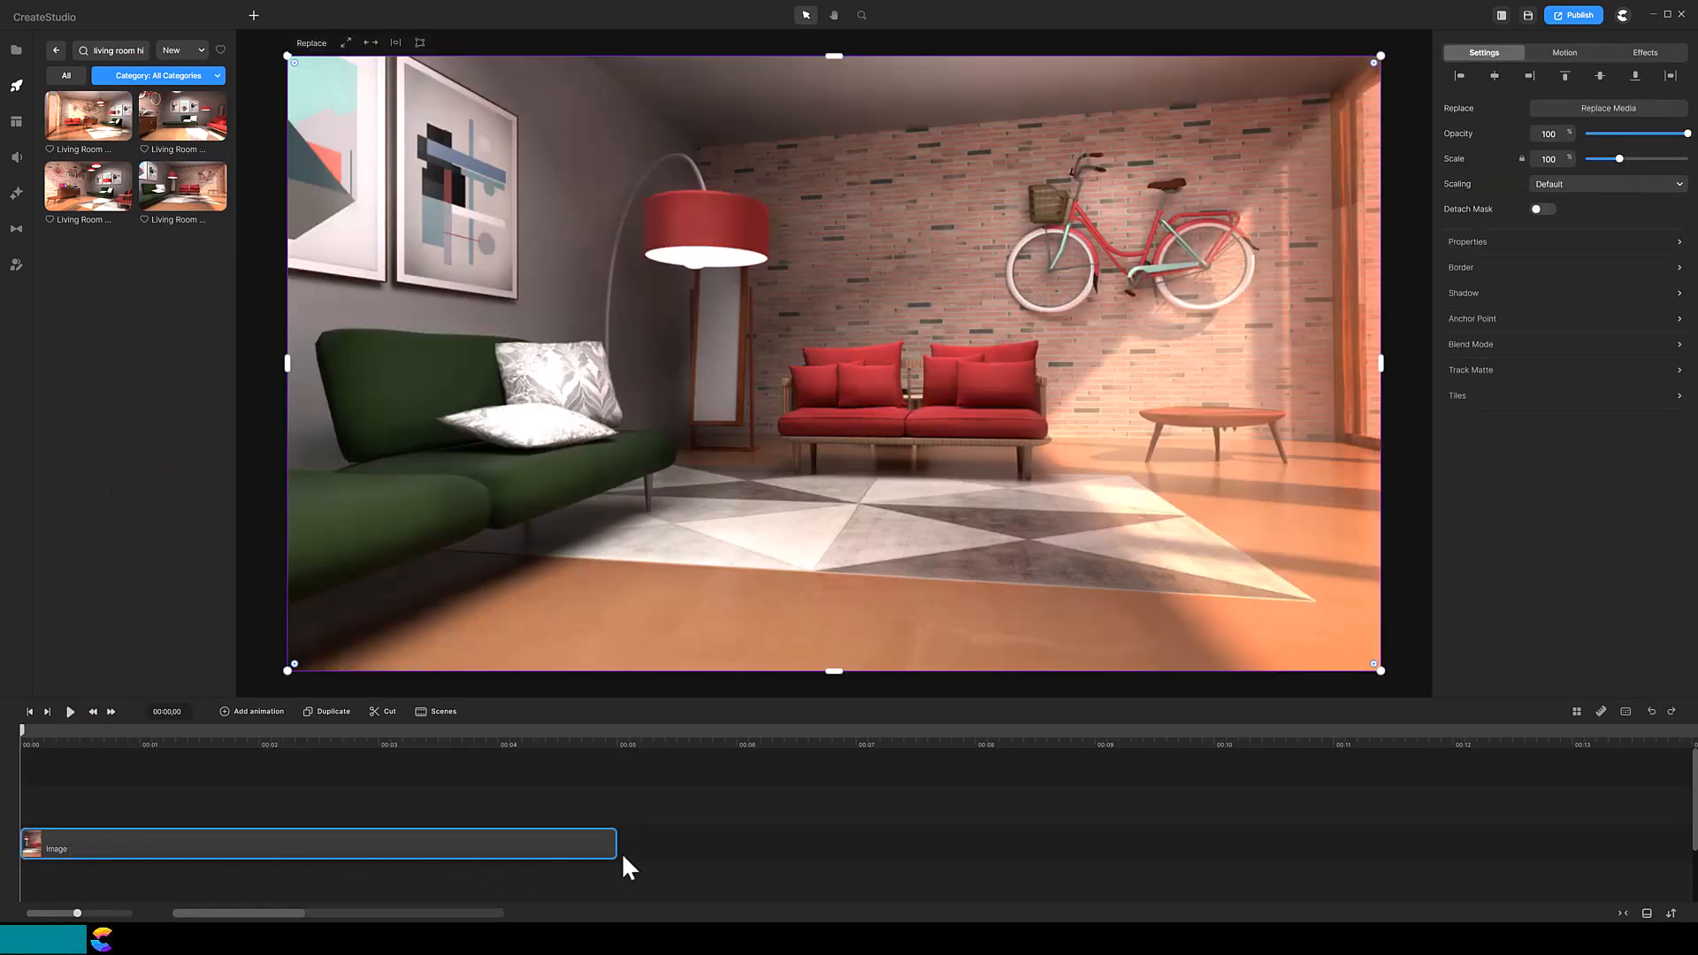
{"action": "left_click_drag", "start_coordinate": [617, 854], "coordinate": [1543, 861]}
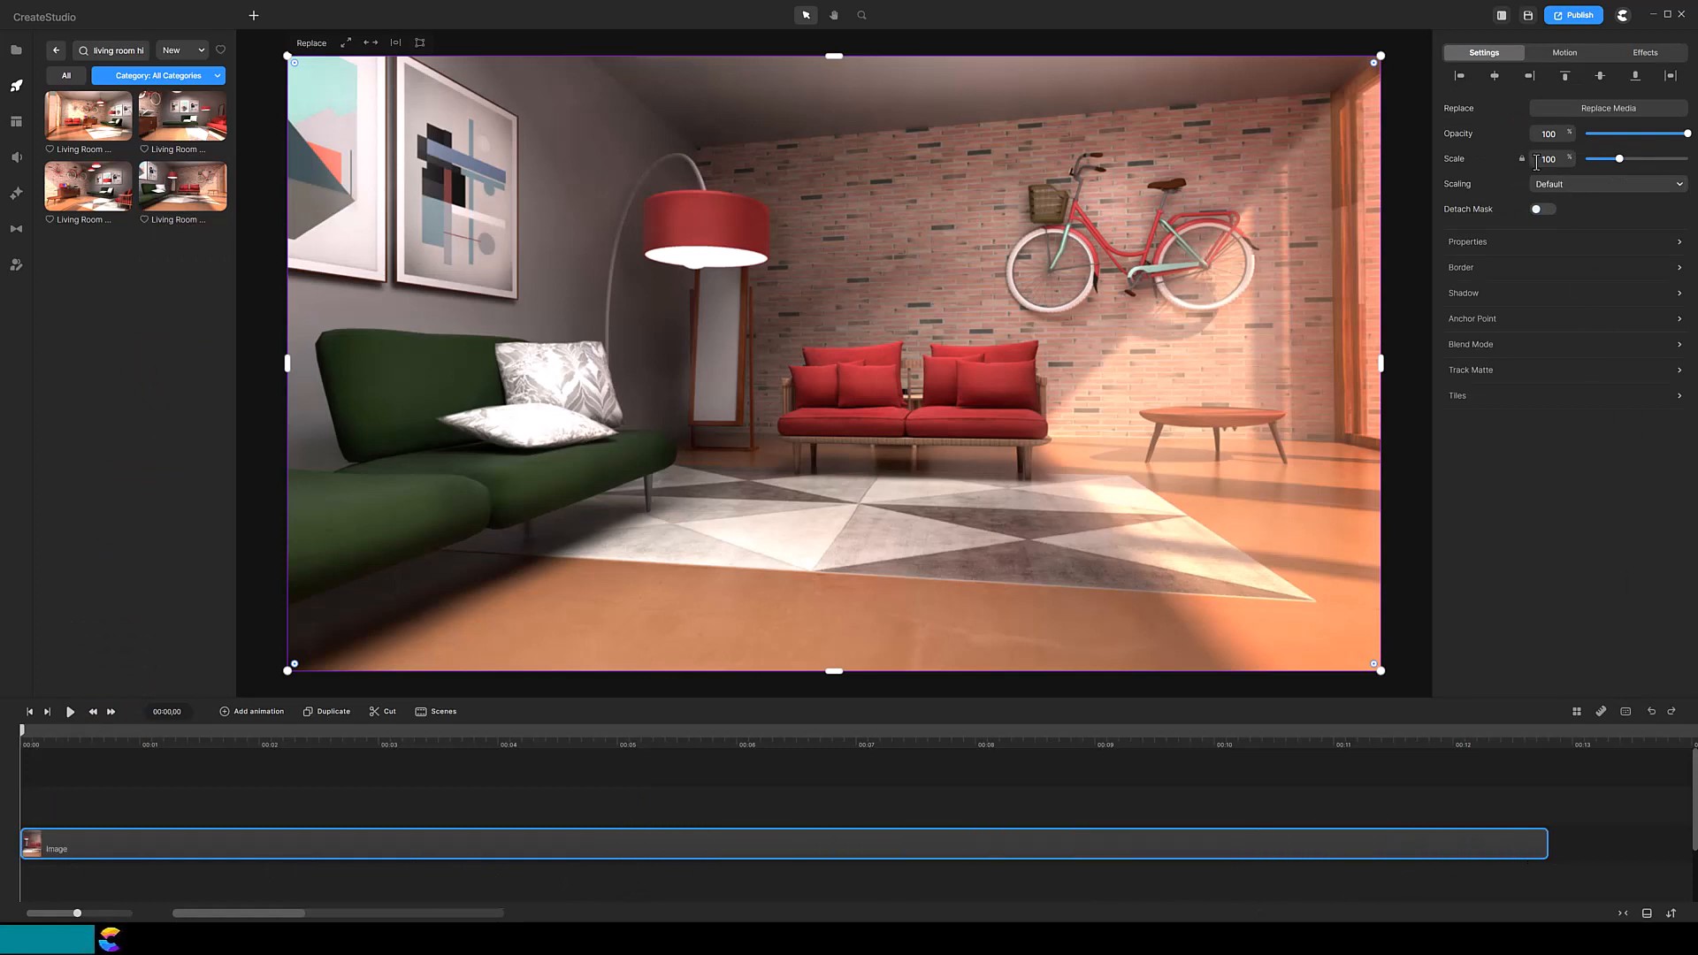
- Scale the living room background to 270% and reposition it so the red sofa is centered on the canvas
{"action": "type", "text": "279"}
{"action": "key", "text": "Return"}
{"action": "left_click_drag", "start_coordinate": [1069, 425], "coordinate": [839, 337]}
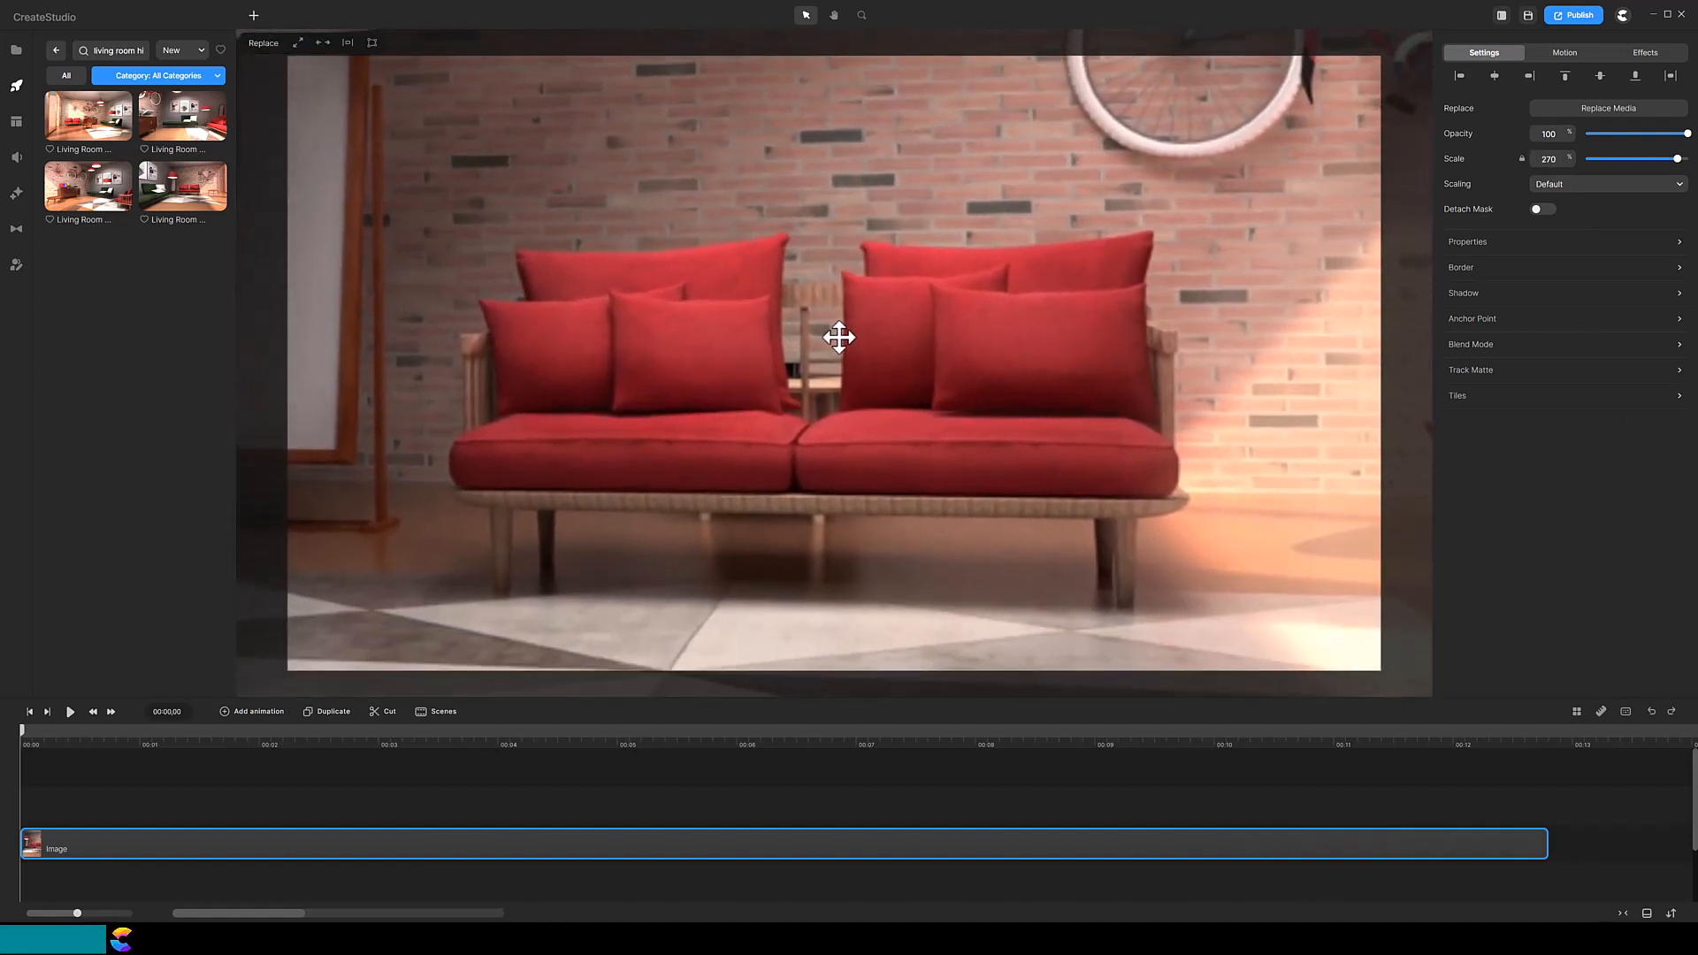
- Add the 3D character Lenka above the background at the timeline start and change her action to Working on Macbook
{"action": "left_click", "coordinate": [16, 265]}
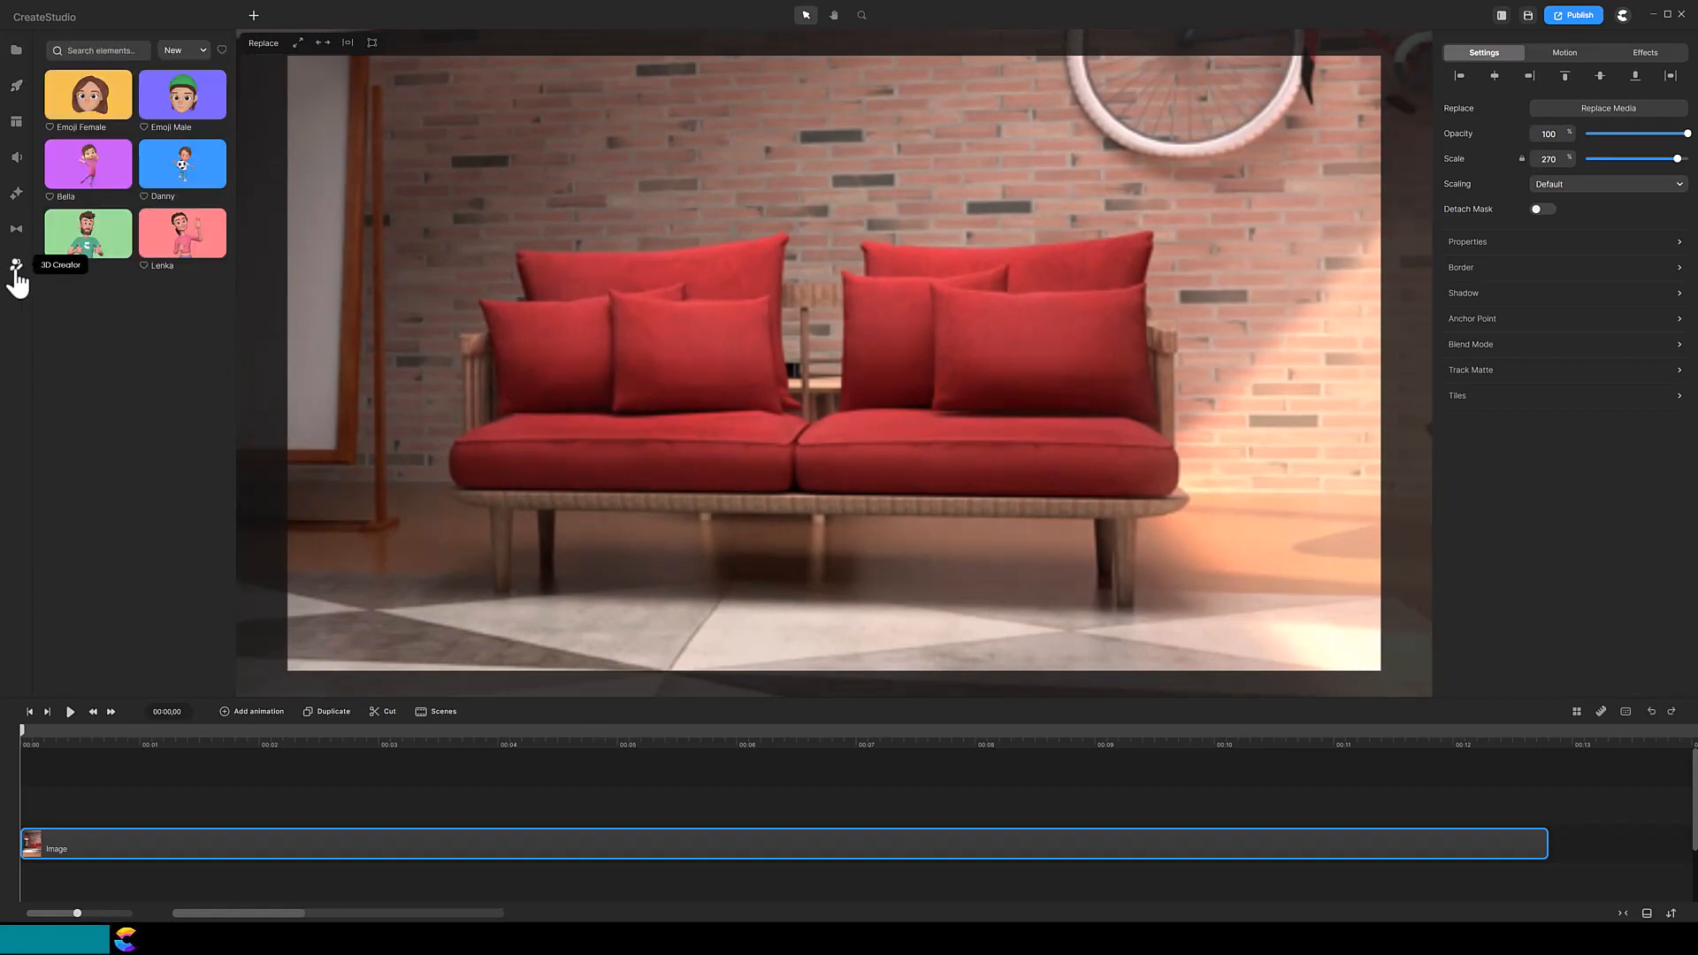
{"action": "left_click_drag", "start_coordinate": [161, 259], "coordinate": [55, 810]}
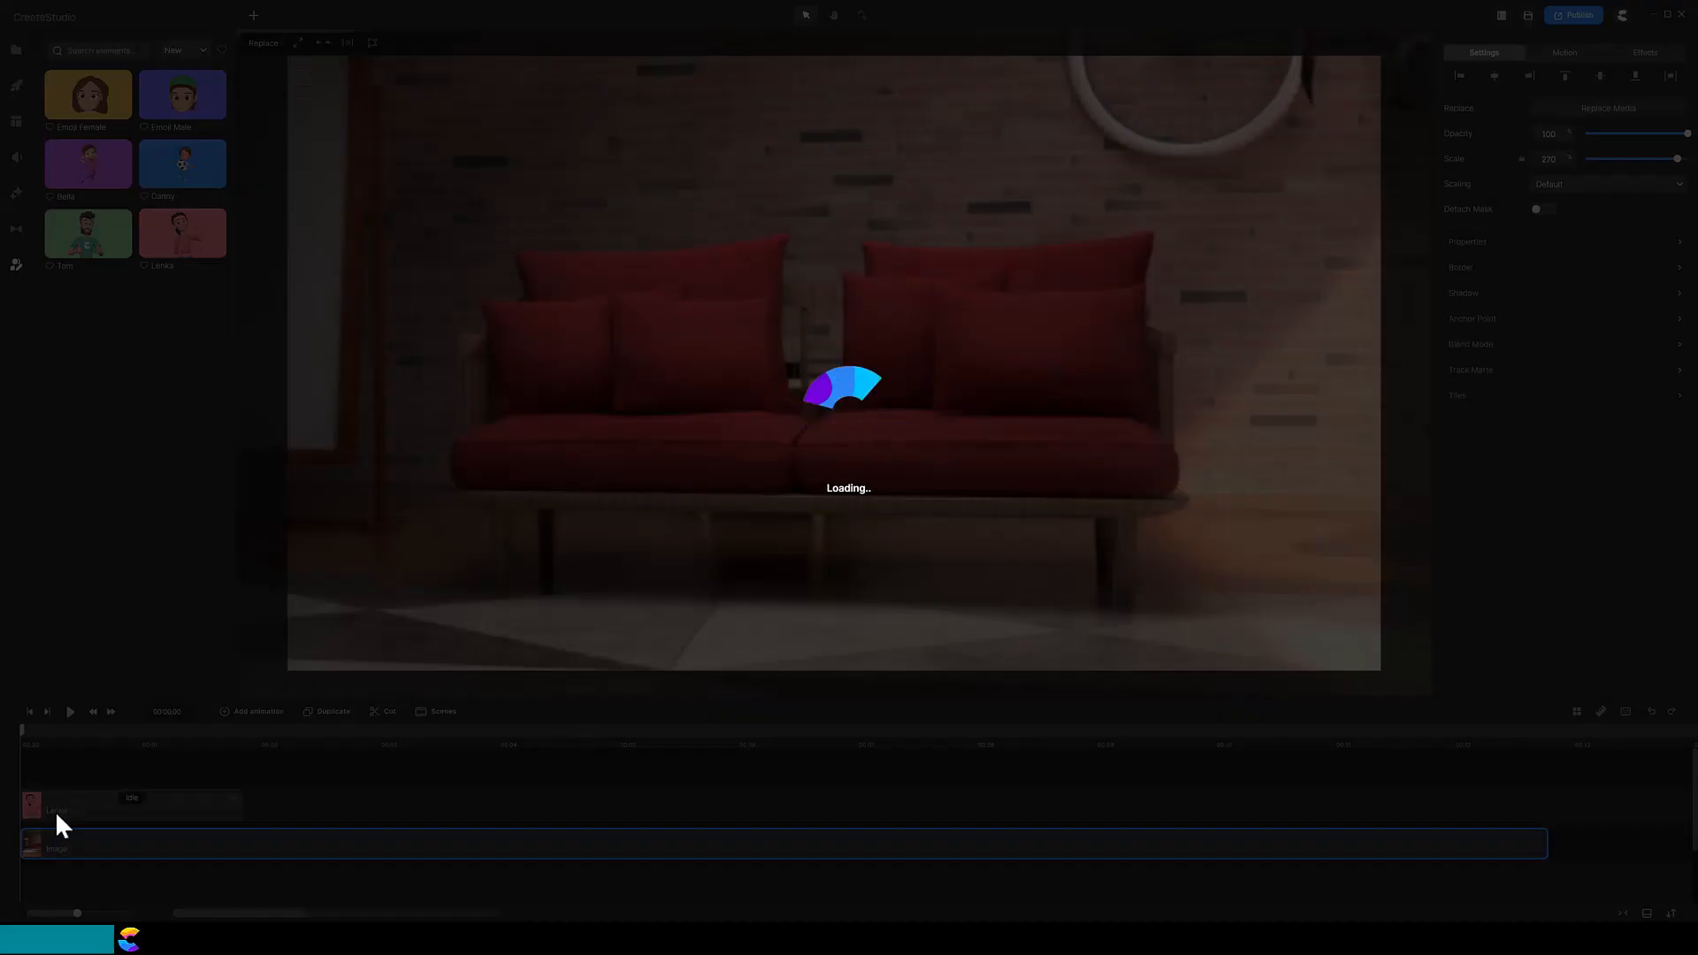
{"action": "left_click", "coordinate": [131, 798]}
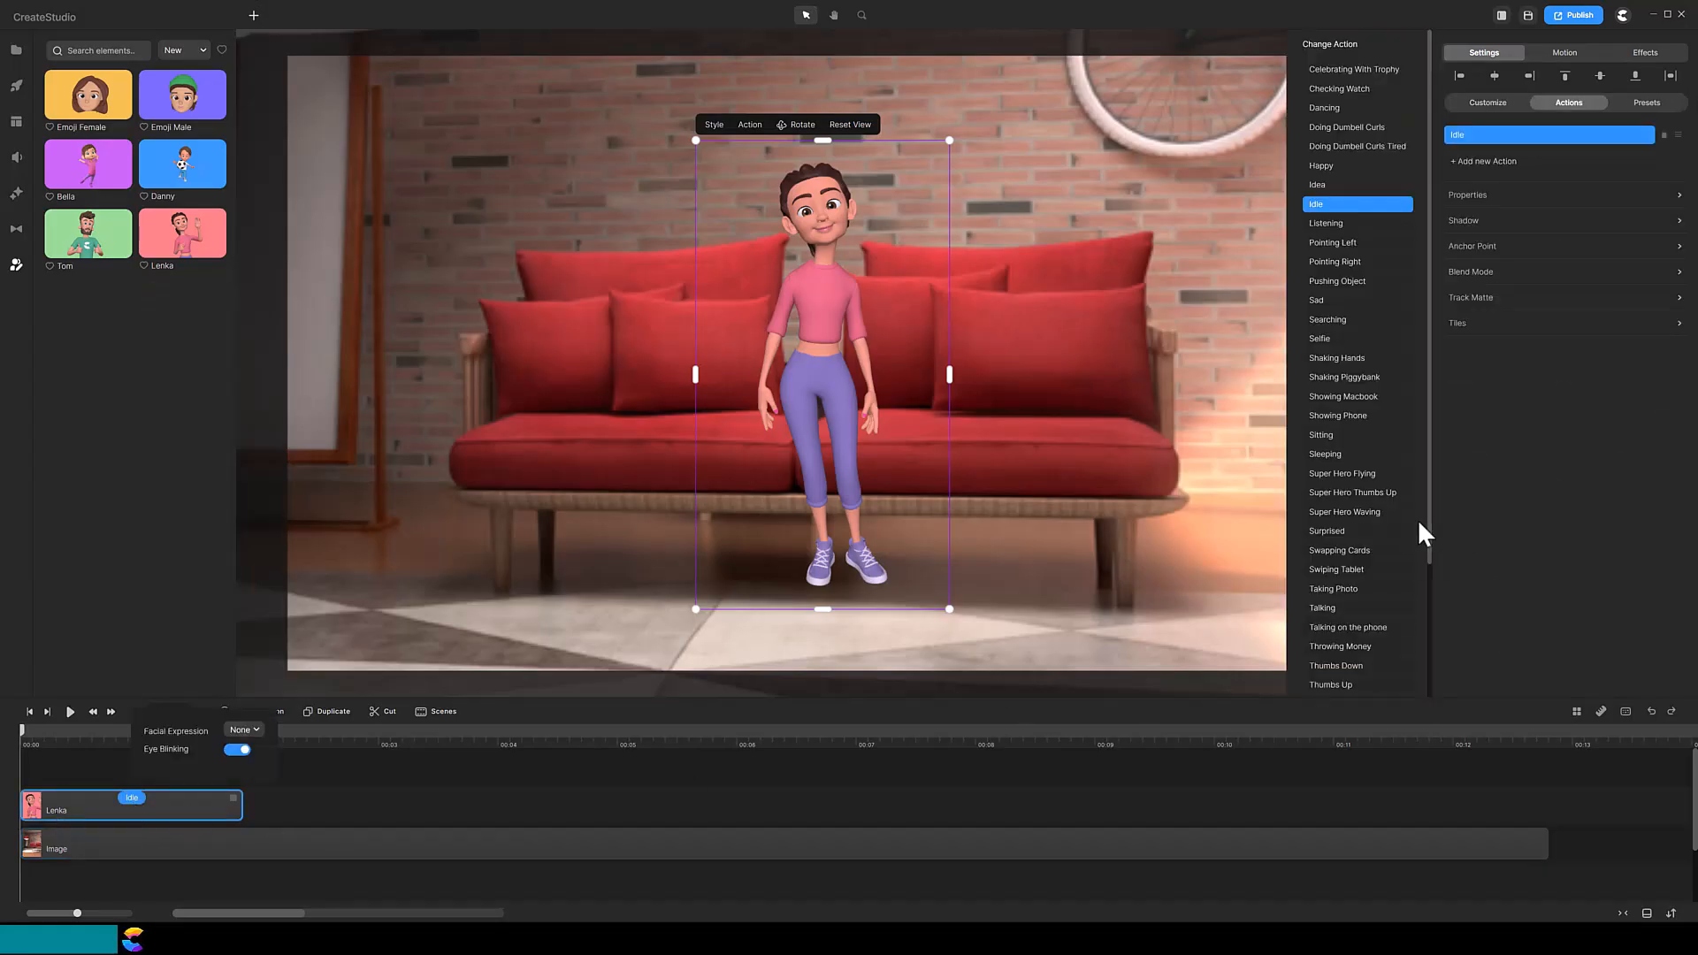
{"action": "left_click_drag", "start_coordinate": [1432, 543], "coordinate": [1427, 651]}
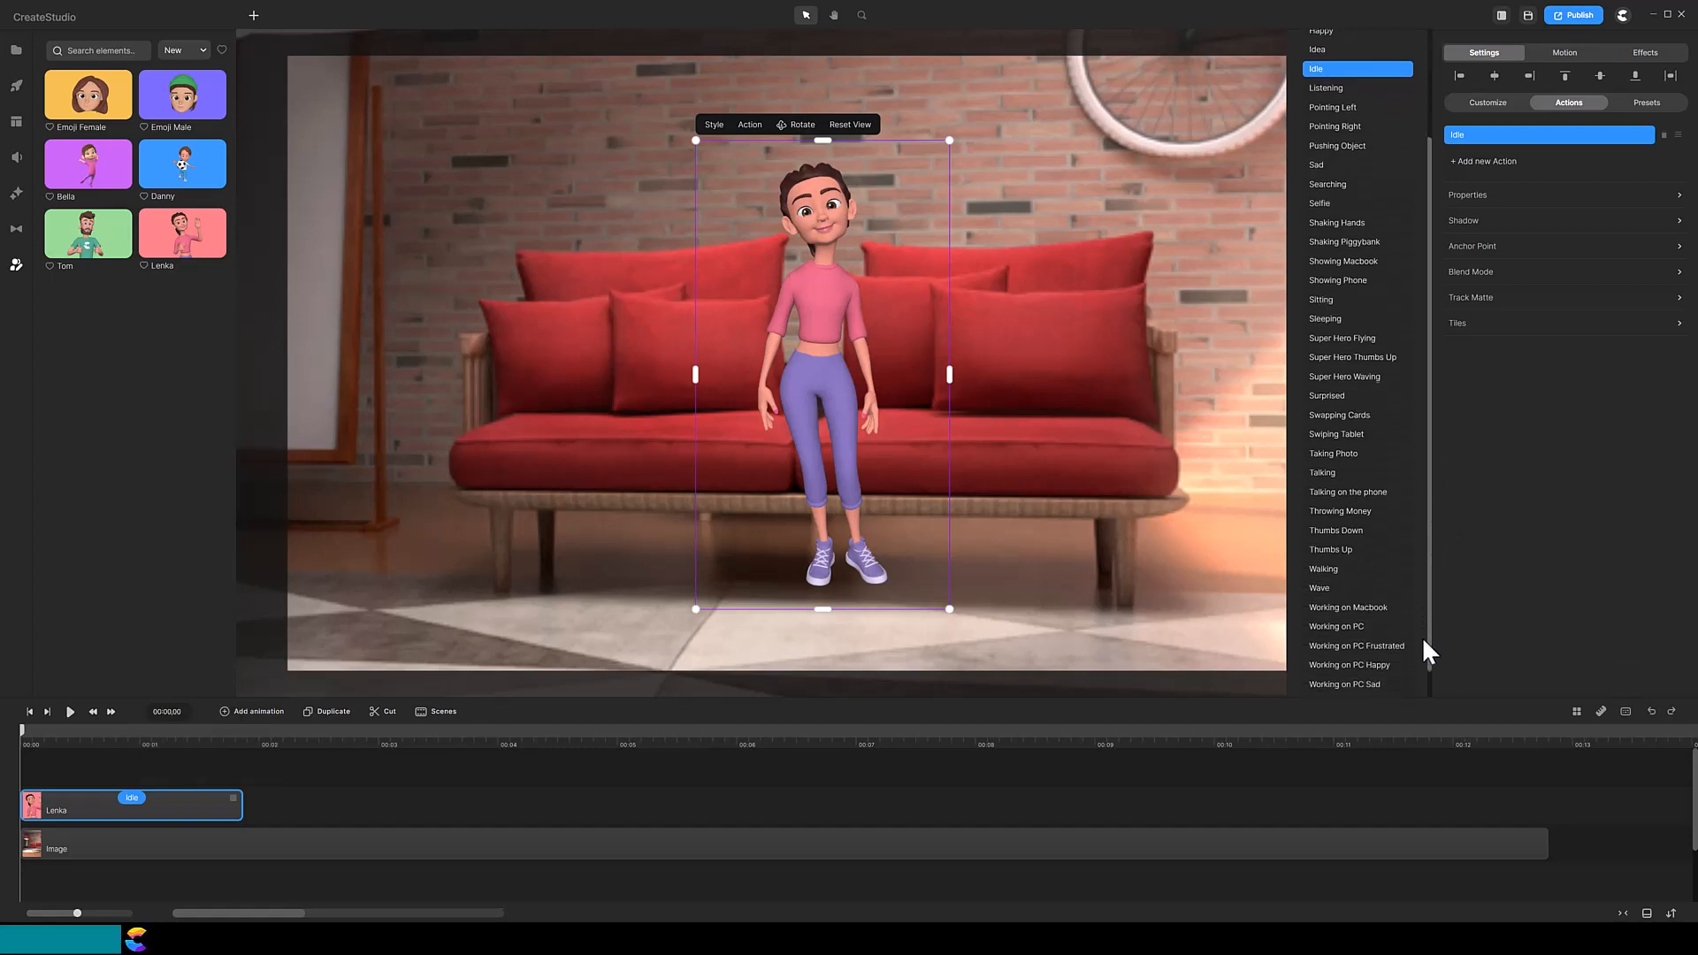
{"action": "left_click", "coordinate": [1368, 608]}
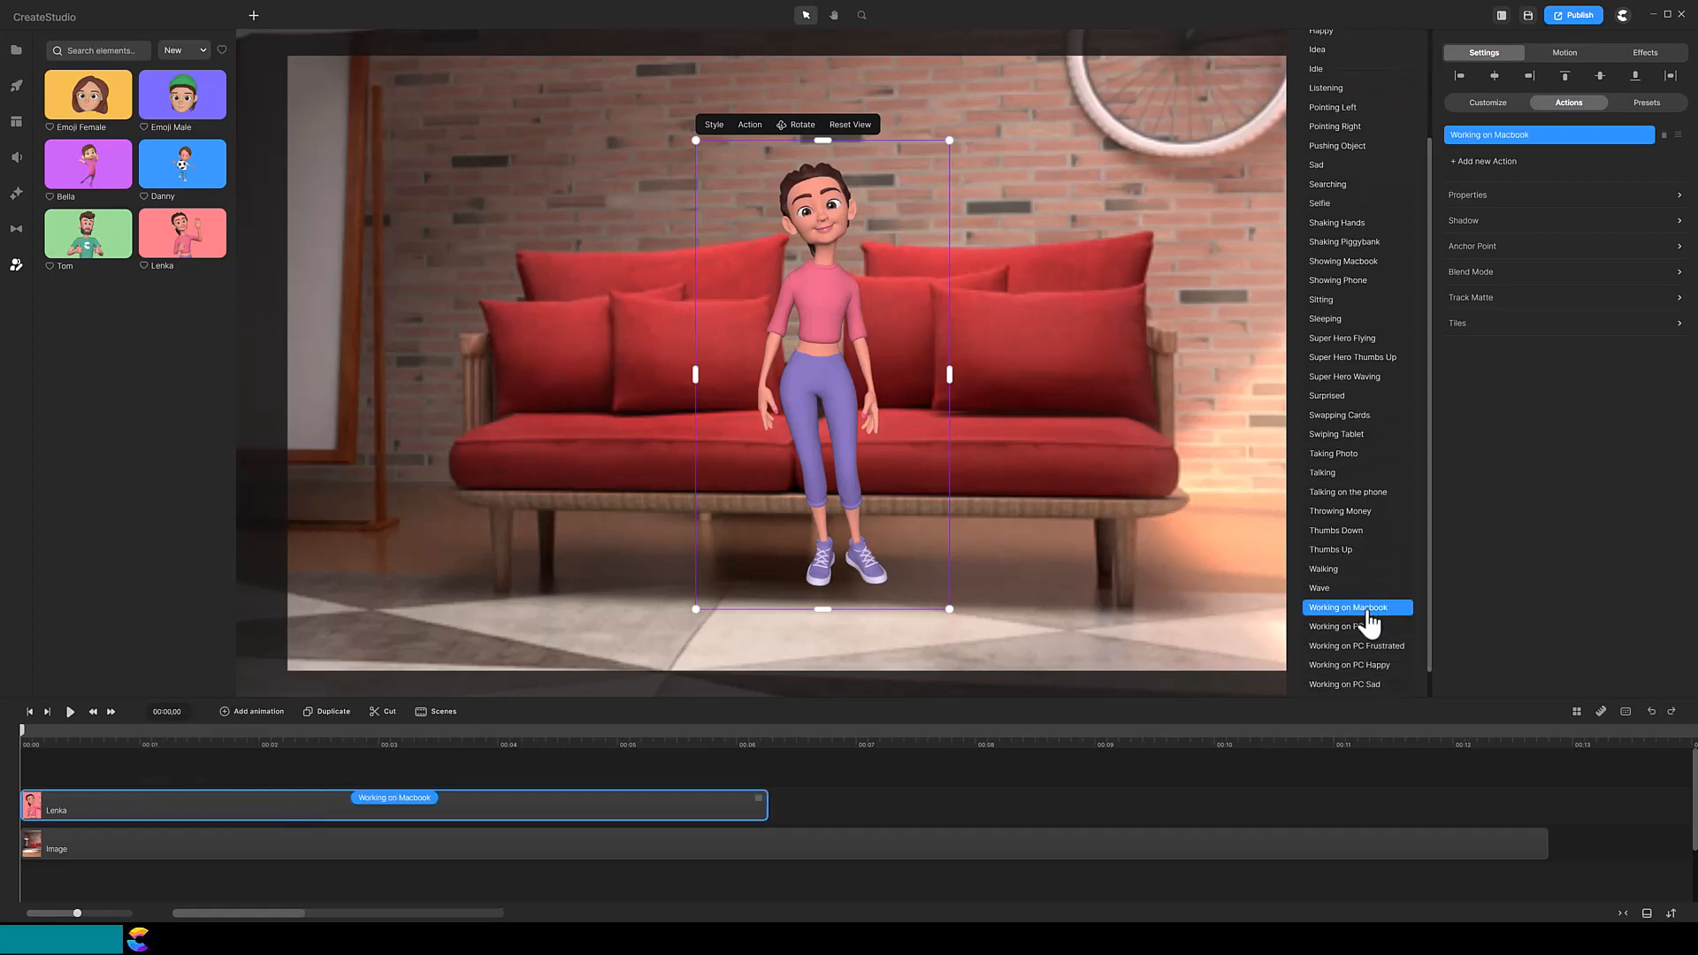
- Turn on Disable Start and Disable End for Lenka's Working on Macbook action
{"action": "left_click", "coordinate": [382, 798]}
{"action": "left_click", "coordinate": [492, 750]}
{"action": "left_click", "coordinate": [492, 765]}
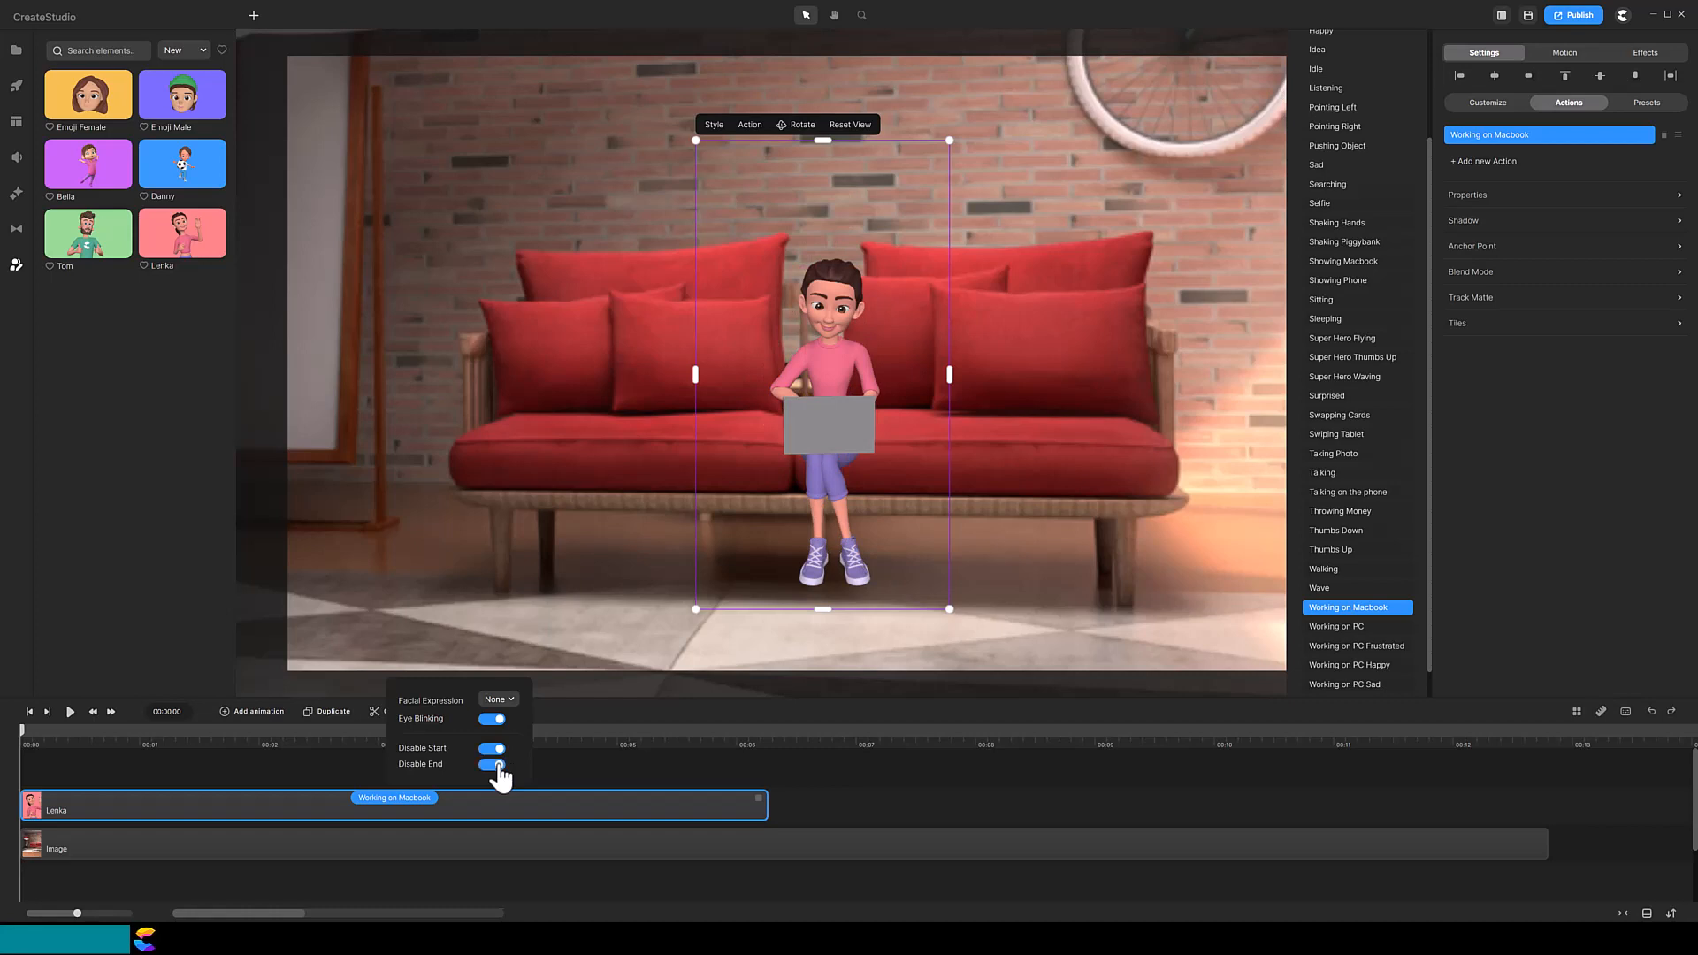
- Scale Lenka to 235% and move her over the left half of the sofa, at about X -228, Y -154
{"action": "left_click", "coordinate": [1466, 203]}
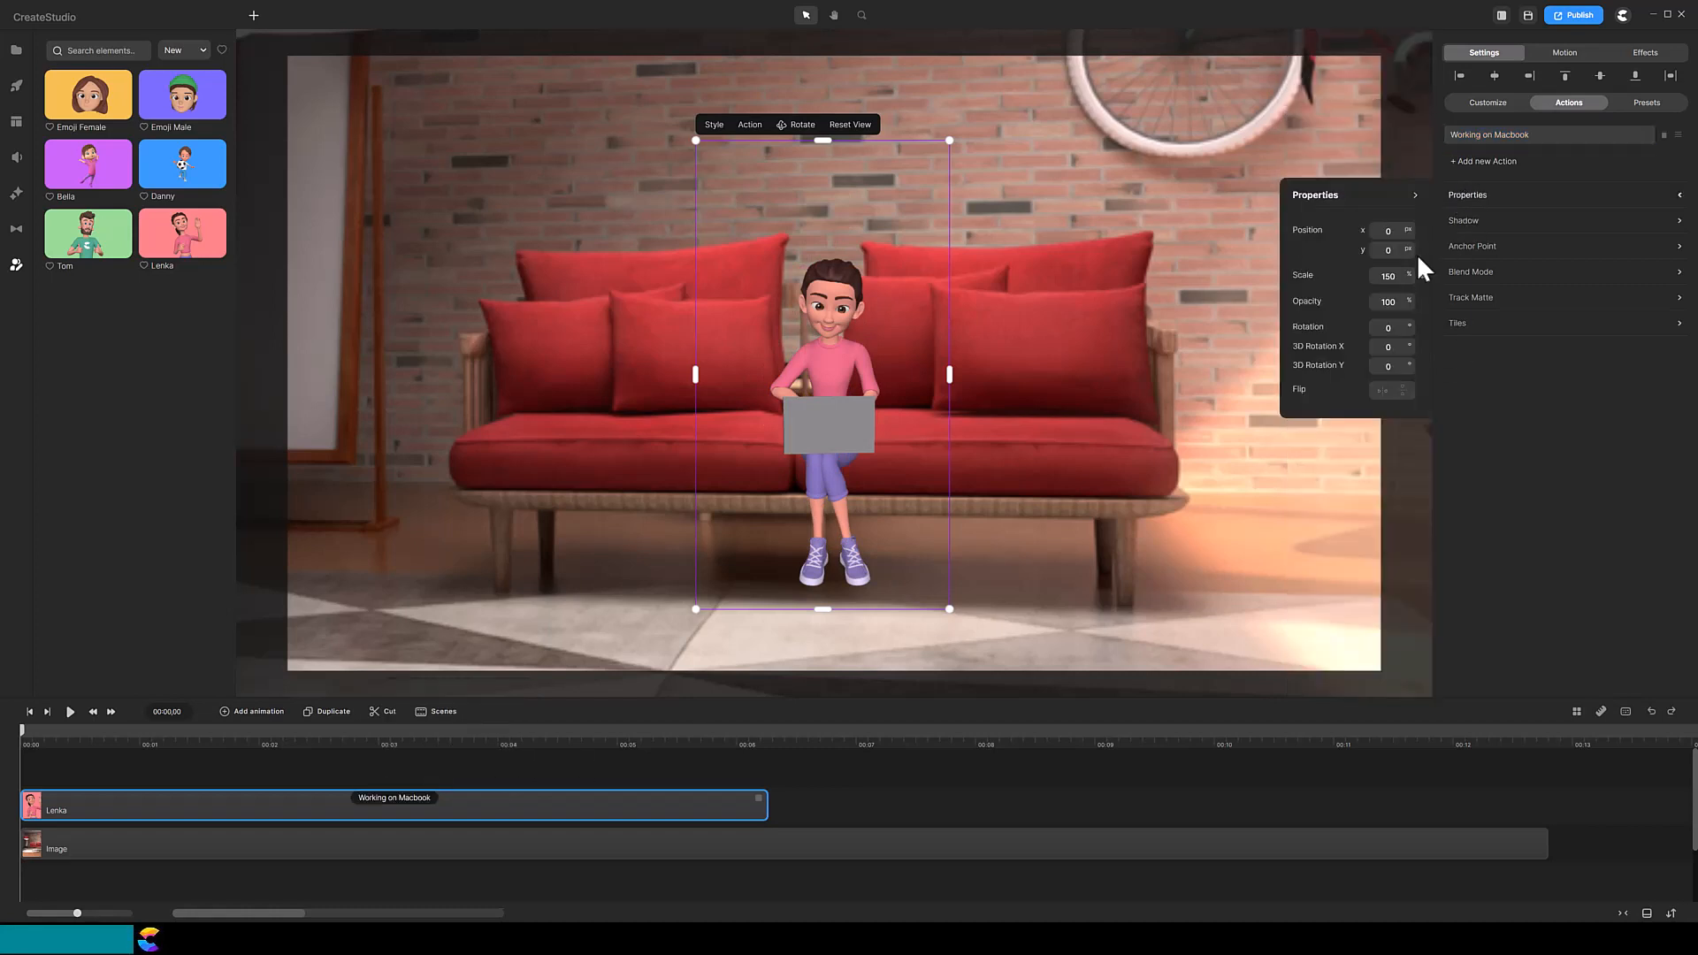
{"action": "double_click", "coordinate": [1388, 276]}
{"action": "type", "text": "235"}
{"action": "key", "text": "Return"}
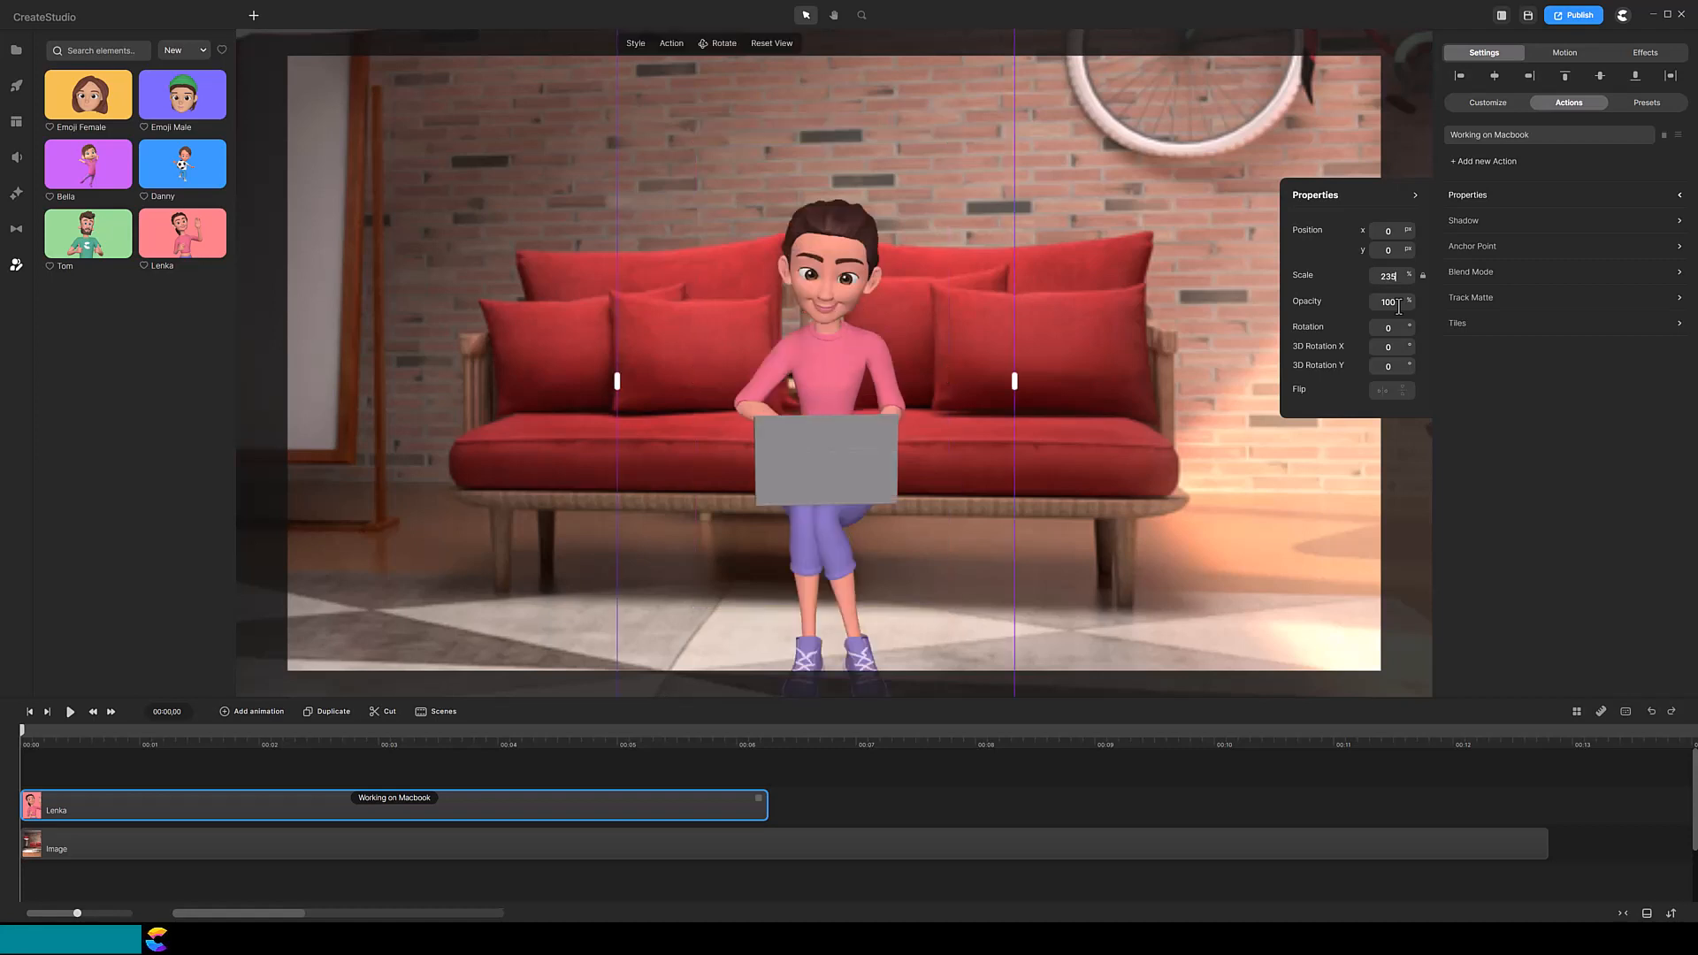
{"action": "left_click_drag", "start_coordinate": [816, 373], "coordinate": [712, 301]}
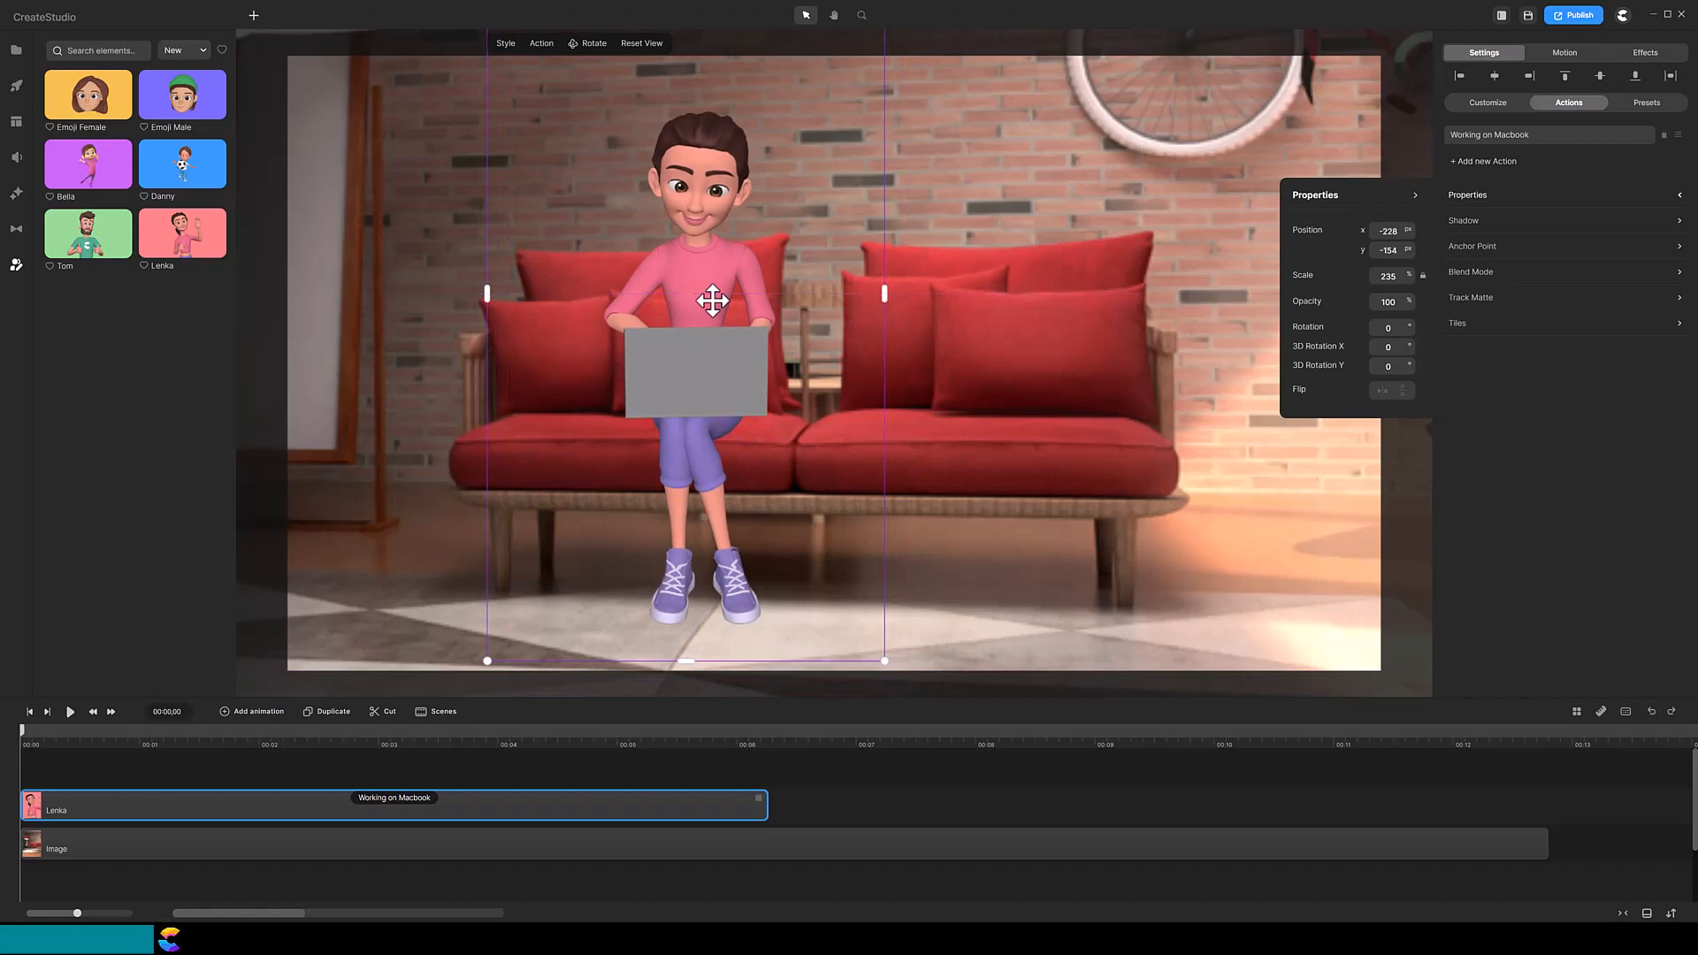
- Rotate Lenka in 3D to a slight three-quarter angle and seat her on the sofa at about X -241, Y -174
{"action": "left_click", "coordinate": [597, 48]}
{"action": "left_click_drag", "start_coordinate": [831, 195], "coordinate": [794, 188]}
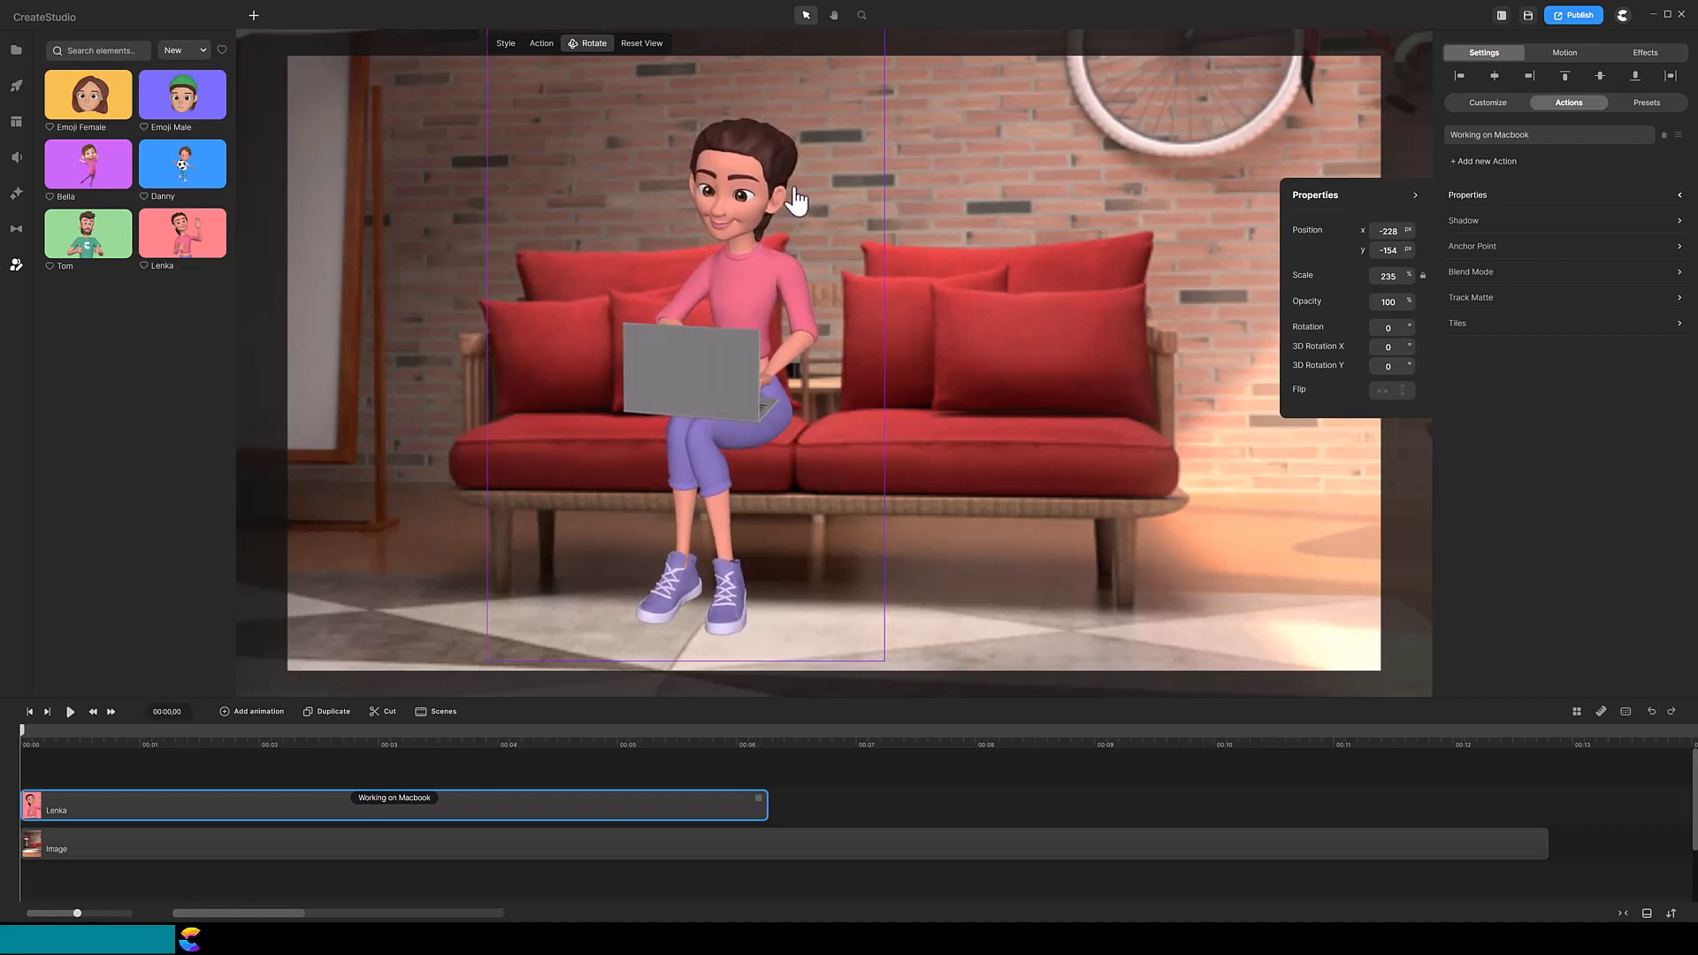
{"action": "left_click", "coordinate": [593, 44]}
{"action": "left_click_drag", "start_coordinate": [791, 427], "coordinate": [784, 417]}
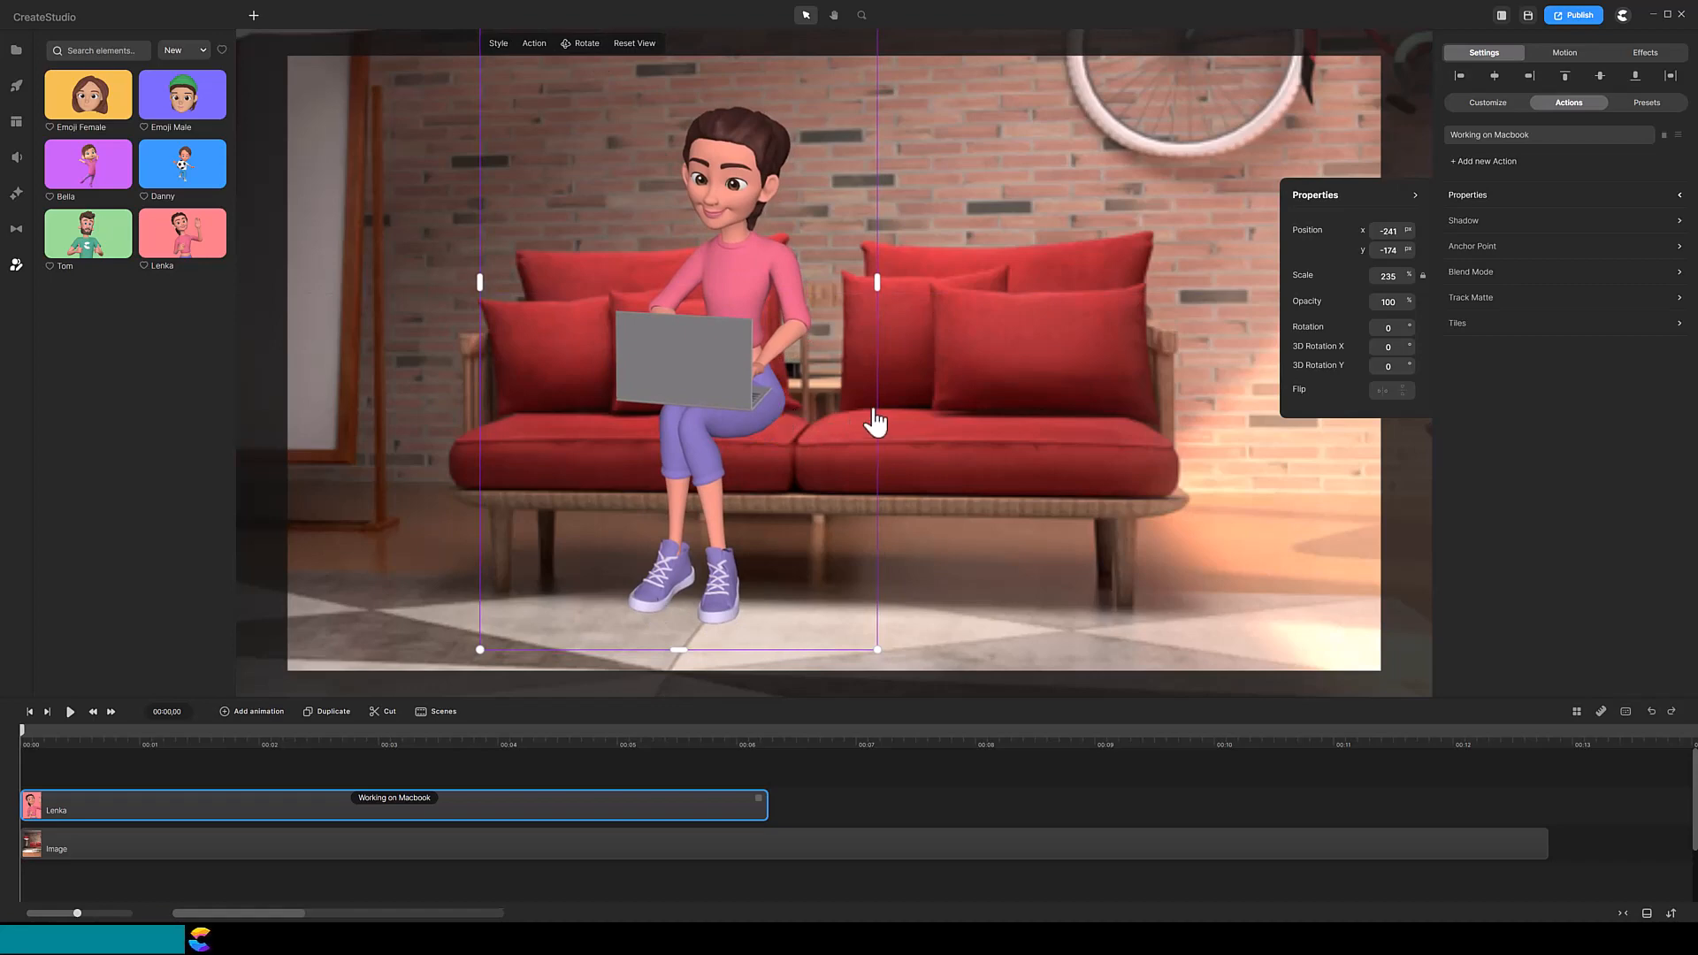
- Customize Lenka with the Retro glasses
{"action": "left_click", "coordinate": [1495, 110]}
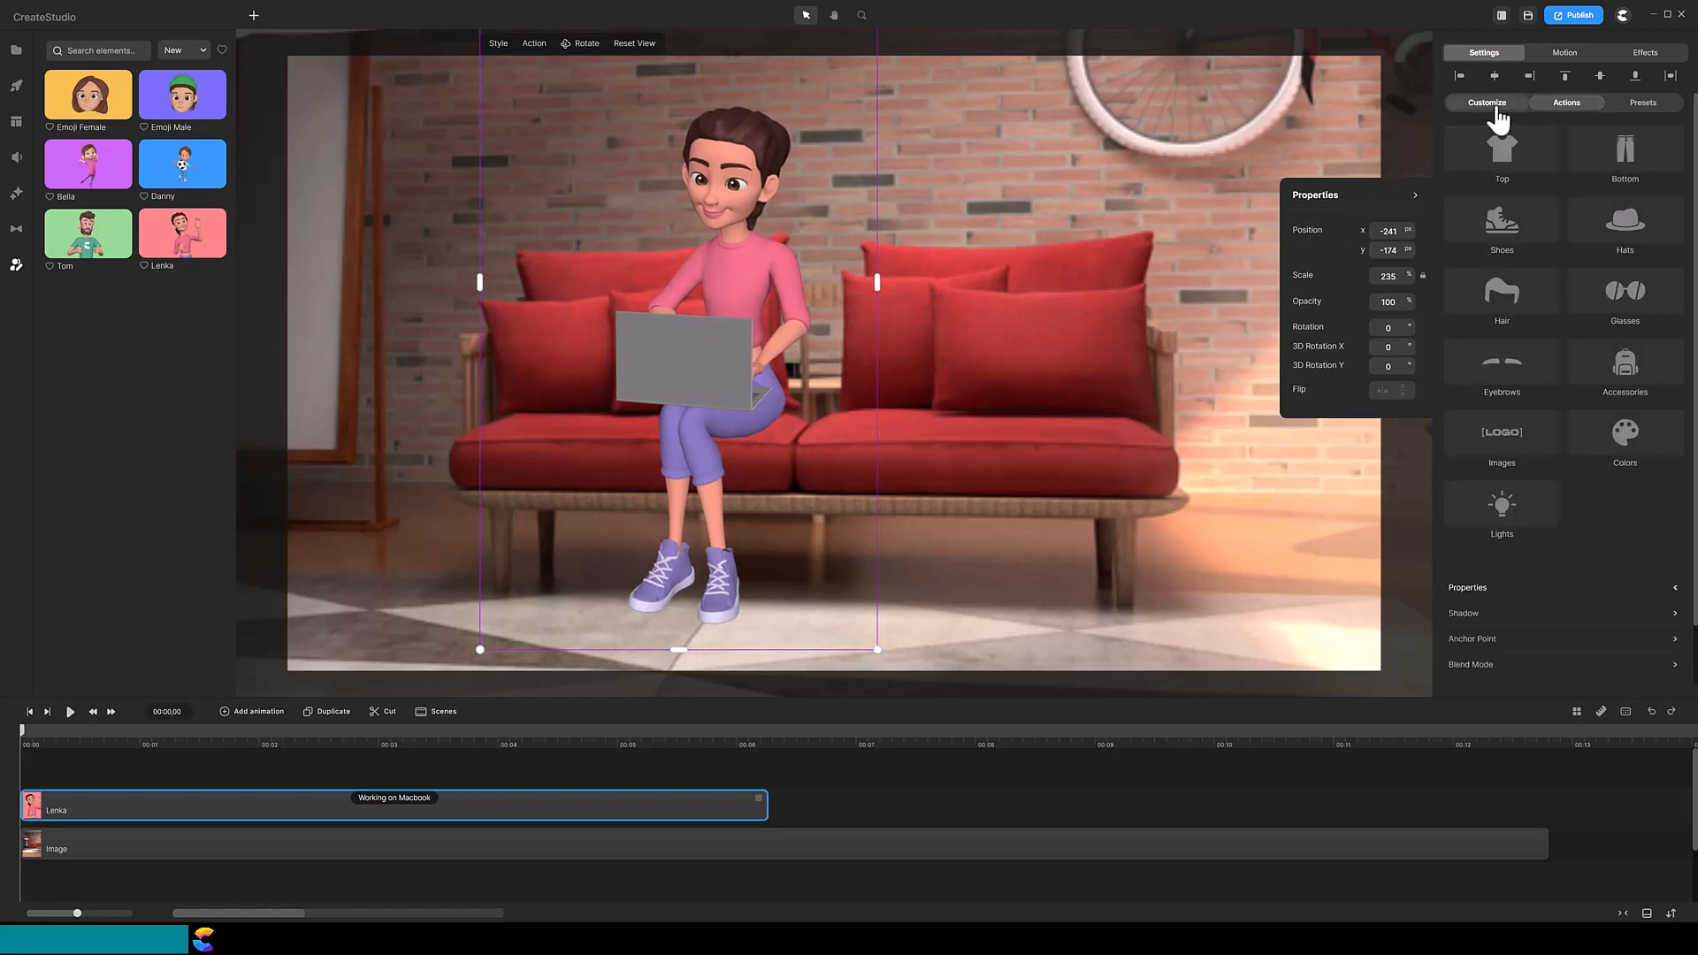
{"action": "left_click", "coordinate": [1619, 296]}
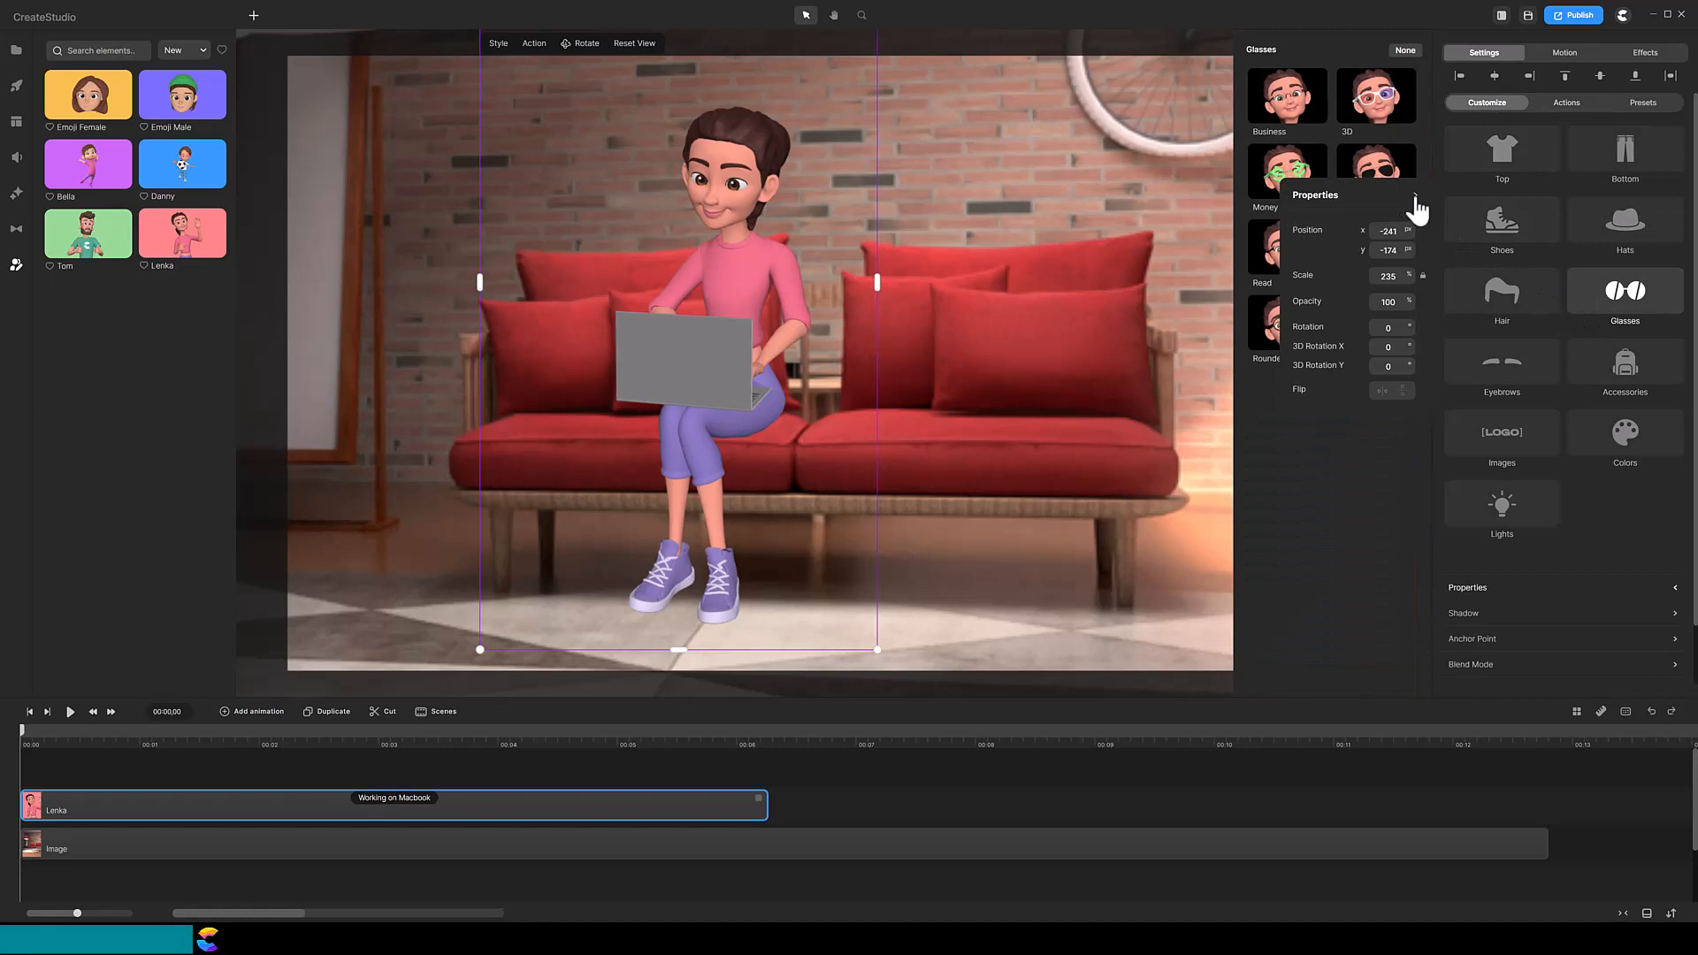
{"action": "left_click", "coordinate": [1415, 196]}
{"action": "left_click", "coordinate": [1622, 309]}
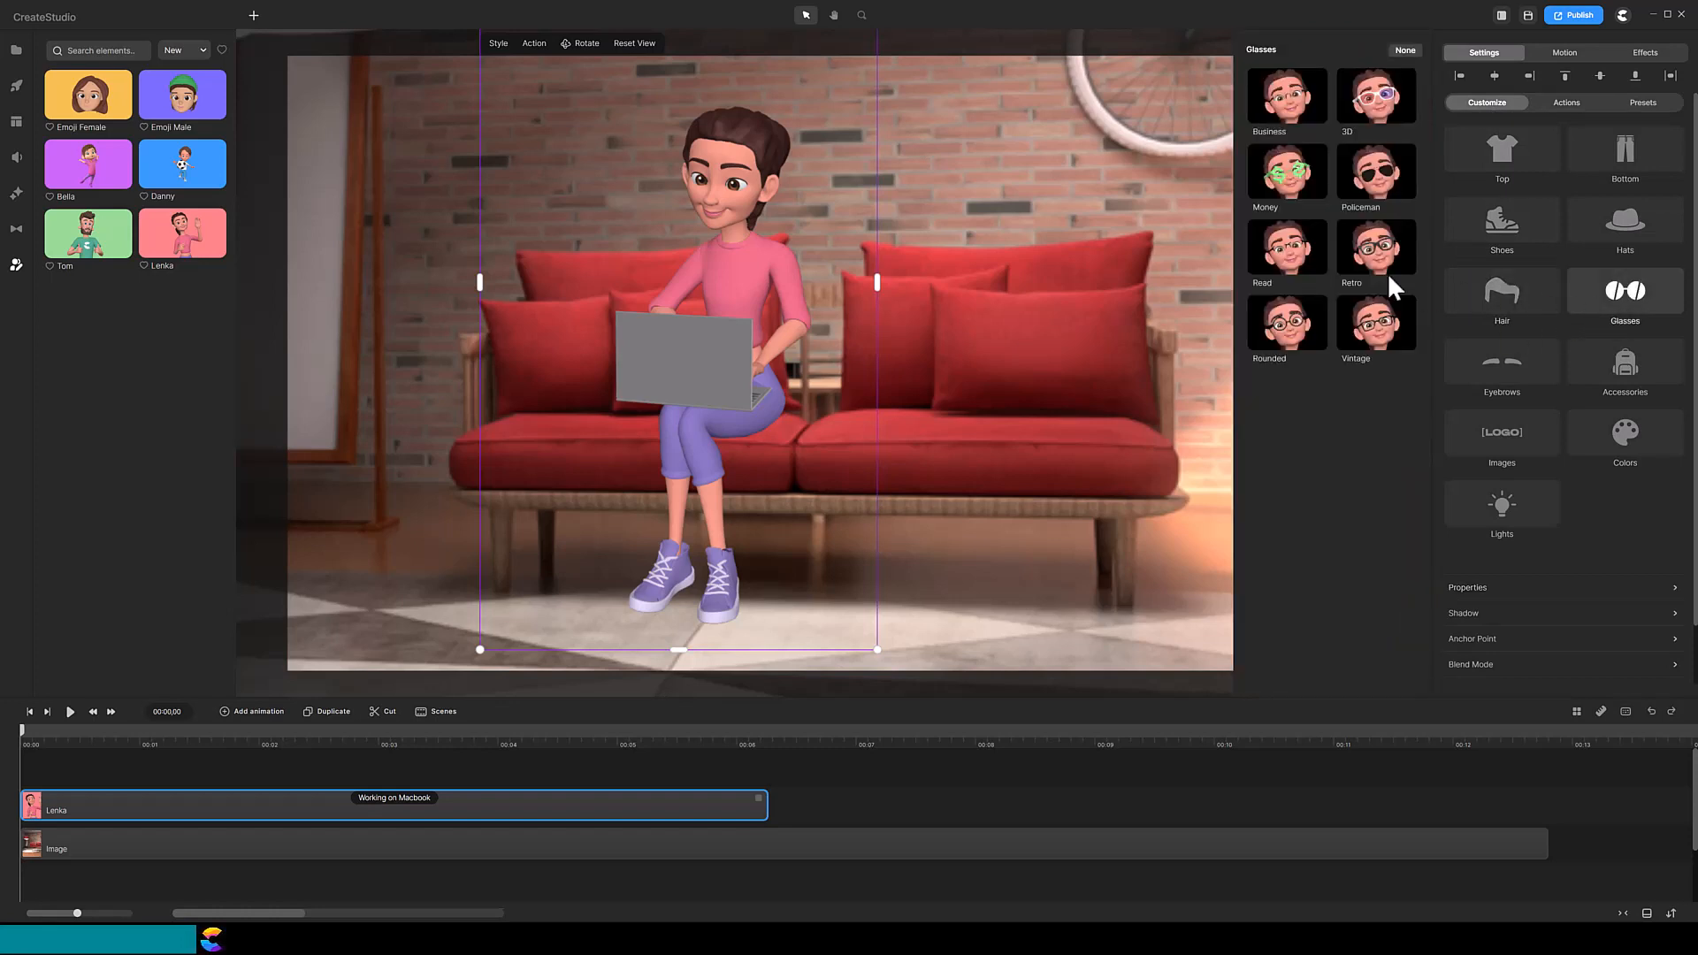
{"action": "left_click", "coordinate": [1365, 252]}
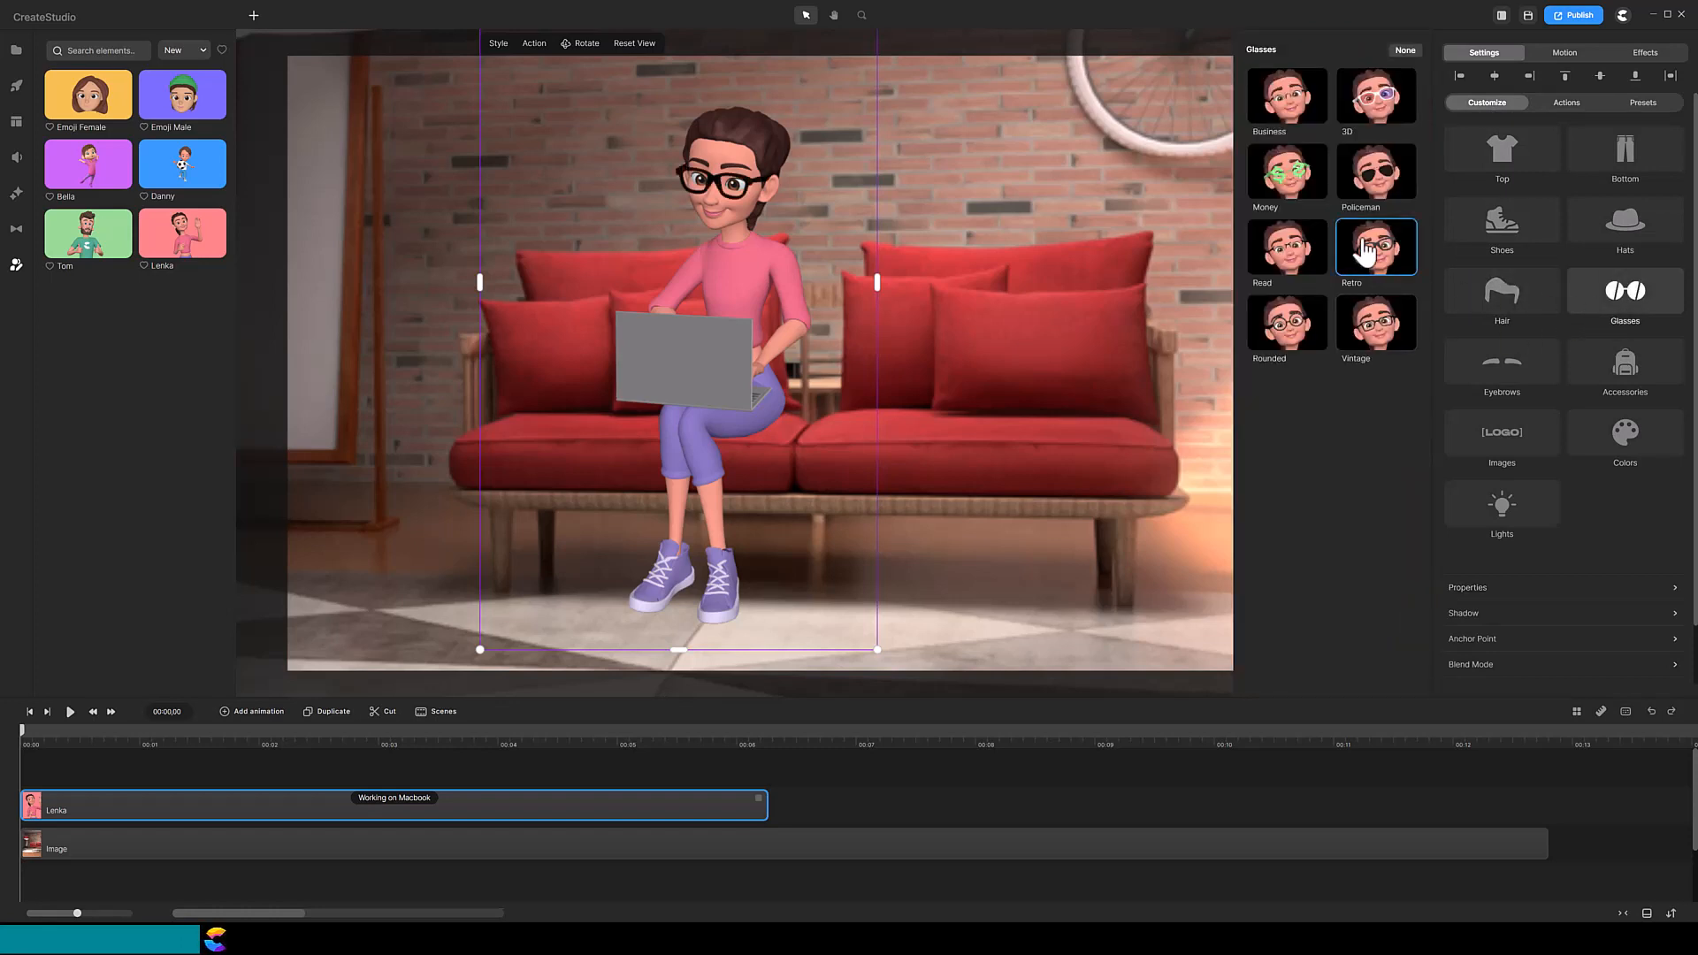
- Add the saved Monitor Glow scene above Lenka and resize it to closely surround her laptop lid
{"action": "left_click", "coordinate": [16, 122]}
{"action": "left_click_drag", "start_coordinate": [88, 133], "coordinate": [49, 770]}
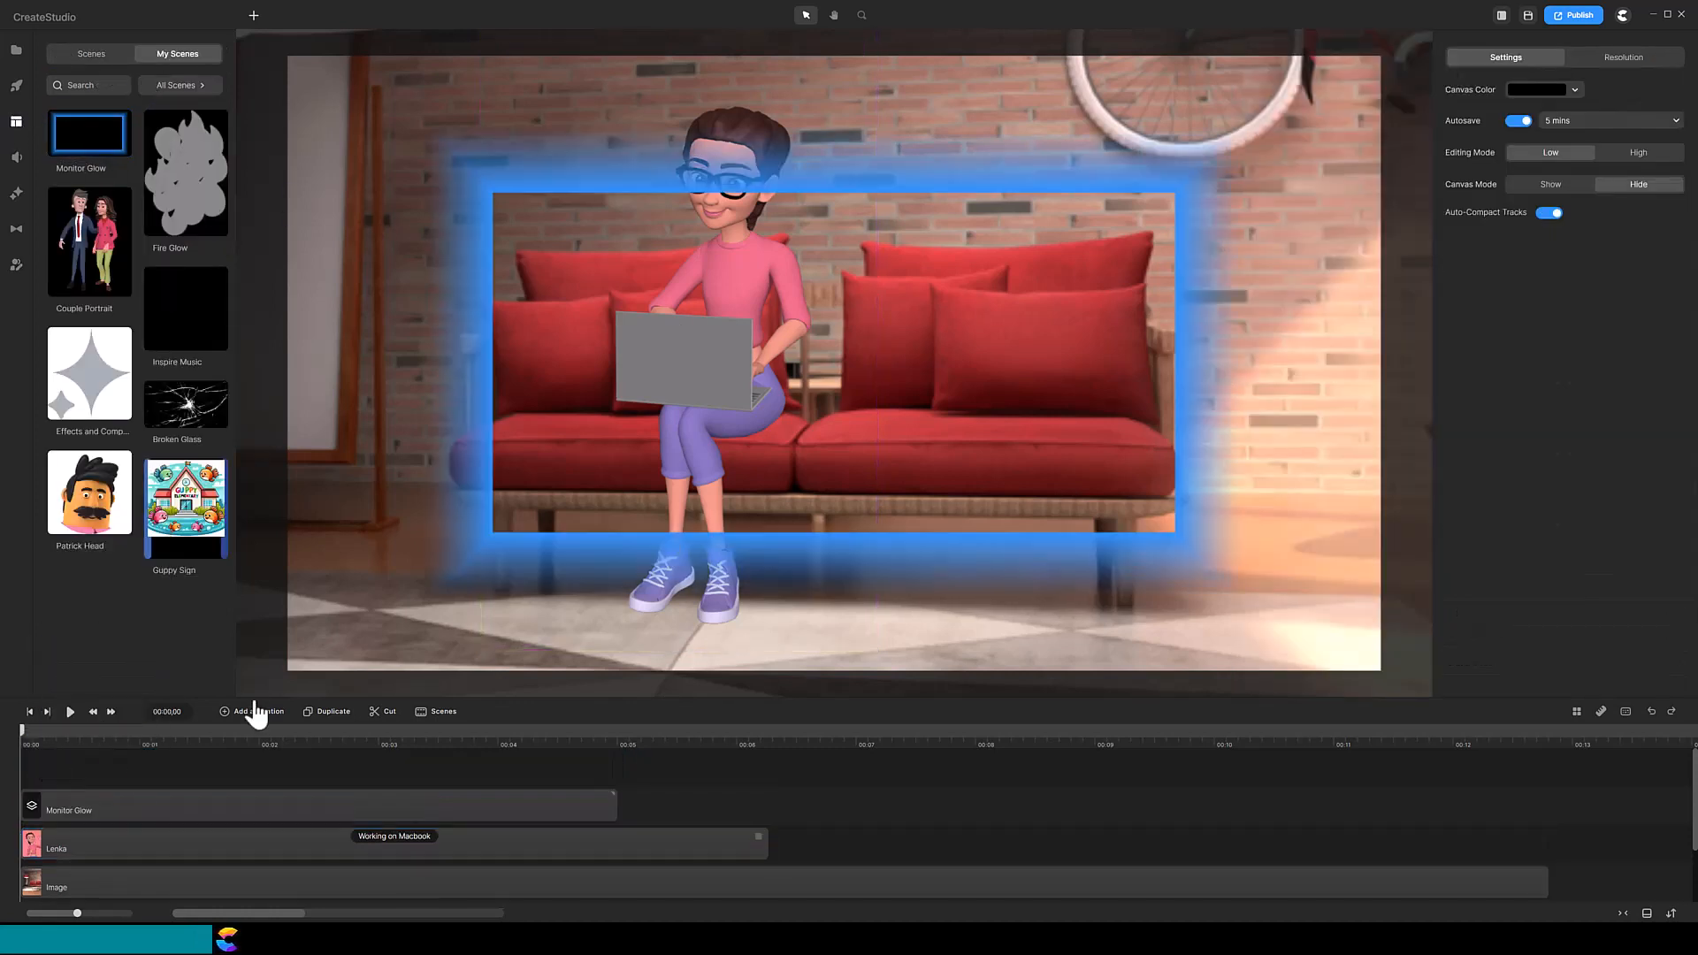
{"action": "left_click", "coordinate": [281, 812]}
{"action": "left_click_drag", "start_coordinate": [1196, 578], "coordinate": [844, 439]}
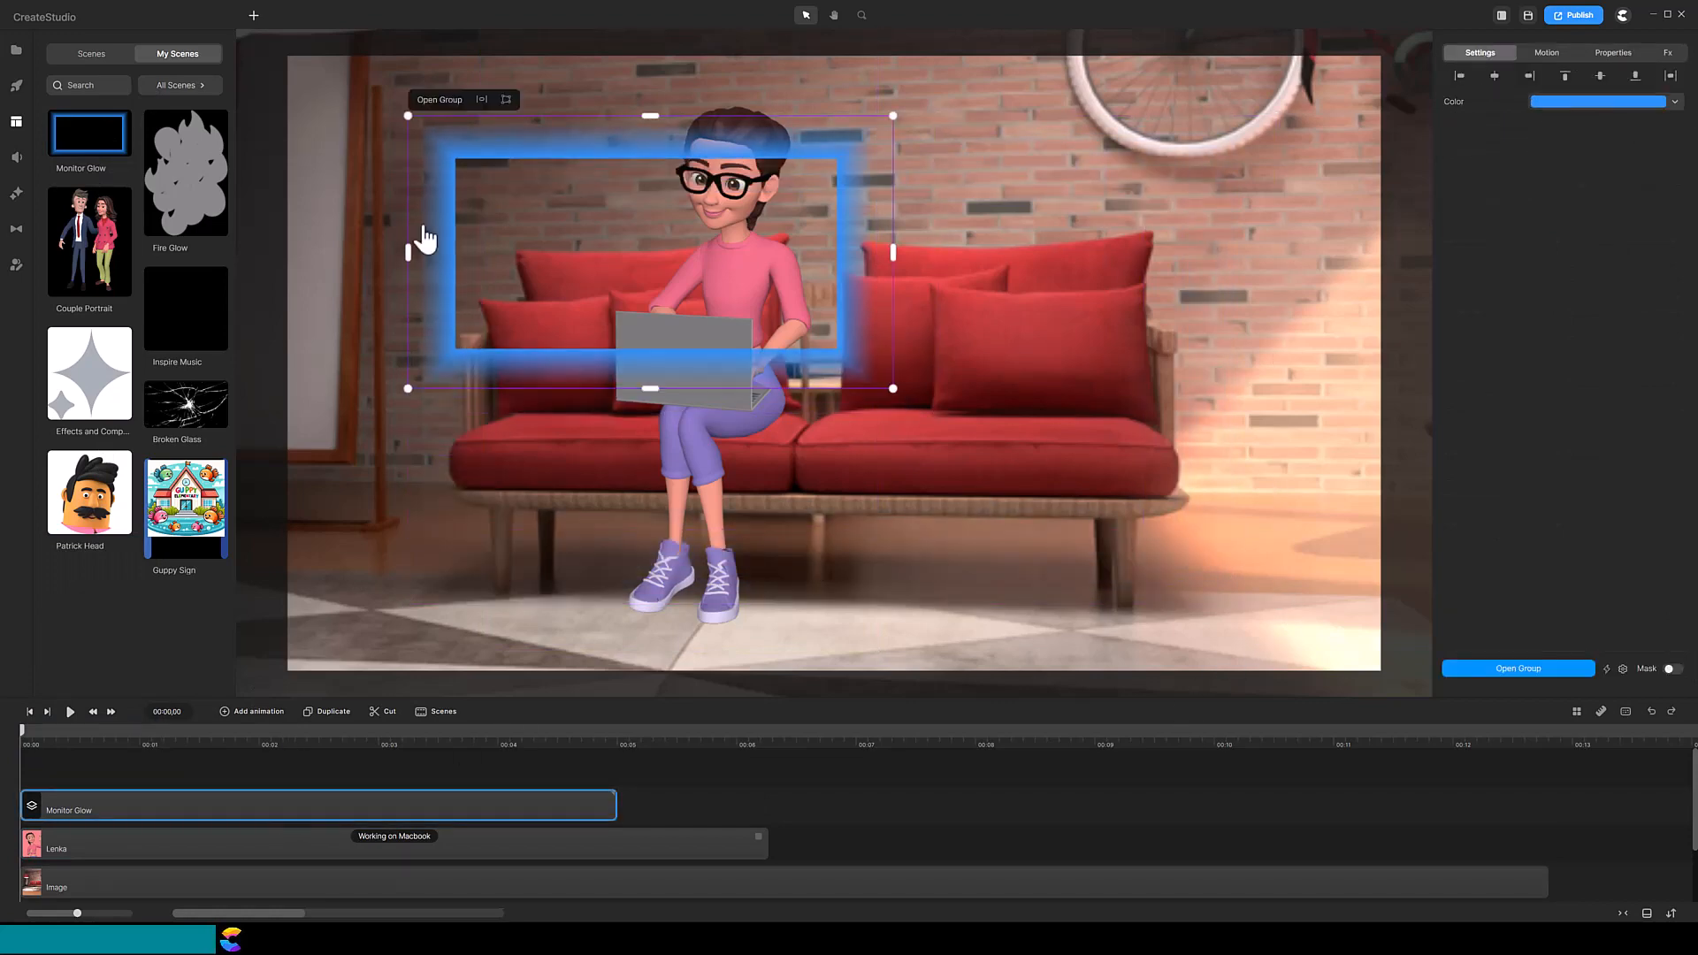
{"action": "left_click_drag", "start_coordinate": [404, 115], "coordinate": [539, 283]}
{"action": "left_click_drag", "start_coordinate": [766, 262], "coordinate": [712, 292]}
{"action": "left_click_drag", "start_coordinate": [552, 359], "coordinate": [579, 358]}
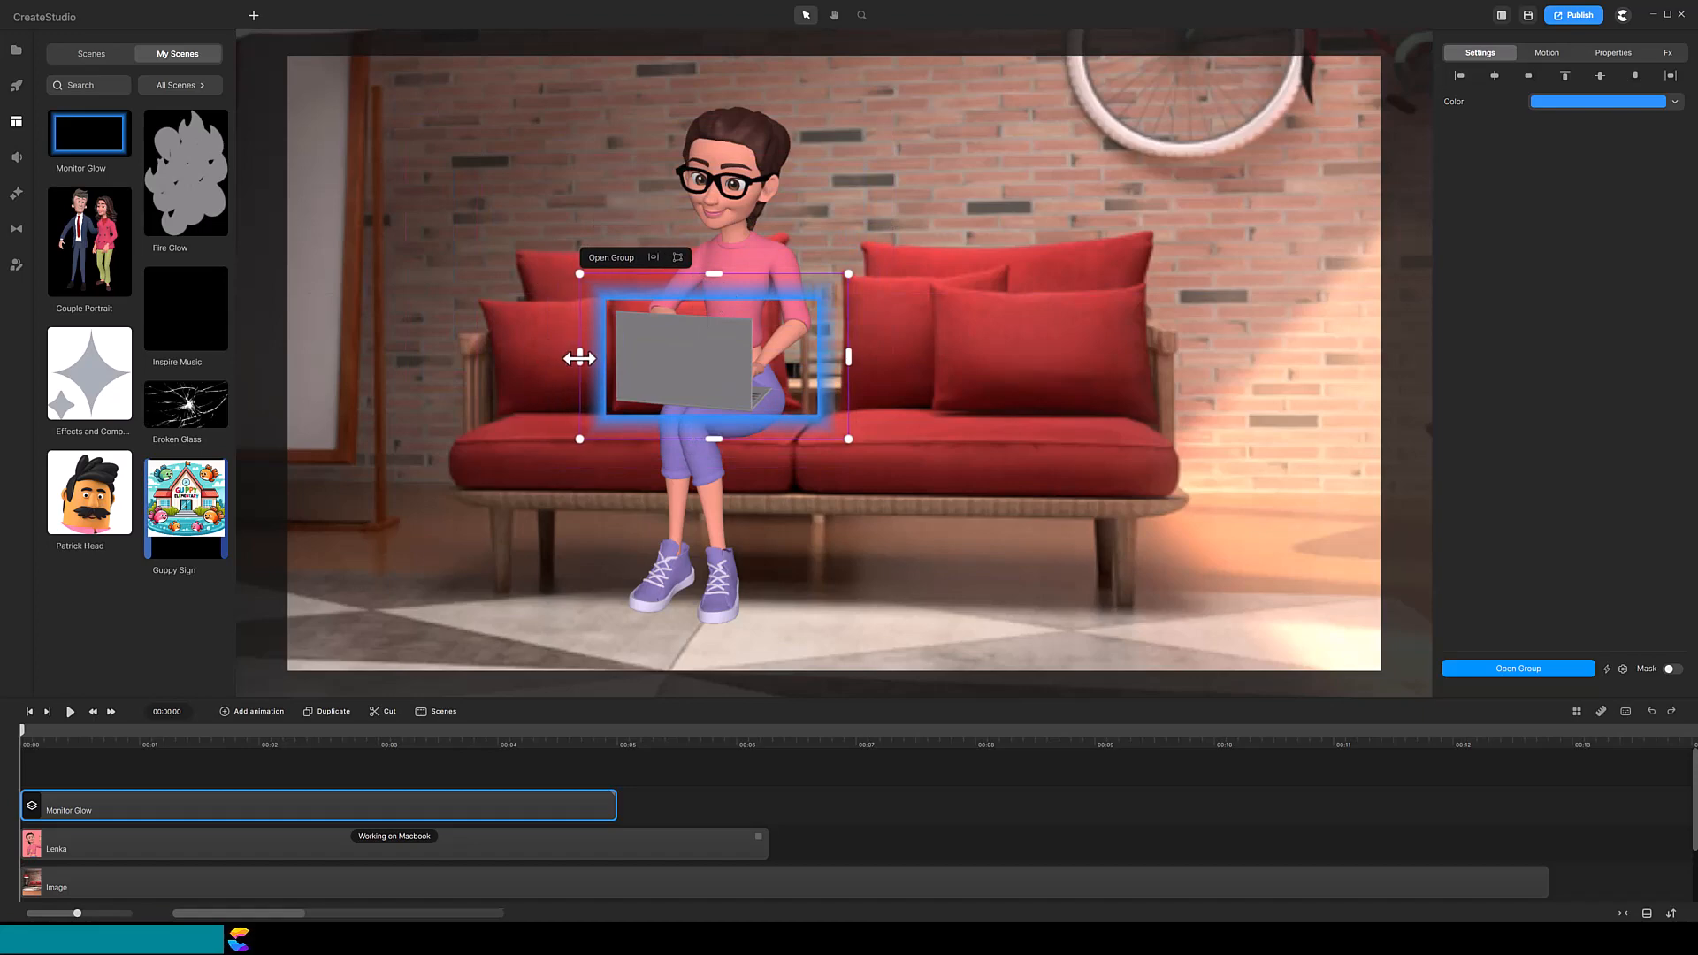
{"action": "left_click_drag", "start_coordinate": [846, 359], "coordinate": [784, 359]}
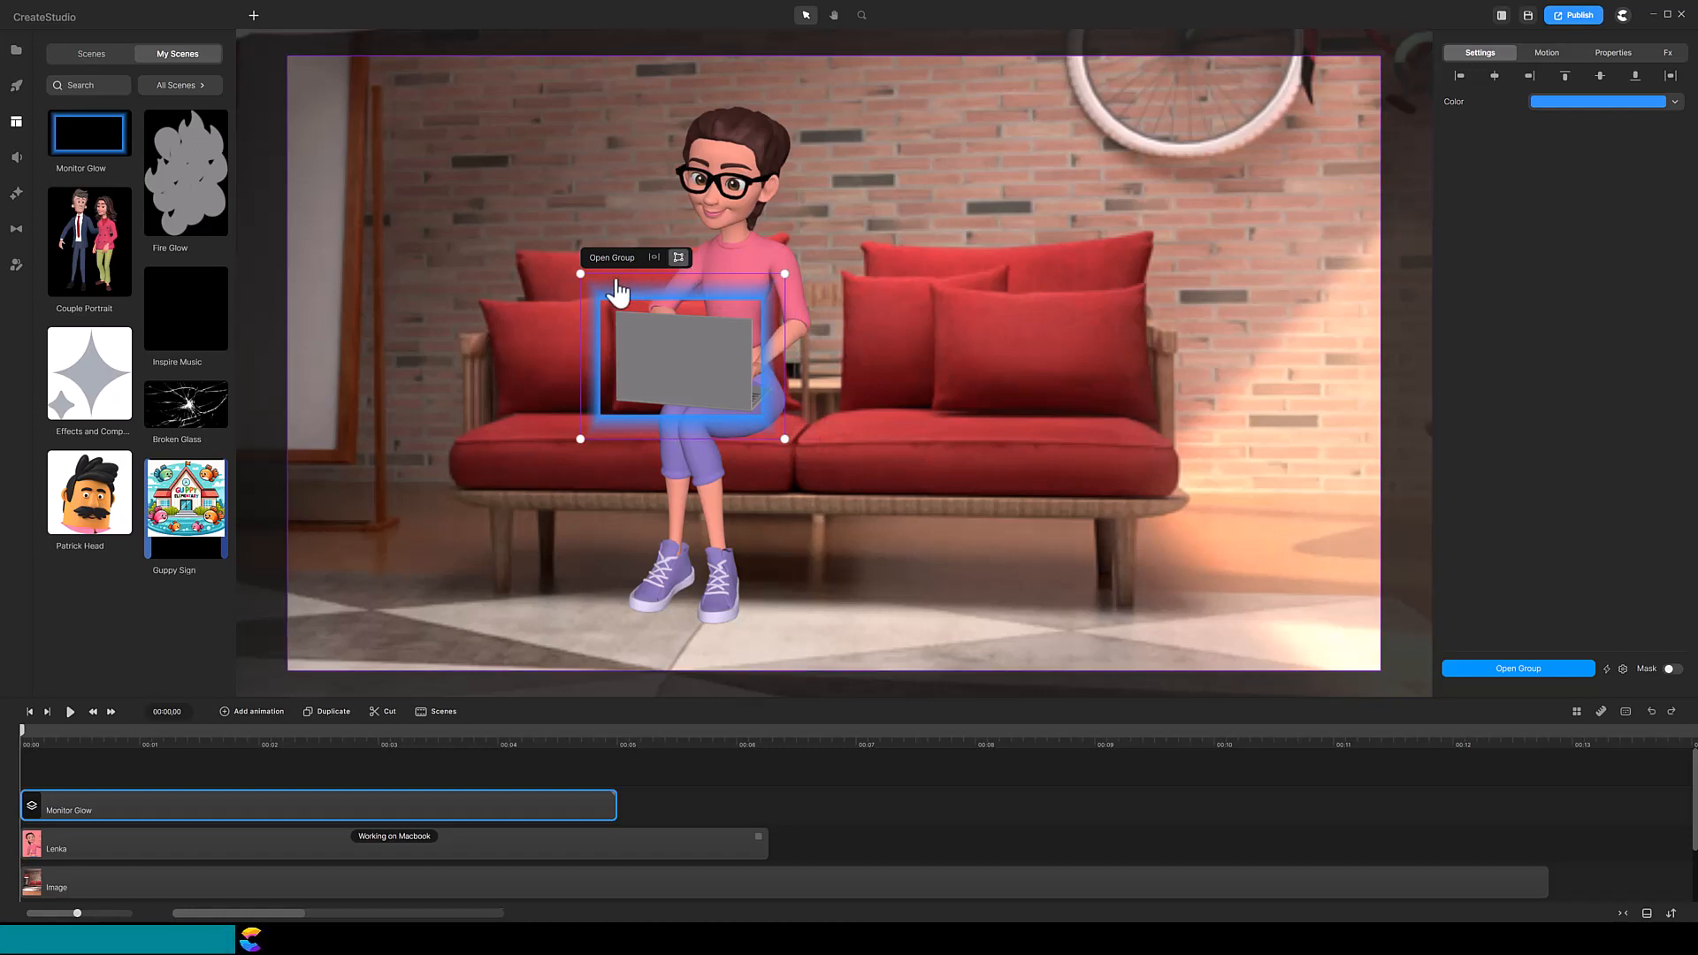
- Distort the four corners of the Monitor Glow to match the laptop lid's perspective
{"action": "left_click_drag", "start_coordinate": [581, 273], "coordinate": [603, 289]}
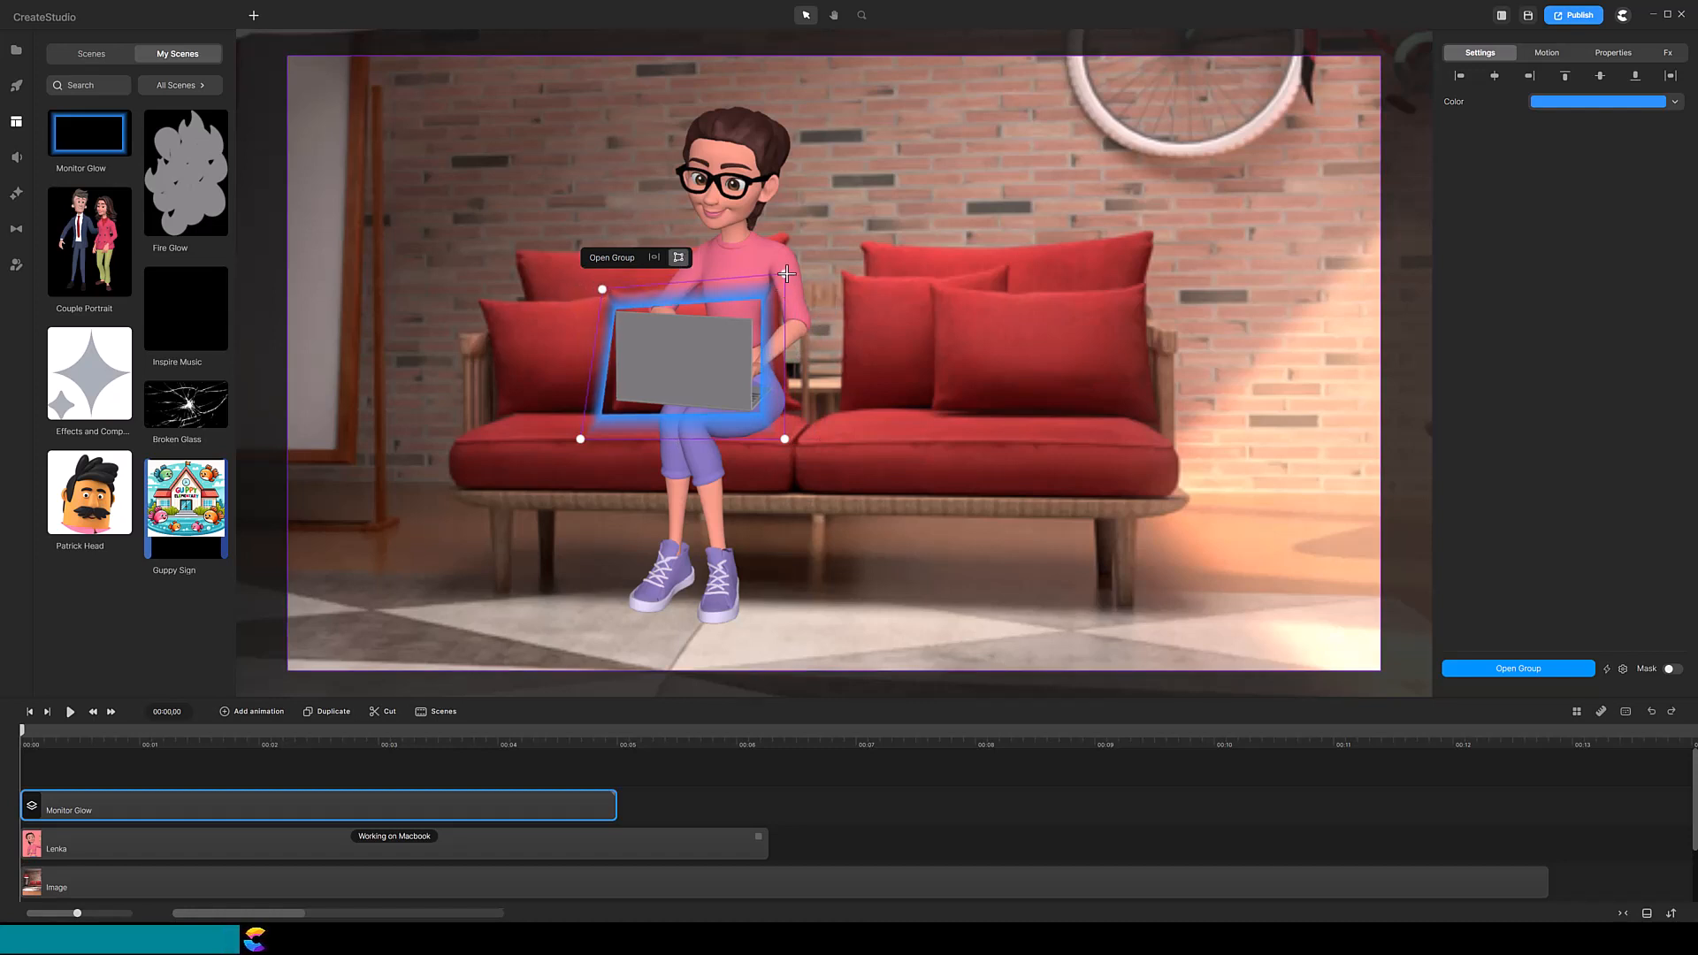
{"action": "left_click_drag", "start_coordinate": [786, 274], "coordinate": [771, 299]}
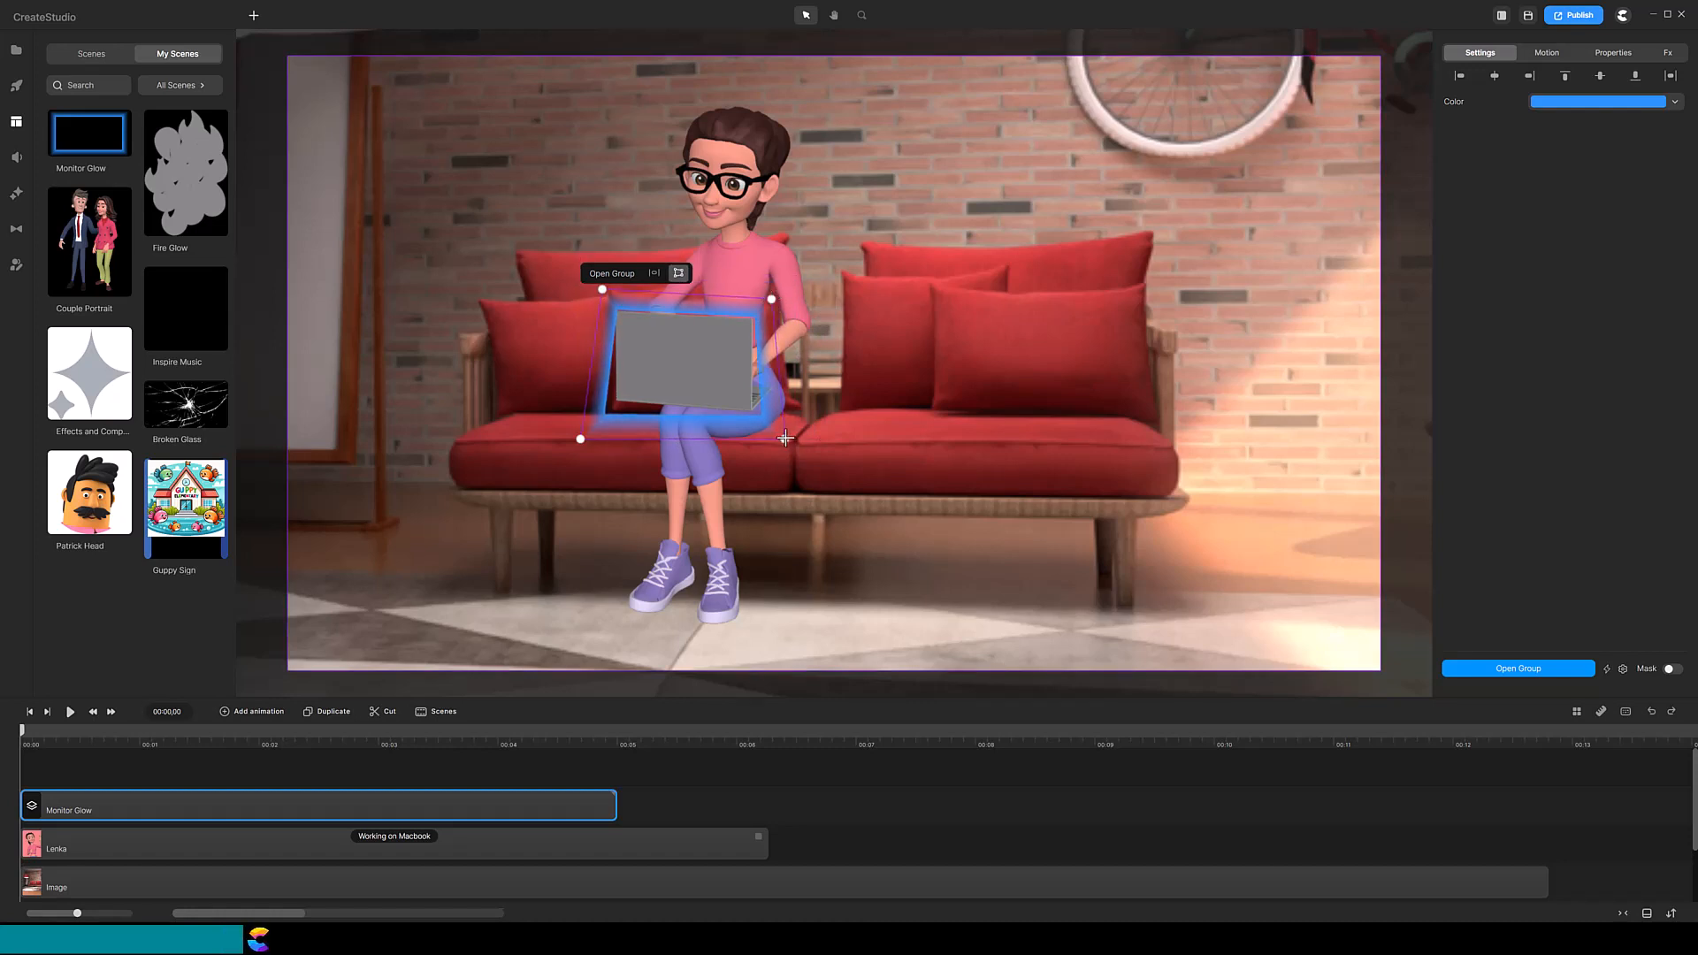
{"action": "left_click_drag", "start_coordinate": [785, 438], "coordinate": [773, 432]}
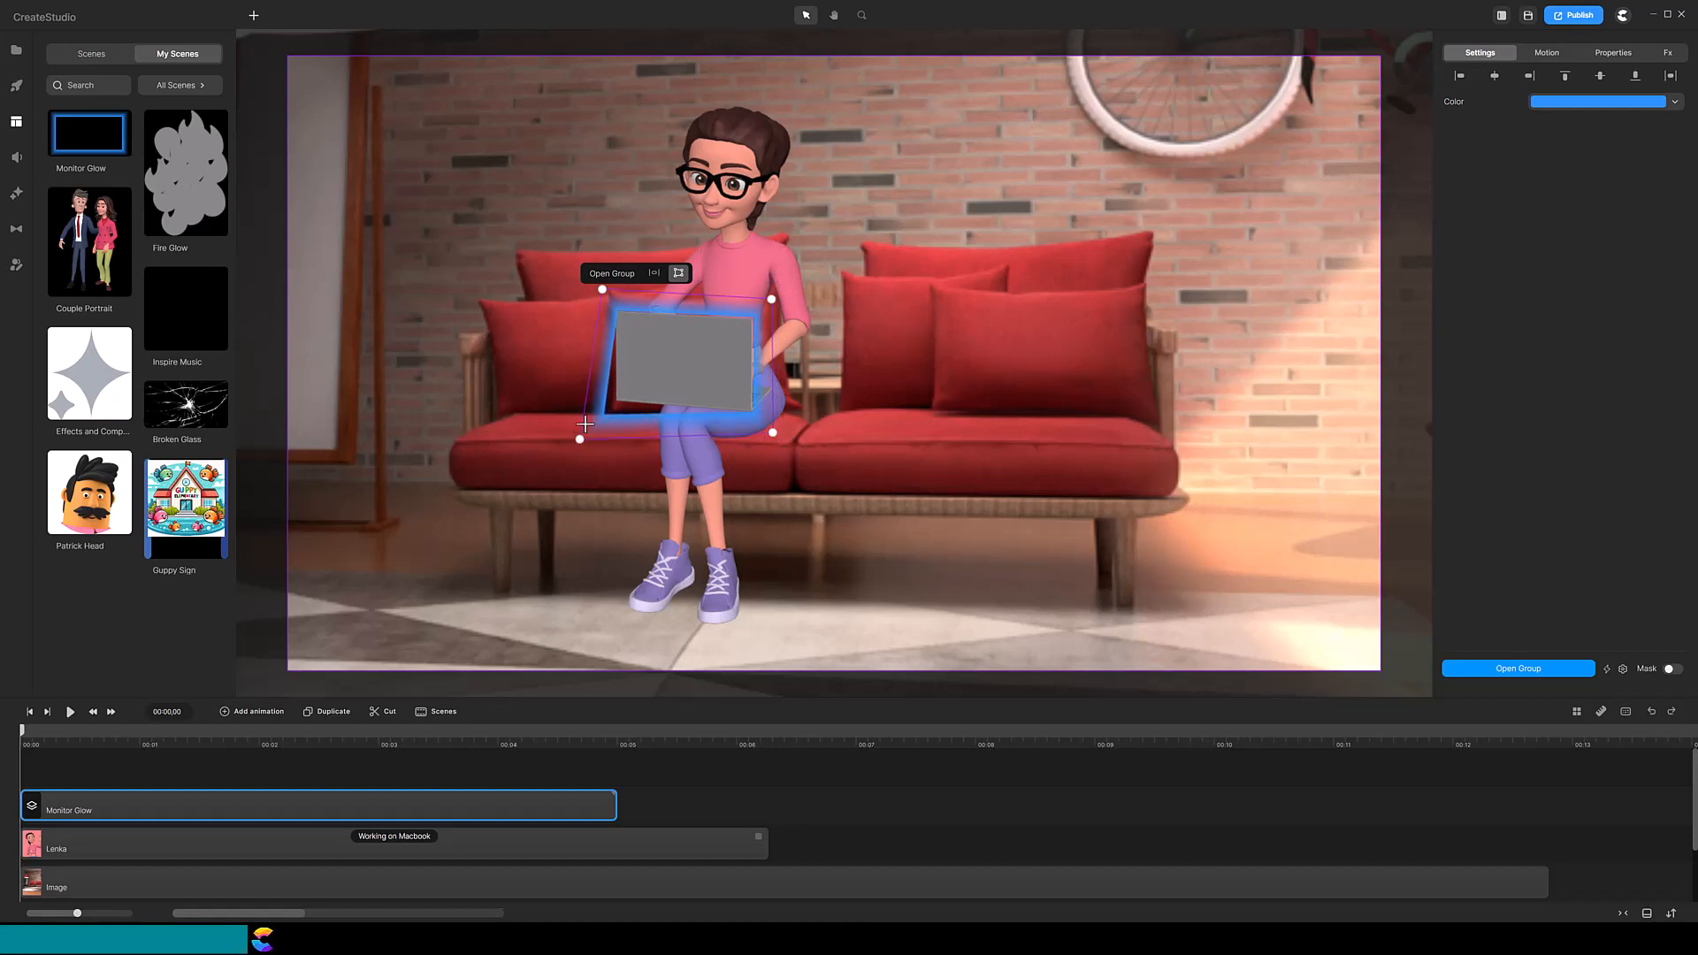
{"action": "left_click_drag", "start_coordinate": [586, 425], "coordinate": [603, 409]}
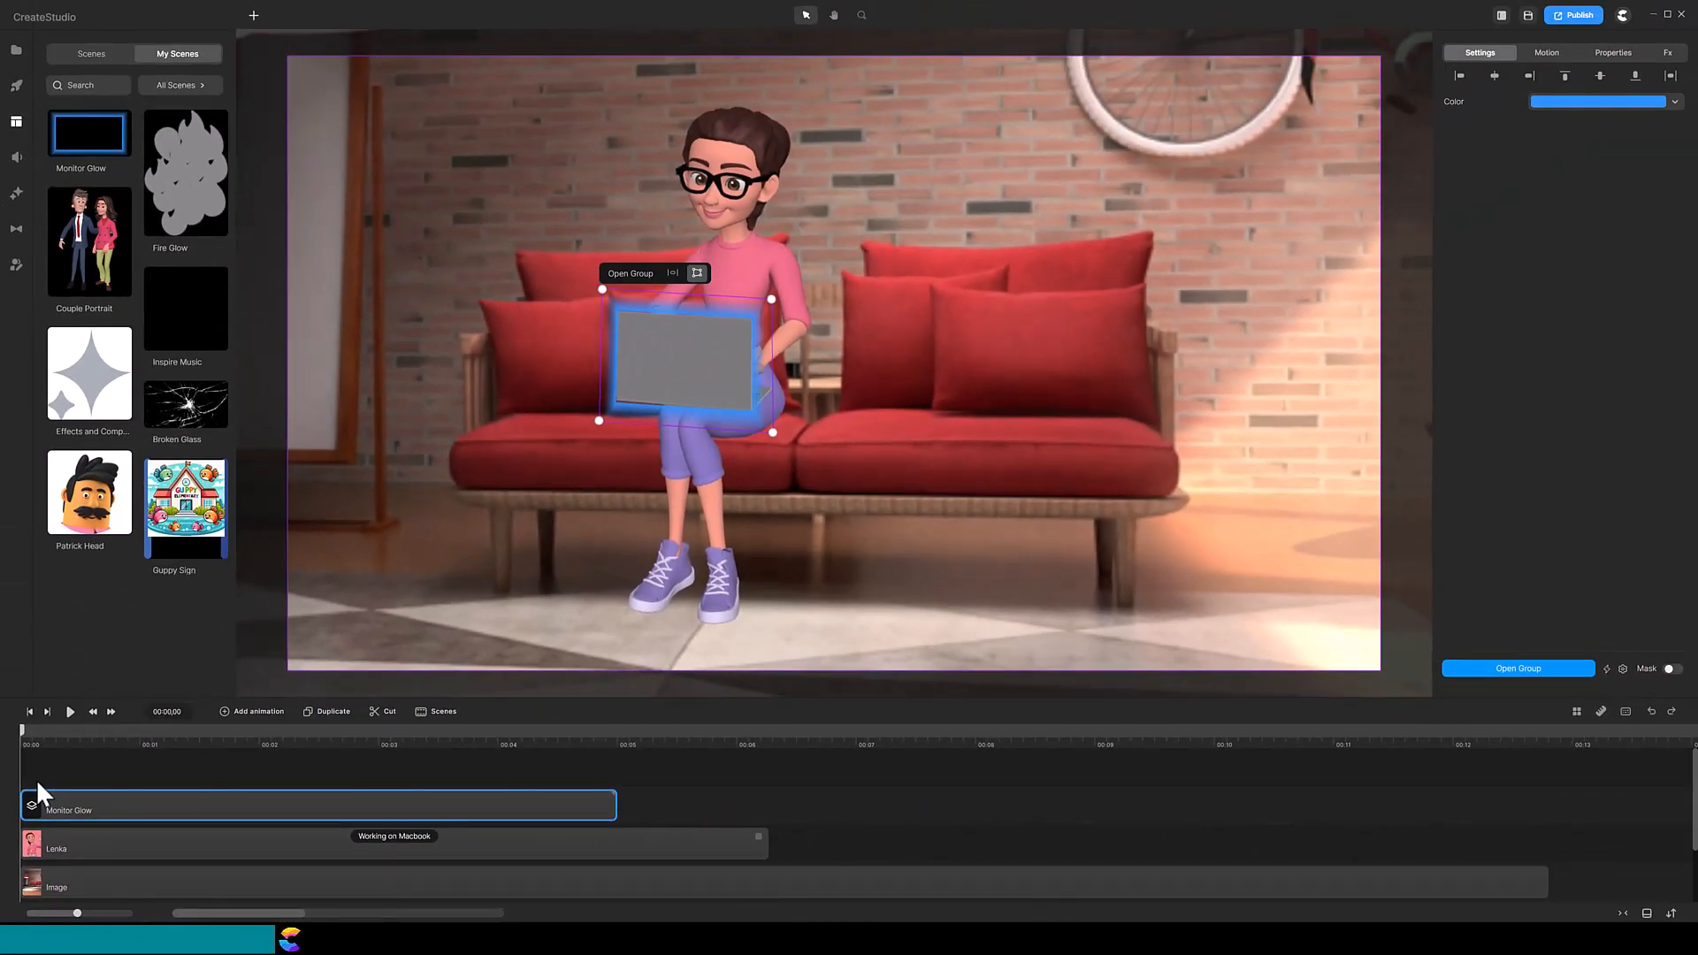
- Open the Edges group inside Monitor Glow and delete the Rounded Rect that forms the bottom edge of the glow
{"action": "left_click", "coordinate": [1502, 674]}
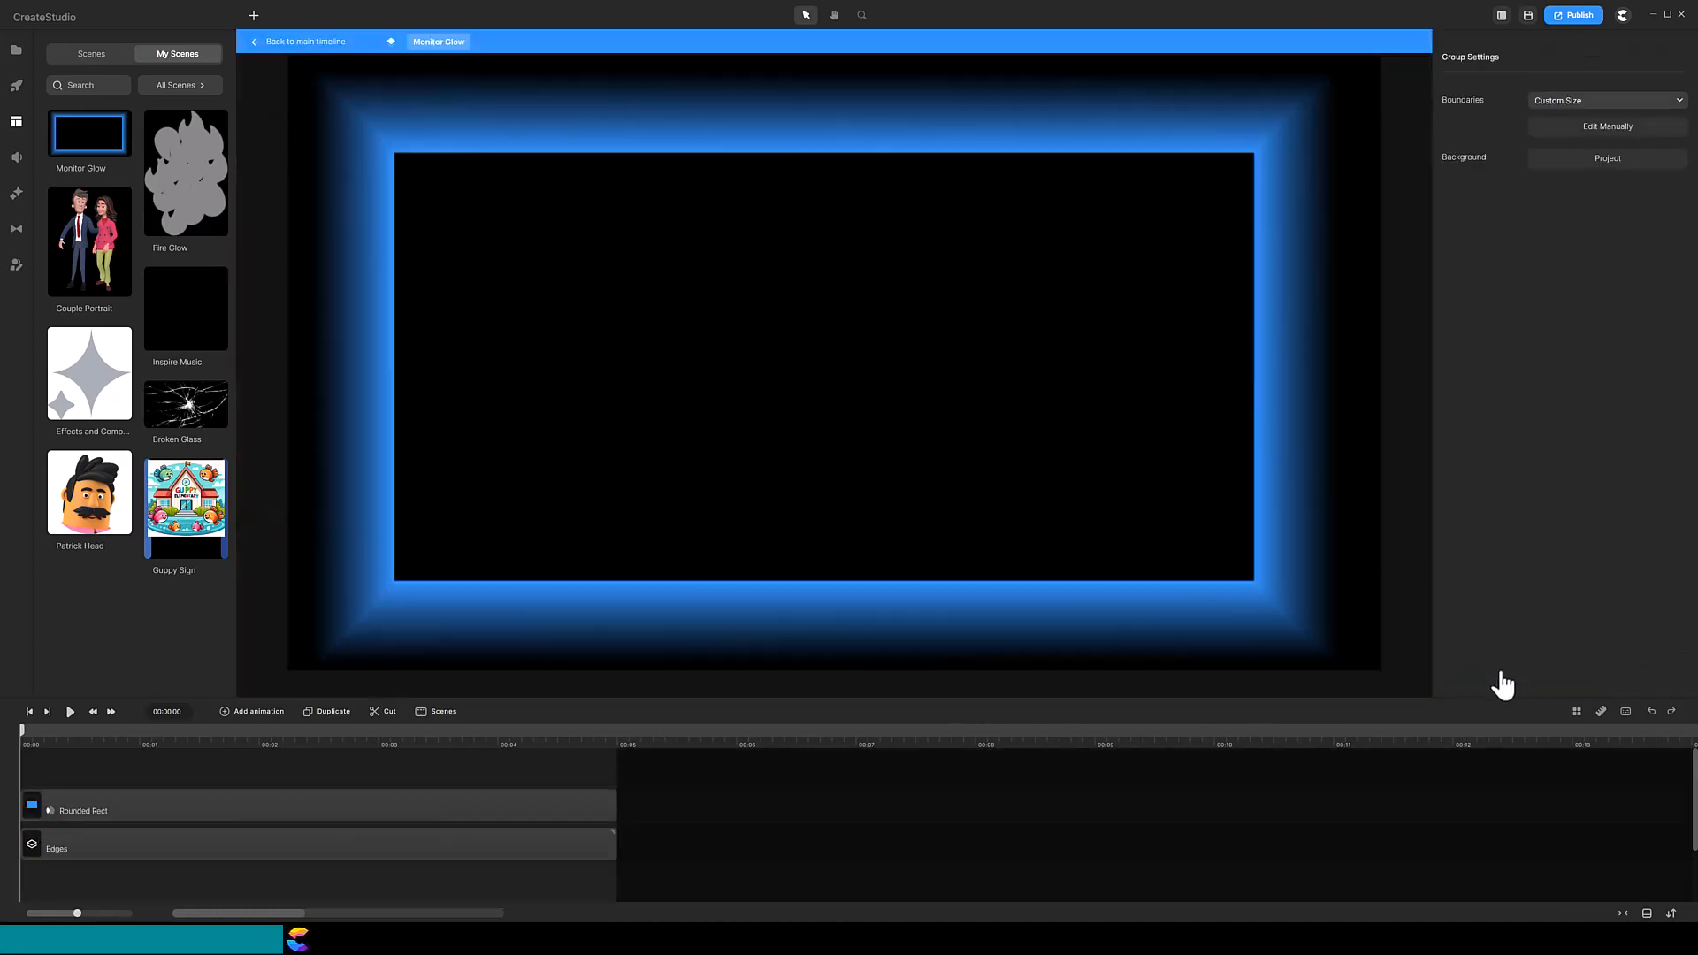
{"action": "left_click", "coordinate": [45, 849]}
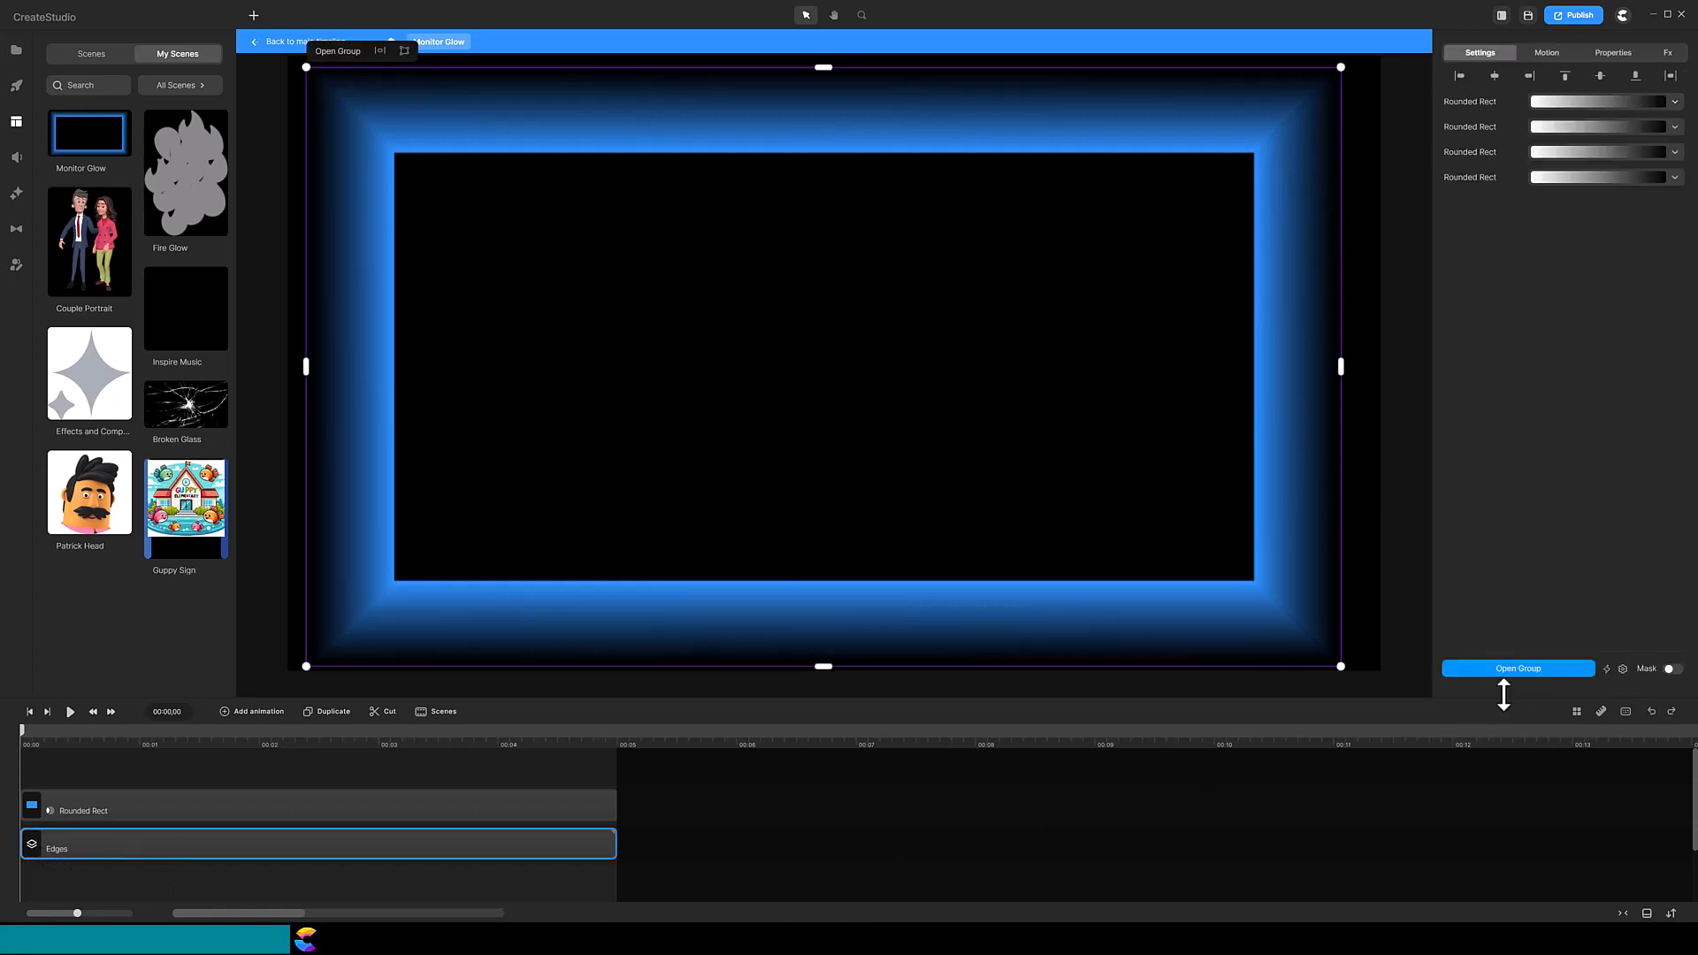
{"action": "left_click", "coordinate": [1516, 672]}
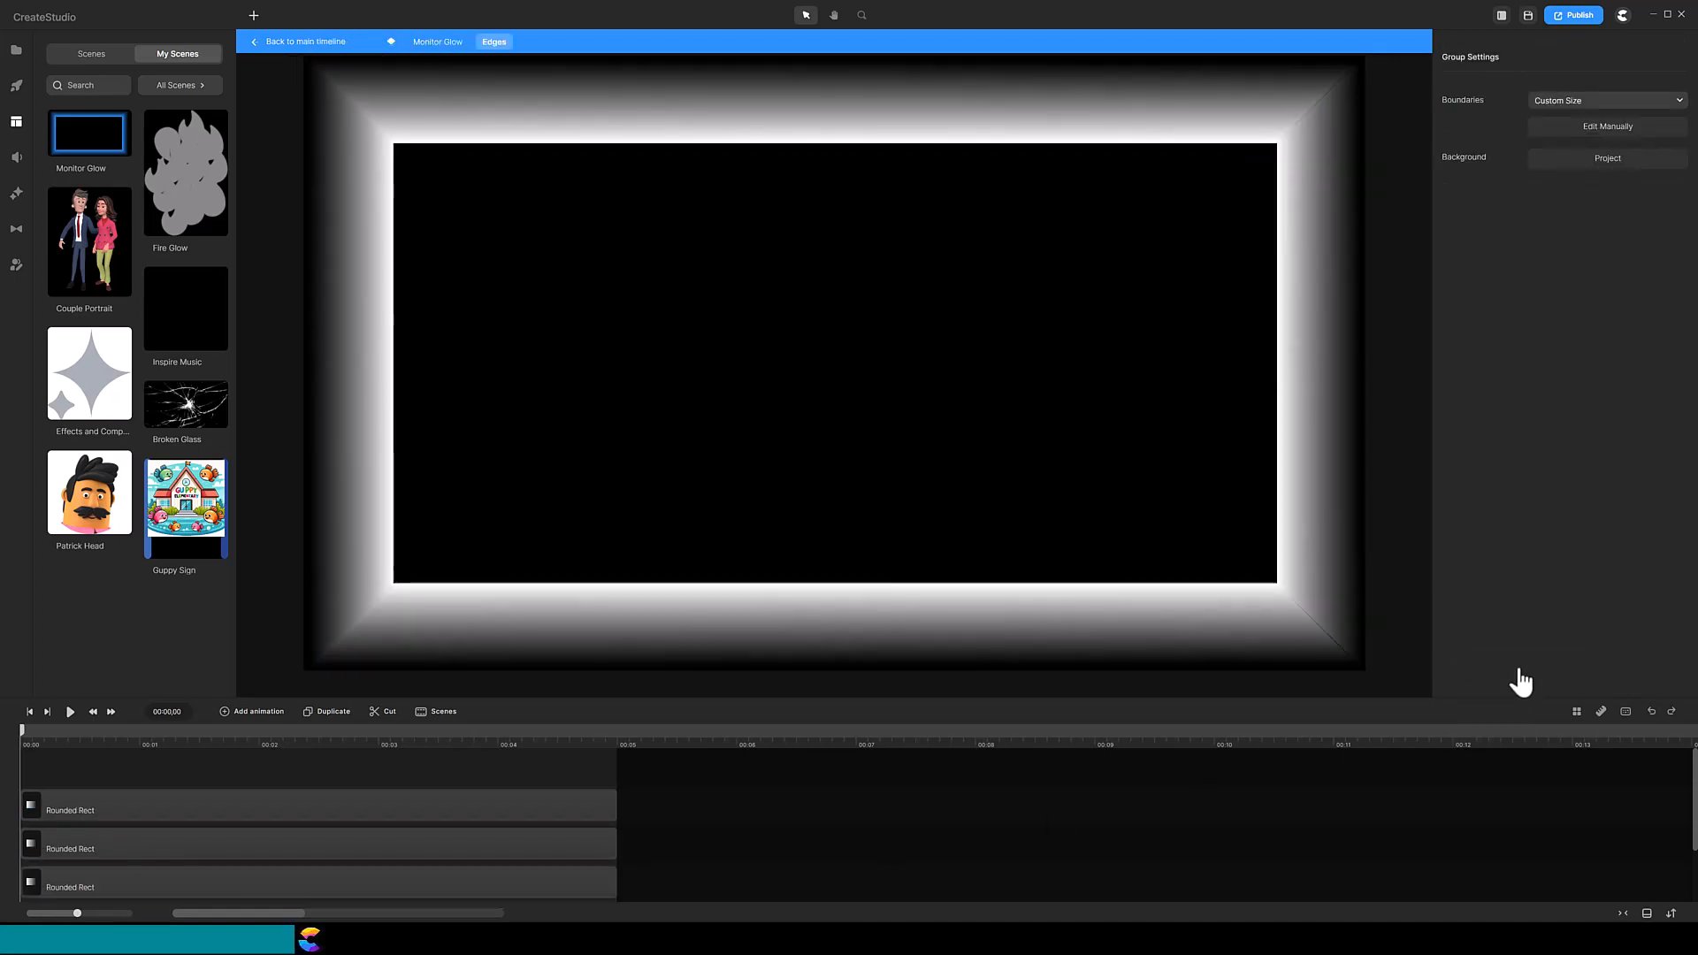
{"action": "left_click_drag", "start_coordinate": [629, 694], "coordinate": [633, 656]}
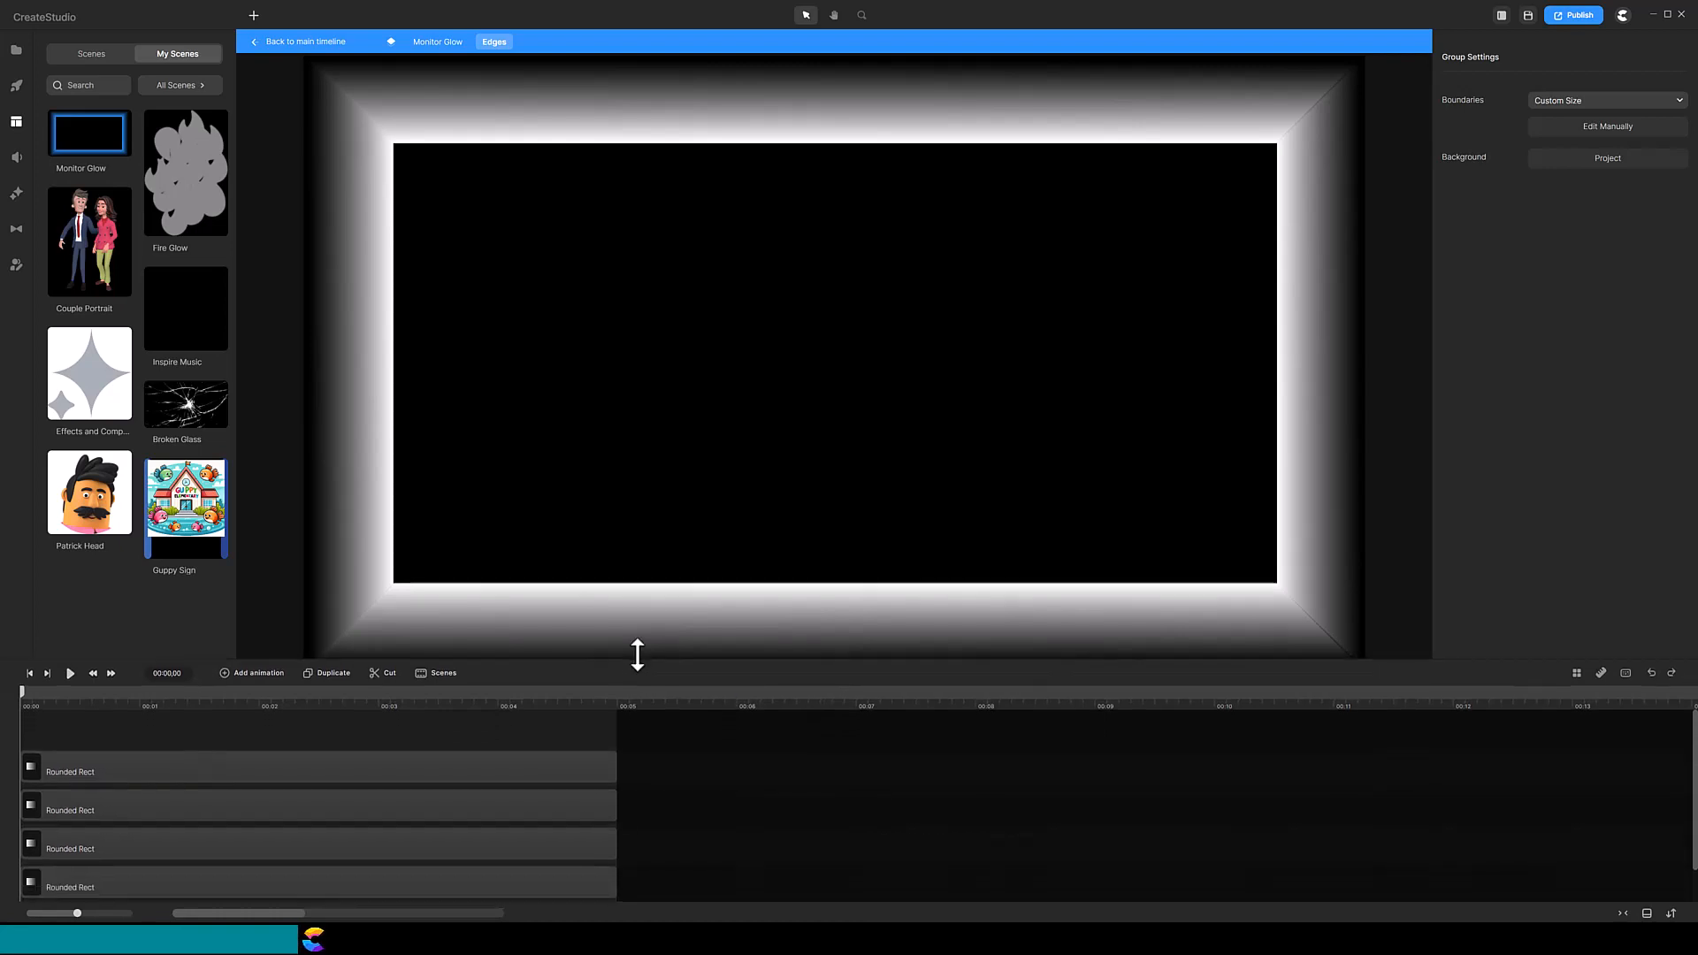
{"action": "left_click", "coordinate": [546, 867]}
{"action": "left_click", "coordinate": [549, 842]}
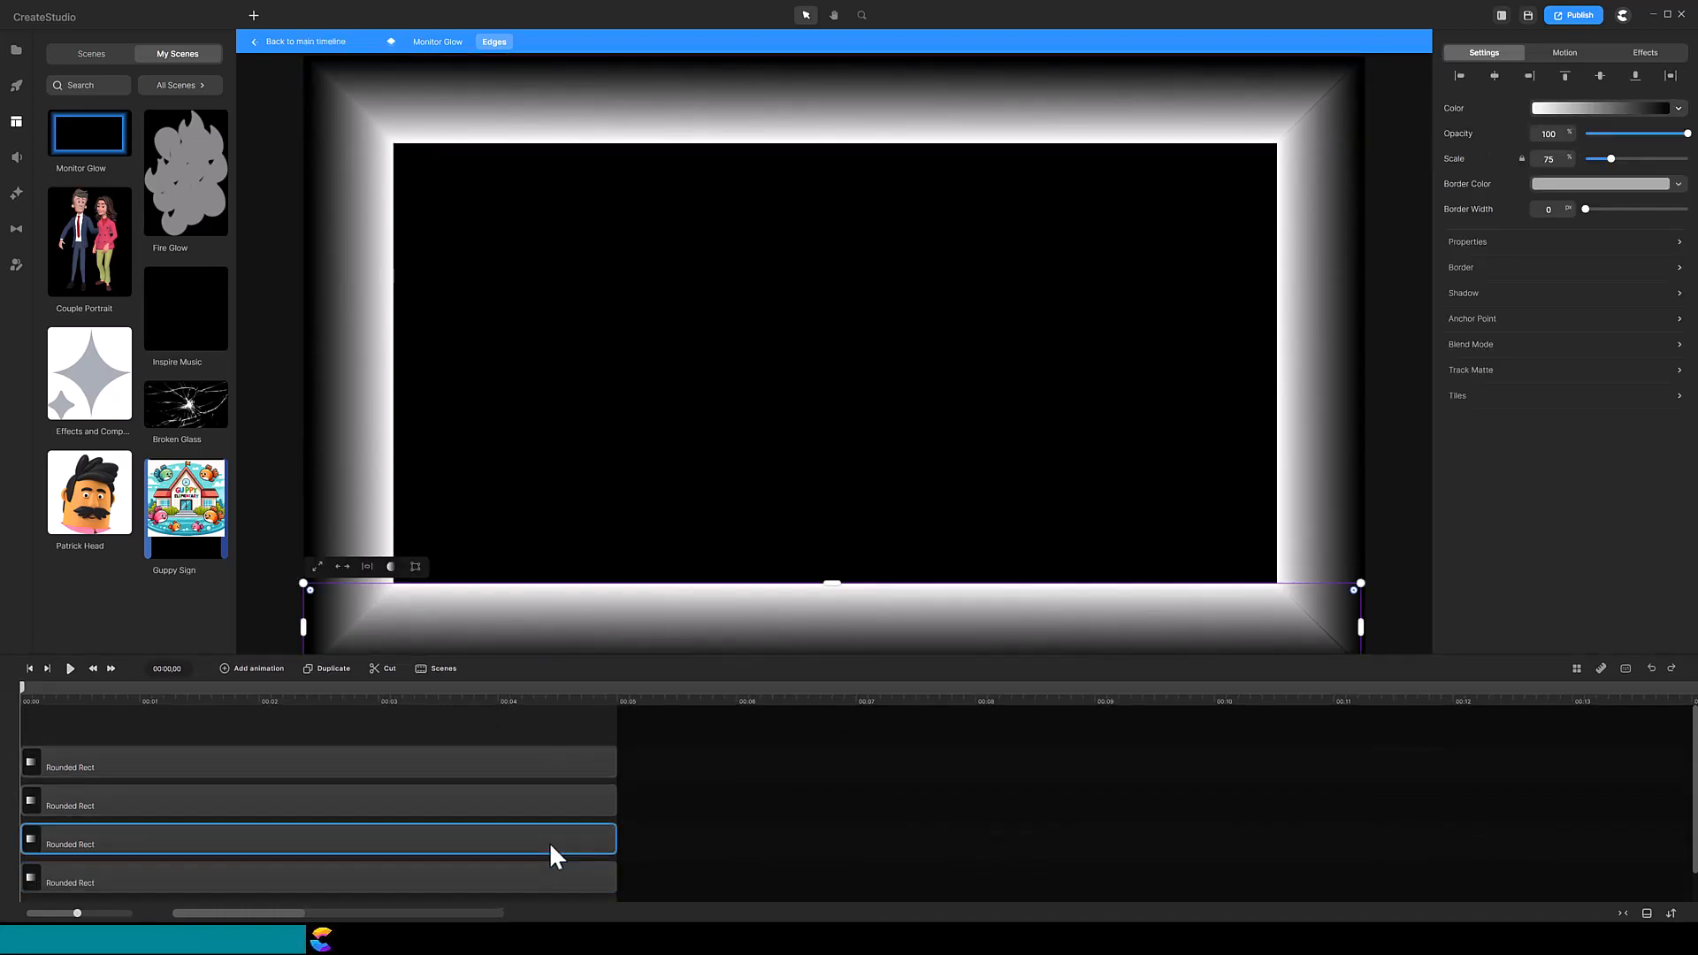
{"action": "right_click", "coordinate": [549, 842]}
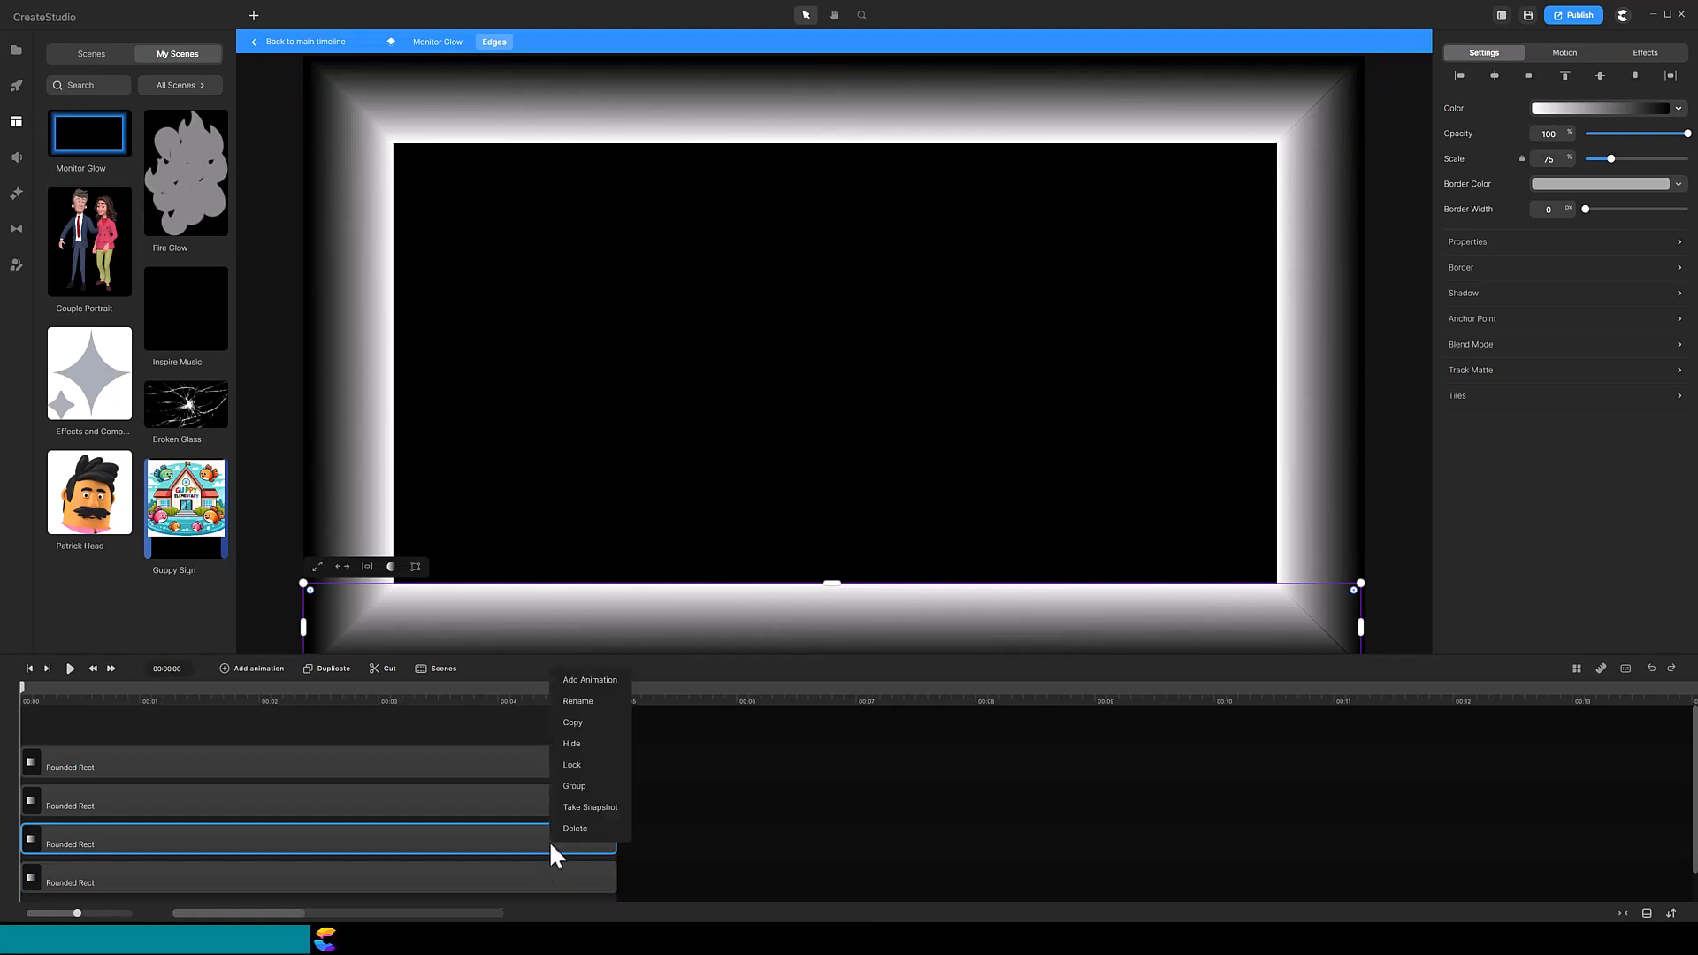
{"action": "left_click", "coordinate": [576, 838]}
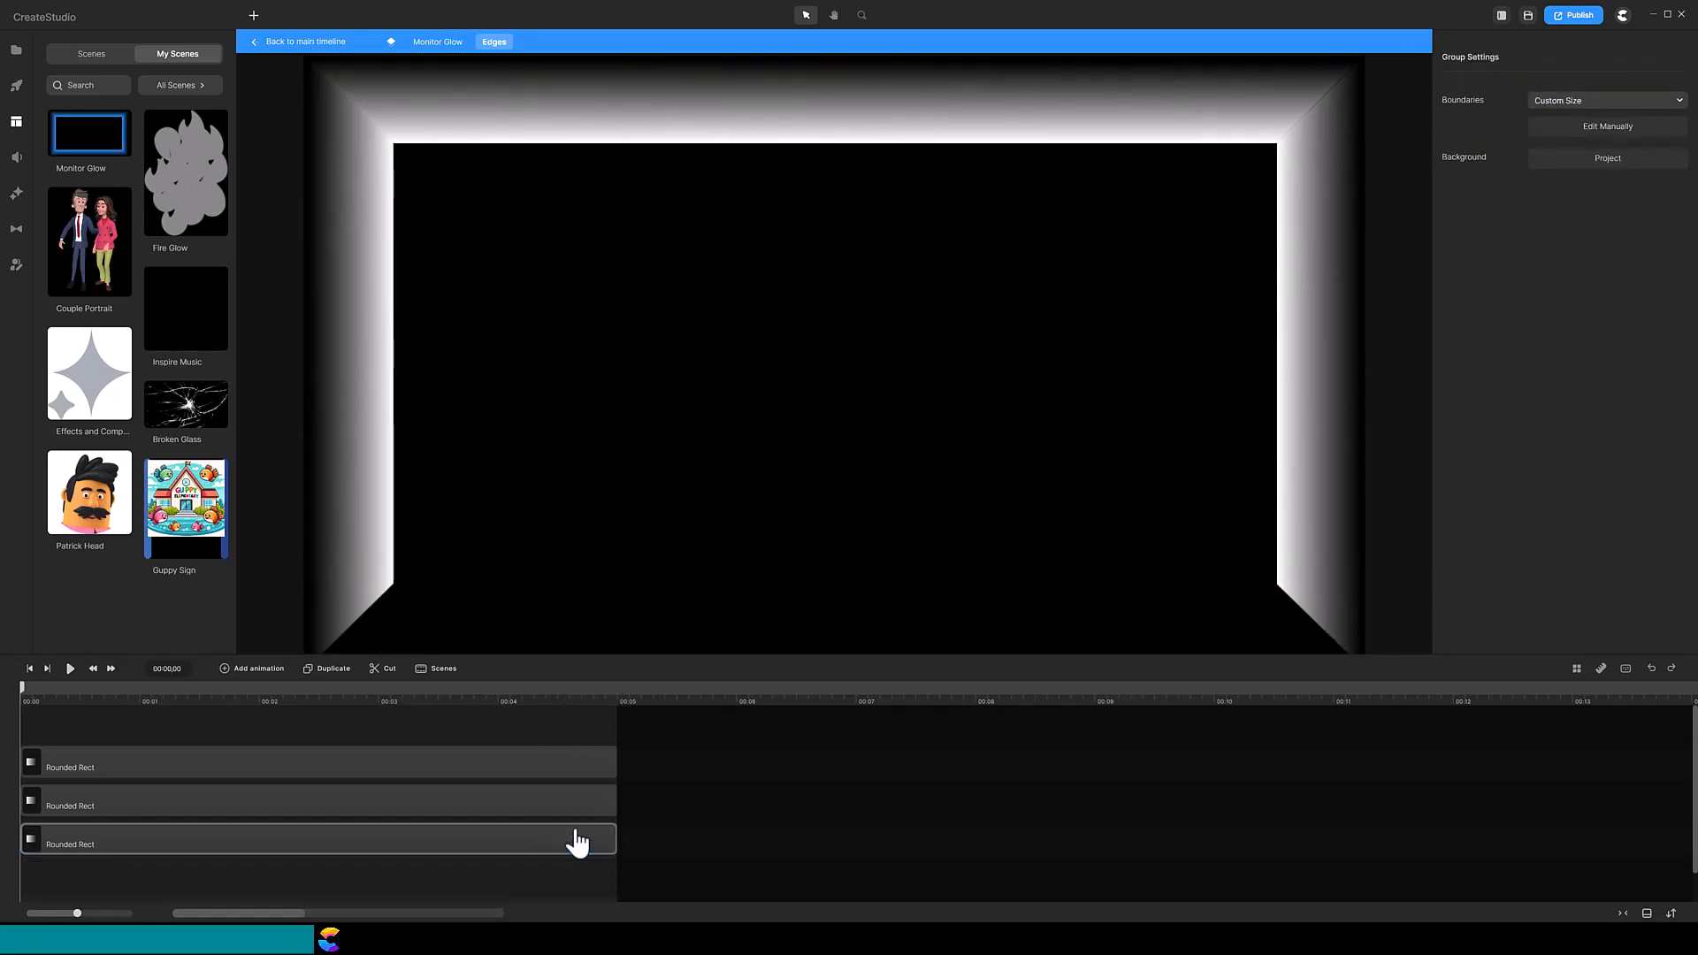
- Distort the outer lower corners of the left and right glow edges up level with their inner corners, and return to the main timeline
{"action": "left_click", "coordinate": [363, 409]}
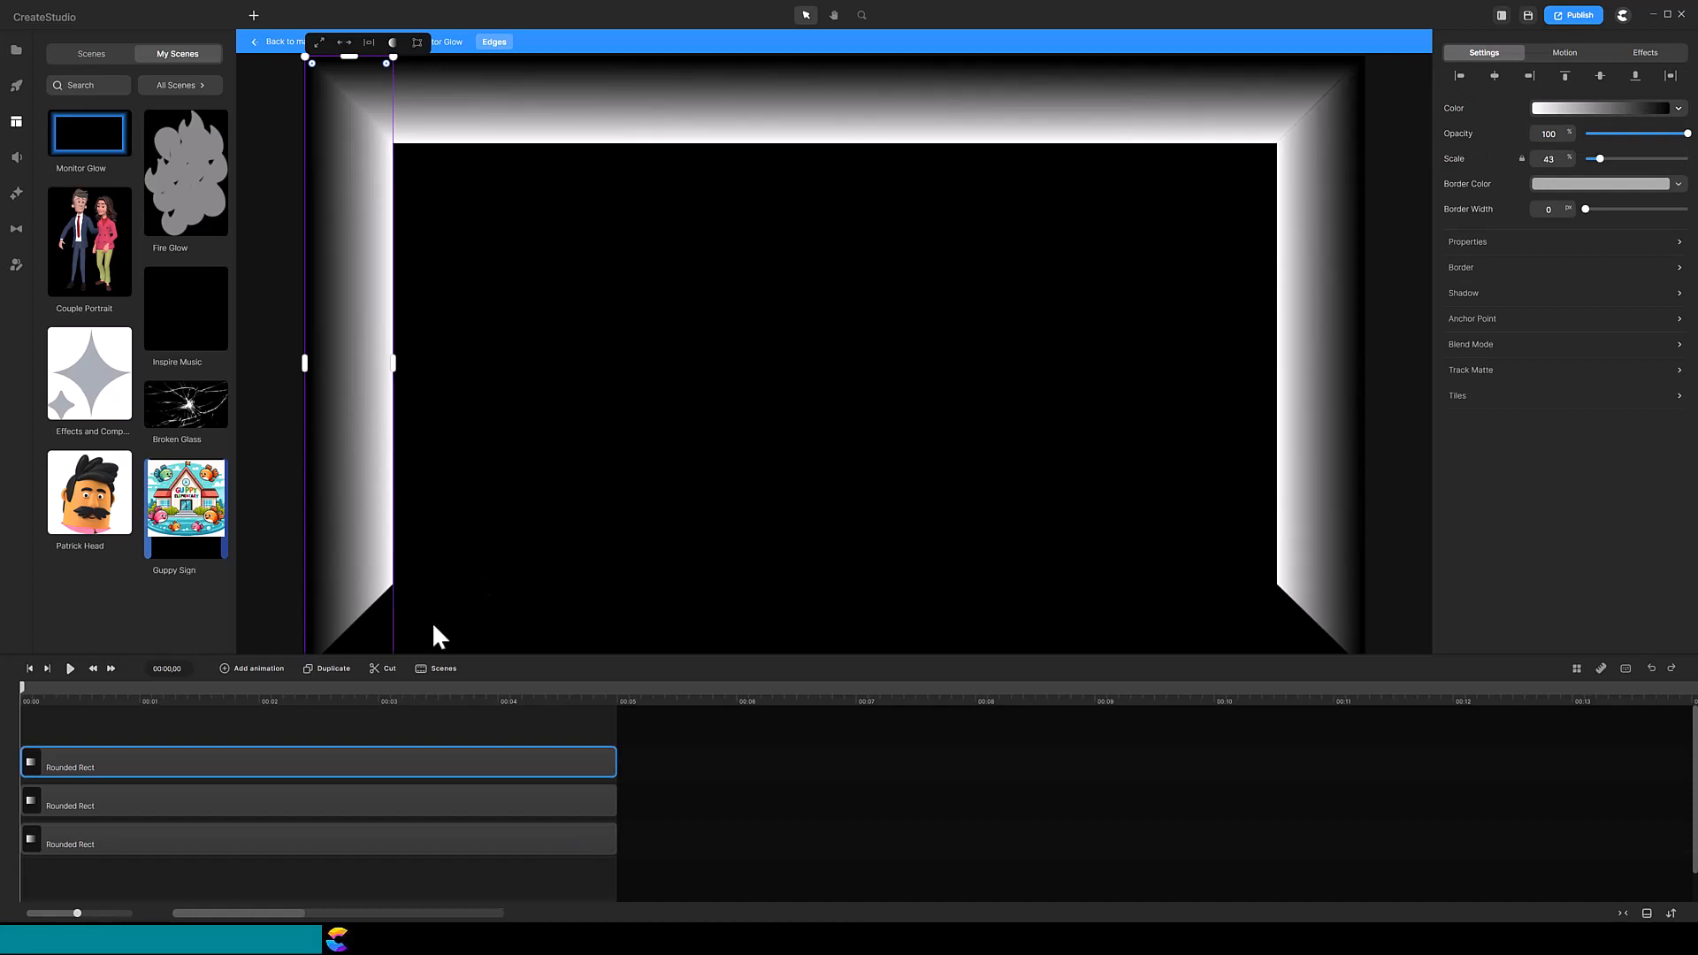
{"action": "left_click_drag", "start_coordinate": [437, 656], "coordinate": [429, 697]}
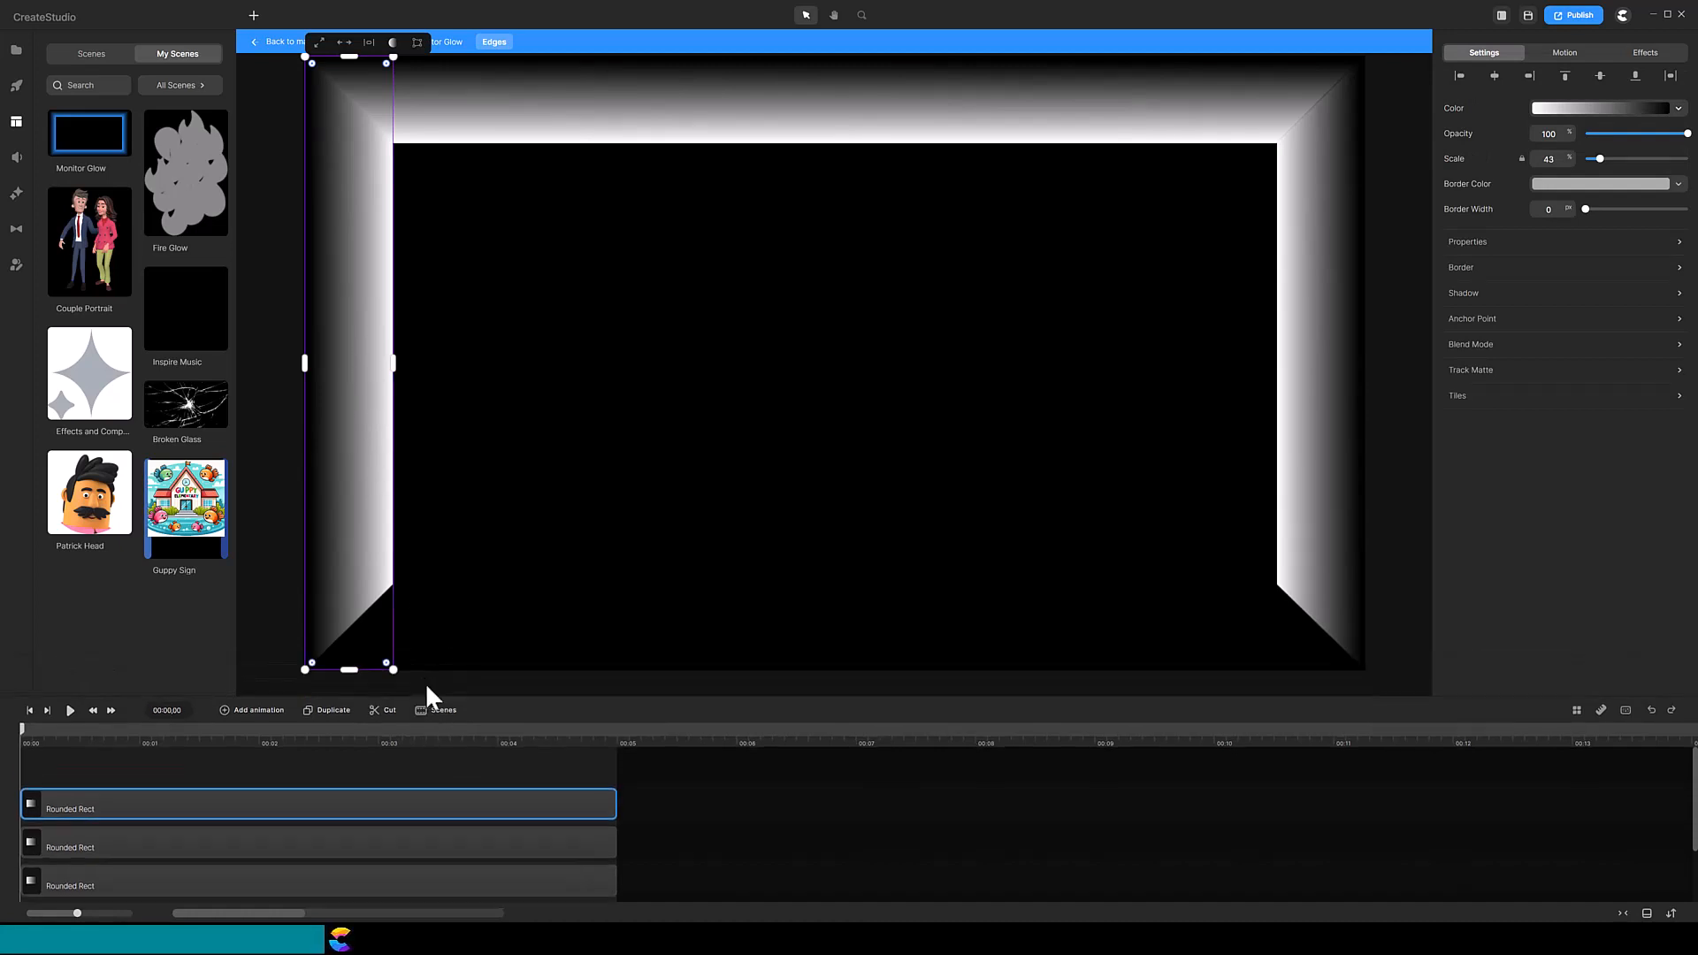
{"action": "left_click", "coordinate": [417, 44]}
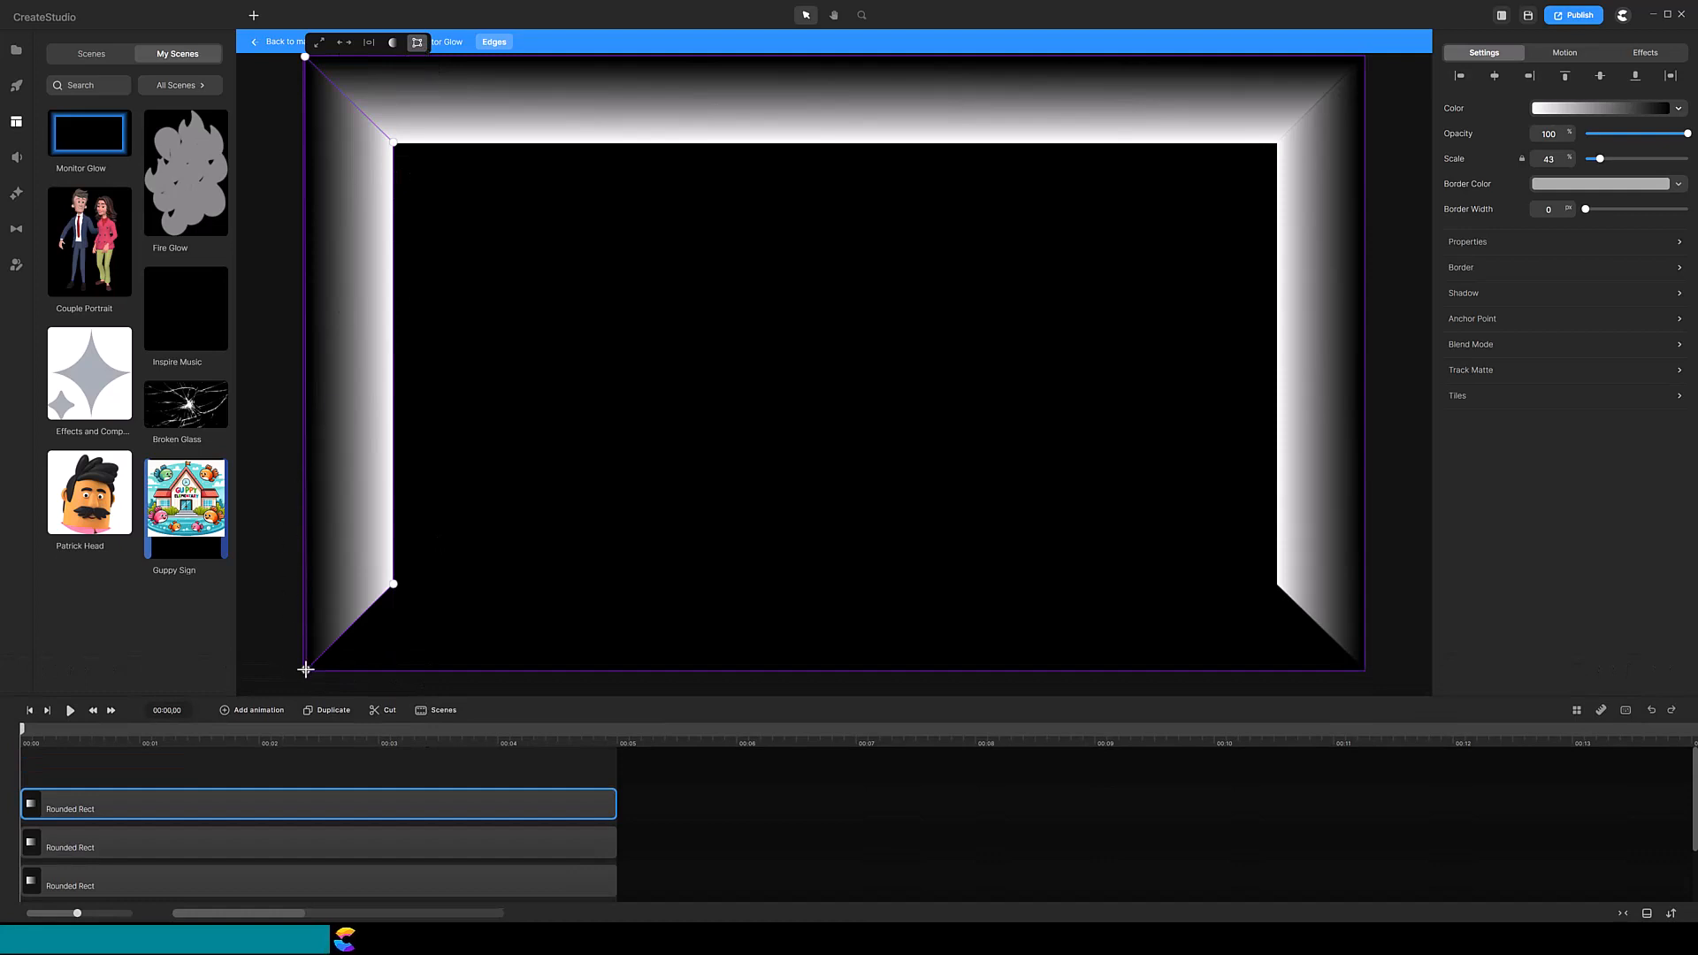
{"action": "left_click_drag", "start_coordinate": [304, 667], "coordinate": [304, 583]}
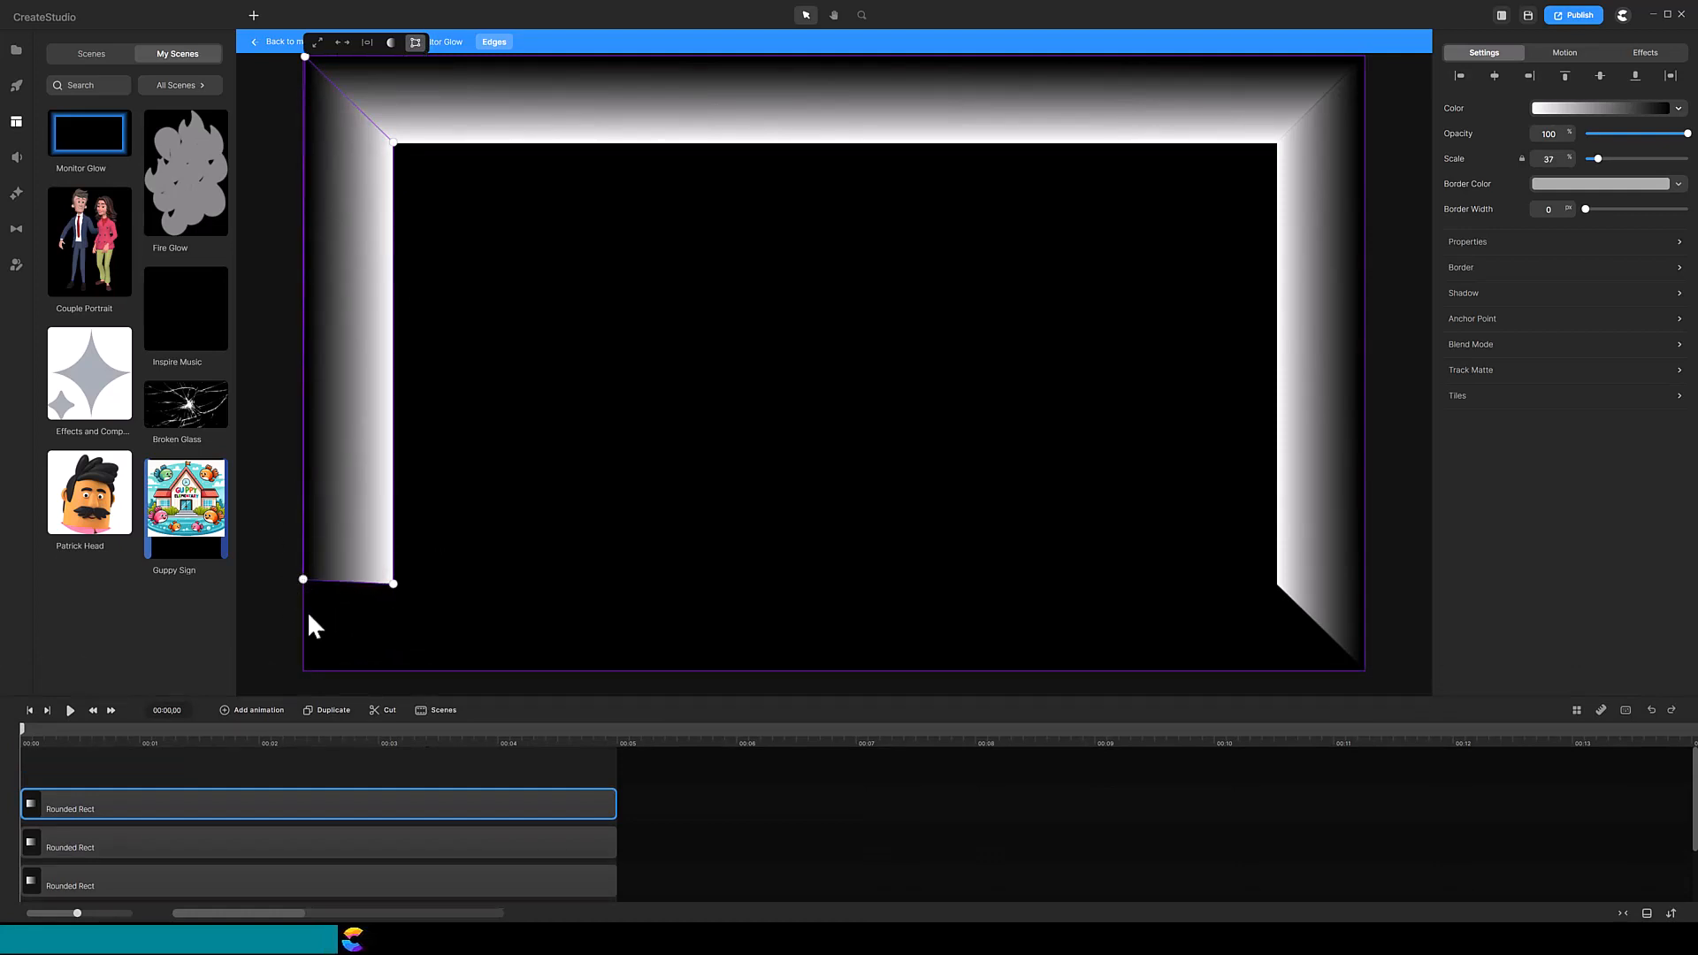
{"action": "left_click", "coordinate": [1323, 546]}
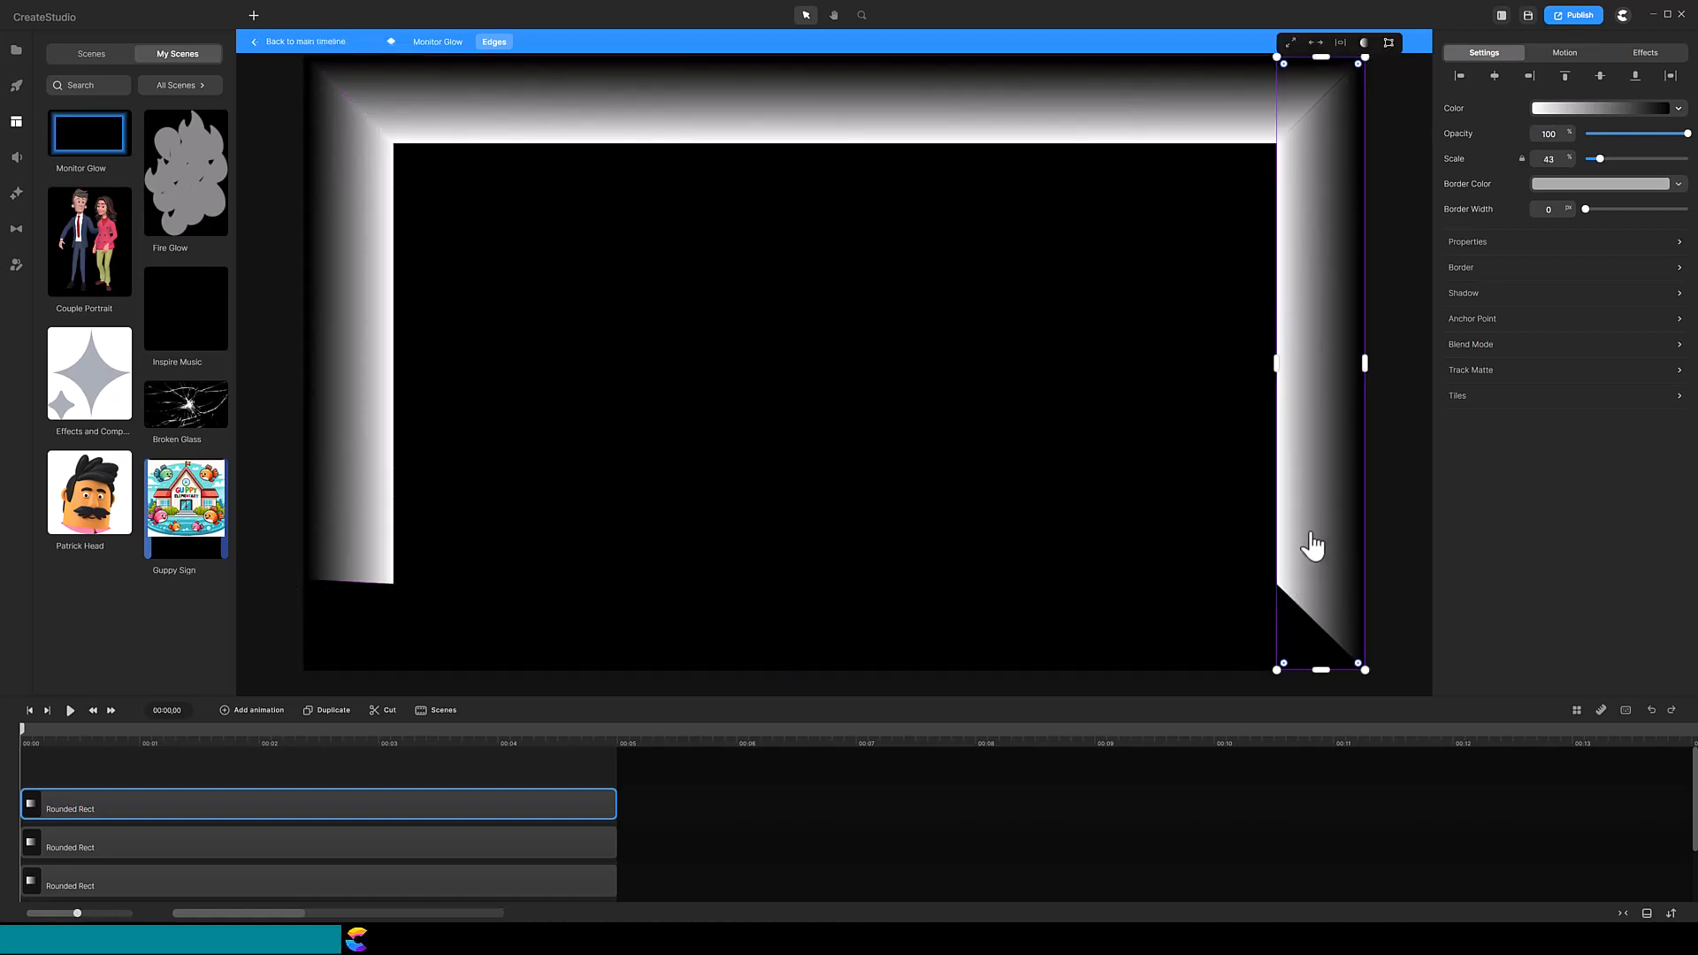
{"action": "left_click", "coordinate": [1388, 43]}
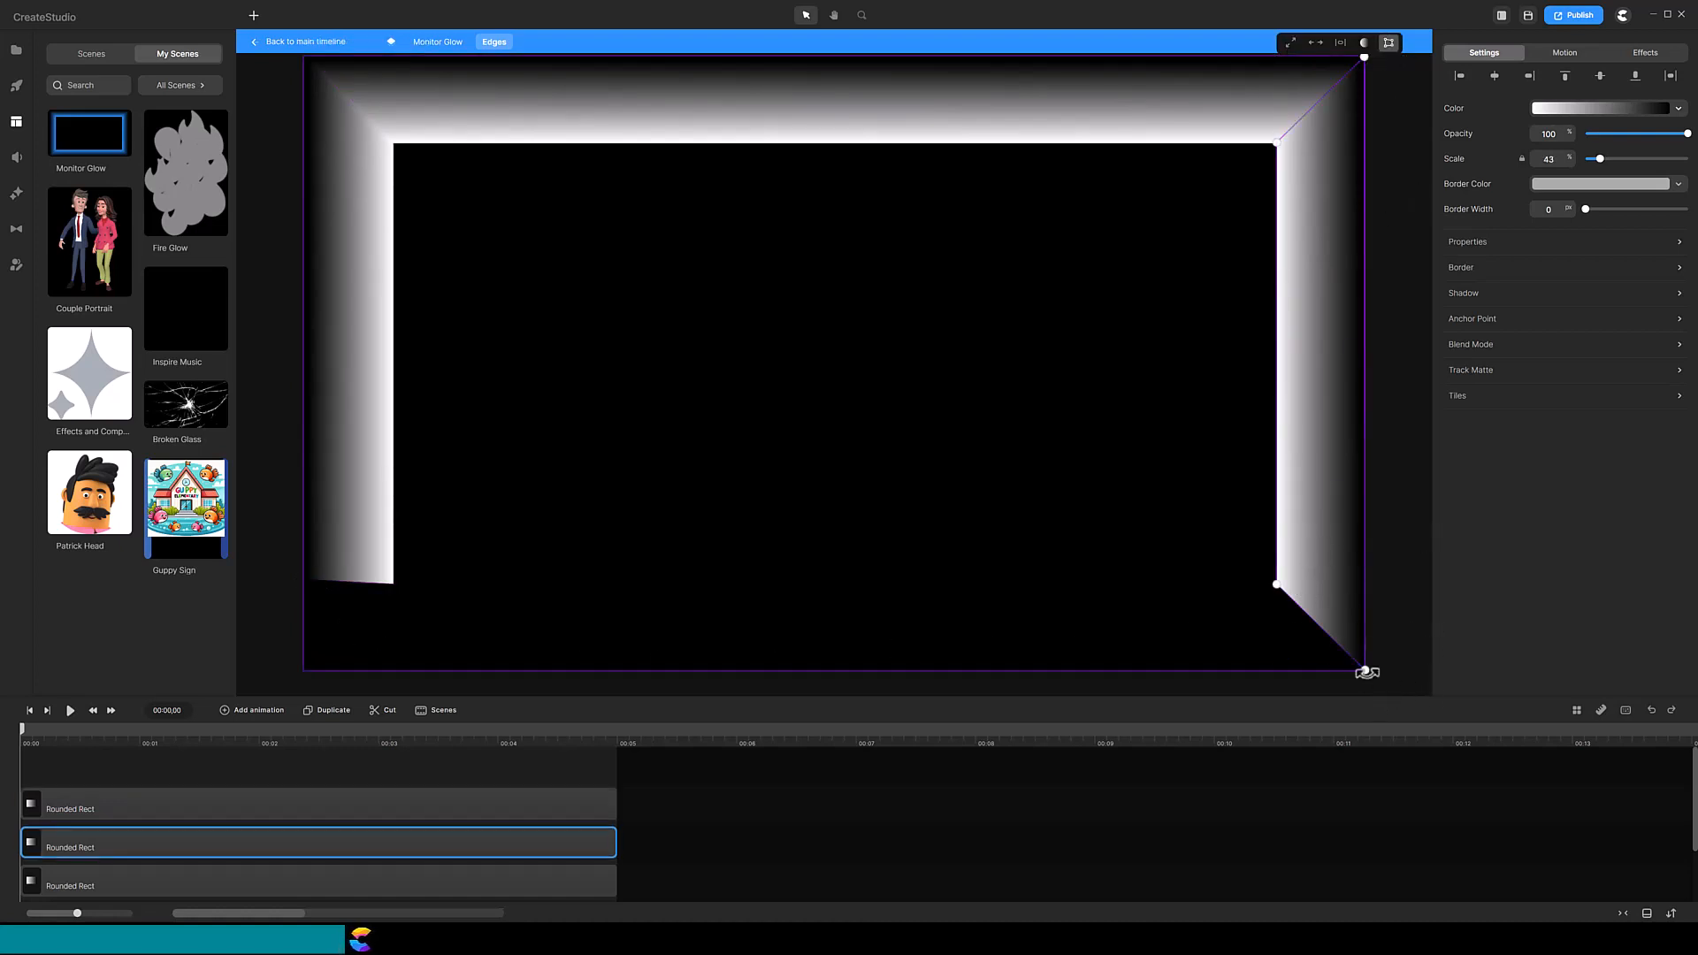
{"action": "left_click_drag", "start_coordinate": [1365, 670], "coordinate": [1363, 584]}
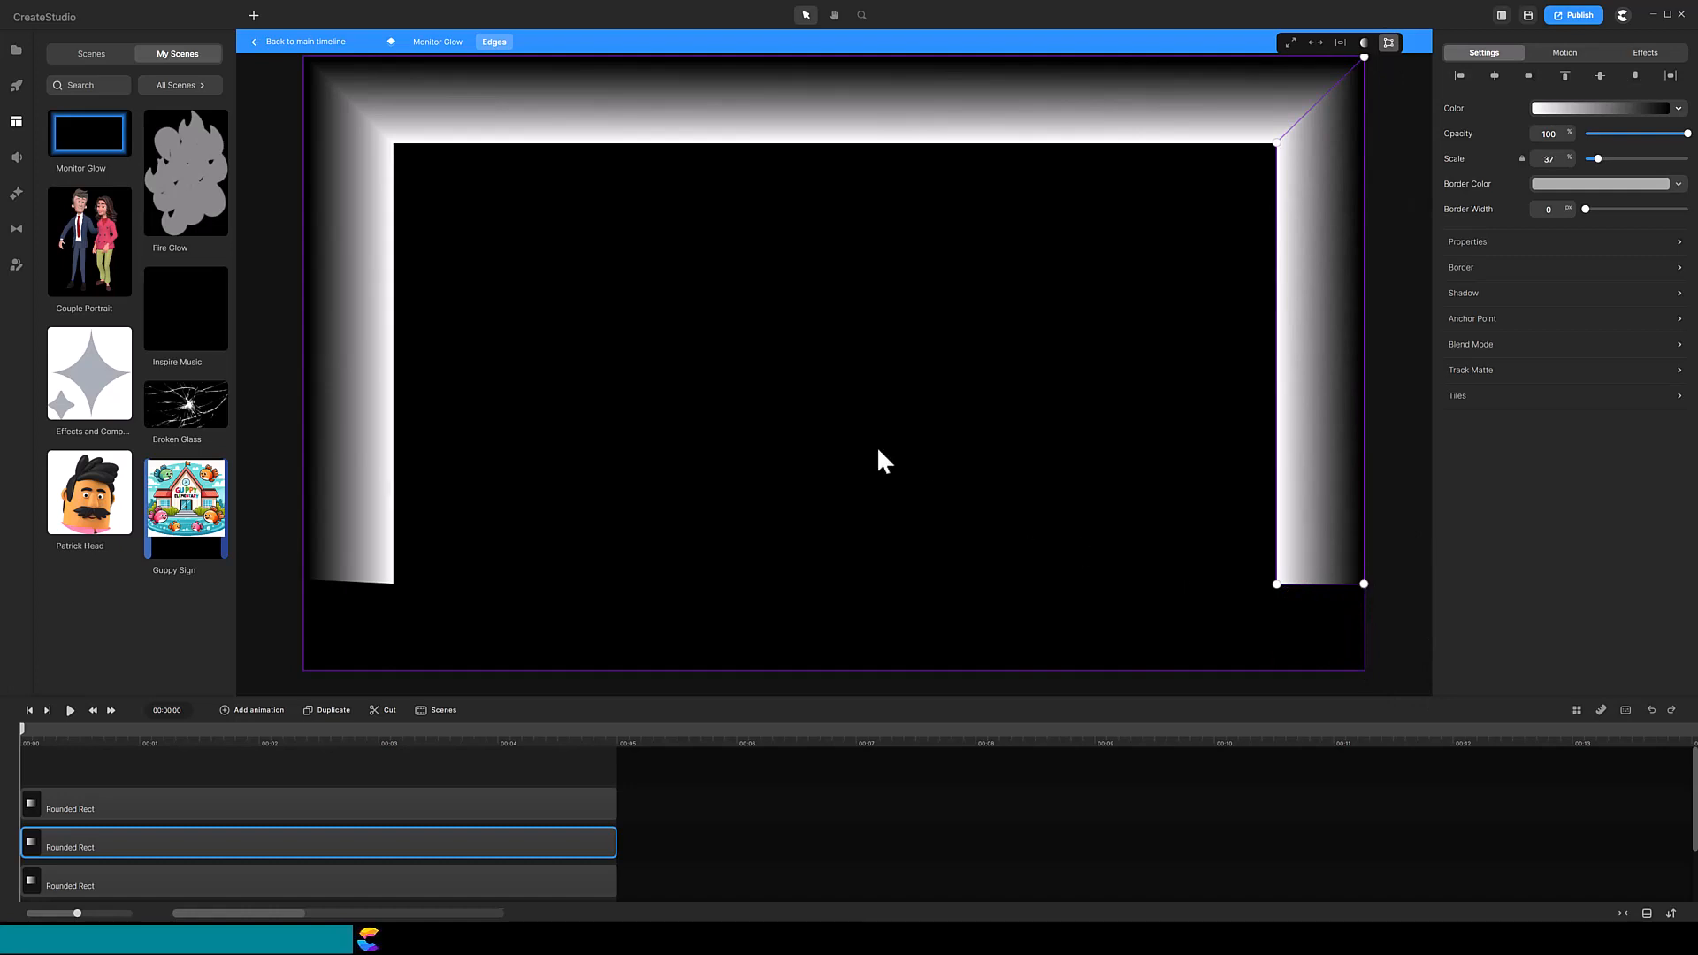
{"action": "left_click", "coordinate": [295, 44]}
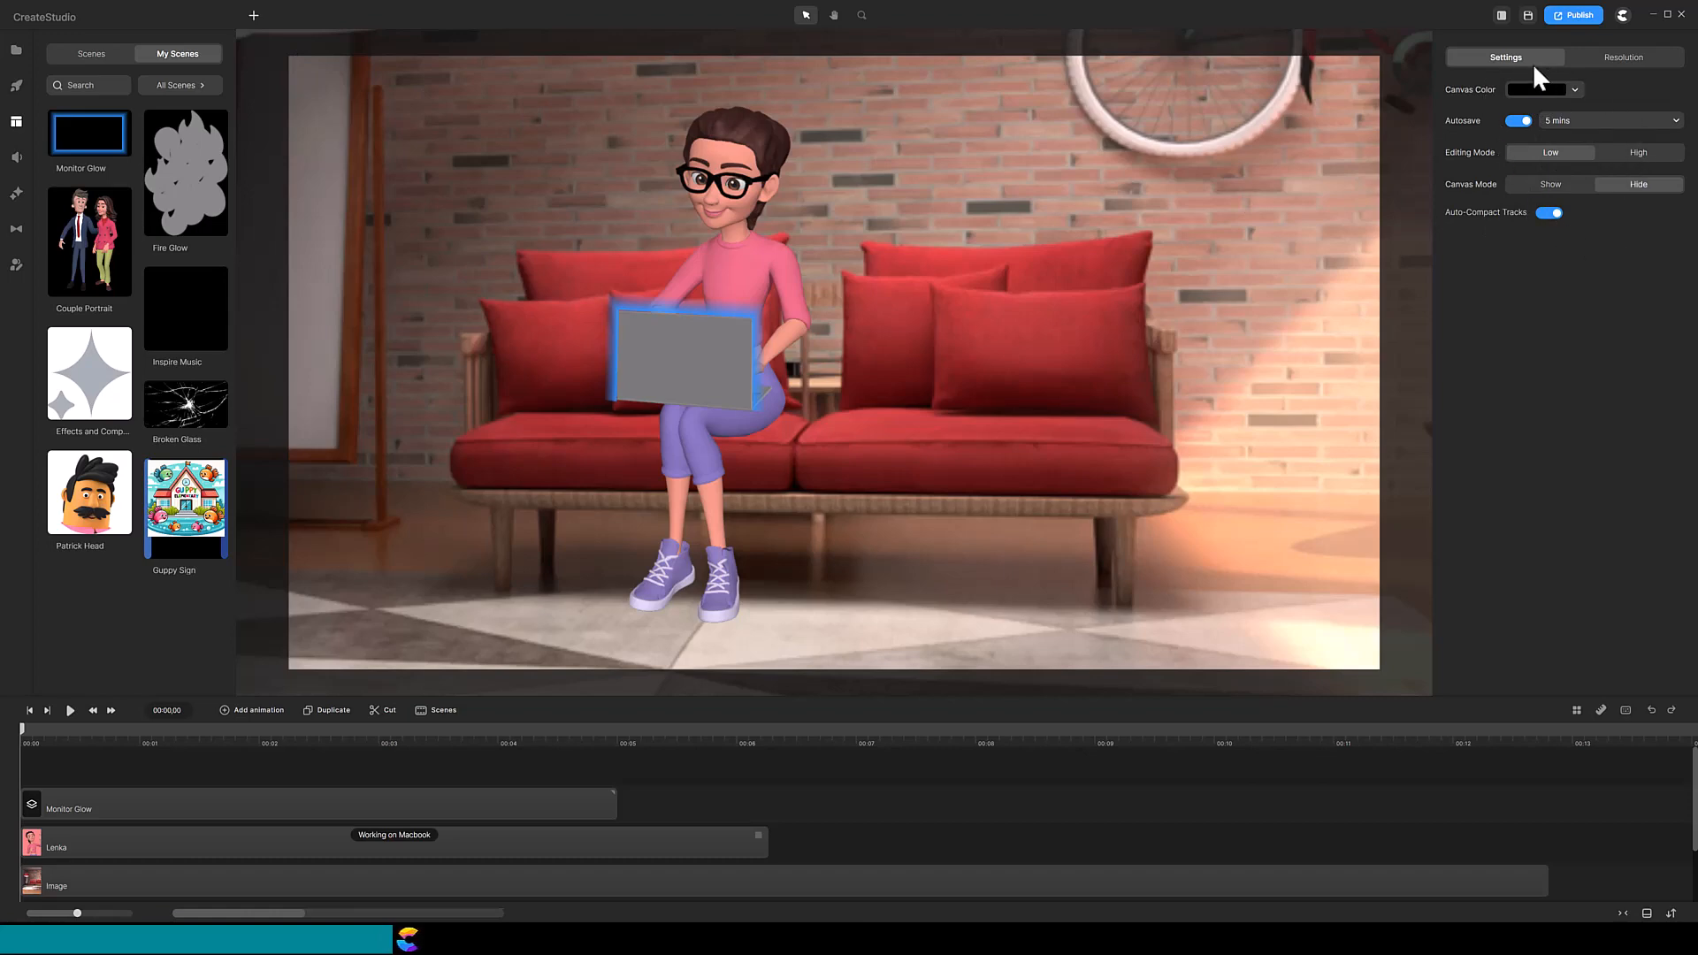
{"action": "left_click", "coordinate": [540, 821]}
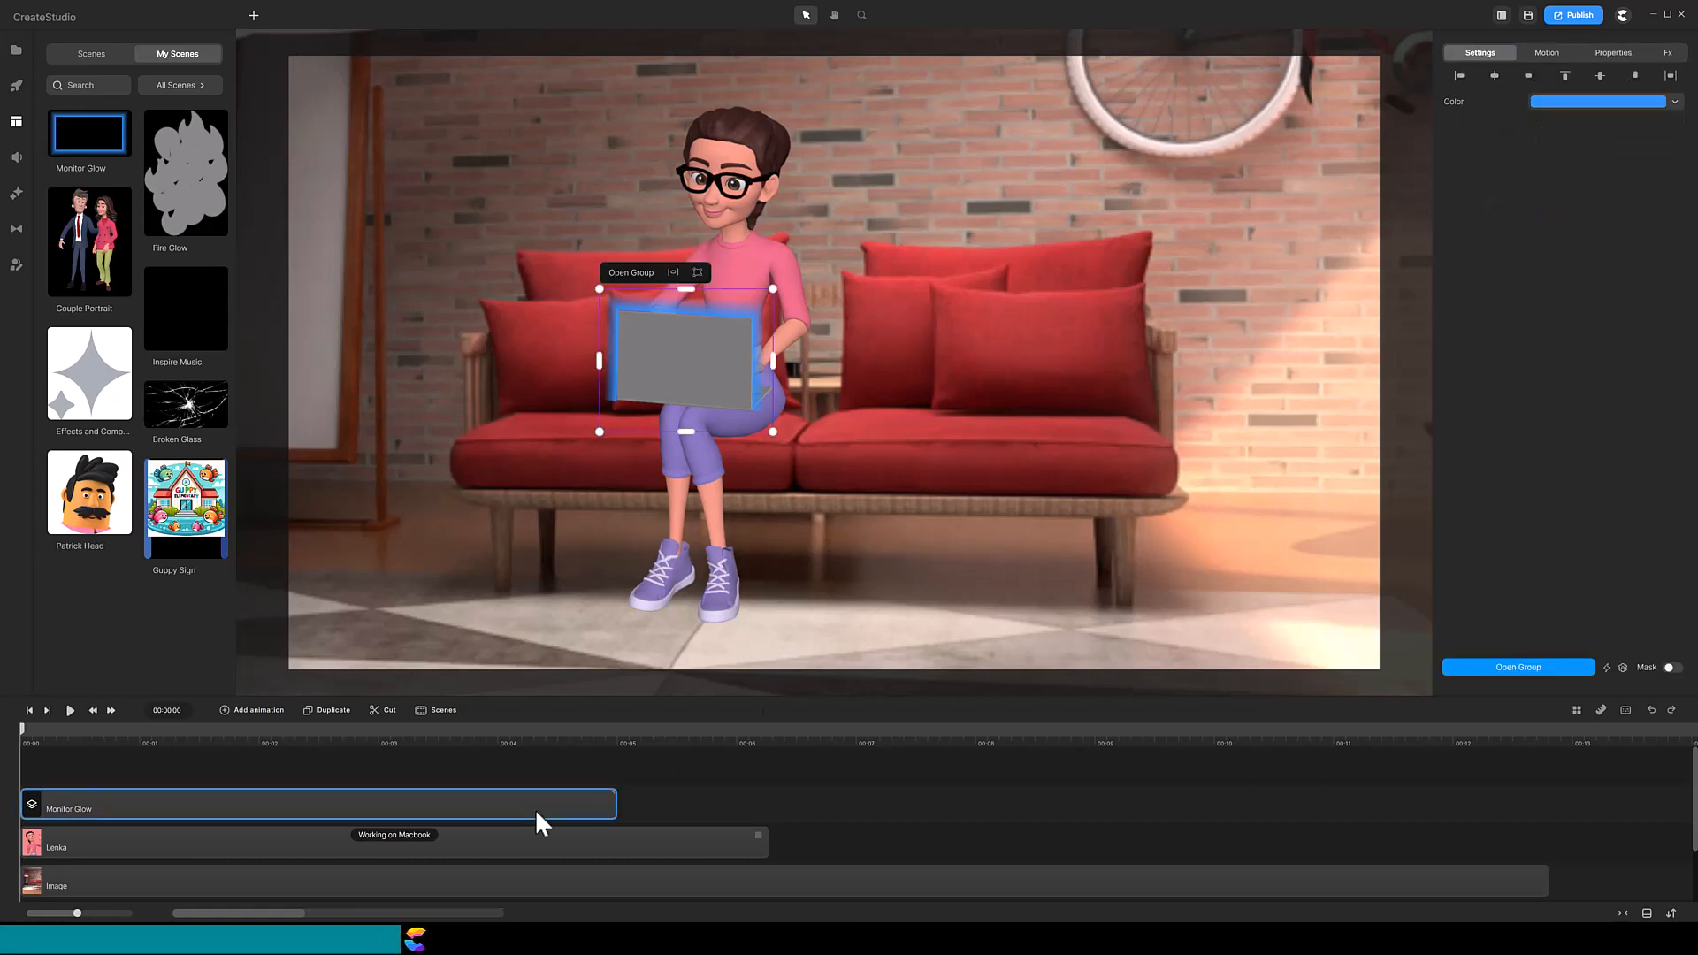
{"action": "left_click", "coordinate": [697, 810]}
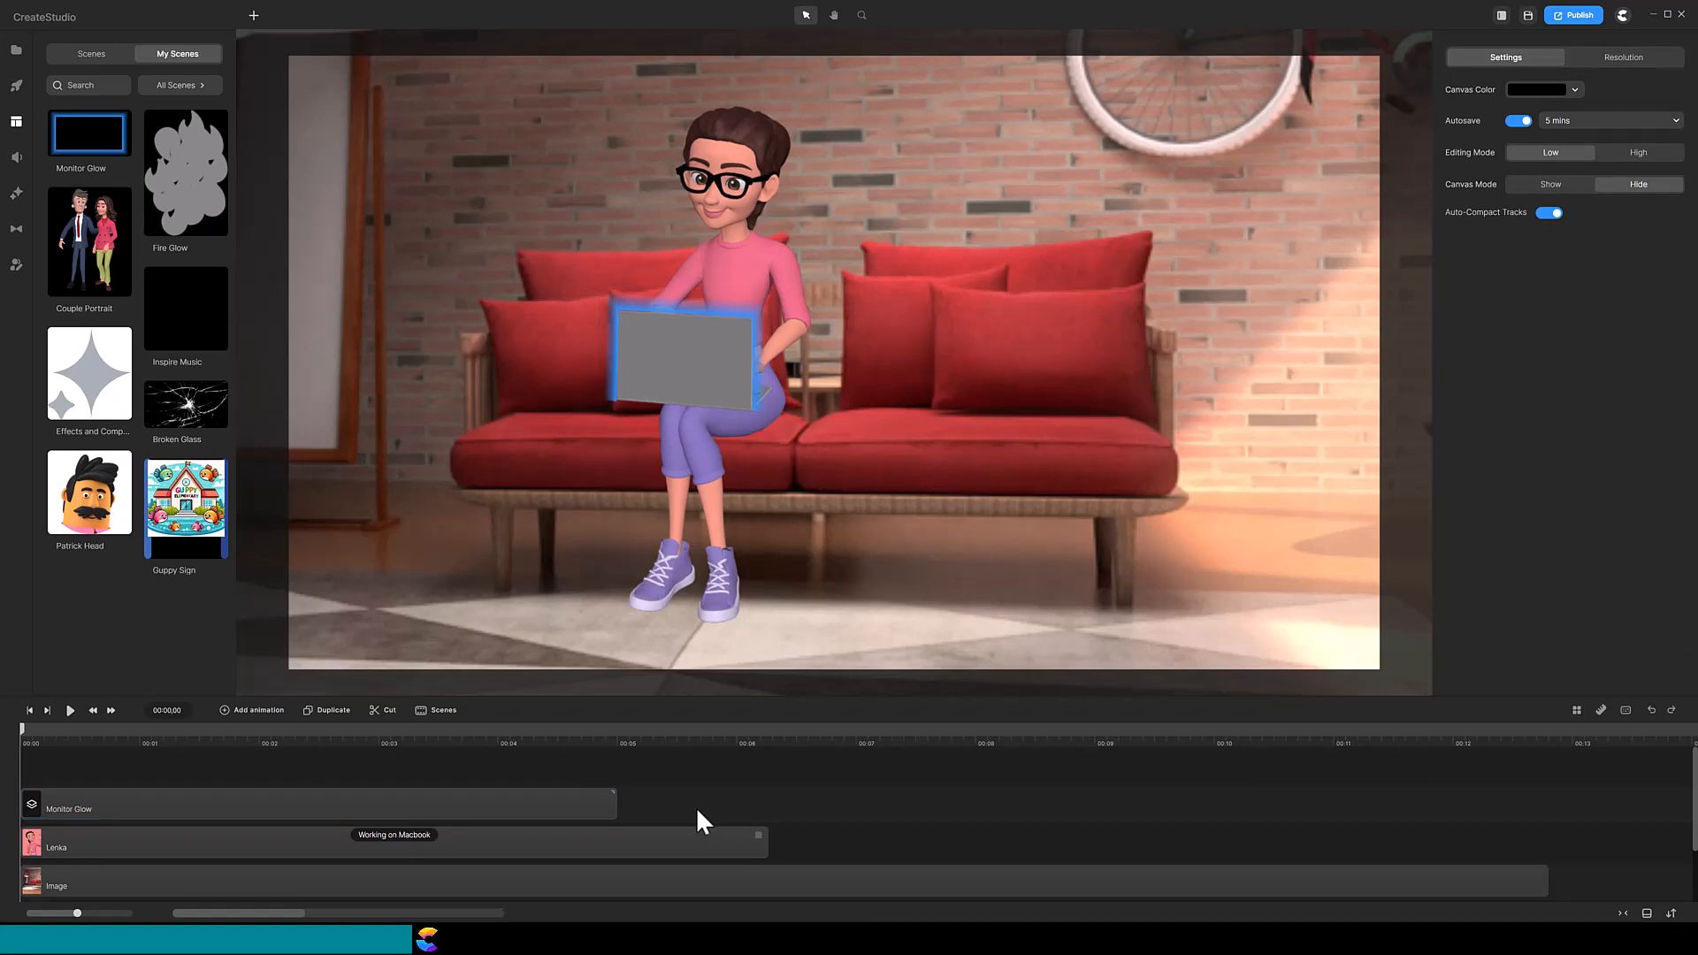
{"action": "left_click", "coordinate": [1571, 91]}
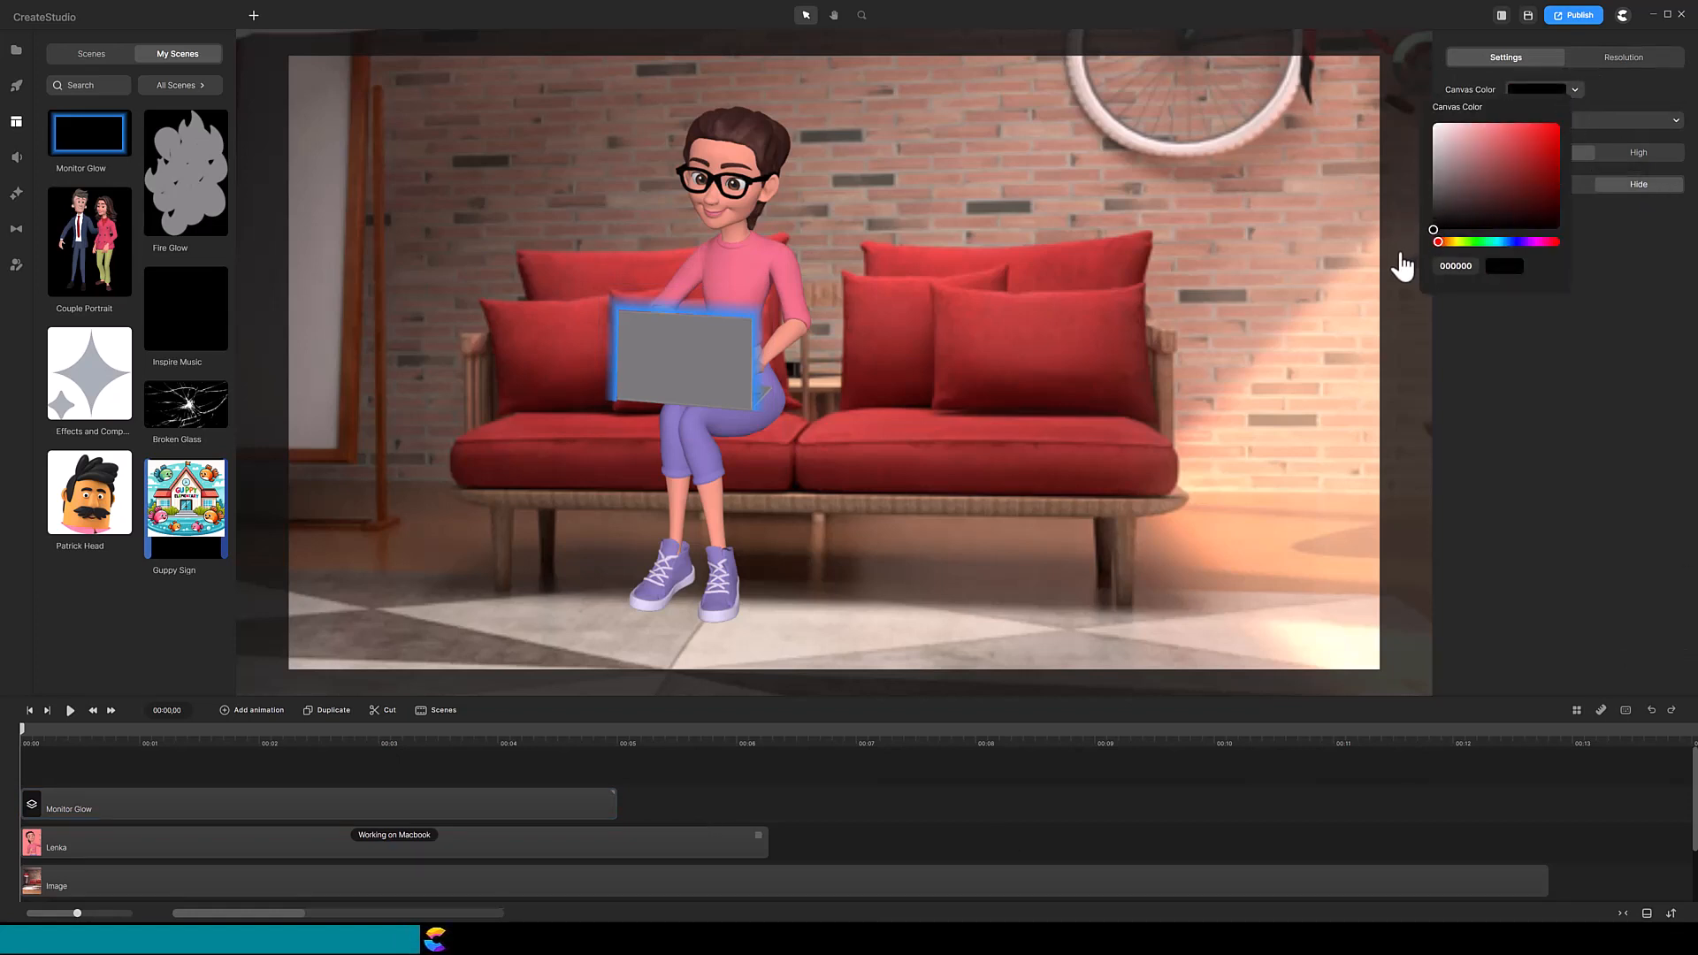
{"action": "left_click", "coordinate": [1496, 358]}
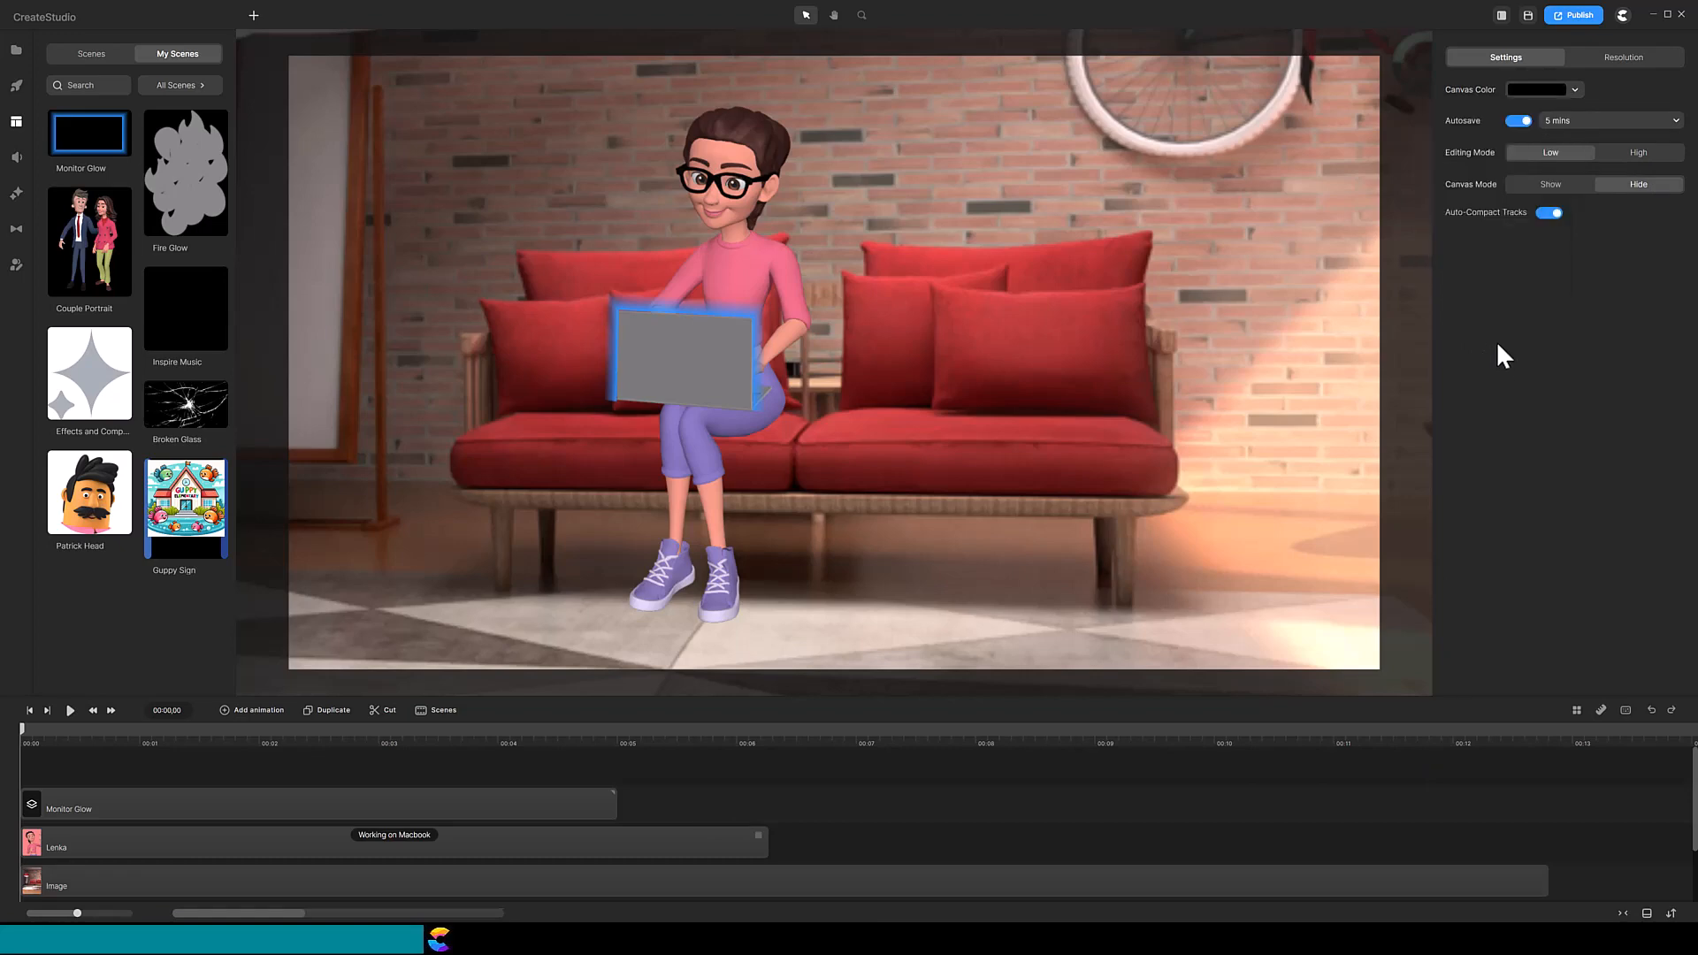
- Lower the living room image's opacity to 49% and apply Color Correction to Lenka with Brightness -39
{"action": "left_click", "coordinate": [1201, 891]}
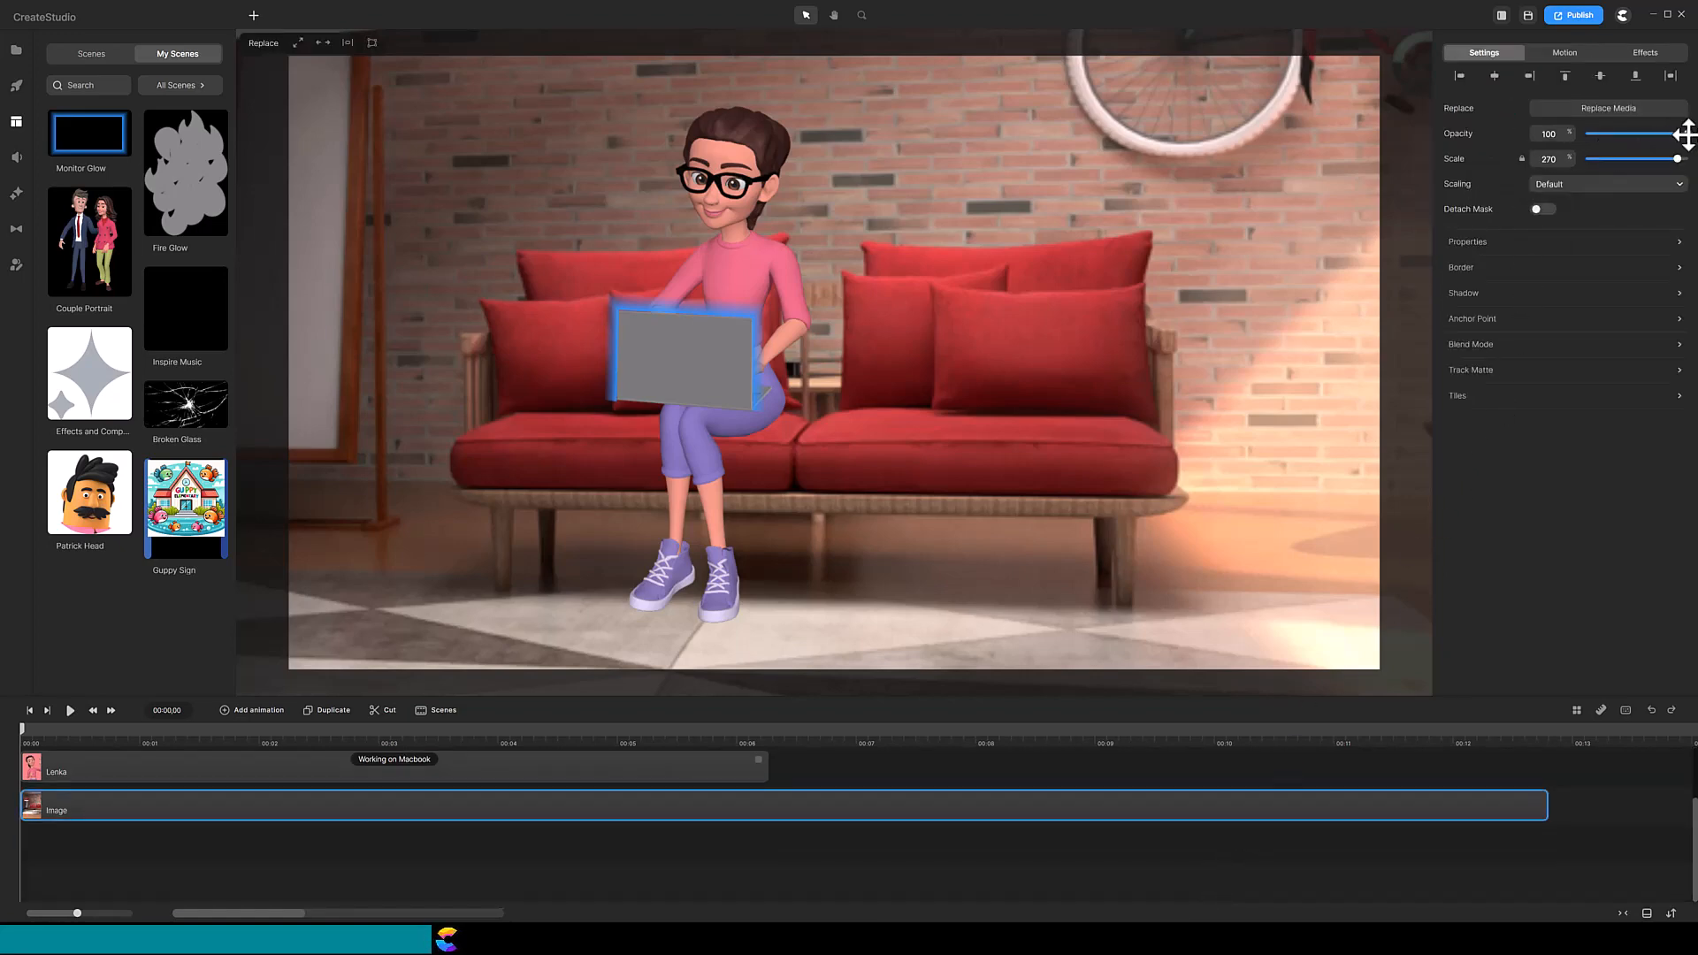
{"action": "left_click_drag", "start_coordinate": [1683, 133], "coordinate": [1637, 134]}
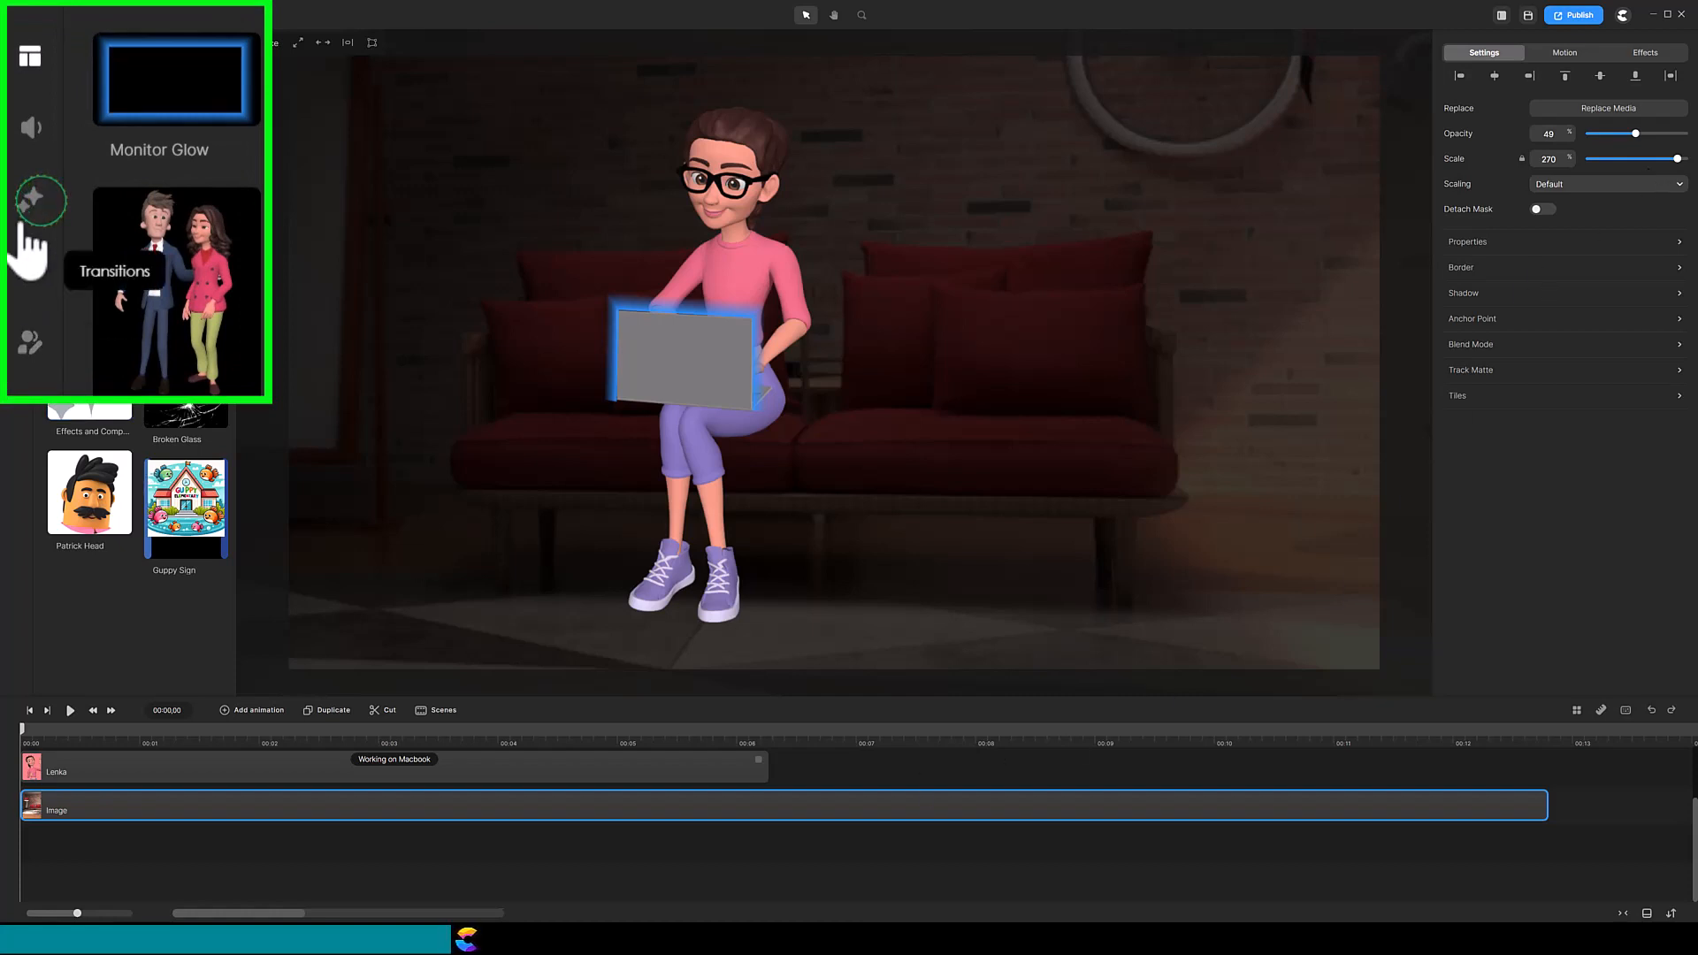
{"action": "left_click", "coordinate": [15, 194]}
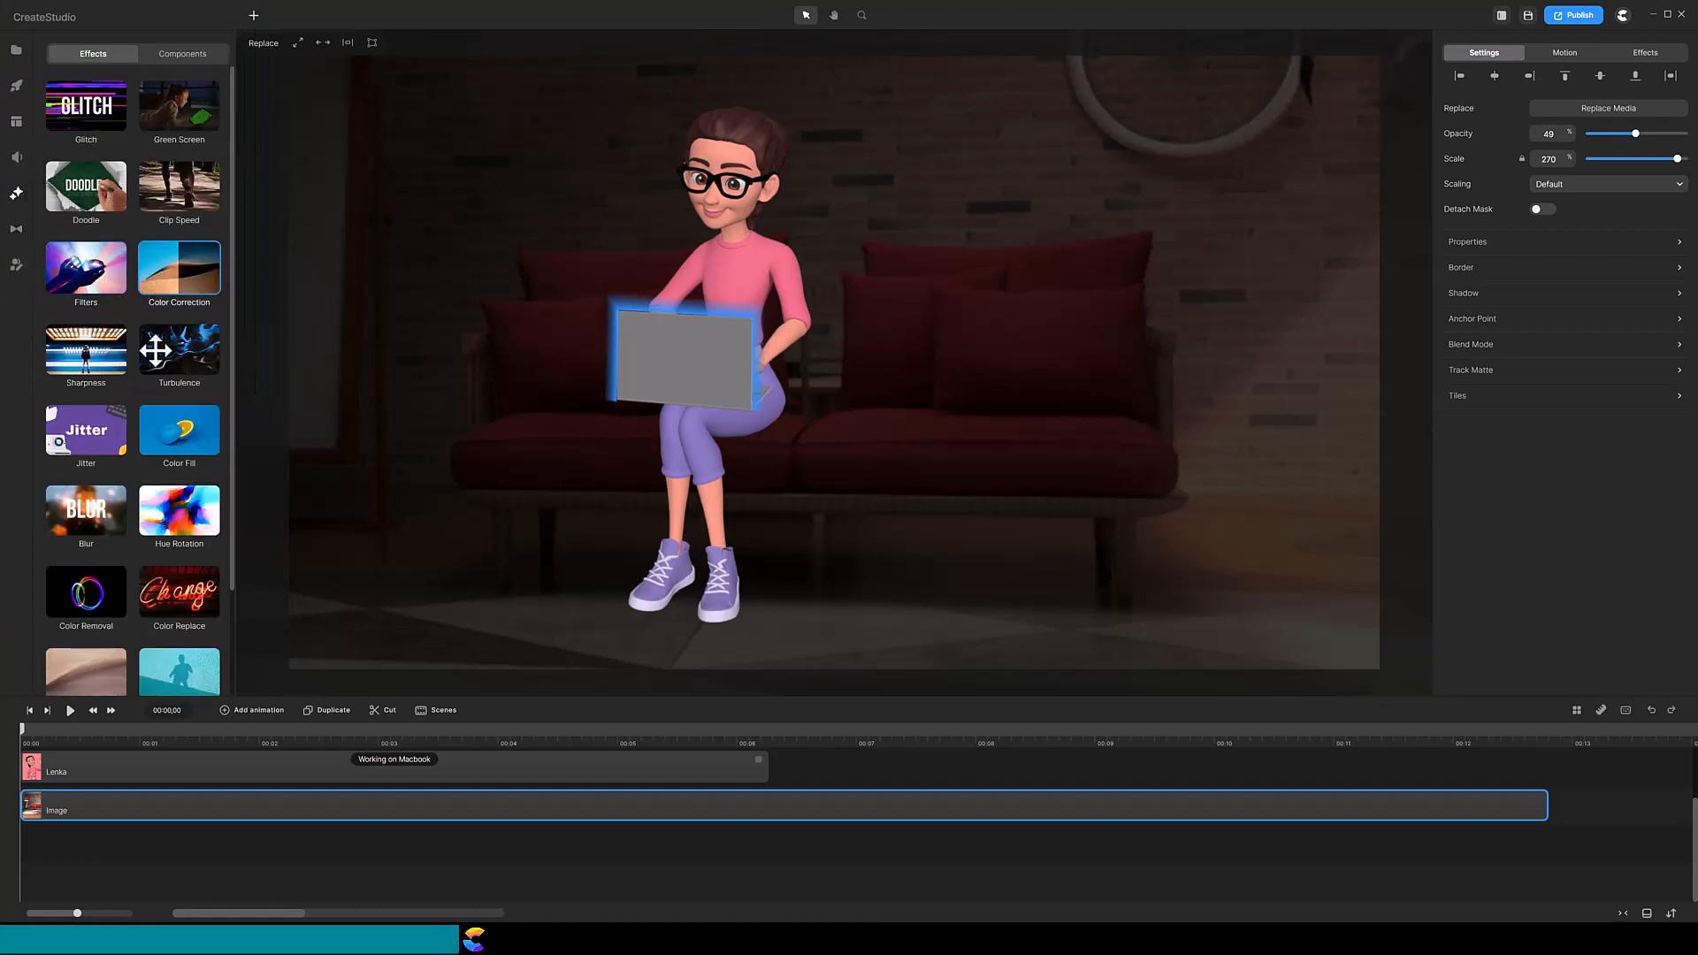
{"action": "left_click_drag", "start_coordinate": [156, 351], "coordinate": [131, 777]}
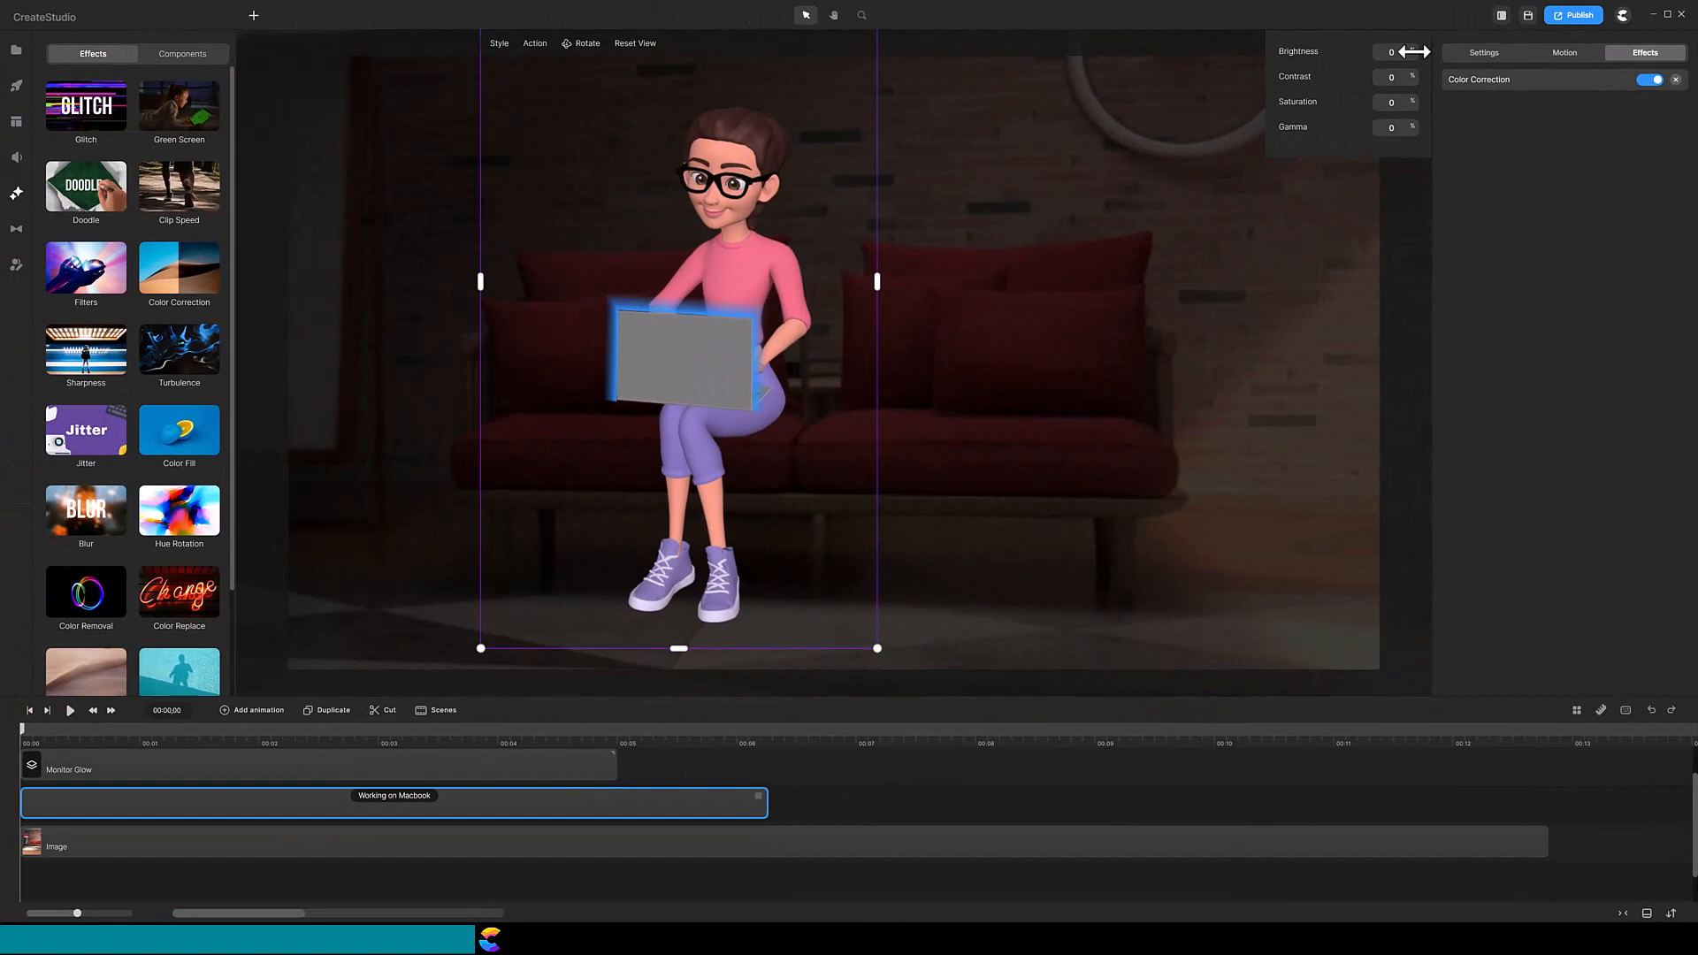
{"action": "left_click_drag", "start_coordinate": [1413, 51], "coordinate": [1399, 55]}
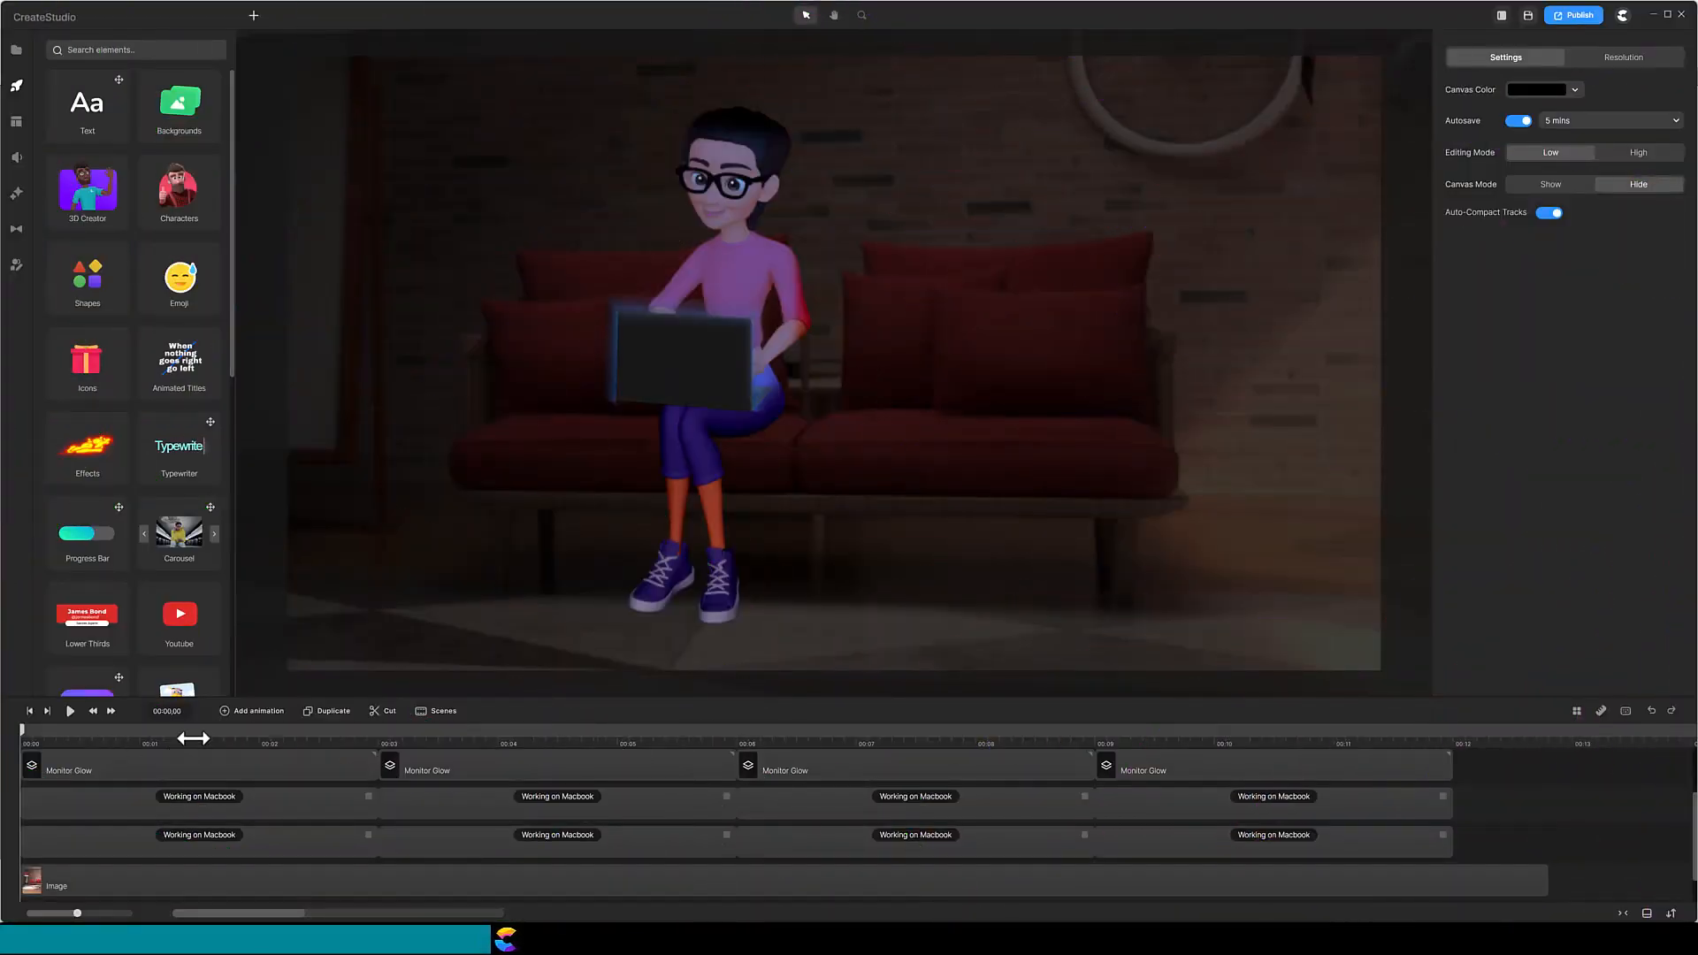
- Examine the completed example's four timeline segments, comparing the glow colors and the Lights settings of the upper character clips
{"action": "left_click", "coordinate": [194, 738]}
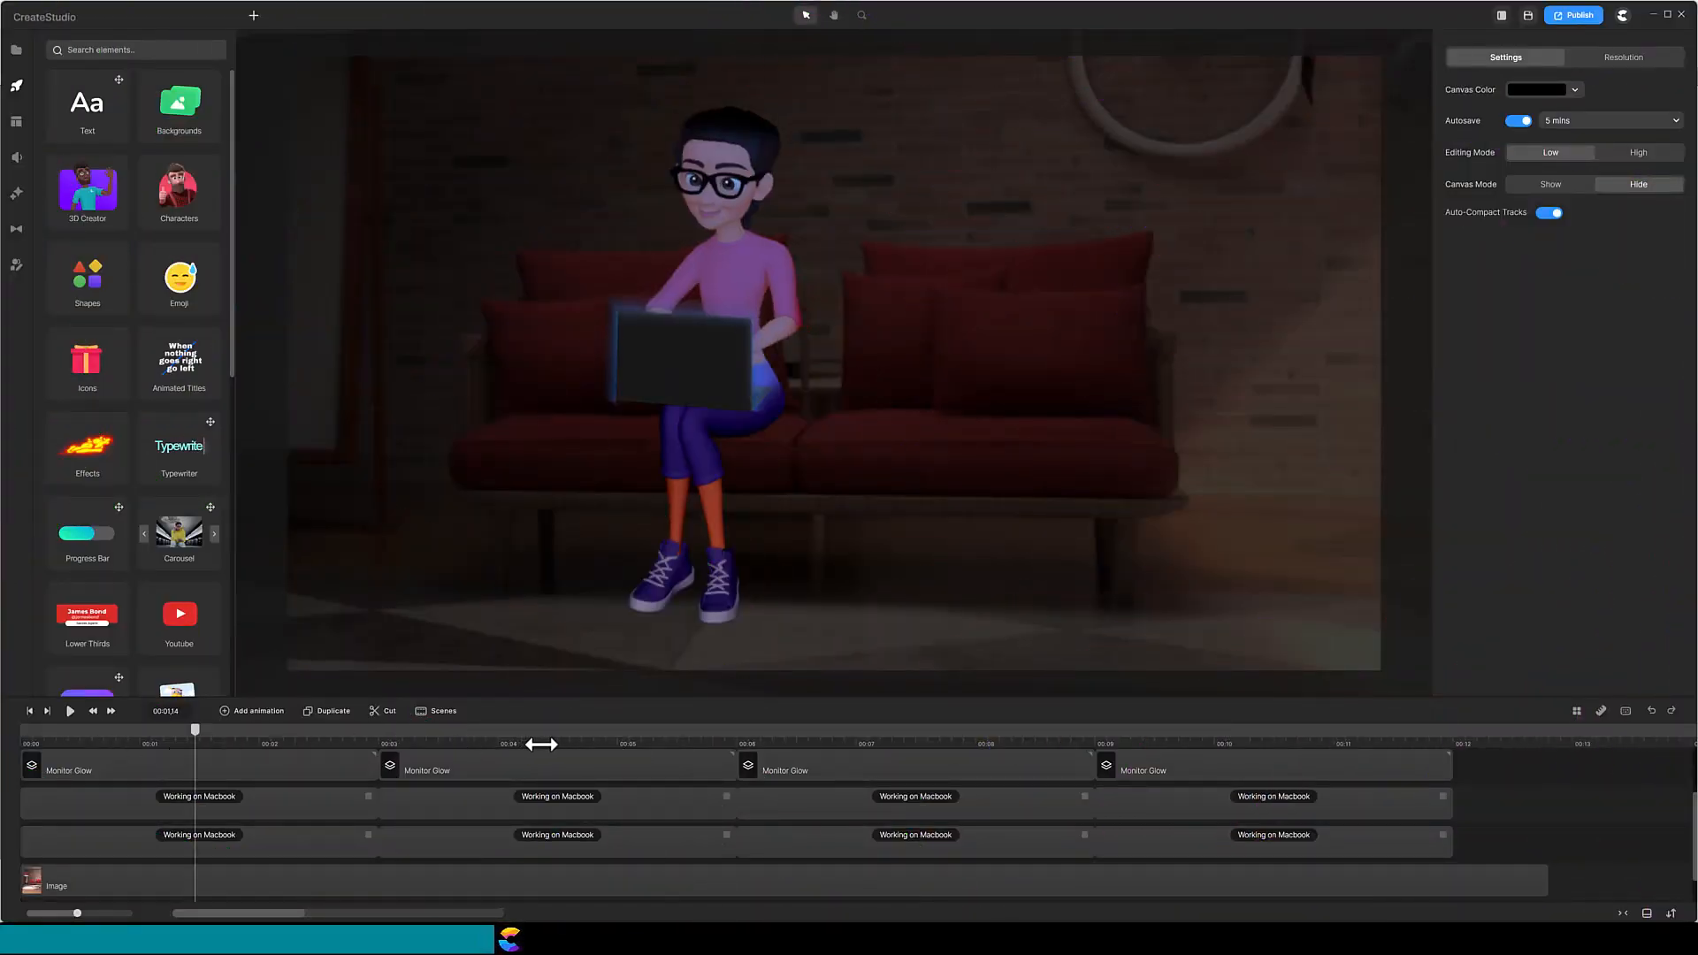
{"action": "left_click", "coordinate": [541, 743]}
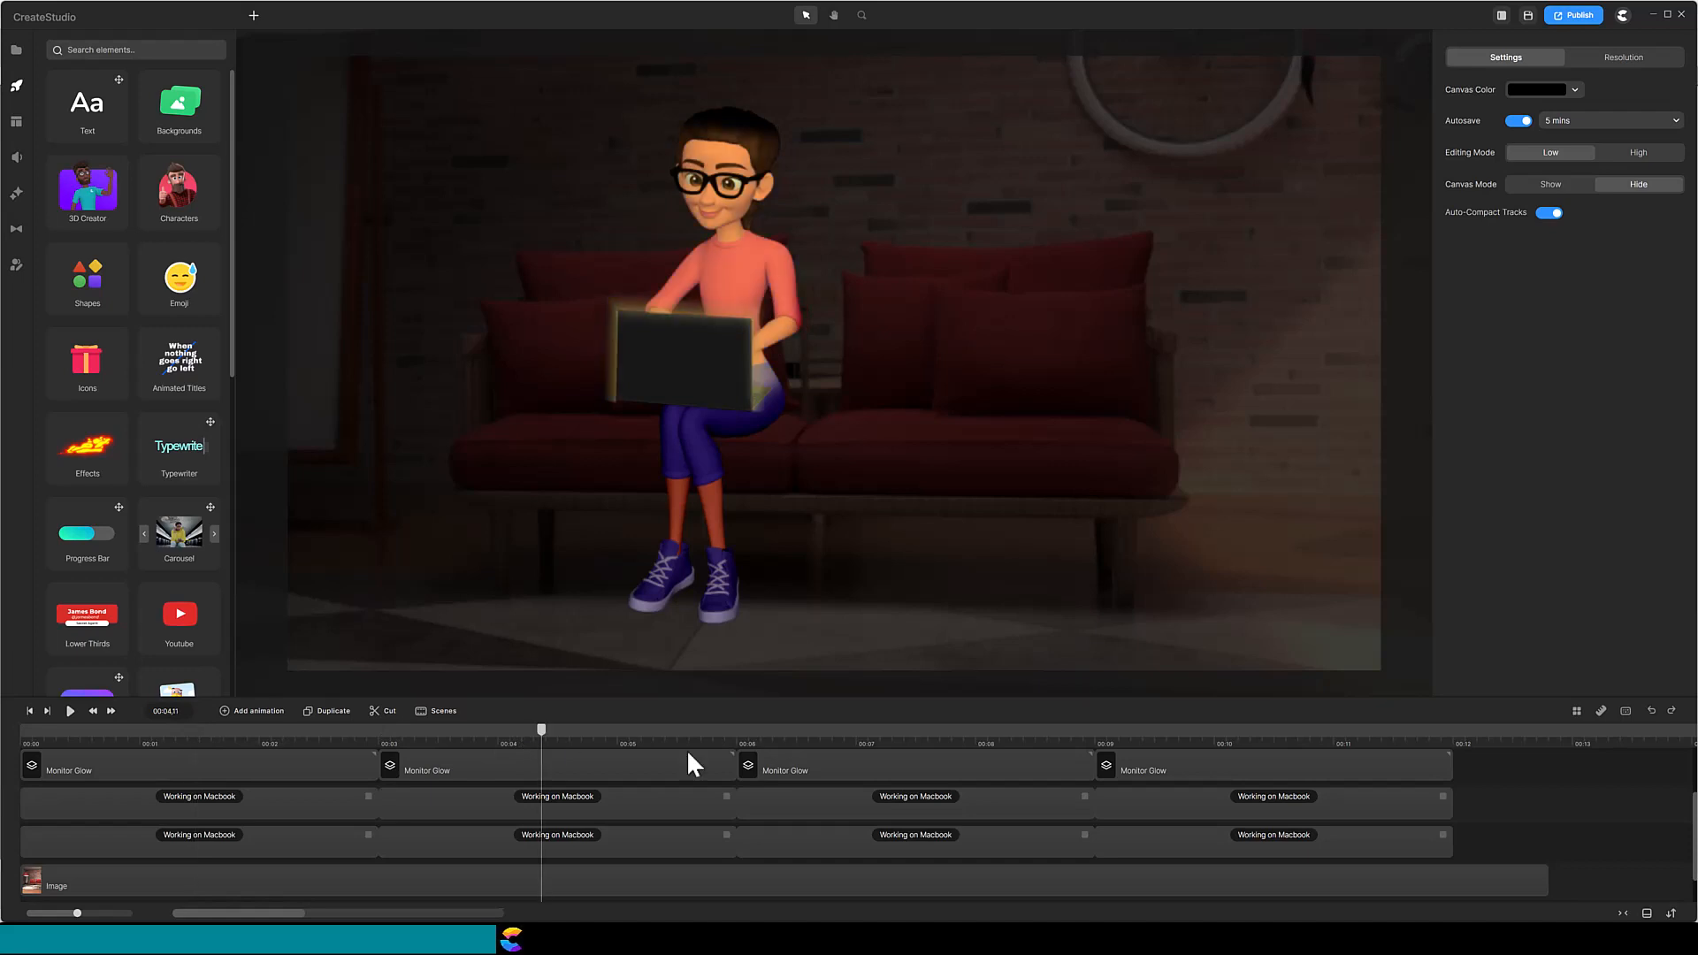
{"action": "left_click", "coordinate": [923, 741]}
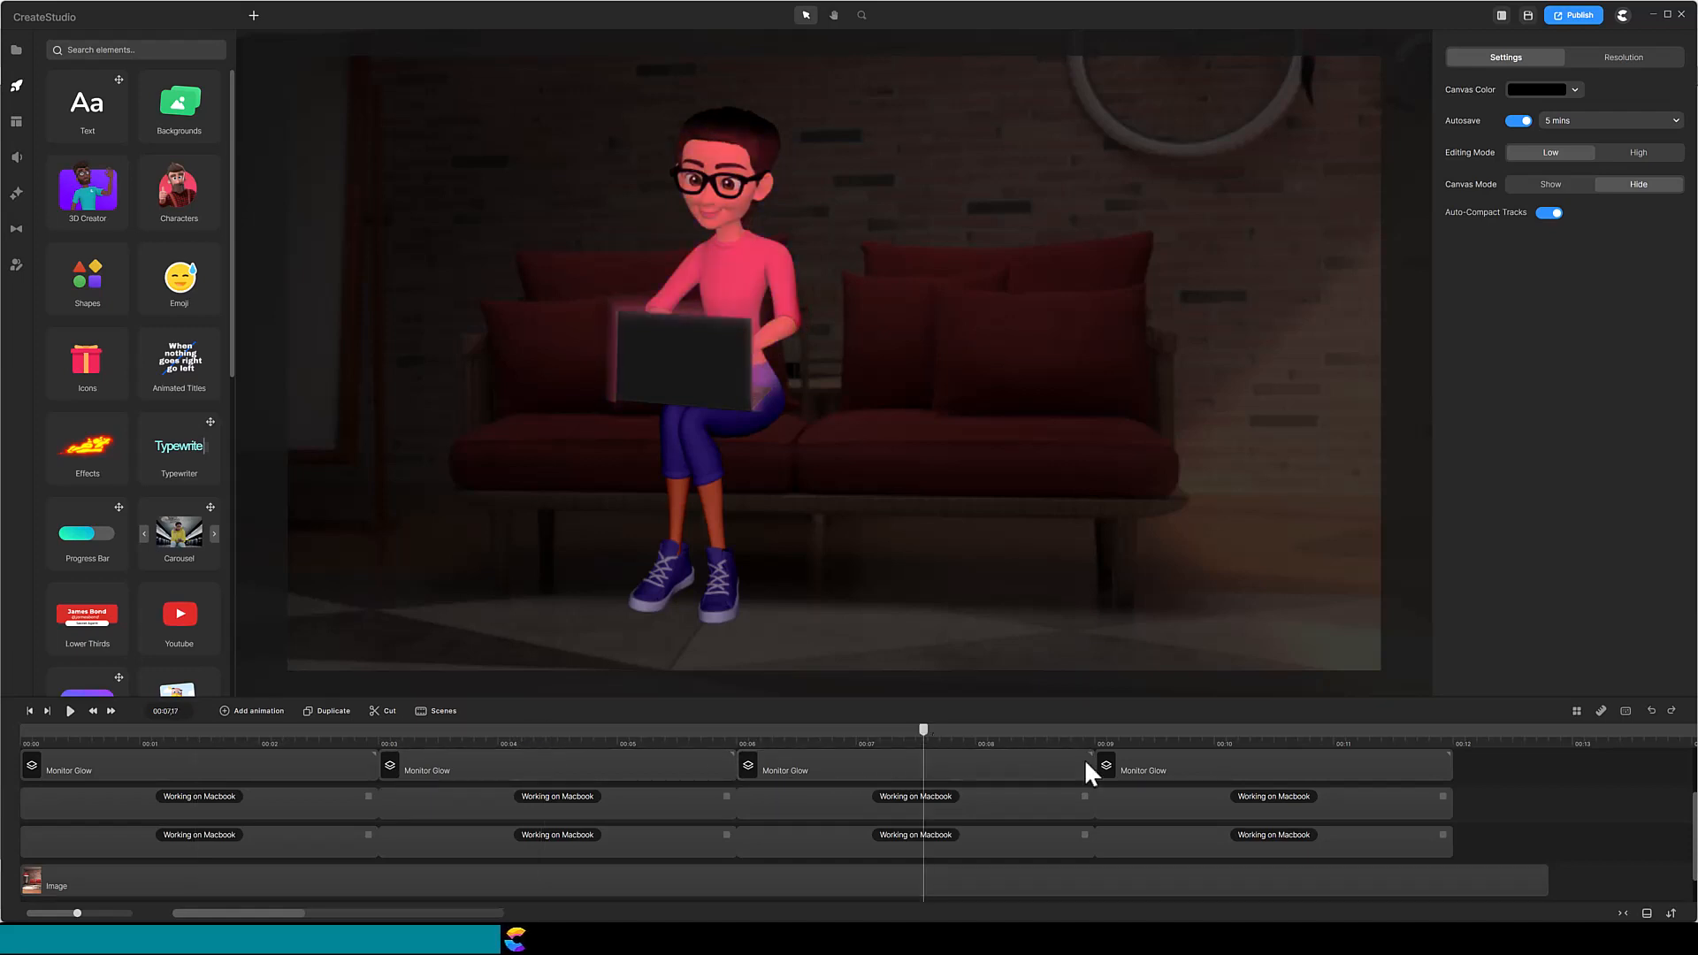
{"action": "left_click", "coordinate": [1260, 743]}
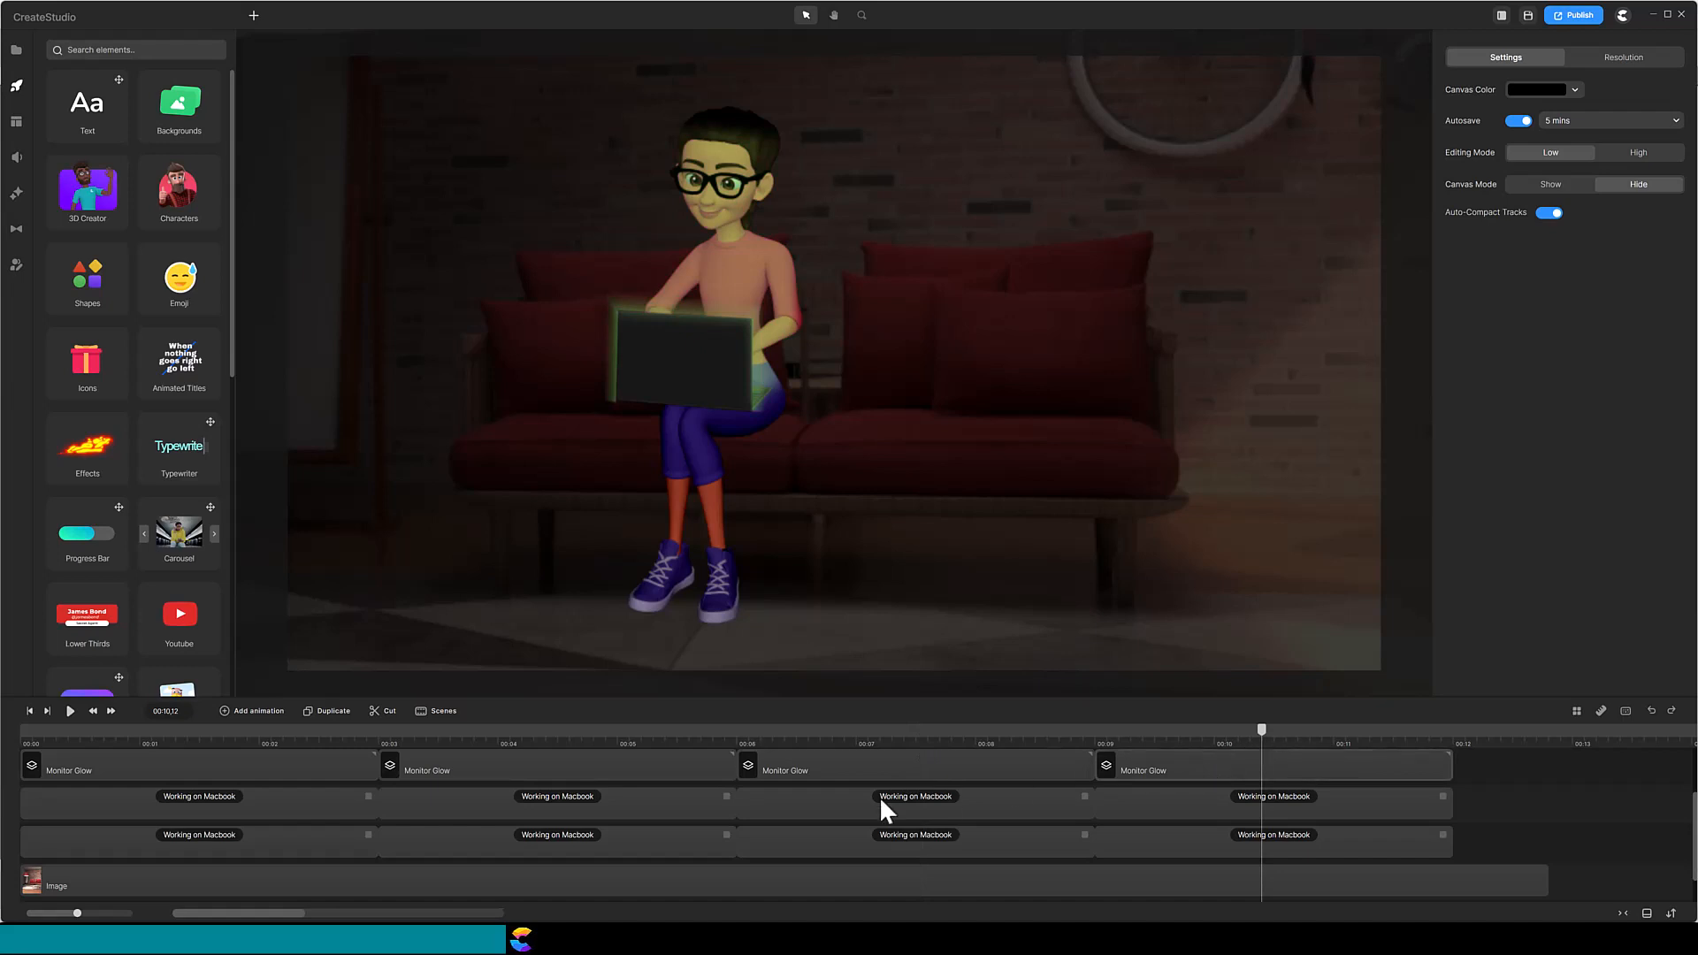
{"action": "left_click", "coordinate": [293, 743]}
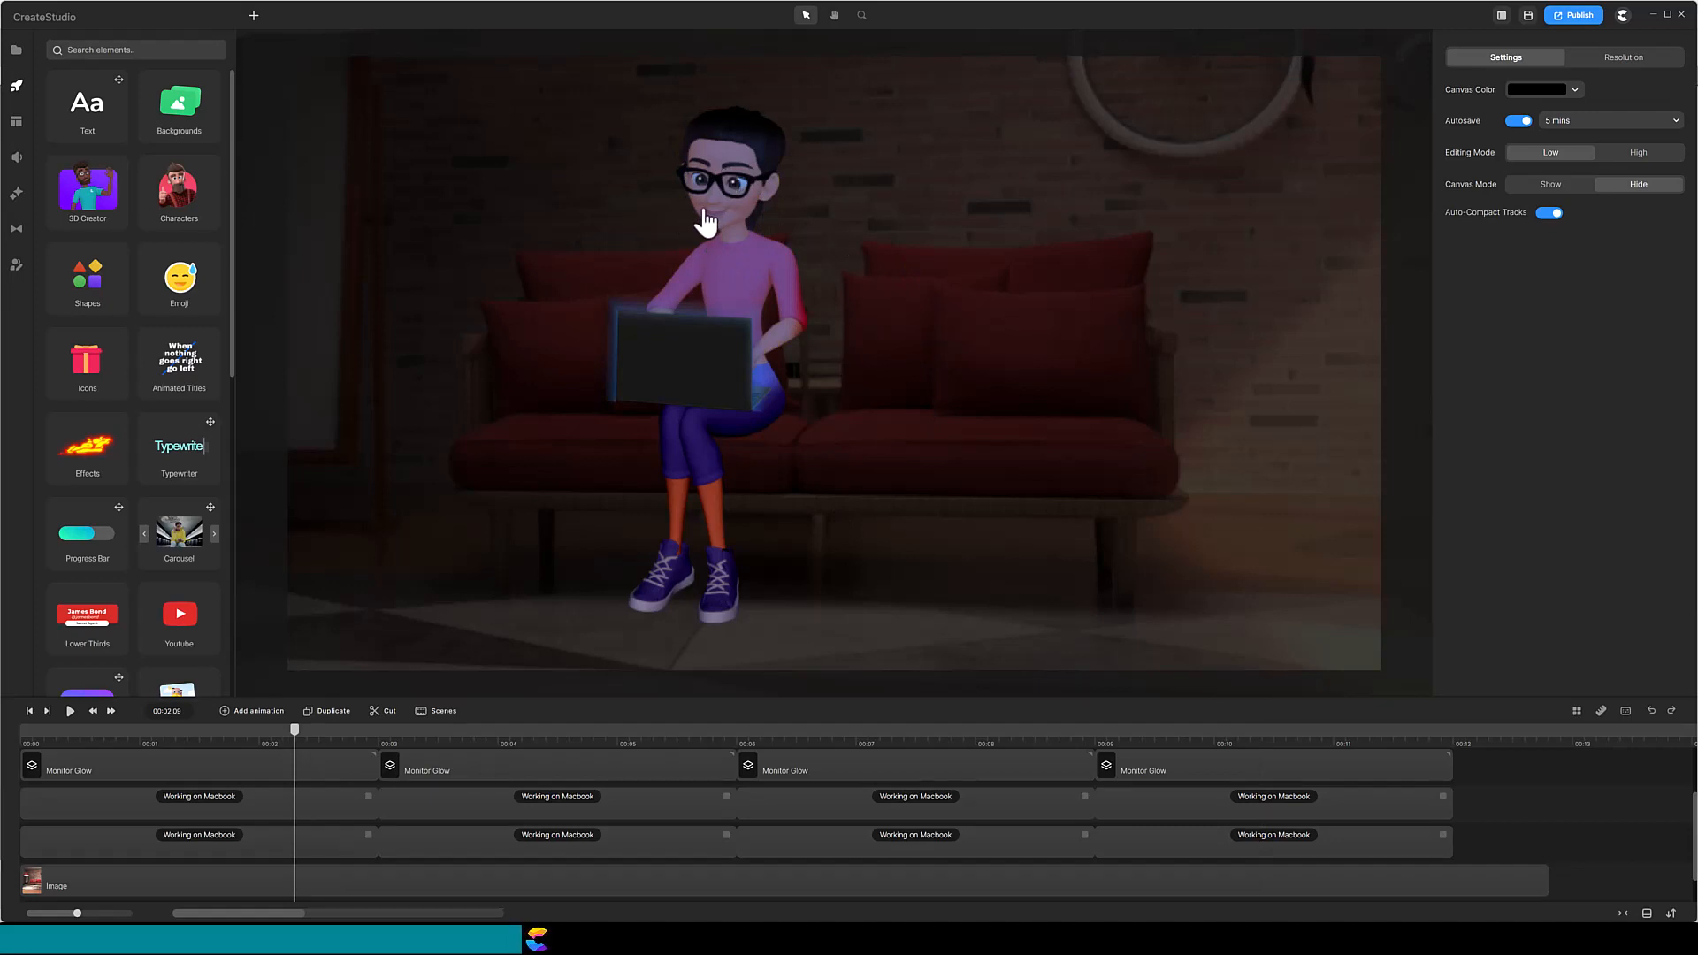
{"action": "left_click", "coordinate": [334, 809]}
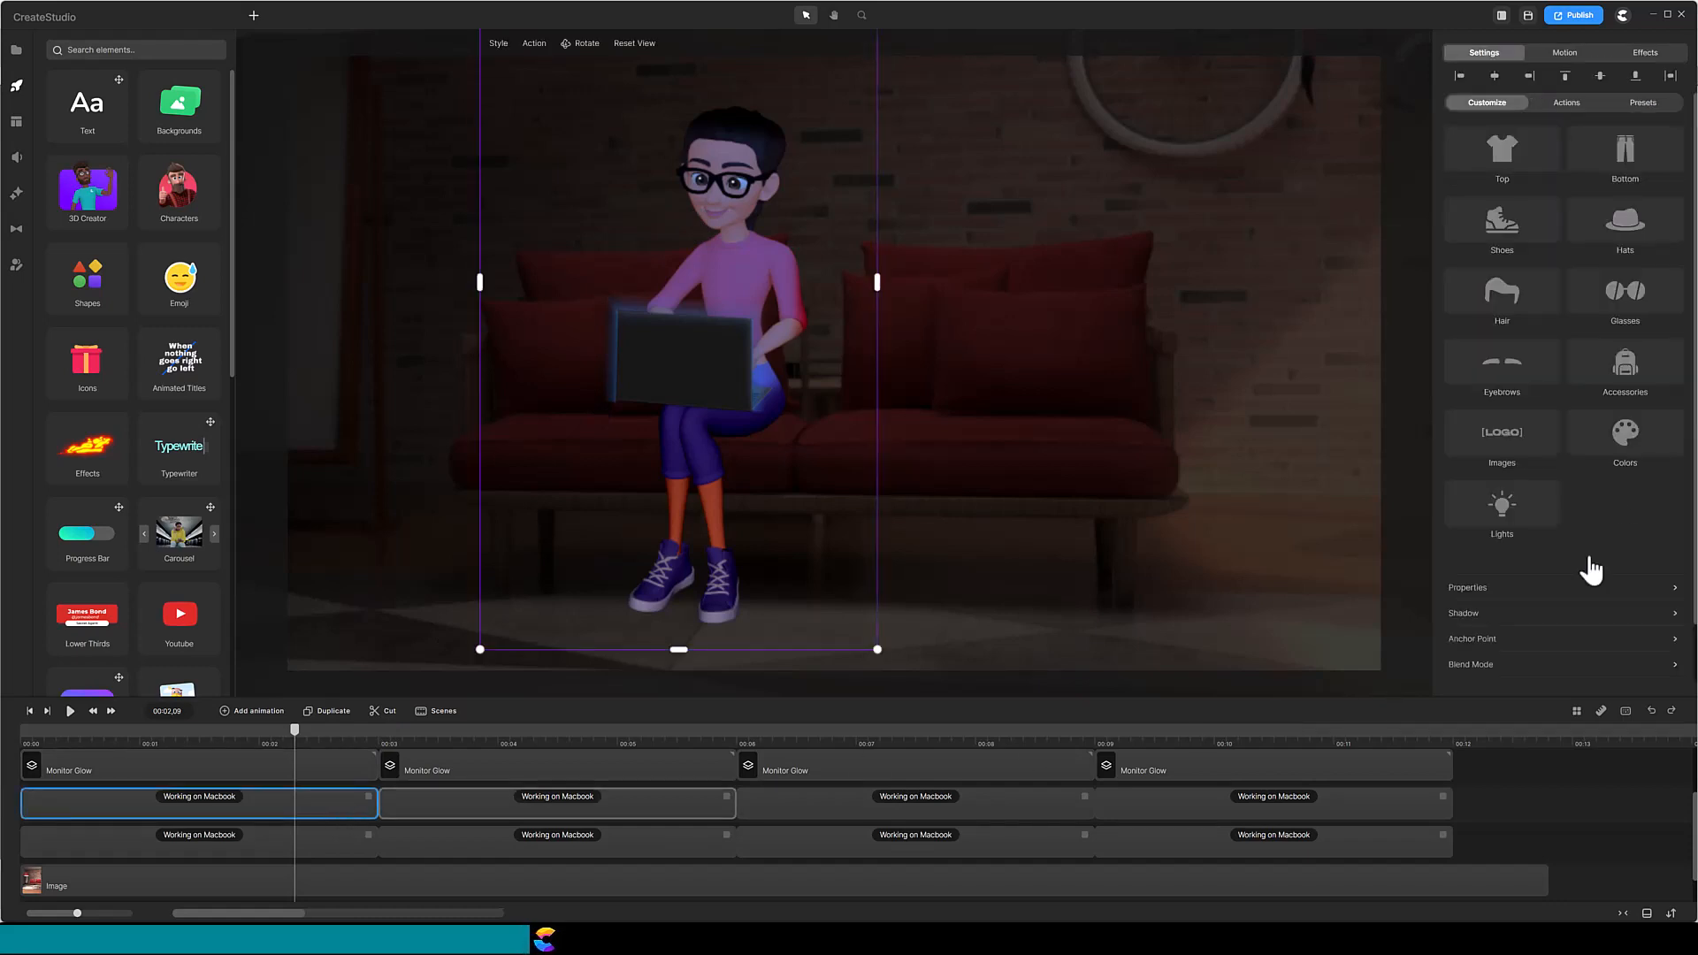
{"action": "left_click", "coordinate": [1499, 511]}
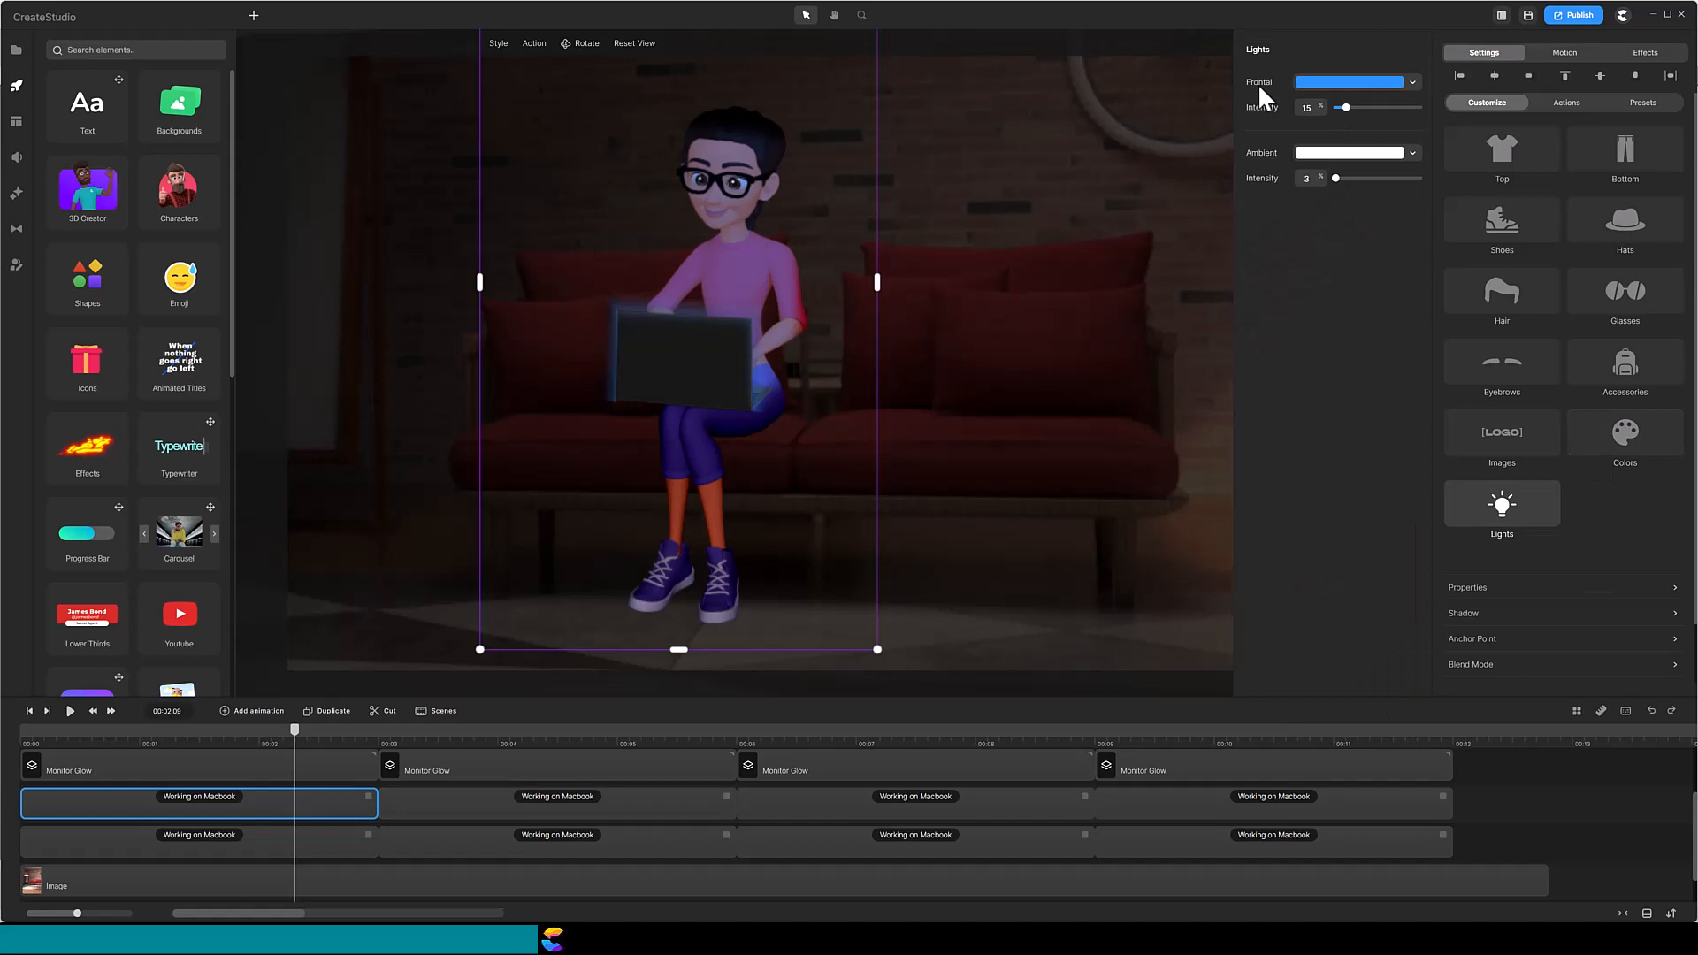
{"action": "left_click", "coordinate": [628, 805]}
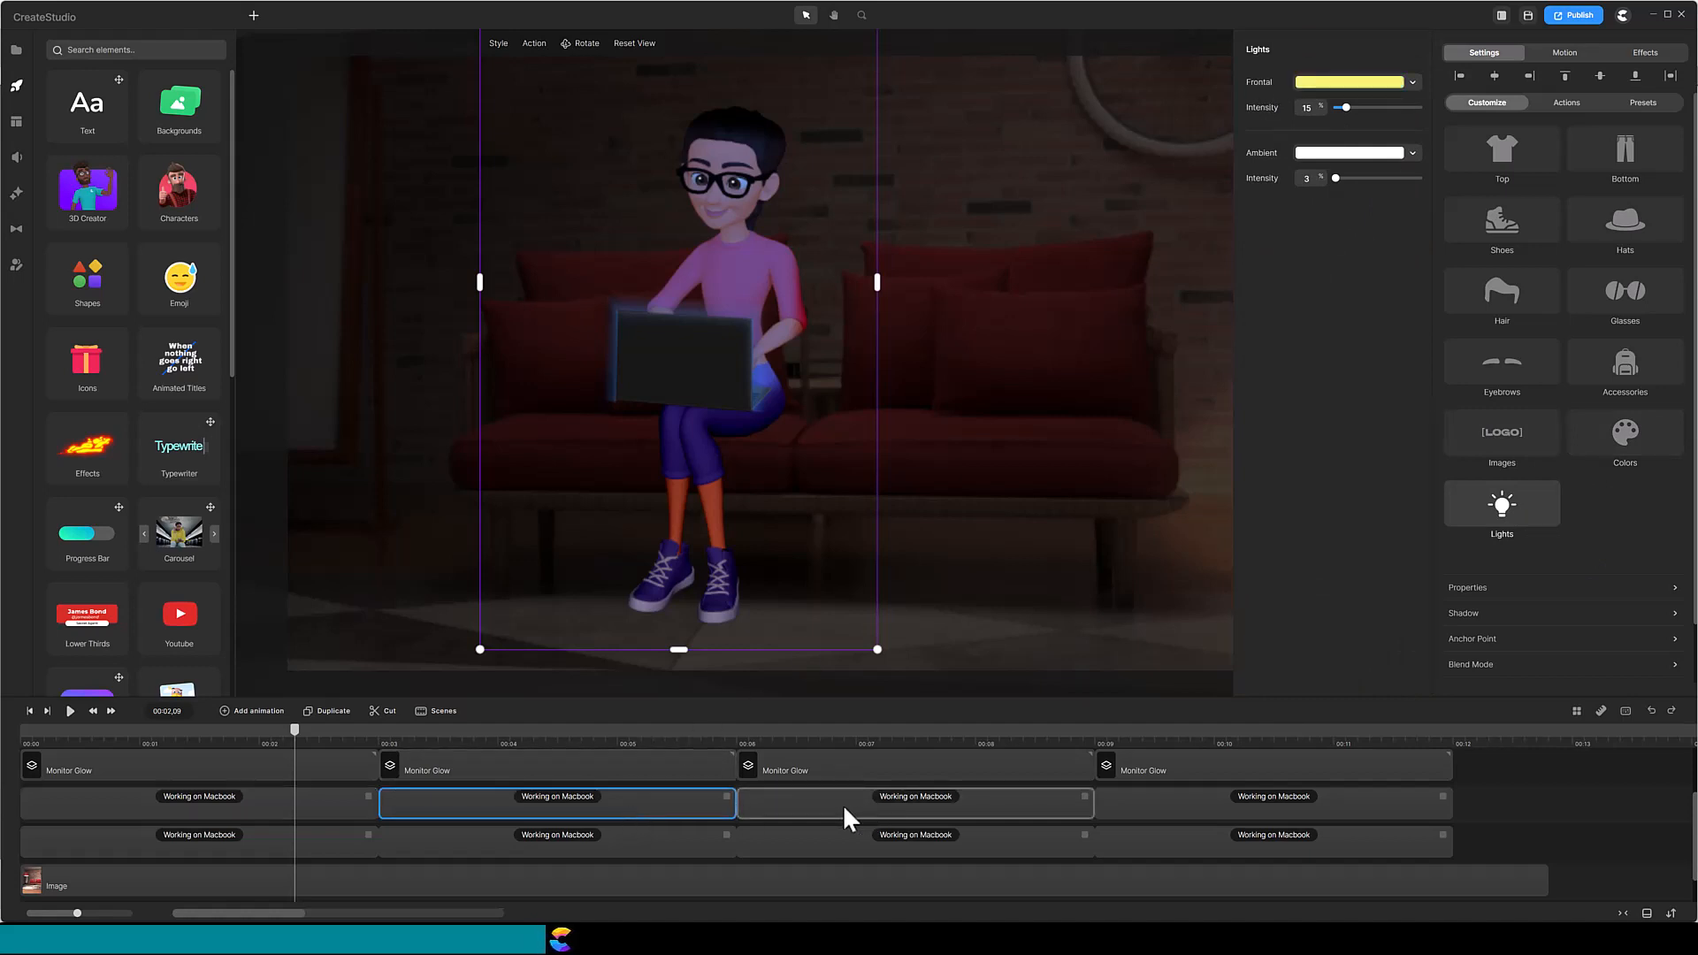
{"action": "left_click", "coordinate": [842, 804]}
{"action": "left_click", "coordinate": [1191, 804]}
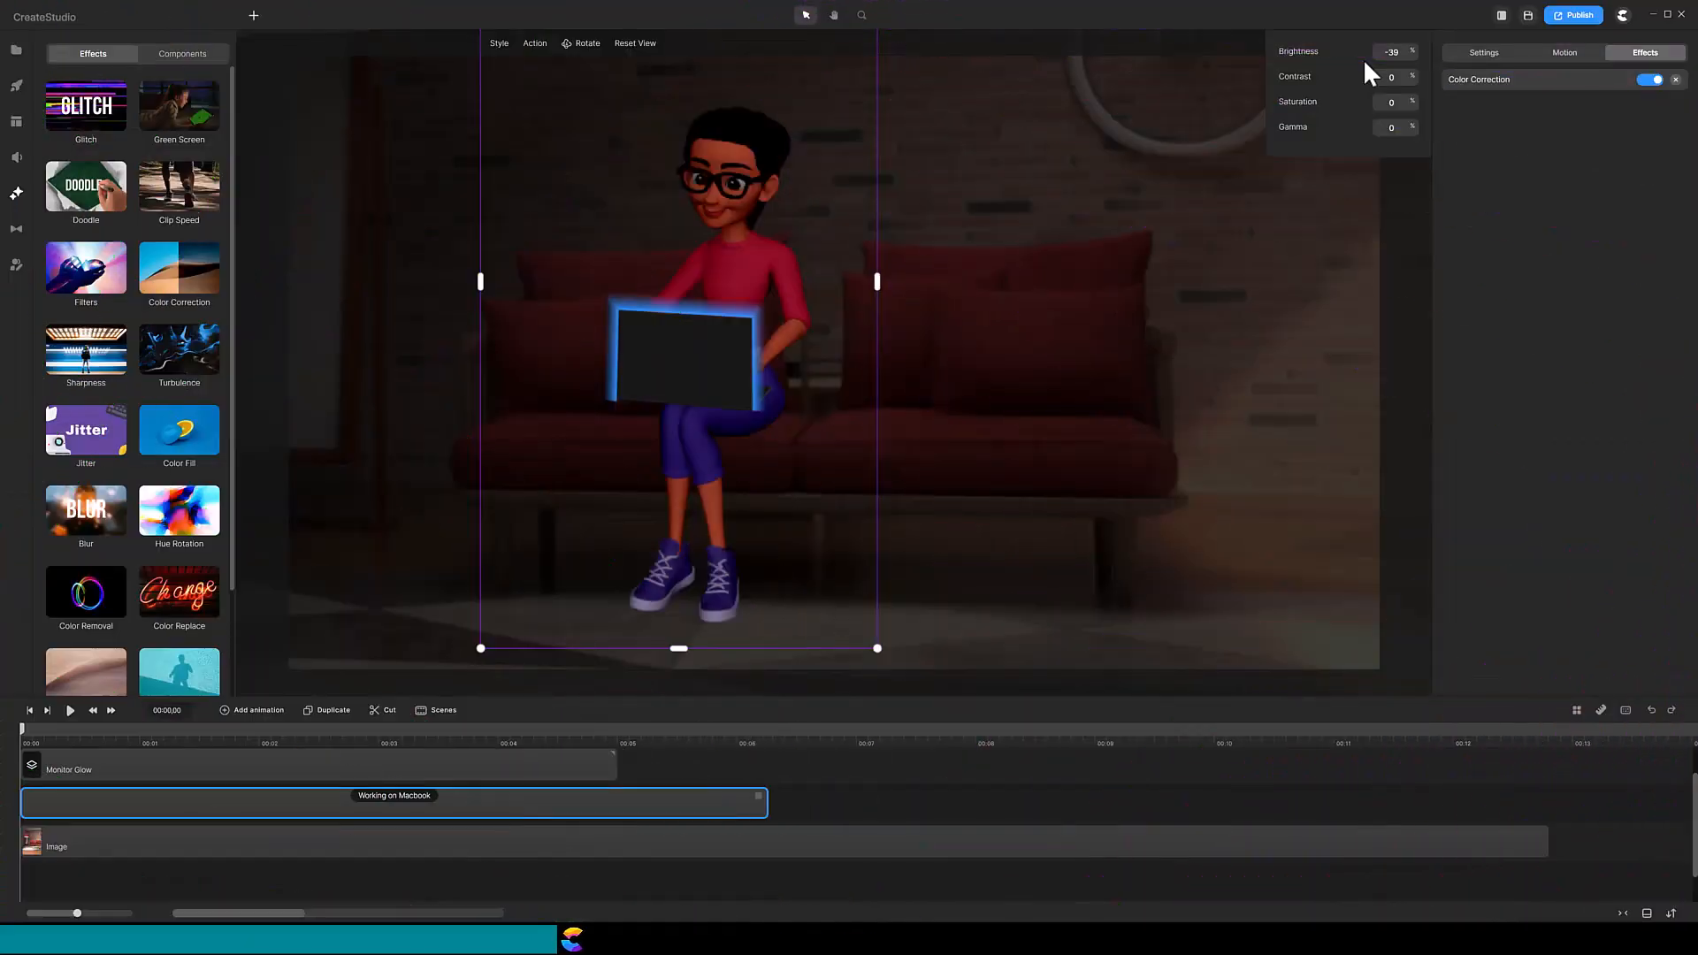
- Split Lenka's Working on Macbook clip at the 3-second mark
{"action": "left_click", "coordinate": [377, 743]}
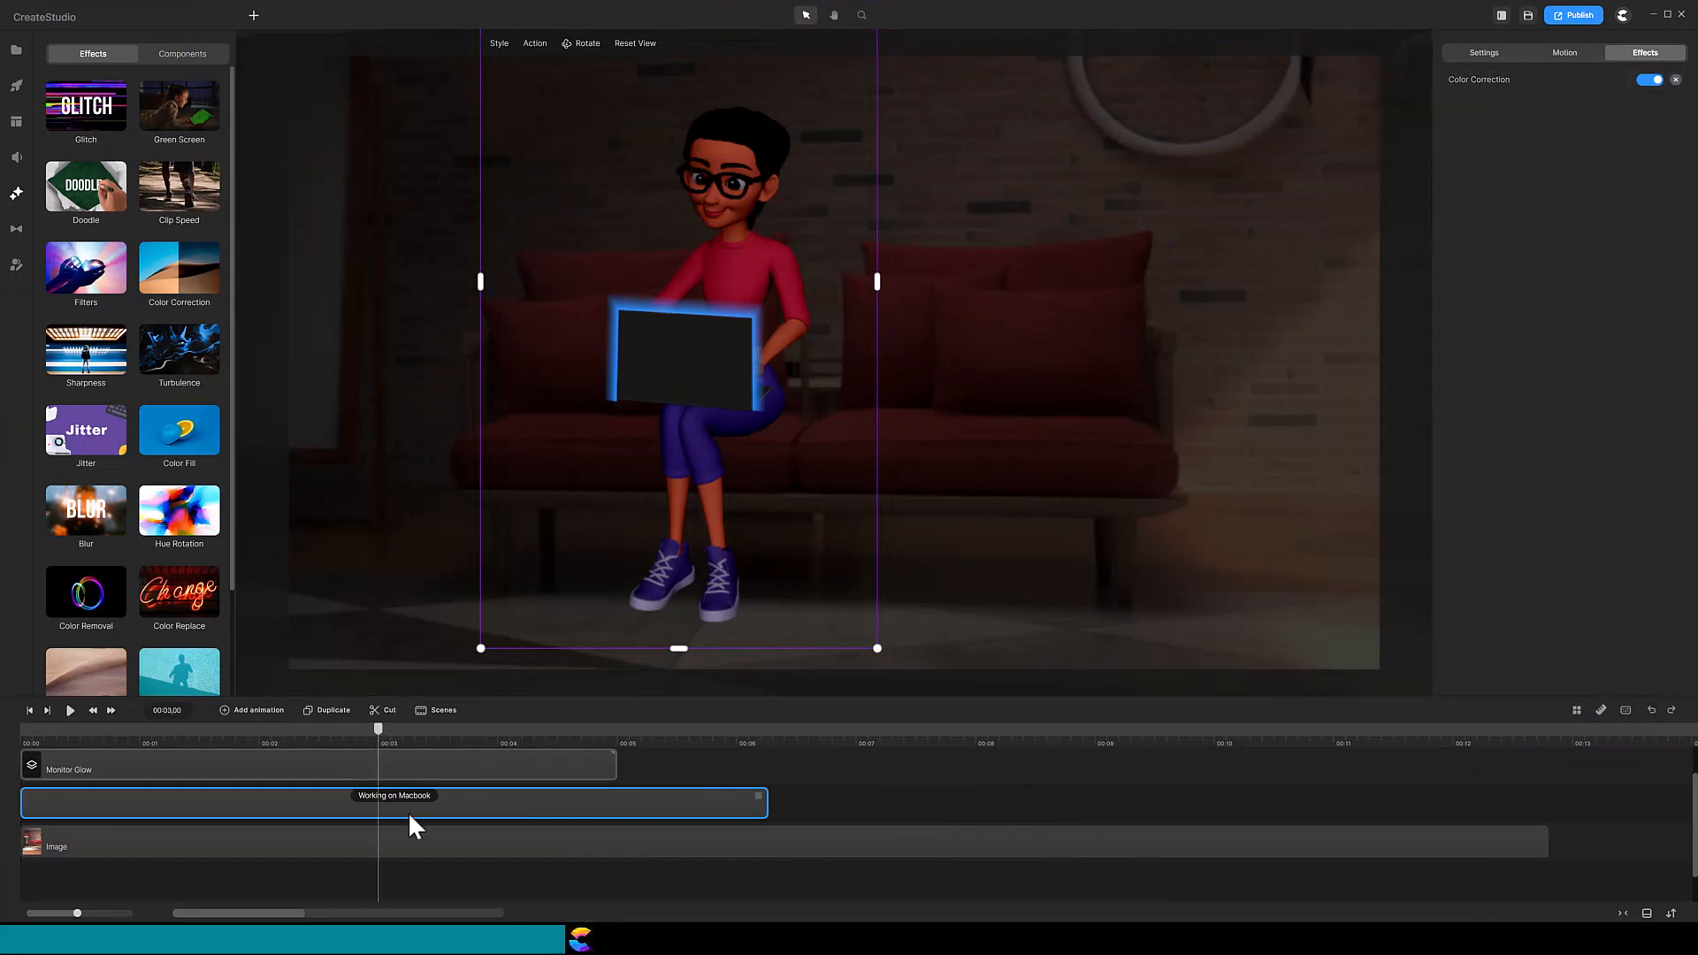
{"action": "left_click", "coordinate": [387, 710]}
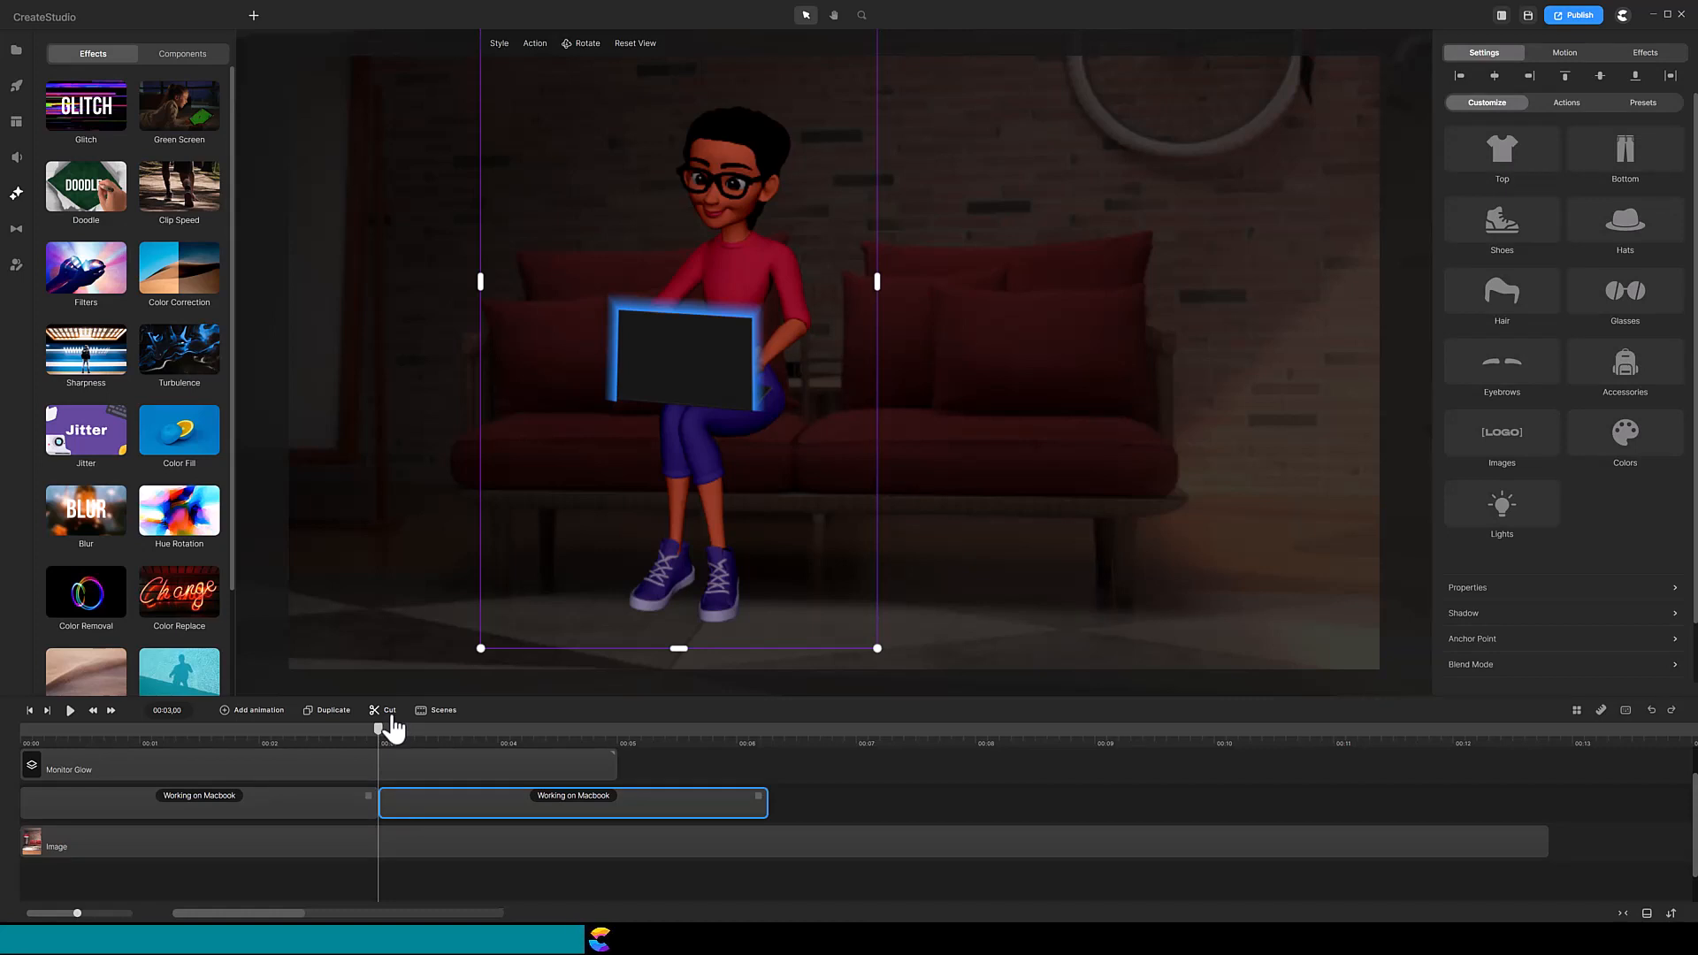
- Undo the clip split and trim the end of Lenka's Working on Macbook clip to the 3-second mark
{"action": "key", "text": "ctrl+z"}
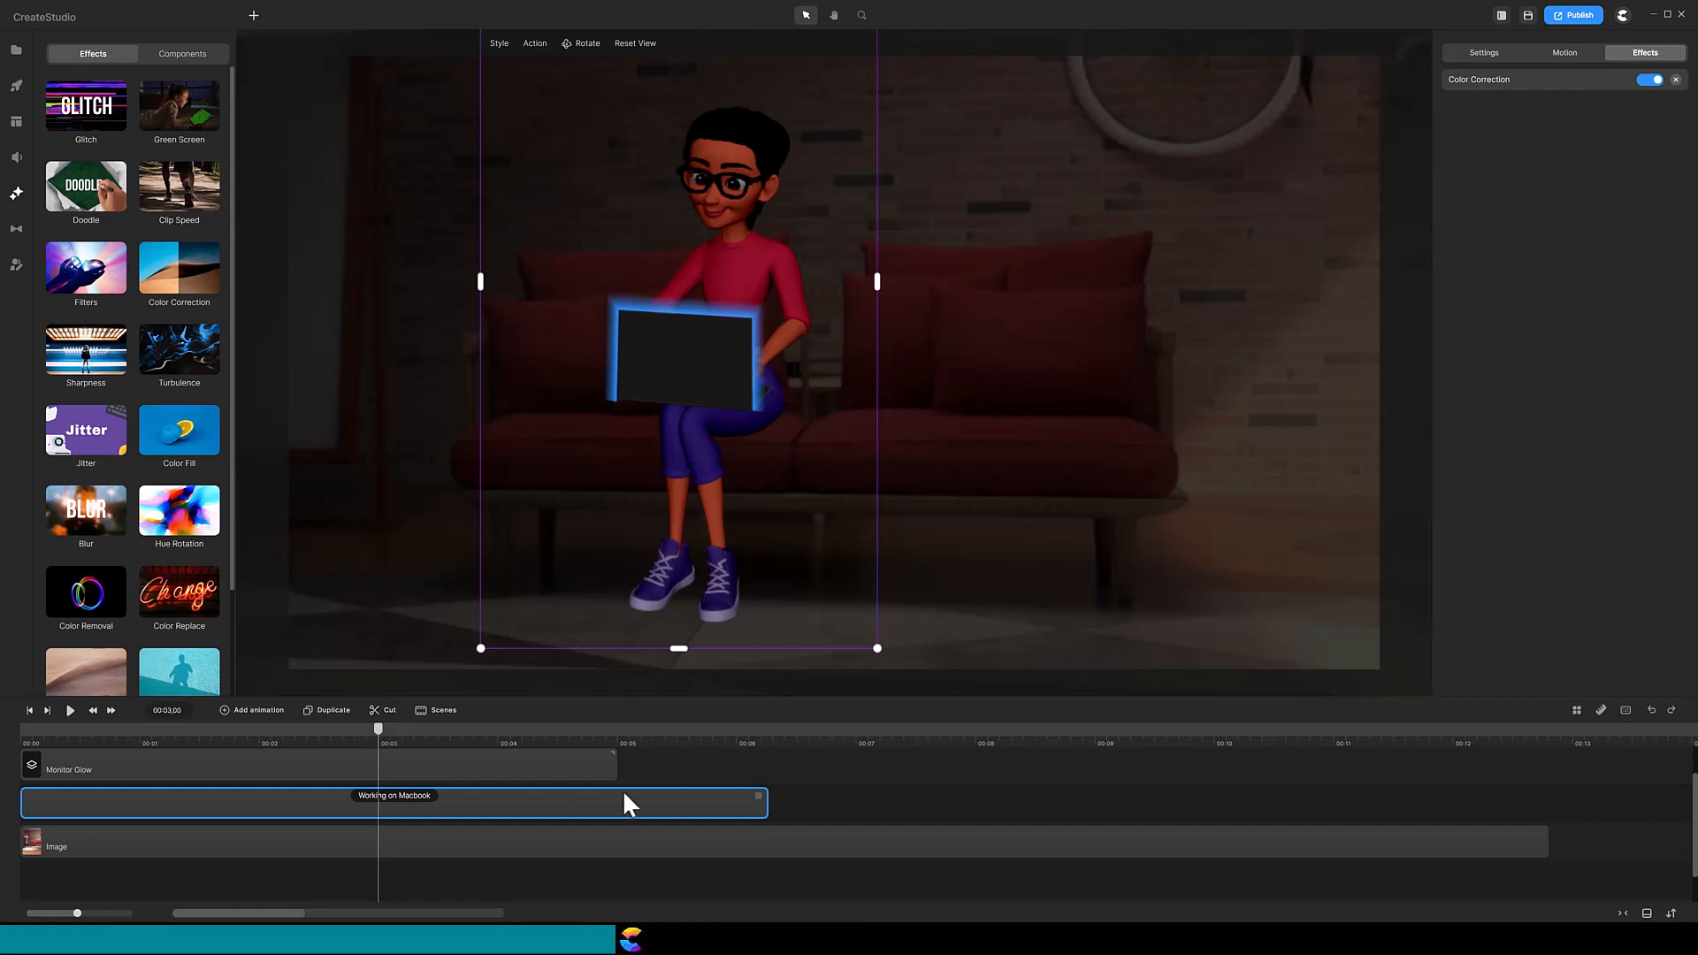
{"action": "left_click_drag", "start_coordinate": [758, 800], "coordinate": [368, 798]}
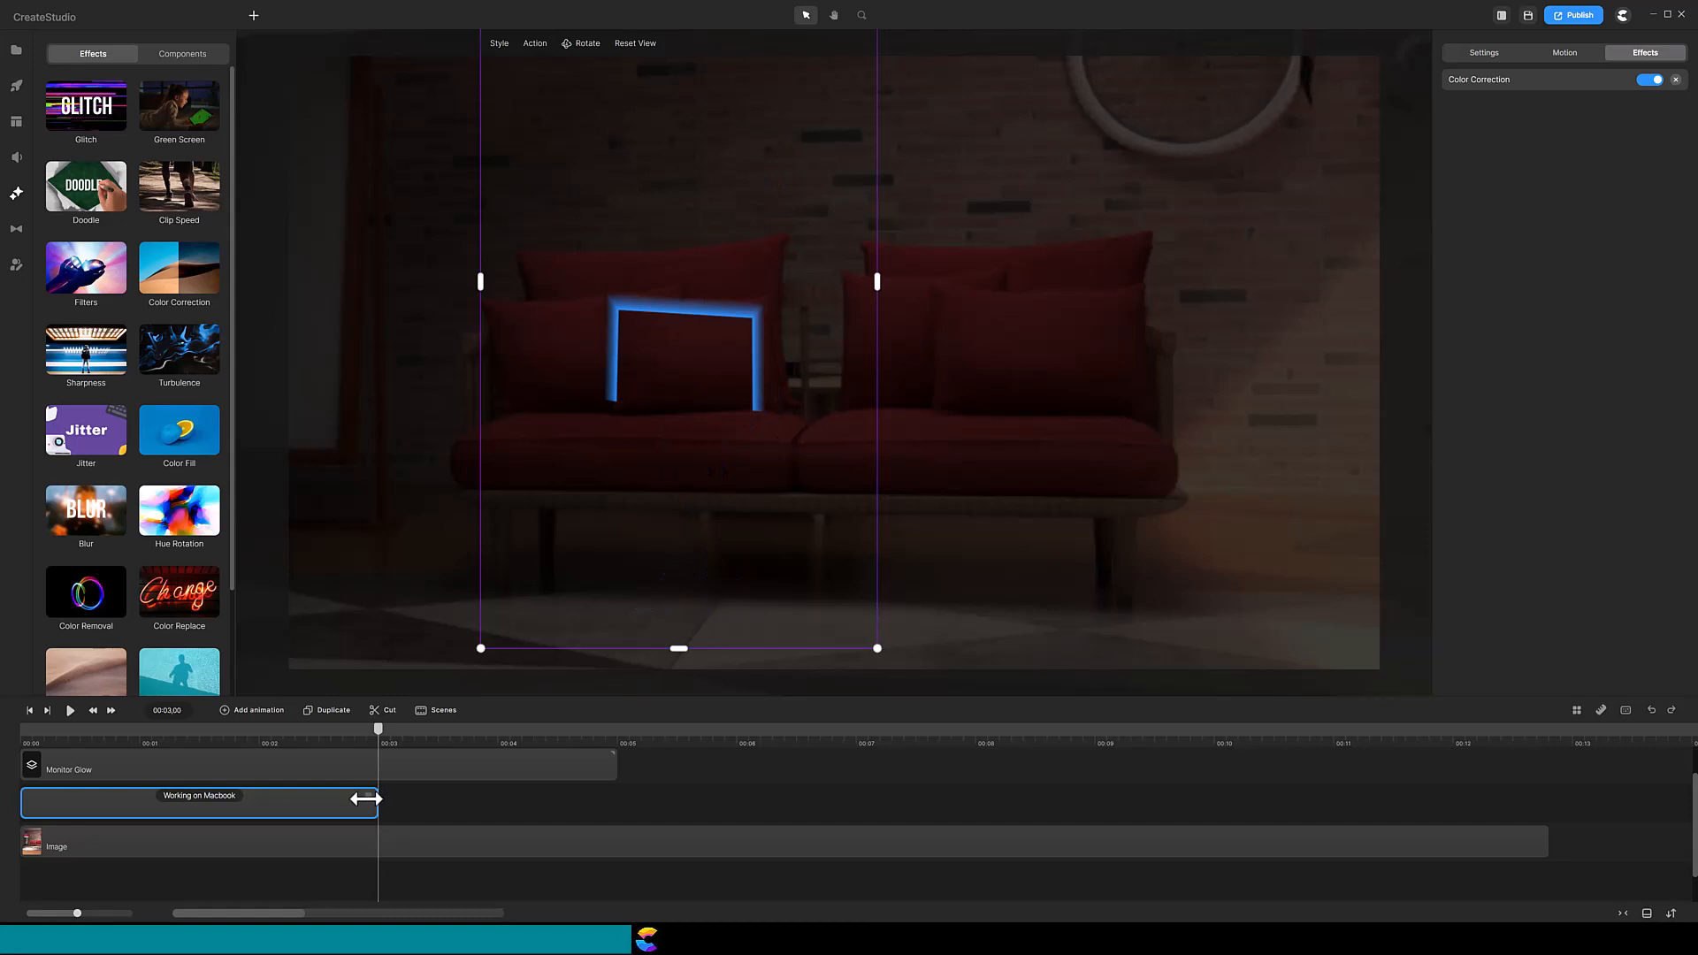
{"action": "left_click", "coordinate": [362, 738]}
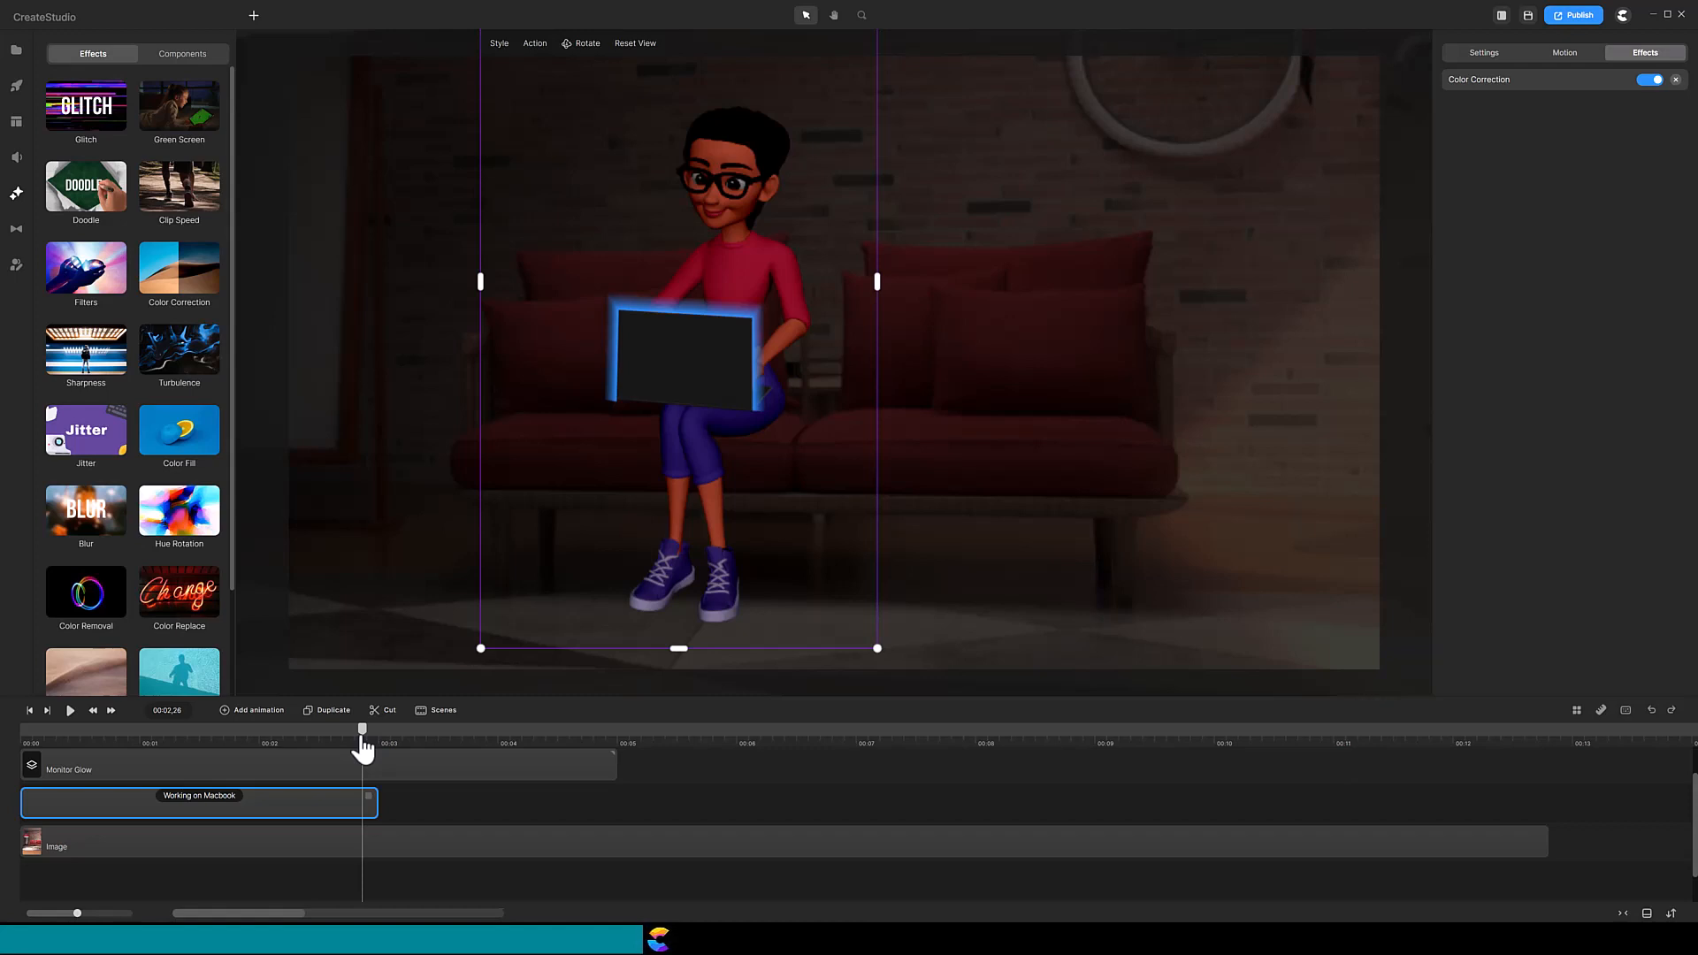
{"action": "key", "text": "ctrl+s"}
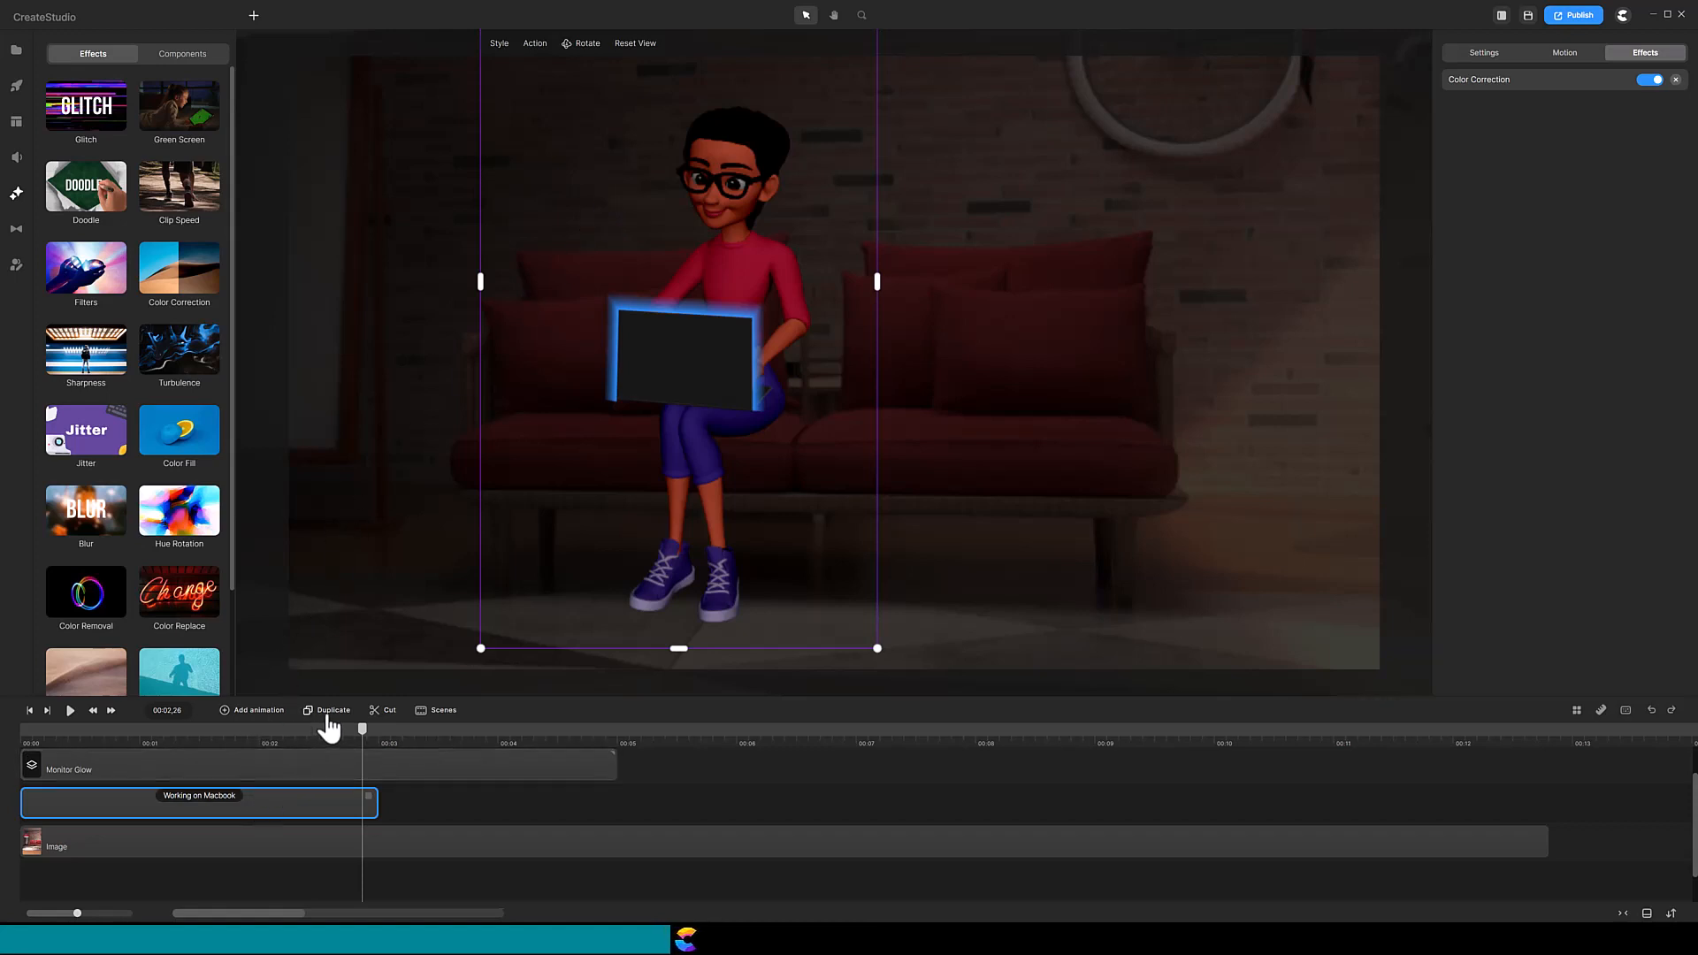
- Duplicate the trimmed Working on Macbook clip and rename the lower copy as Glow
{"action": "left_click", "coordinate": [330, 714]}
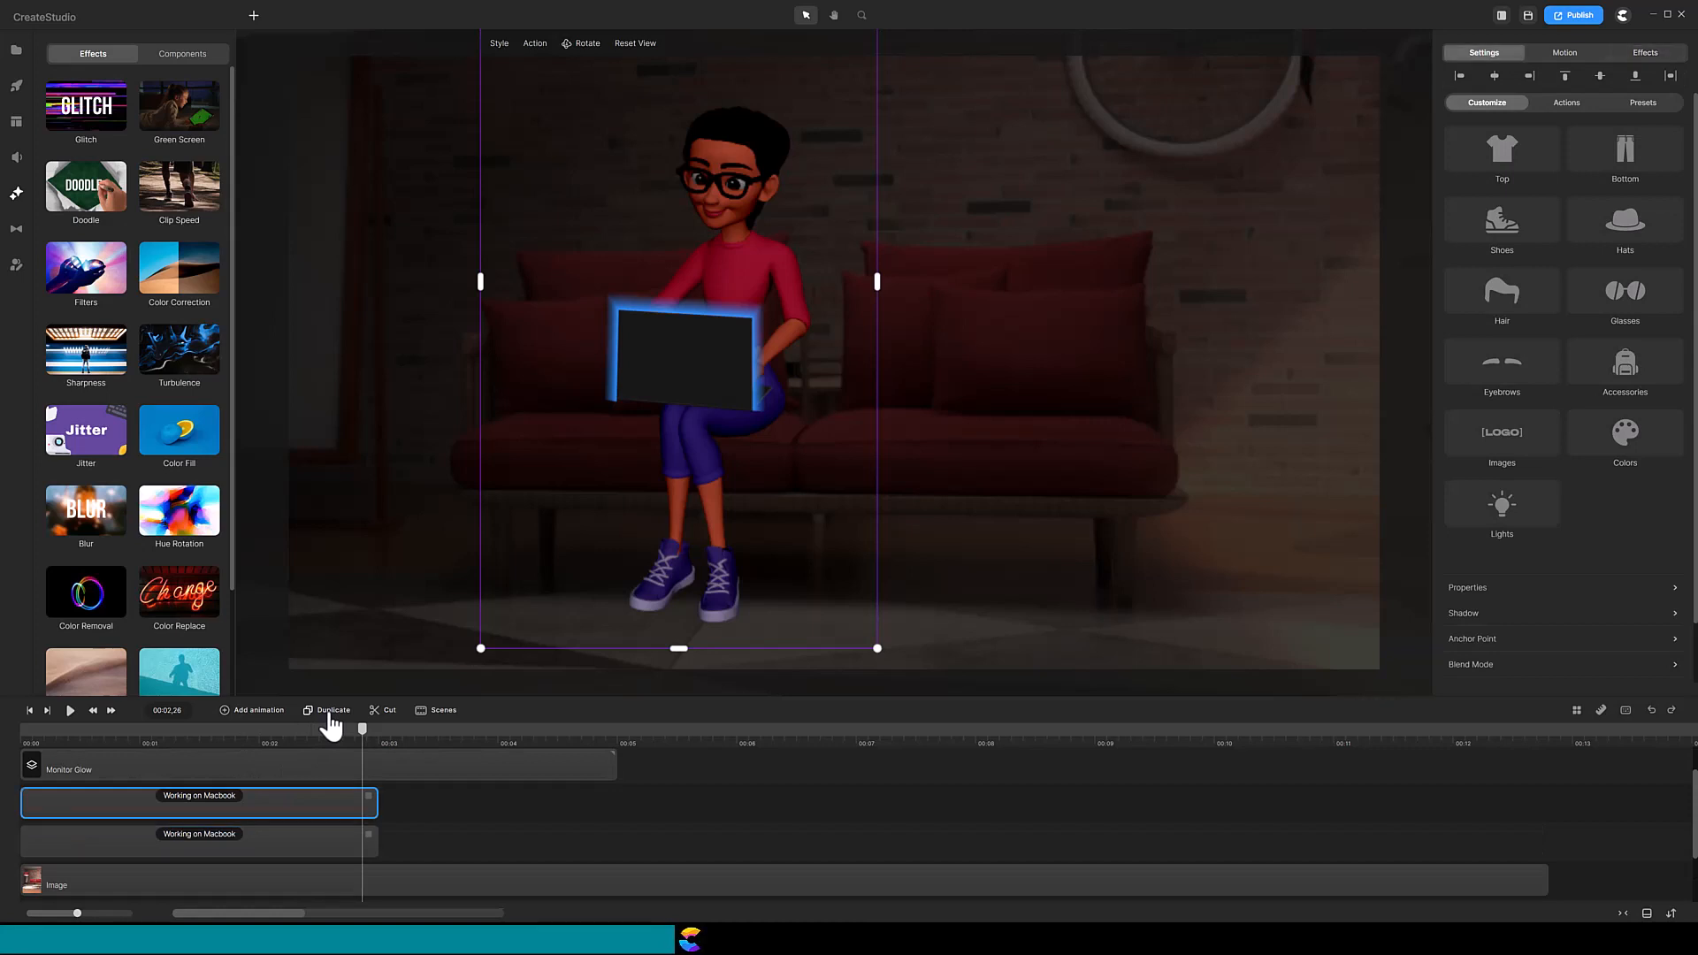
{"action": "left_click", "coordinate": [281, 844]}
{"action": "right_click", "coordinate": [281, 844]}
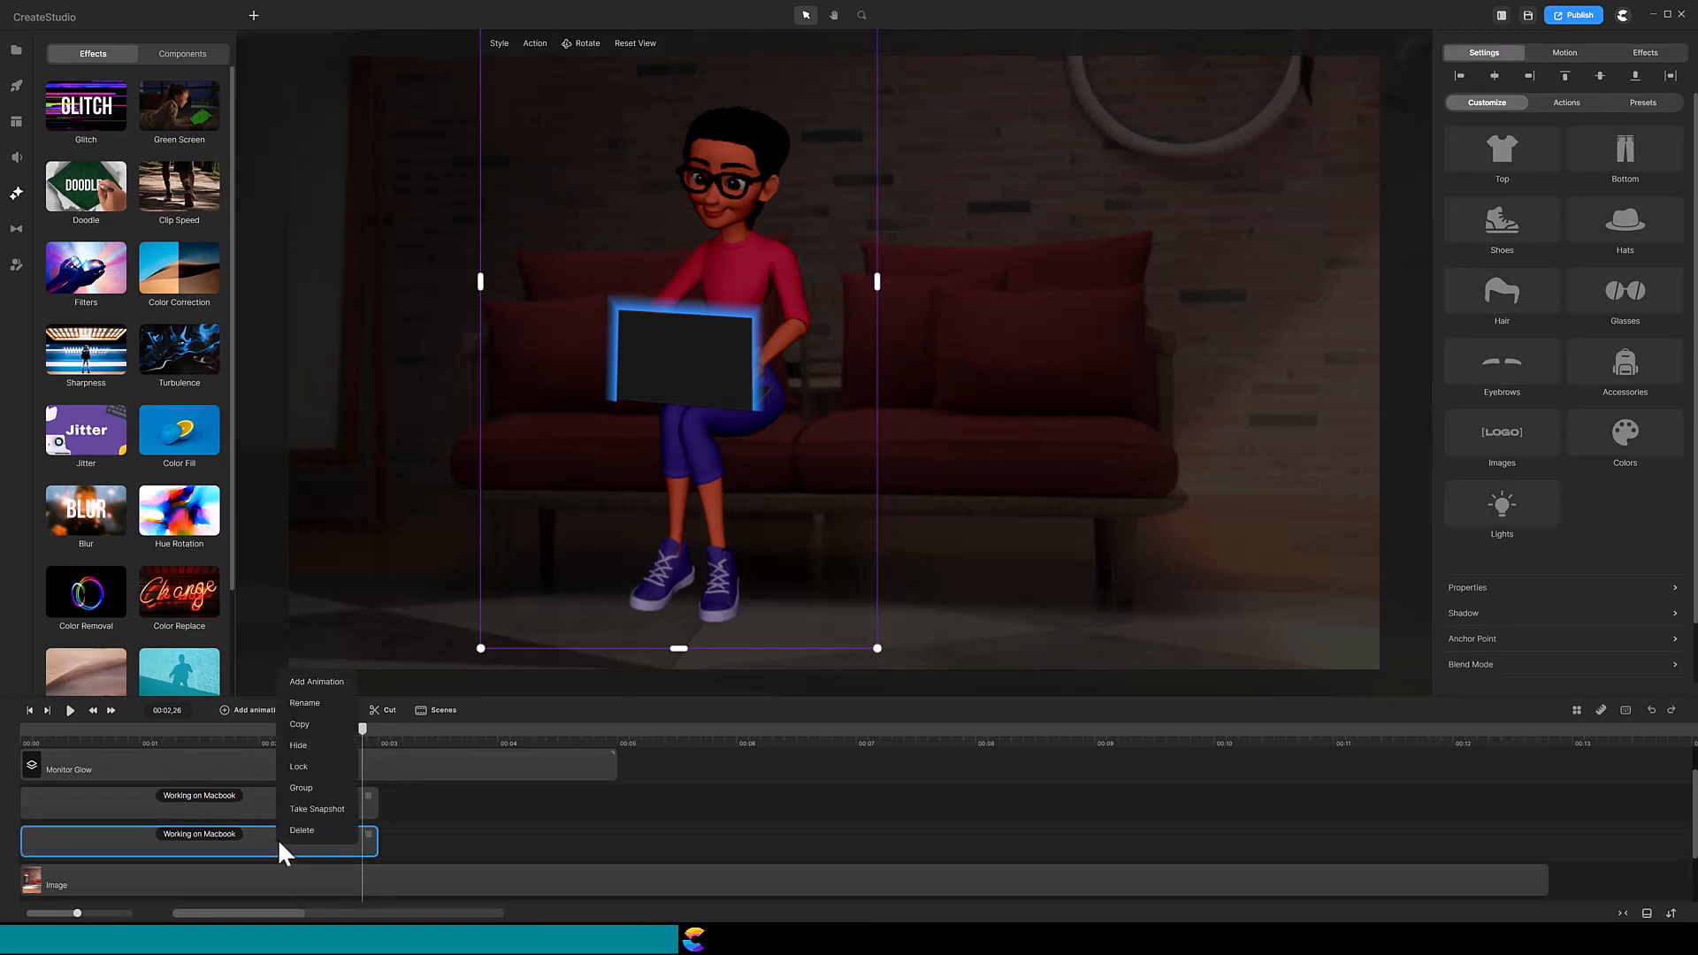
{"action": "left_click", "coordinate": [311, 705]}
{"action": "type", "text": "Glow"}
{"action": "key", "text": "Return"}
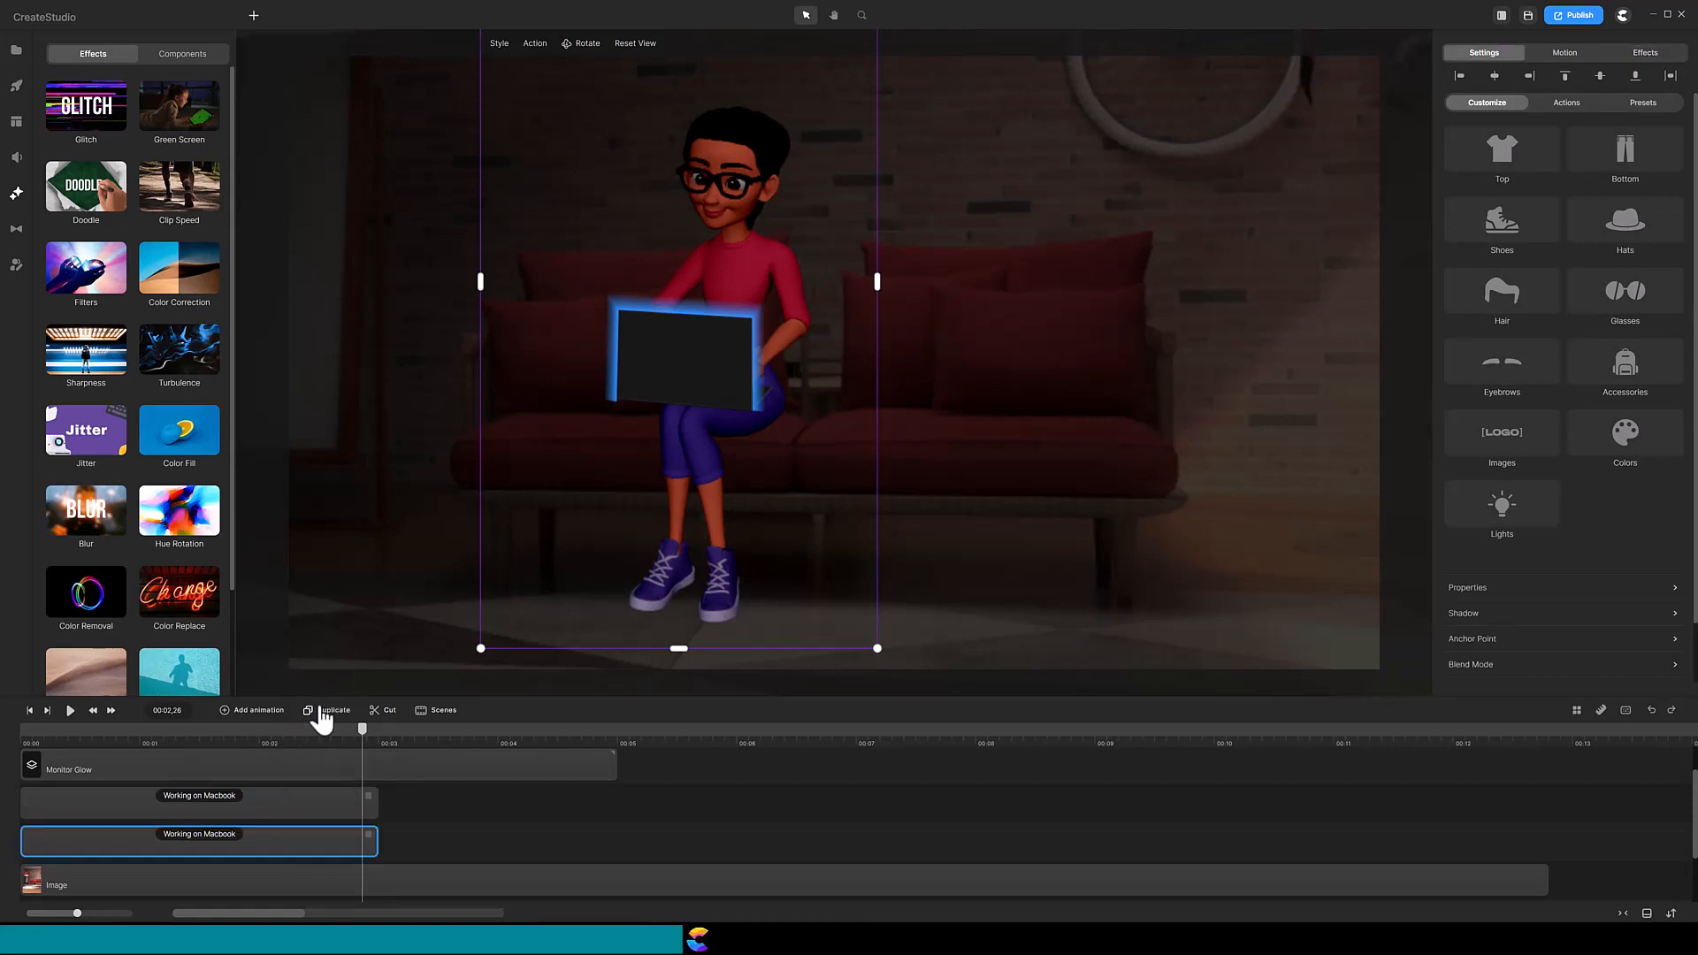
- Remove the Color Correction effect from the upper Working on Macbook clip
{"action": "left_click", "coordinate": [293, 806]}
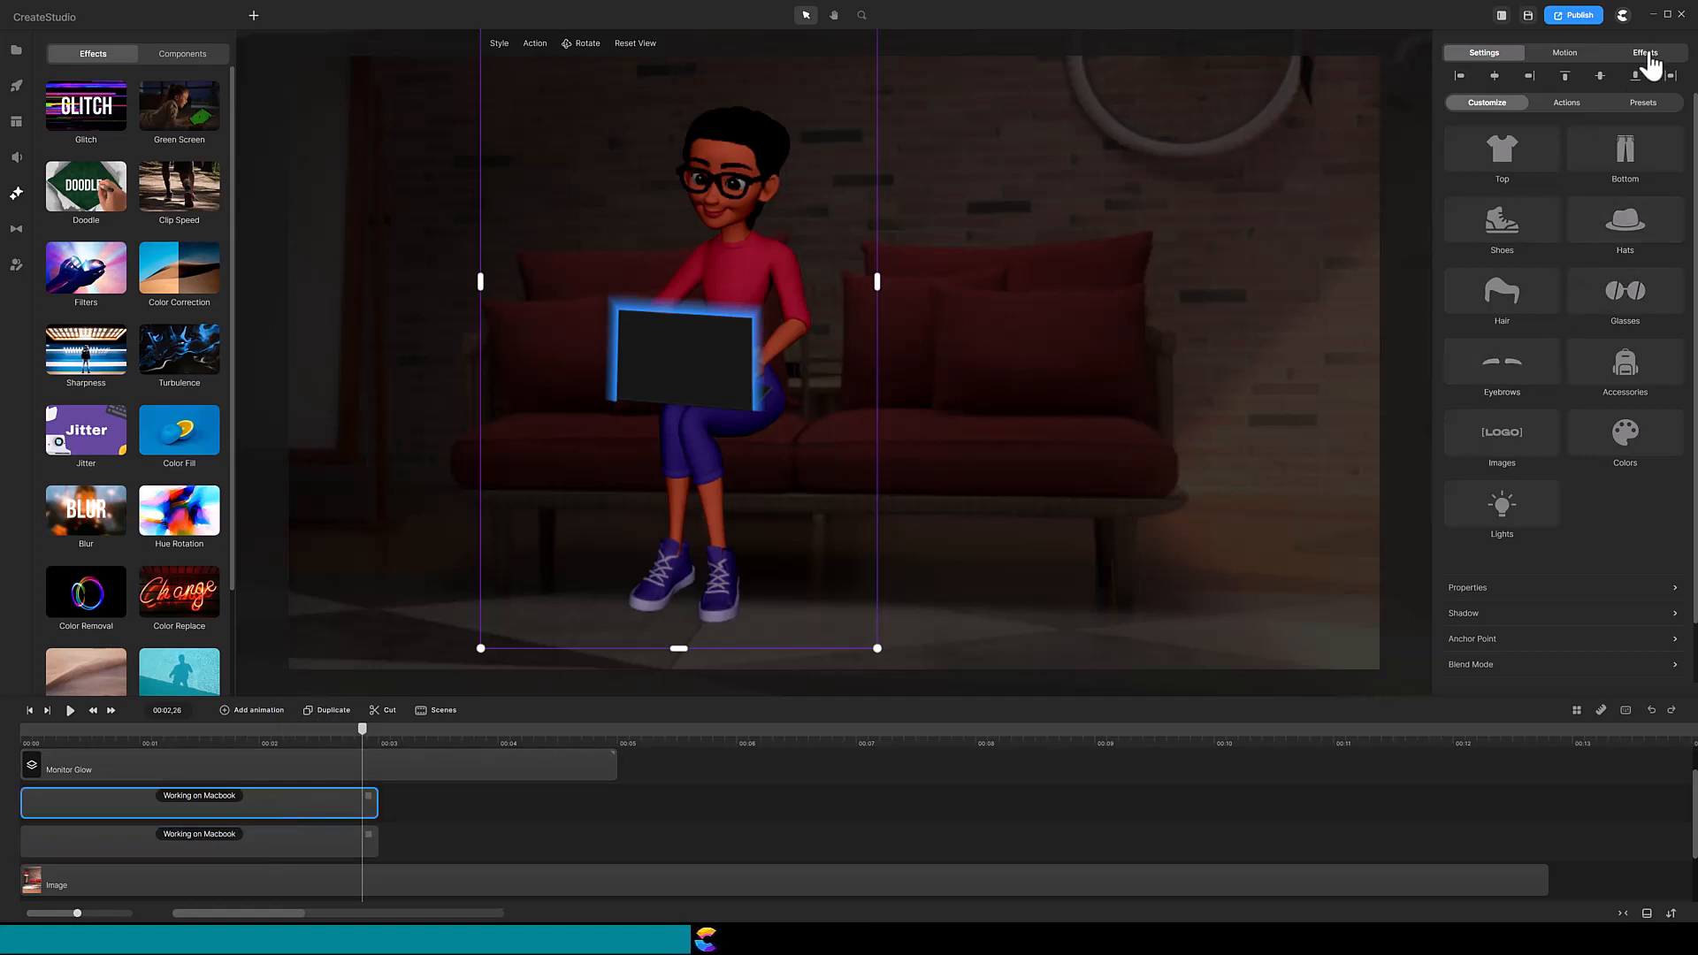
{"action": "left_click", "coordinate": [1645, 53]}
{"action": "left_click", "coordinate": [1676, 79]}
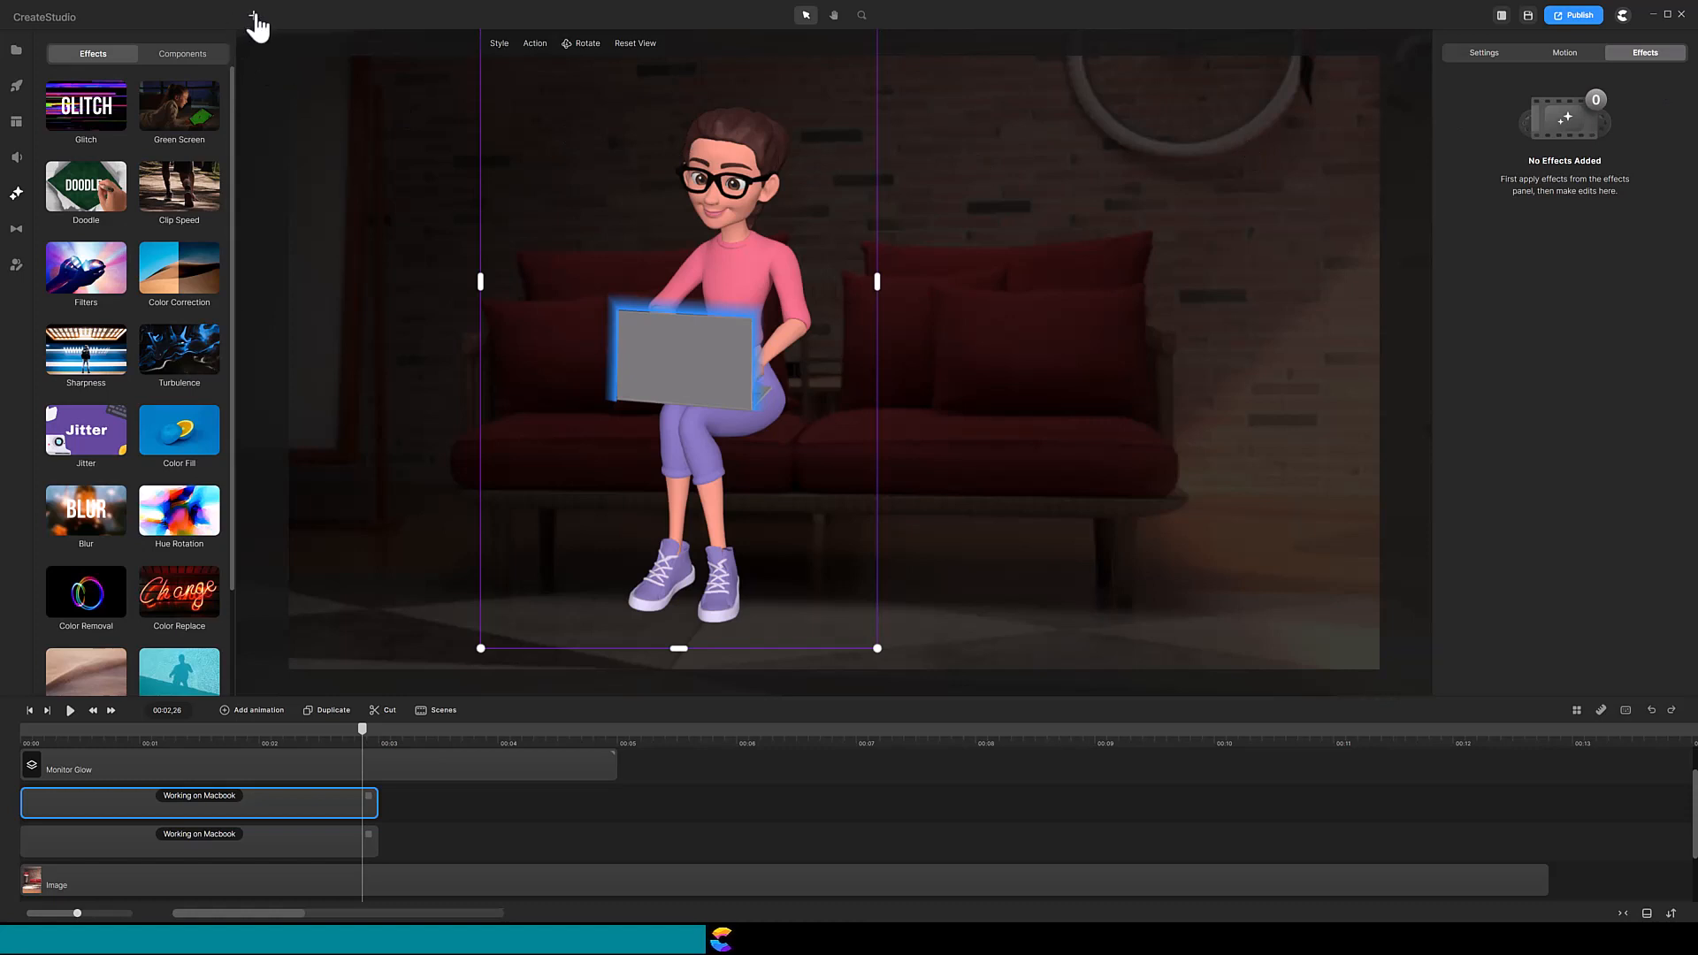
- Draw a closed Pen shape around Lenka's head and upper body, following the laptop lid's top and right edges
{"action": "left_click", "coordinate": [254, 19]}
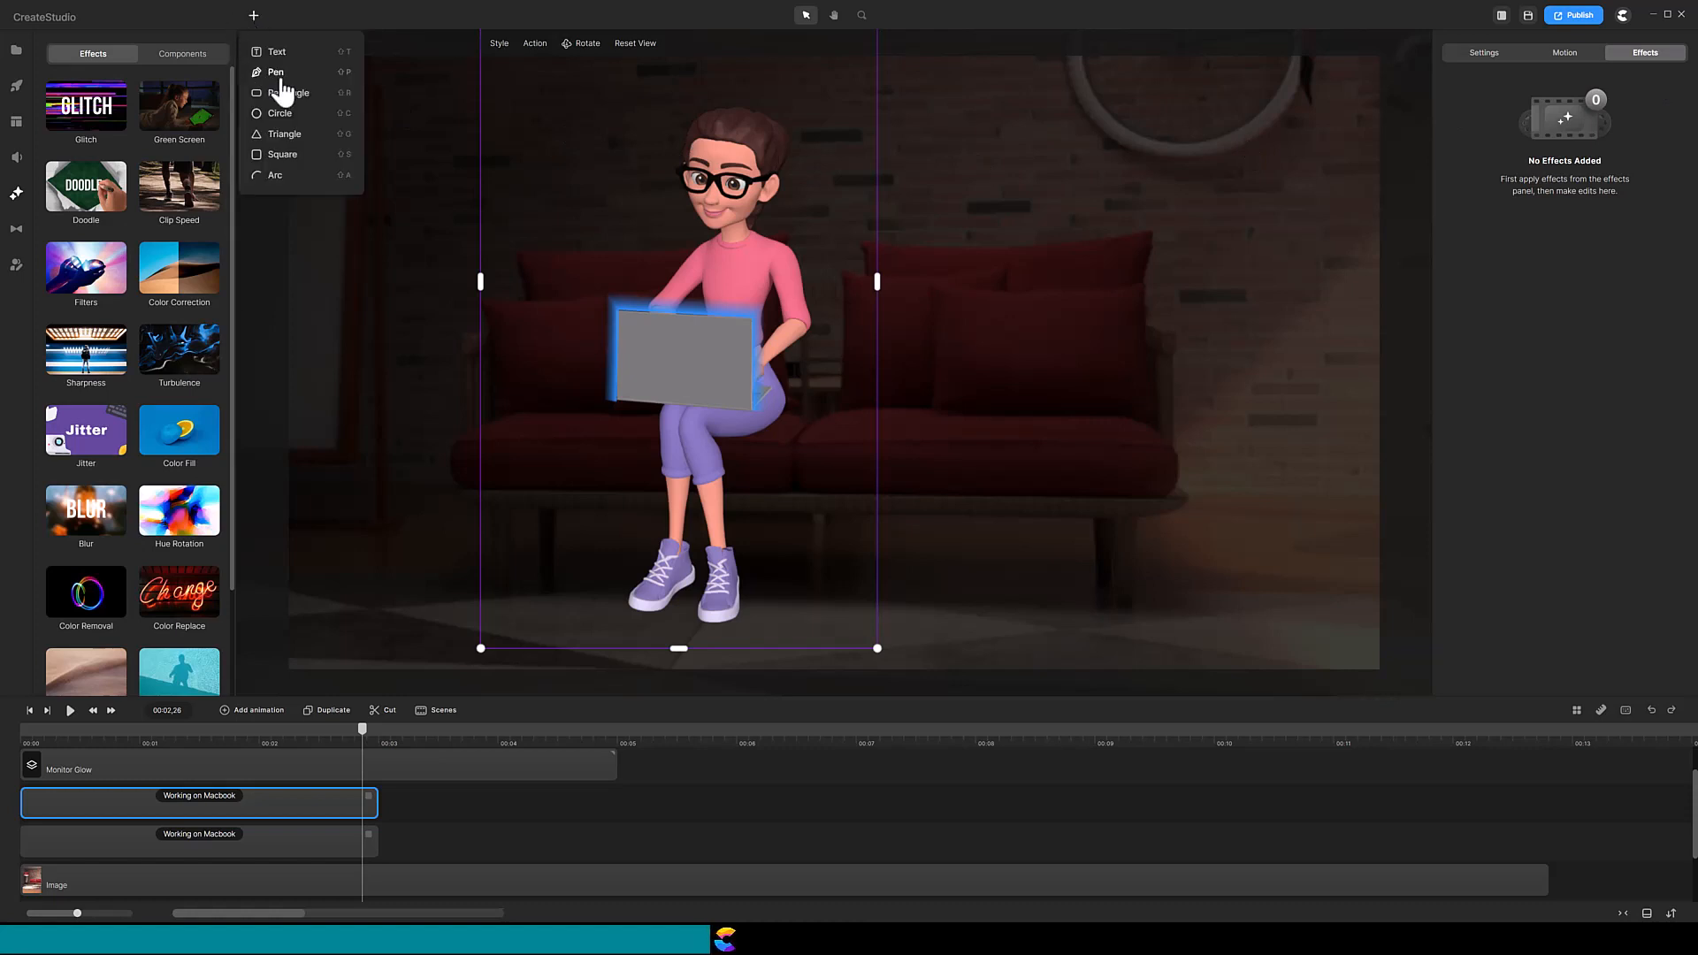
{"action": "left_click", "coordinate": [276, 72]}
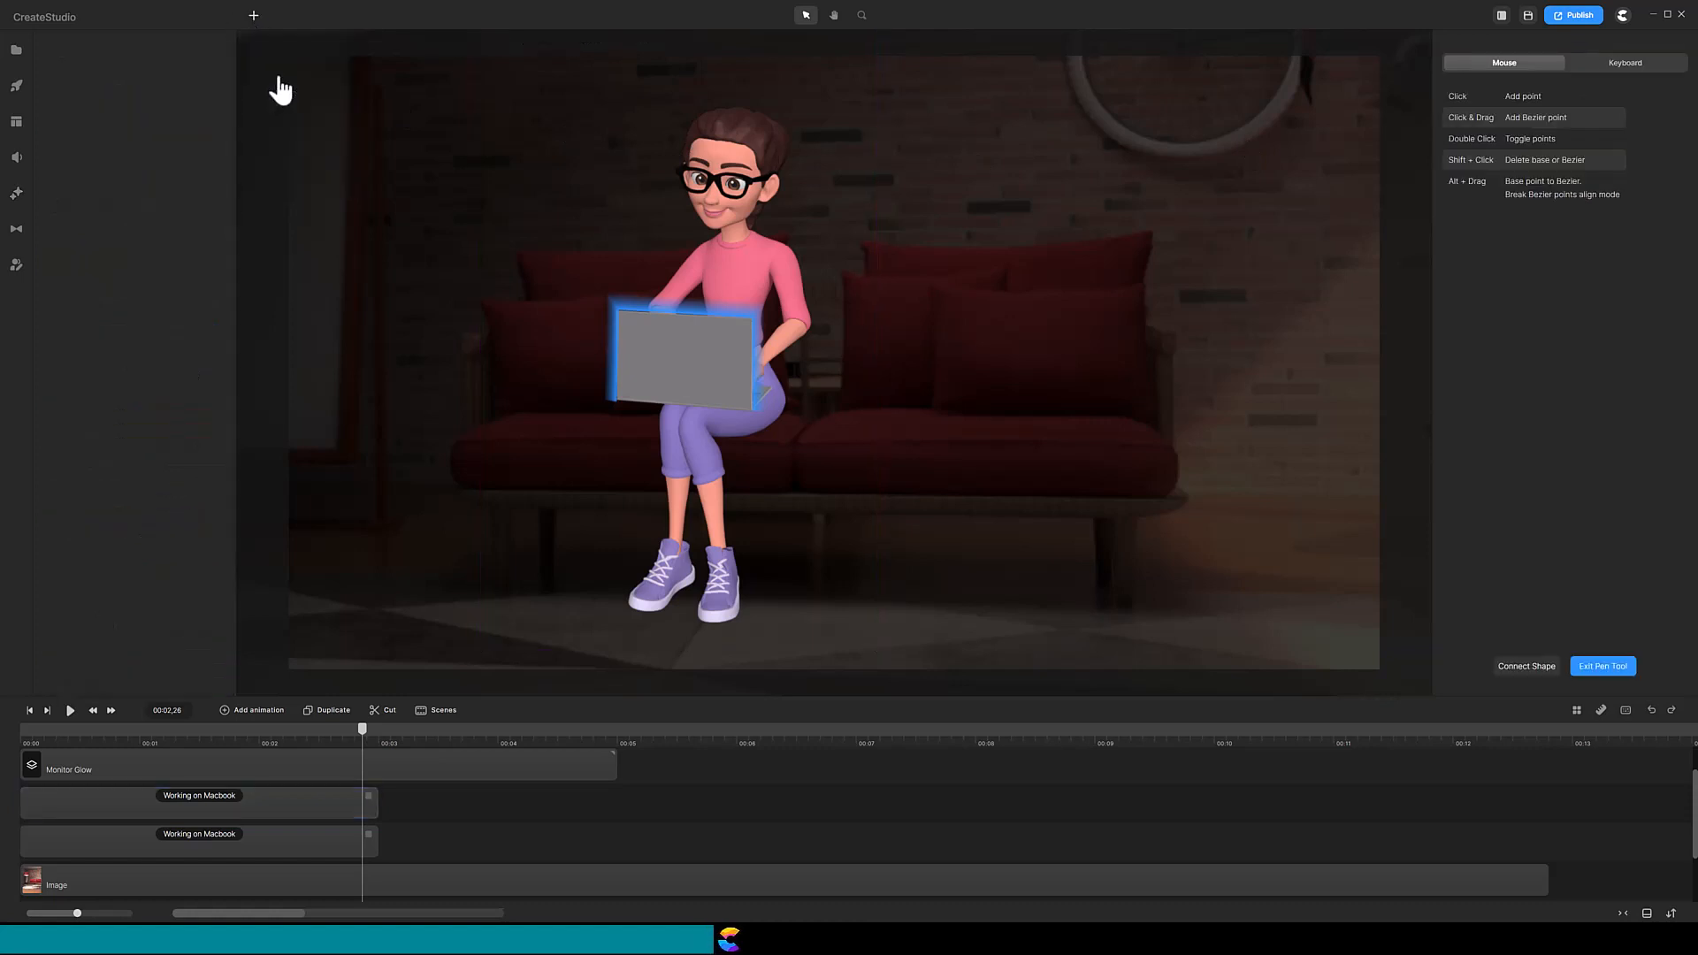
{"action": "left_click", "coordinate": [608, 121]}
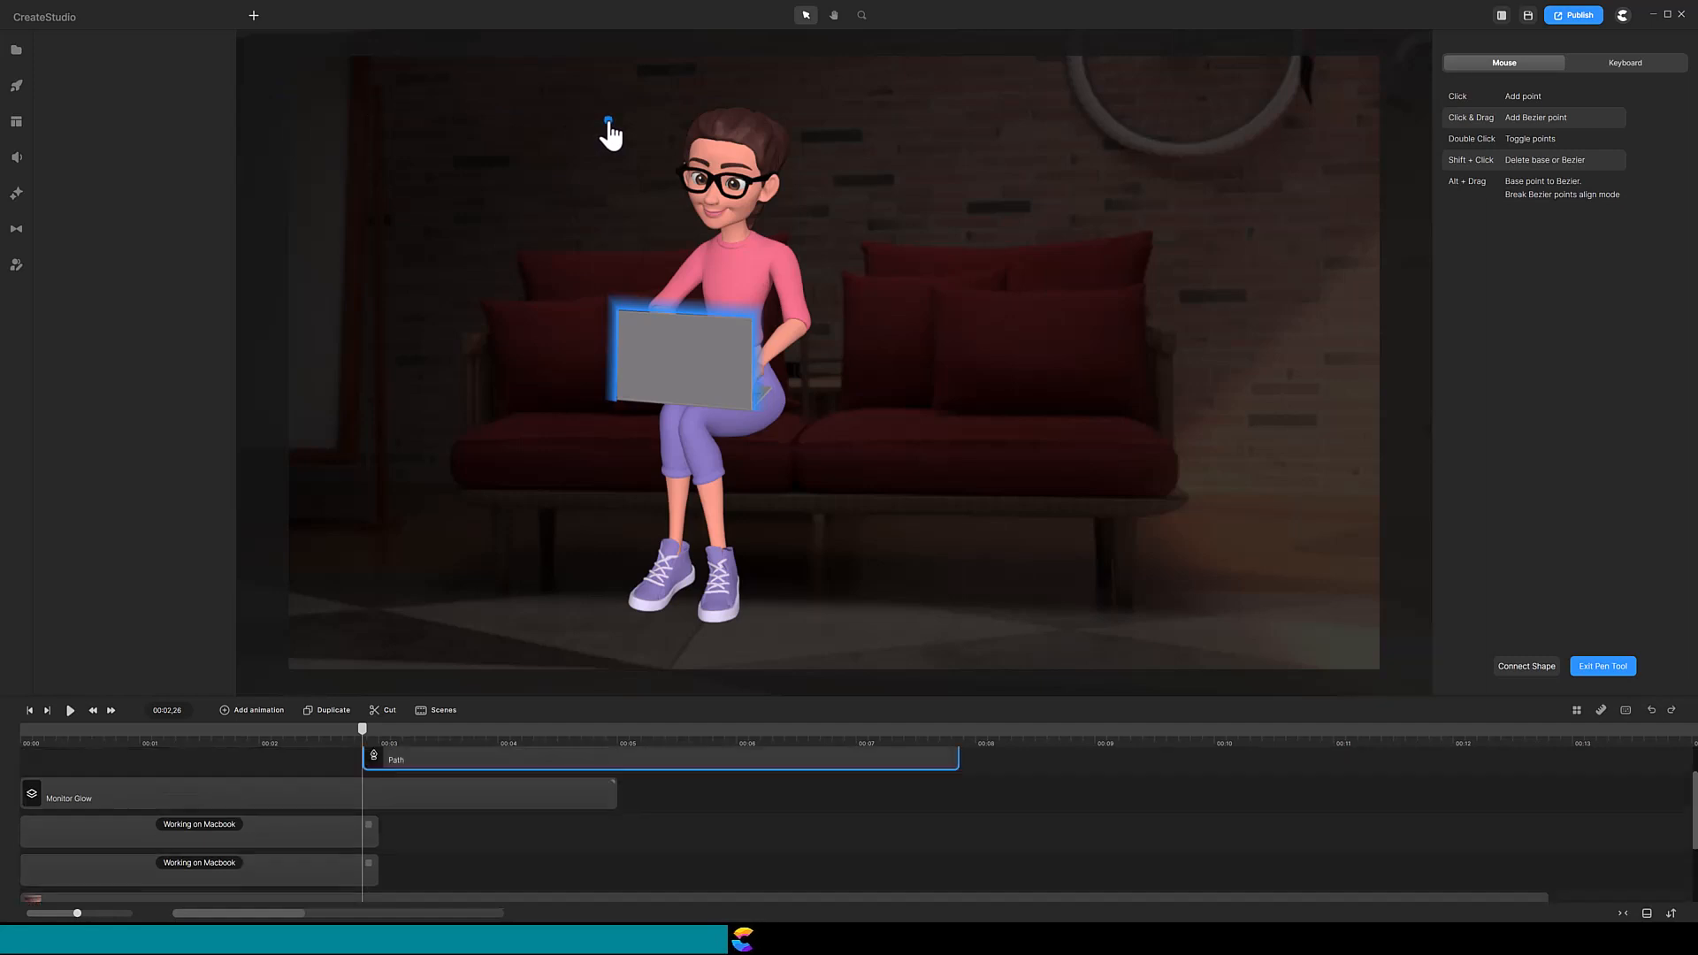
{"action": "left_click", "coordinate": [616, 307]}
{"action": "left_click", "coordinate": [752, 316]}
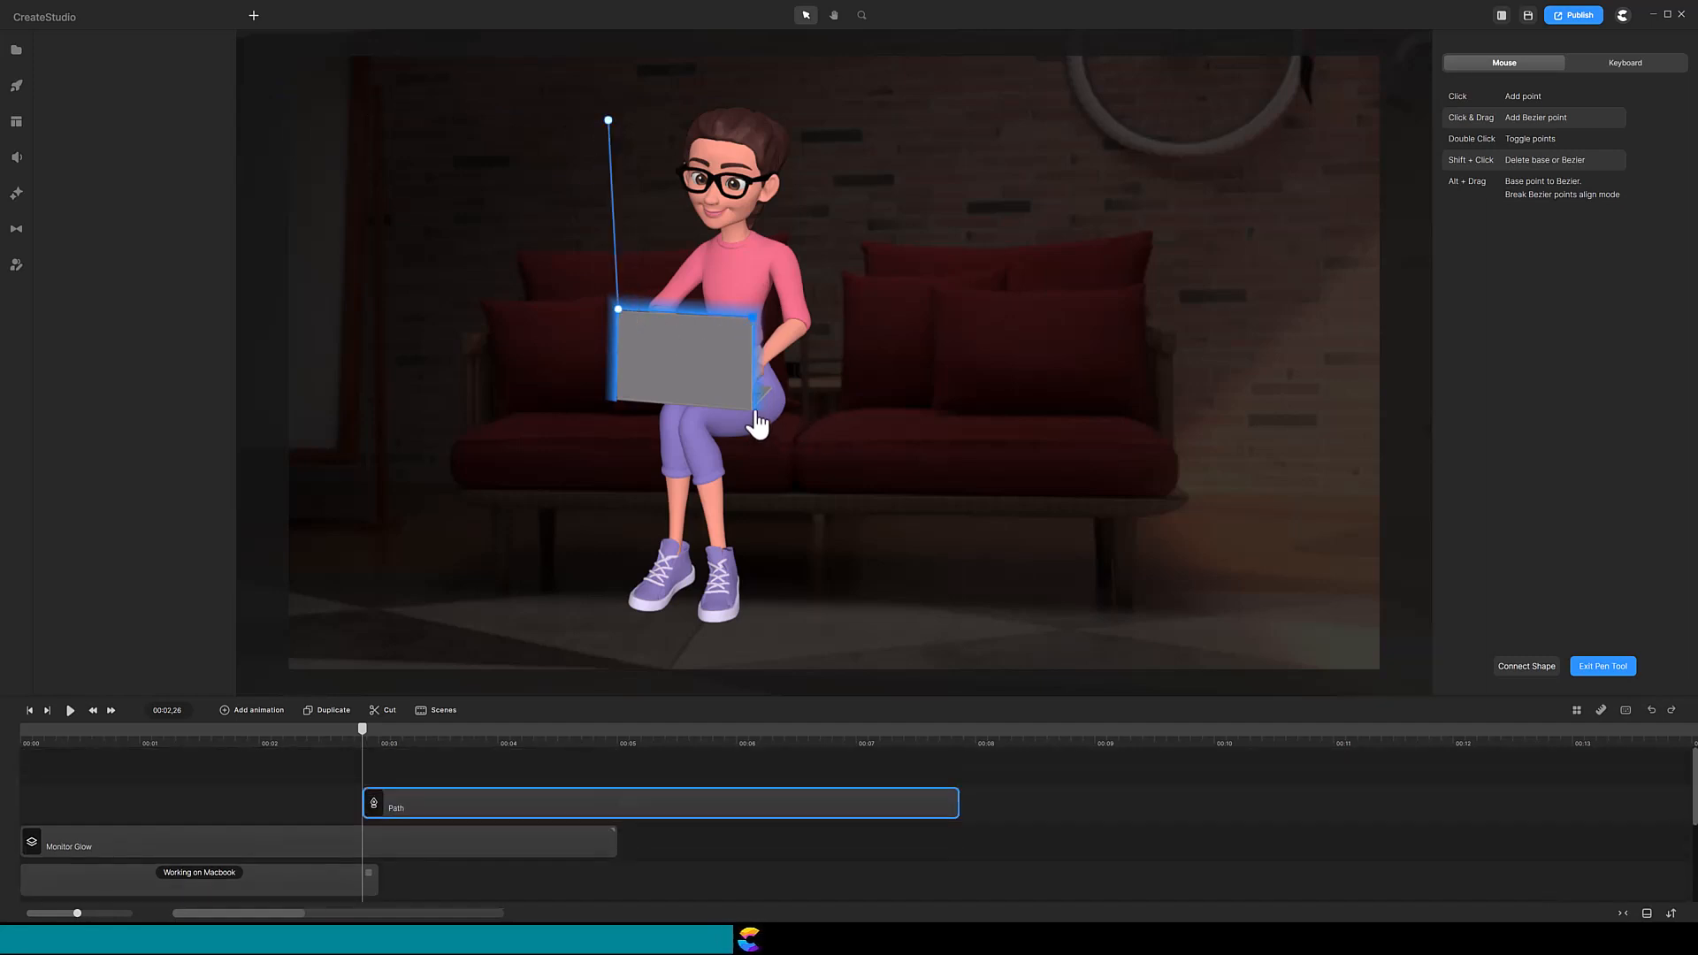
{"action": "left_click", "coordinate": [753, 408]}
{"action": "left_click", "coordinate": [796, 375]}
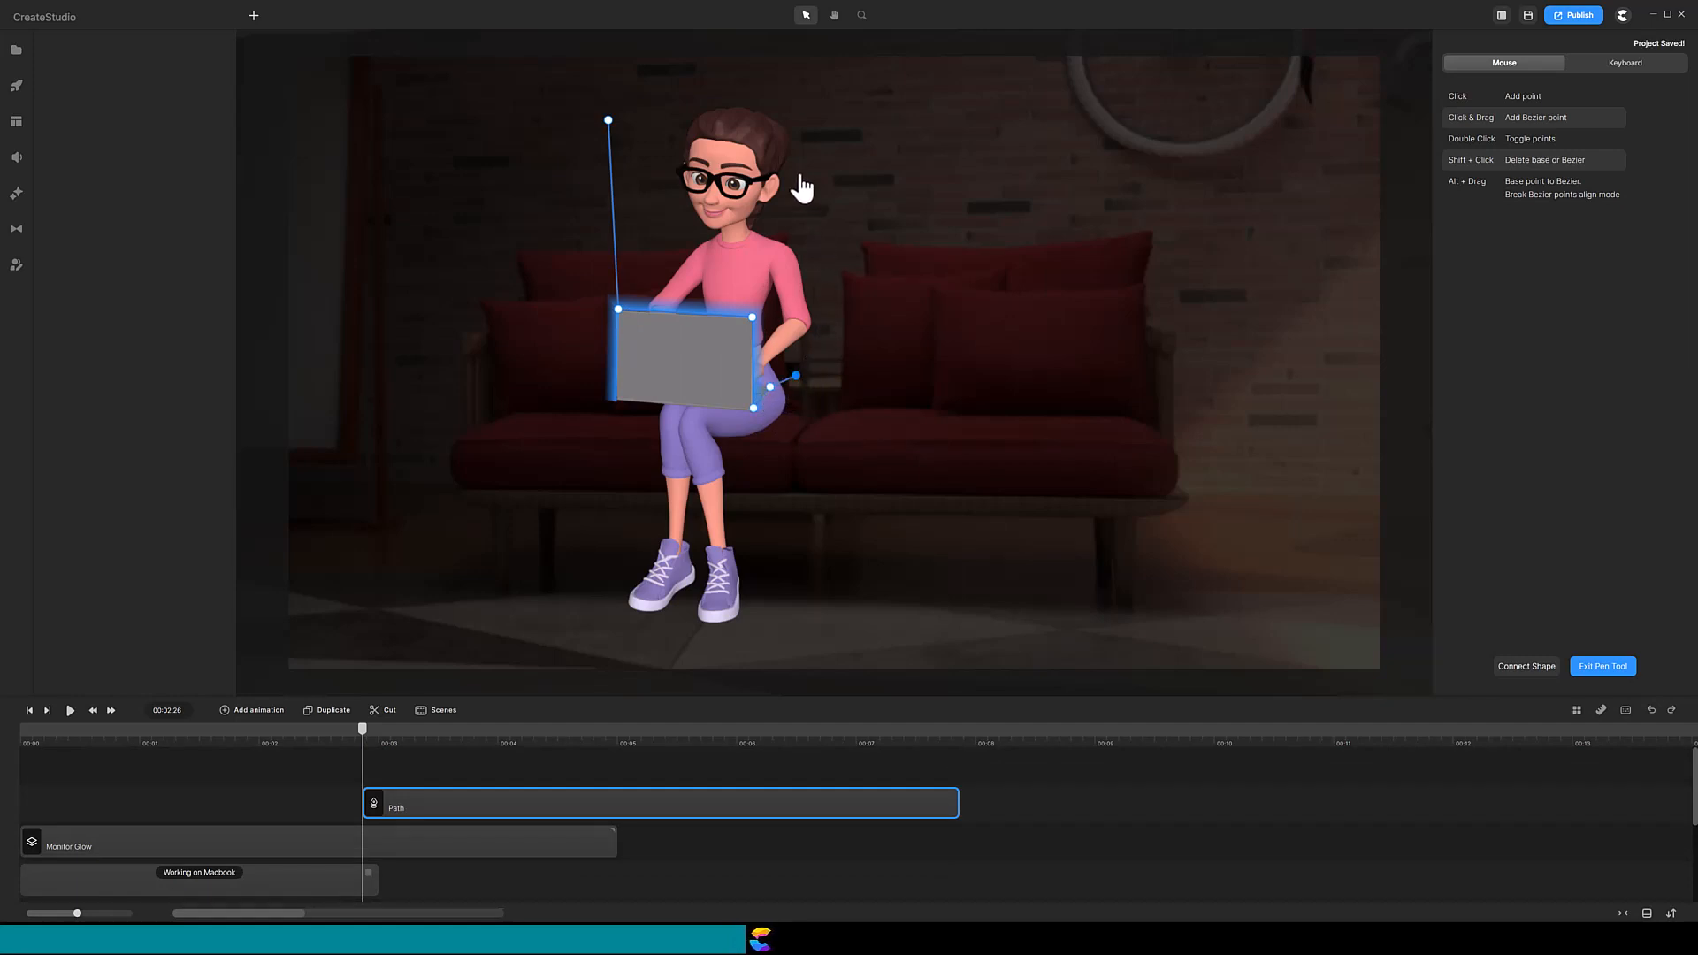
{"action": "left_click", "coordinate": [800, 139]}
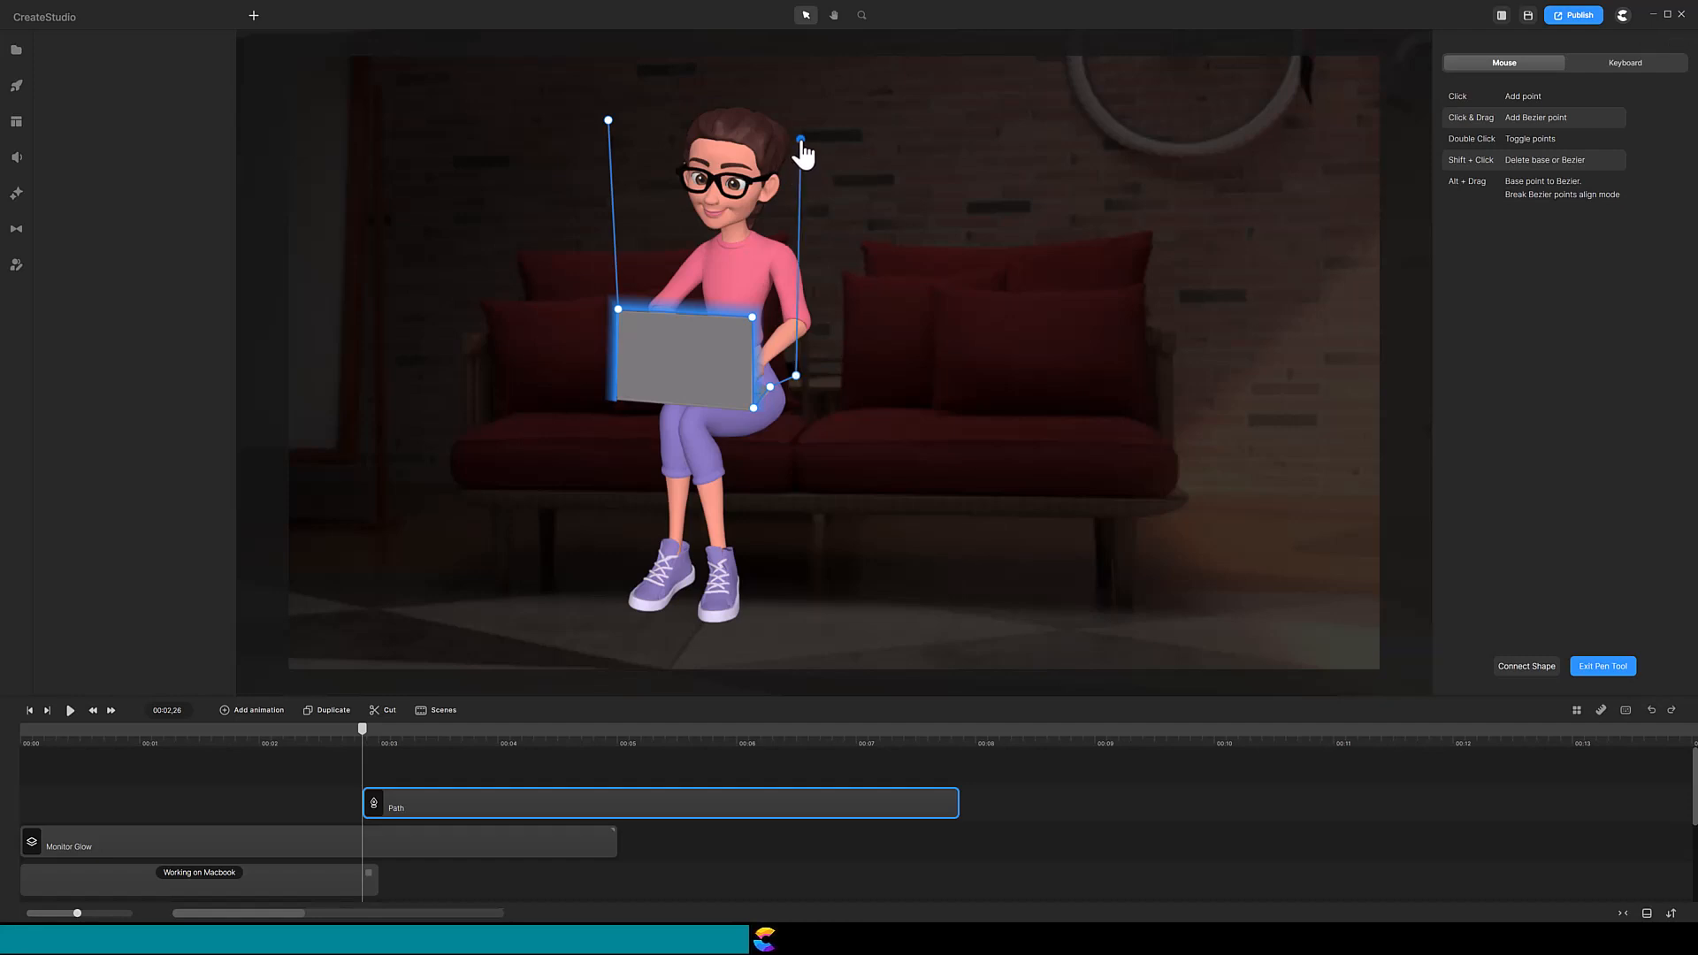
{"action": "left_click", "coordinate": [1515, 672]}
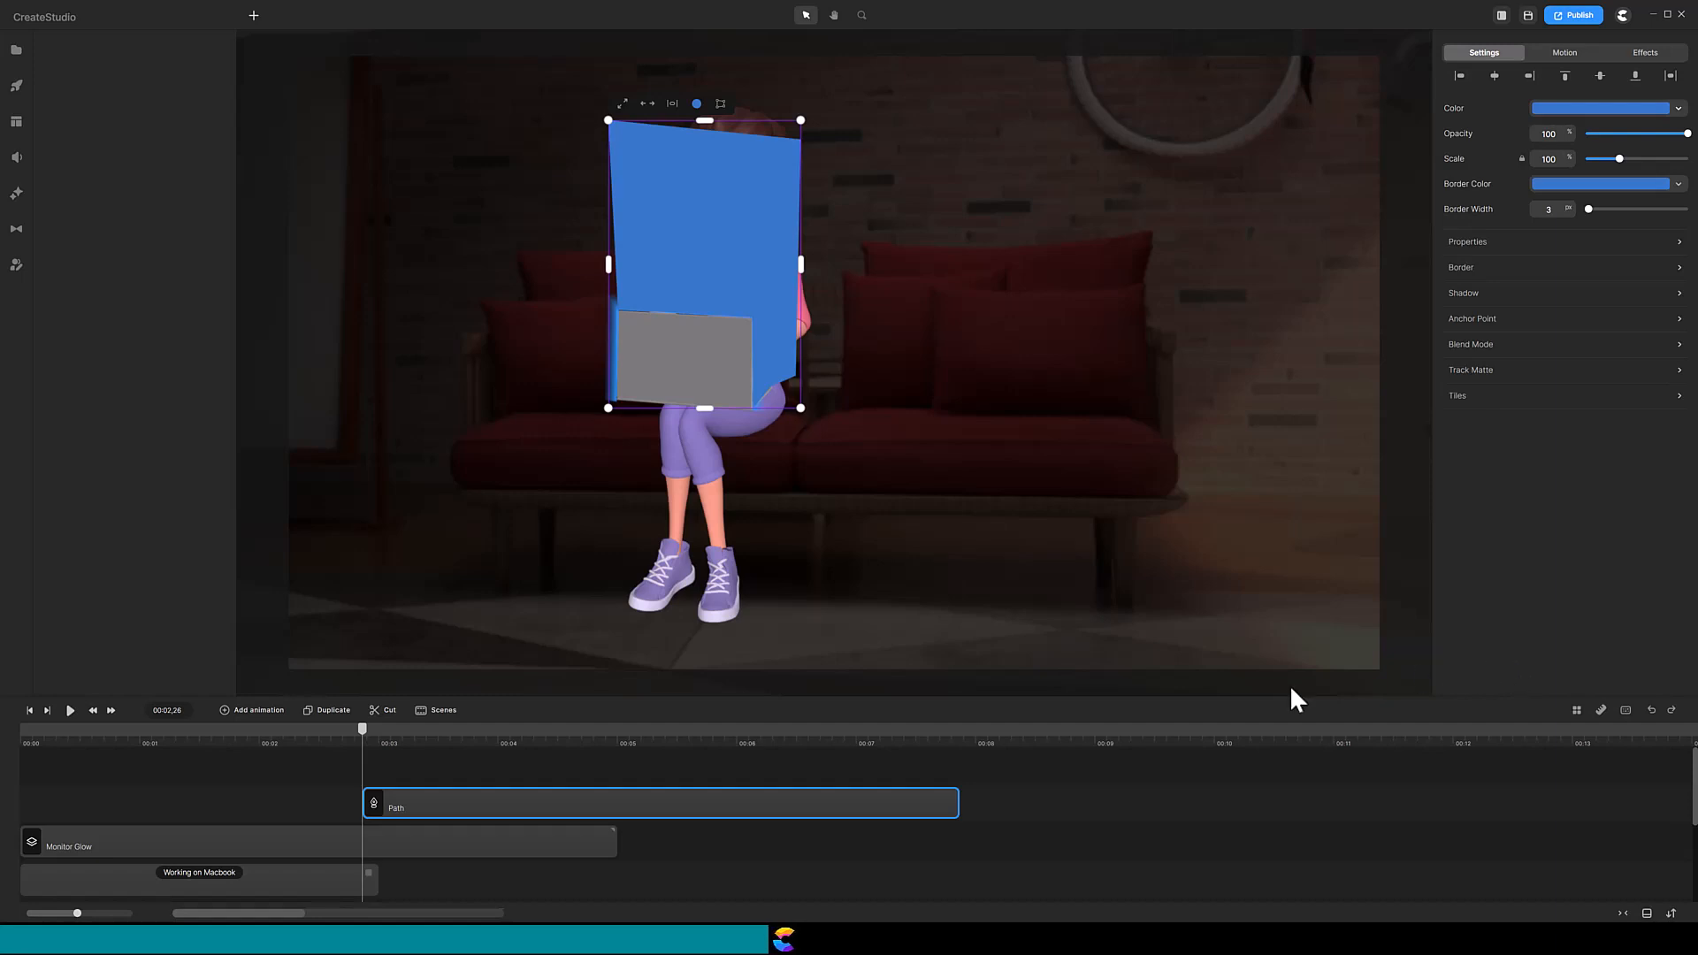
- Move the Path clip to the start of the timeline and give it a white fill with border width 0
{"action": "left_click_drag", "start_coordinate": [888, 803], "coordinate": [461, 810]}
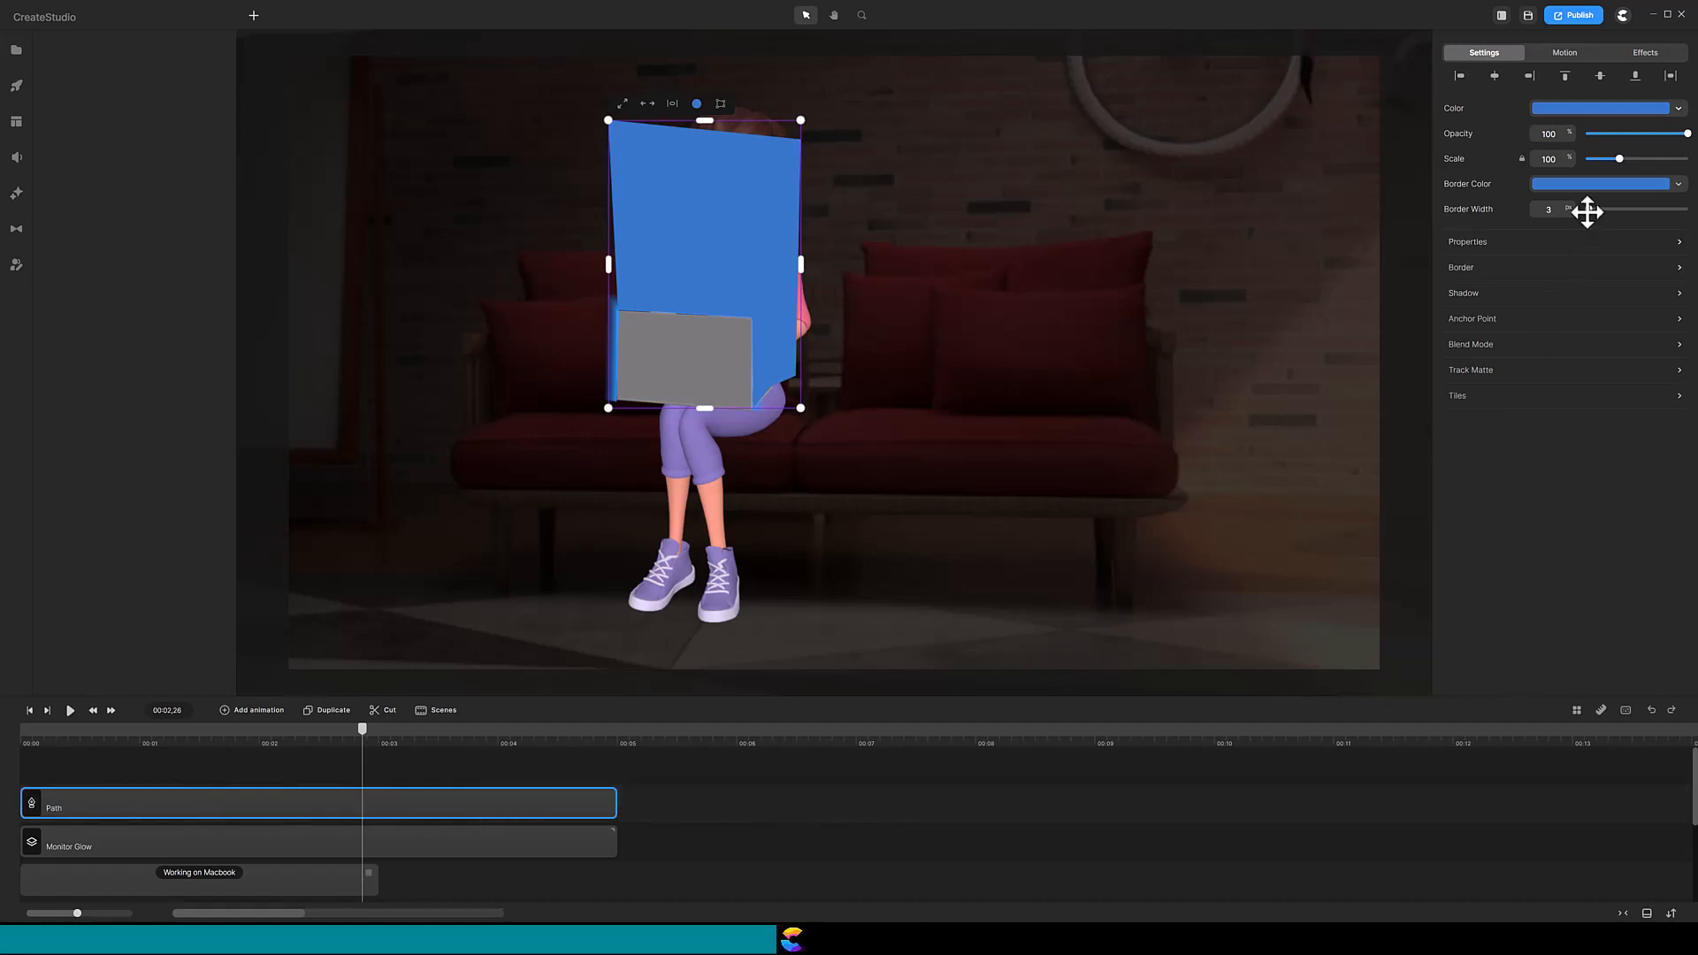
{"action": "left_click_drag", "start_coordinate": [1586, 208], "coordinate": [1542, 209]}
{"action": "left_click", "coordinate": [1676, 109]}
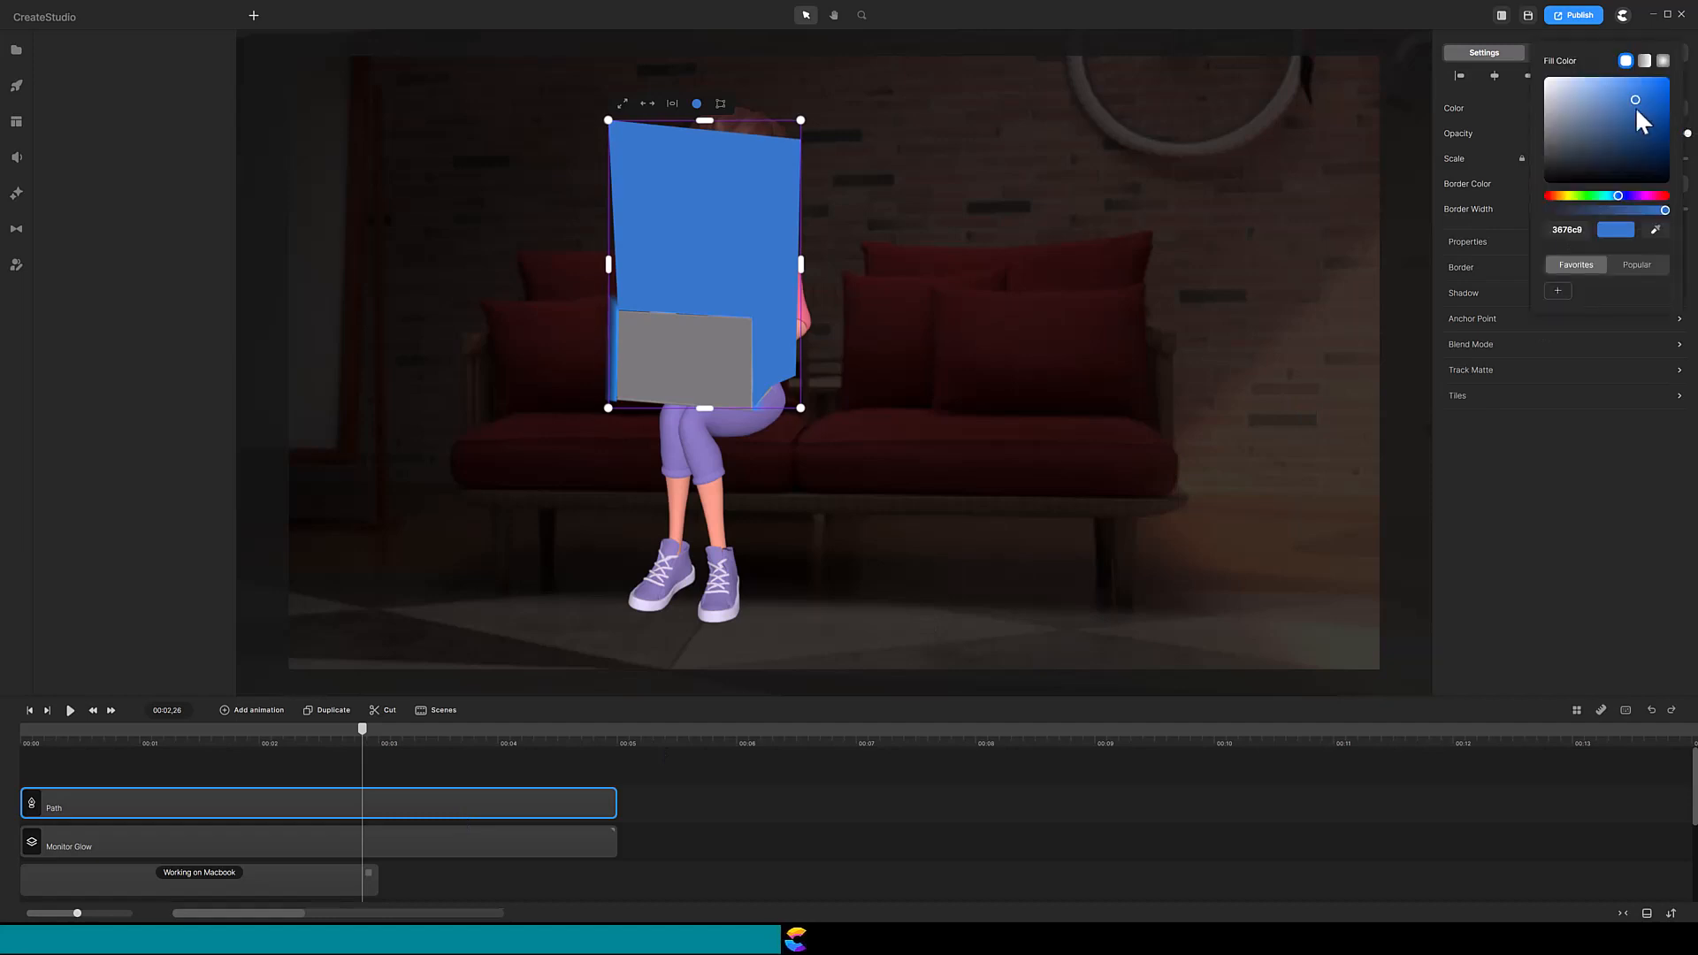
{"action": "left_click_drag", "start_coordinate": [1638, 111], "coordinate": [1527, 69]}
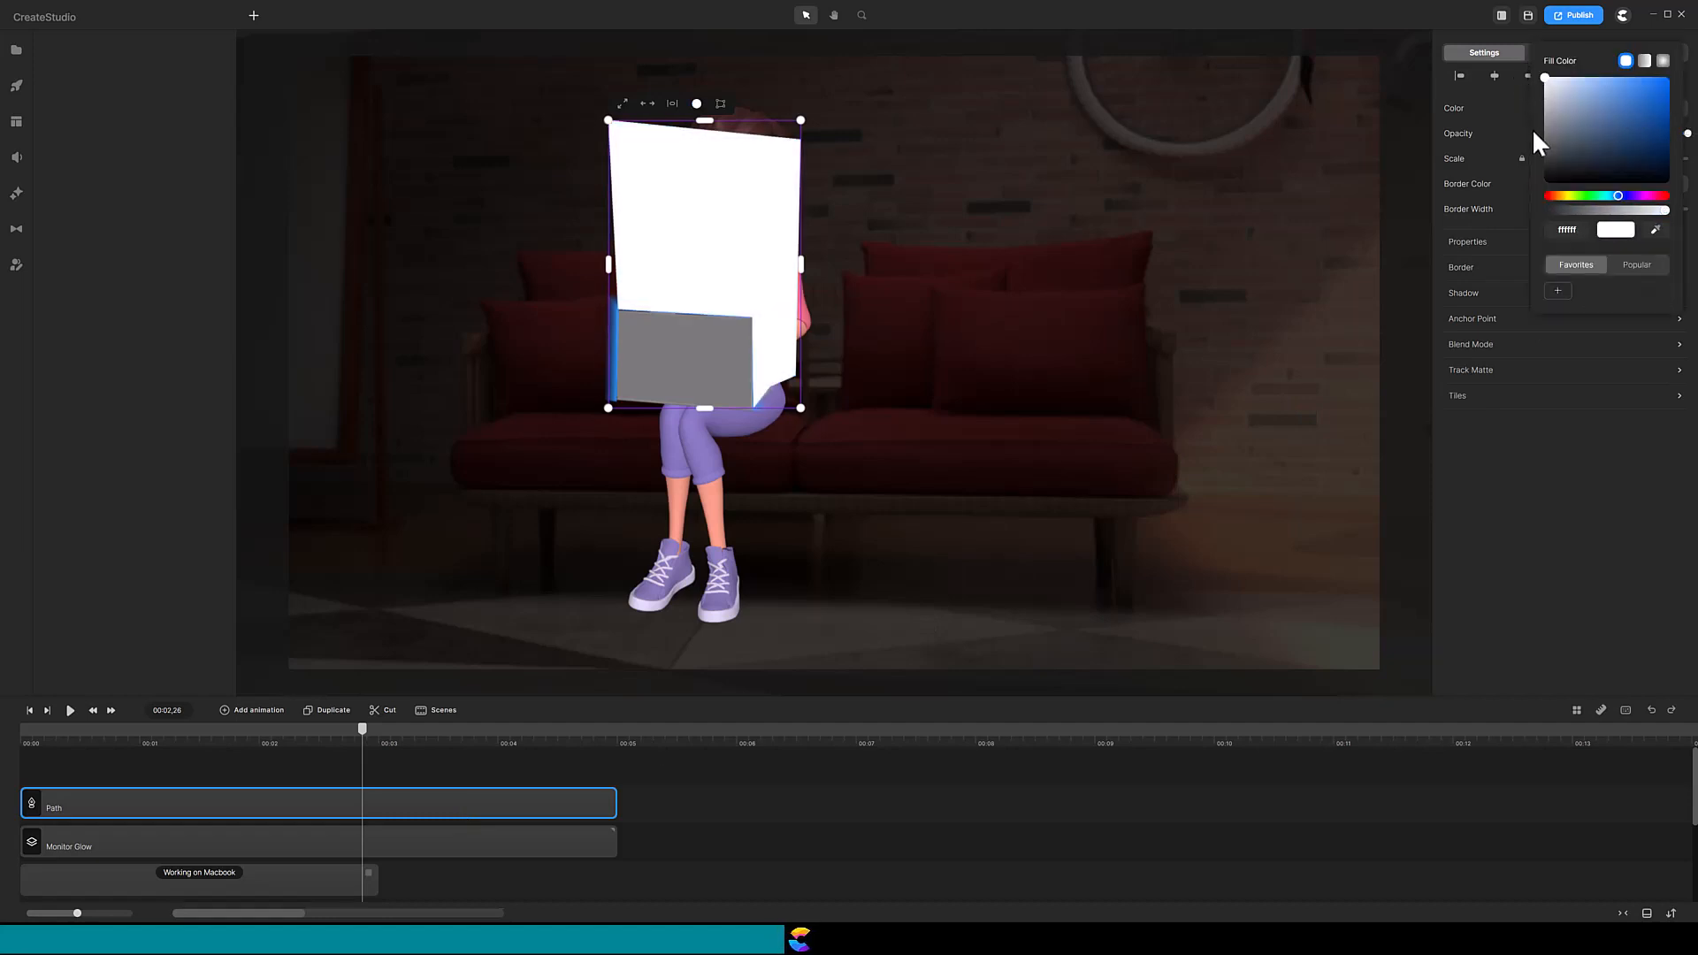
{"action": "left_click", "coordinate": [1461, 461]}
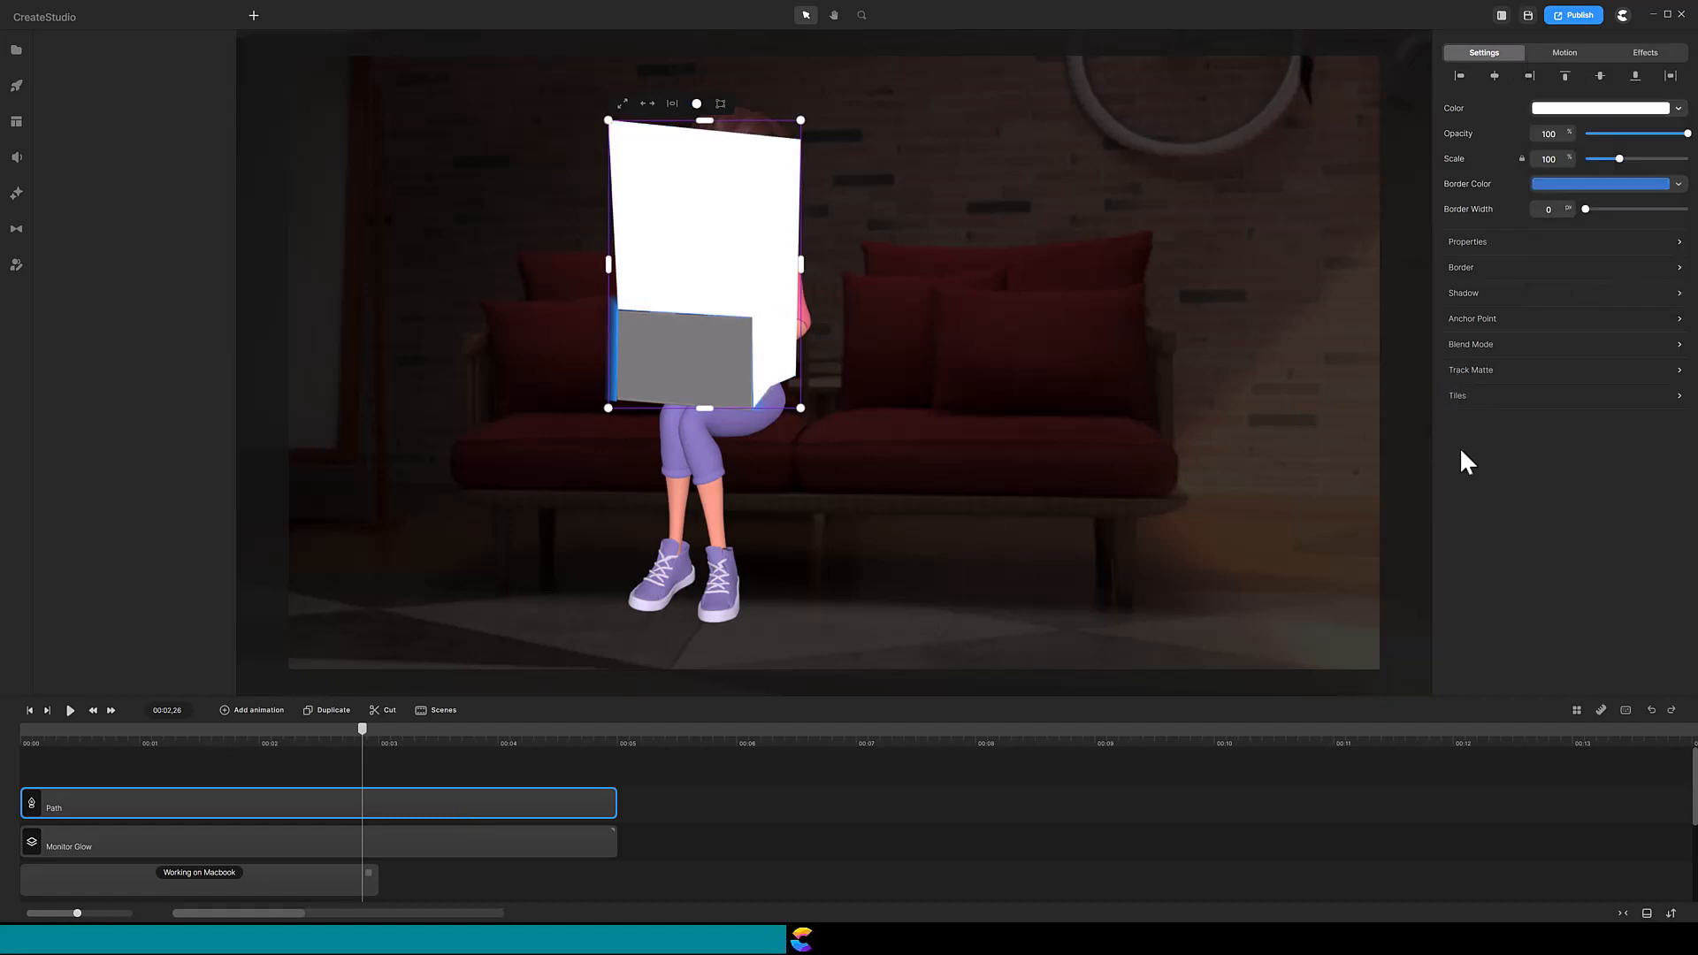
- Apply the Blur effect to the Path layer with Strength 50
{"action": "left_click", "coordinate": [17, 196]}
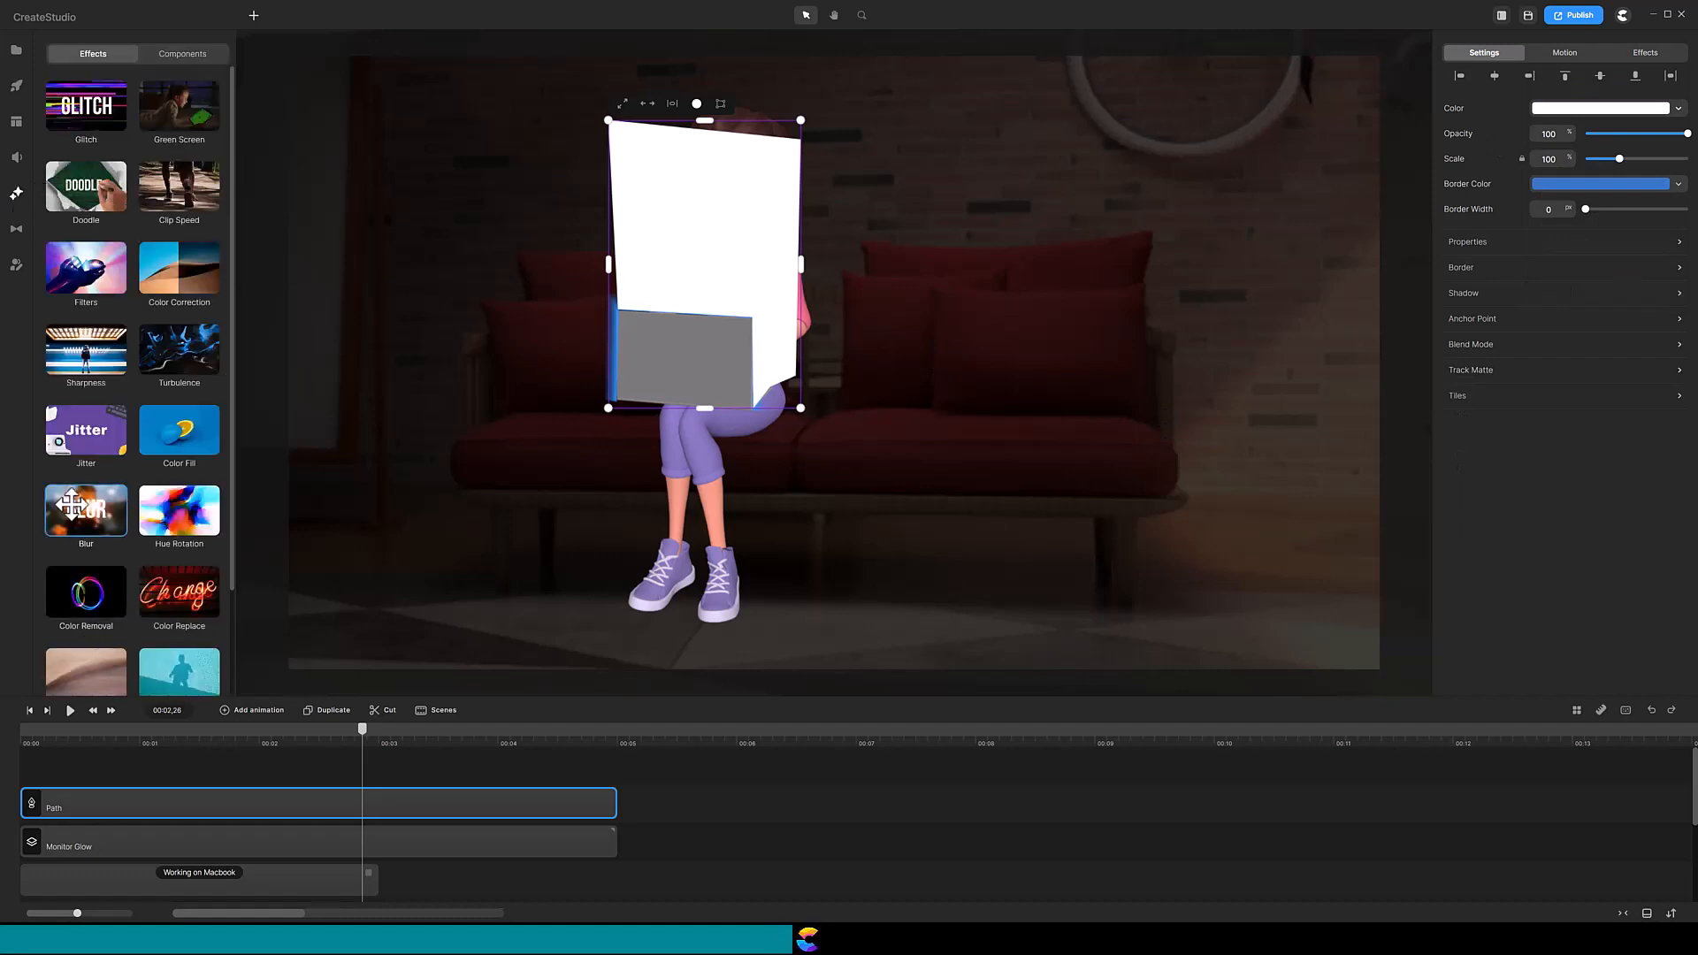
{"action": "left_click_drag", "start_coordinate": [81, 510], "coordinate": [120, 803]}
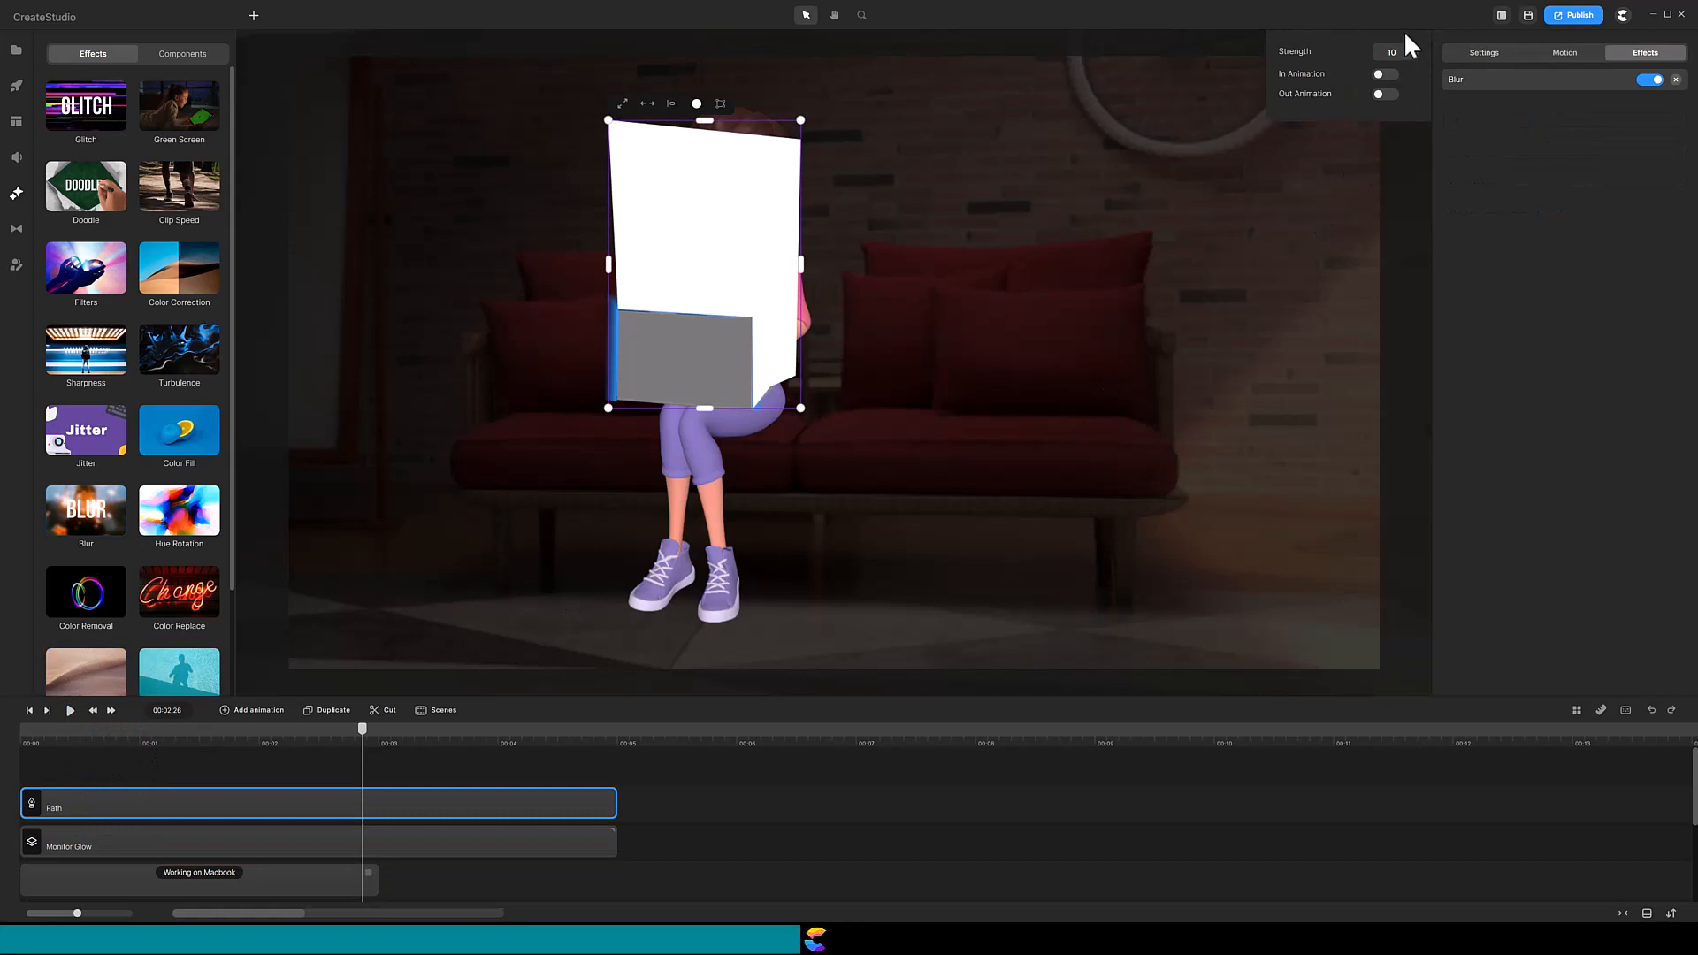
{"action": "left_click", "coordinate": [1404, 55]}
{"action": "type", "text": "50"}
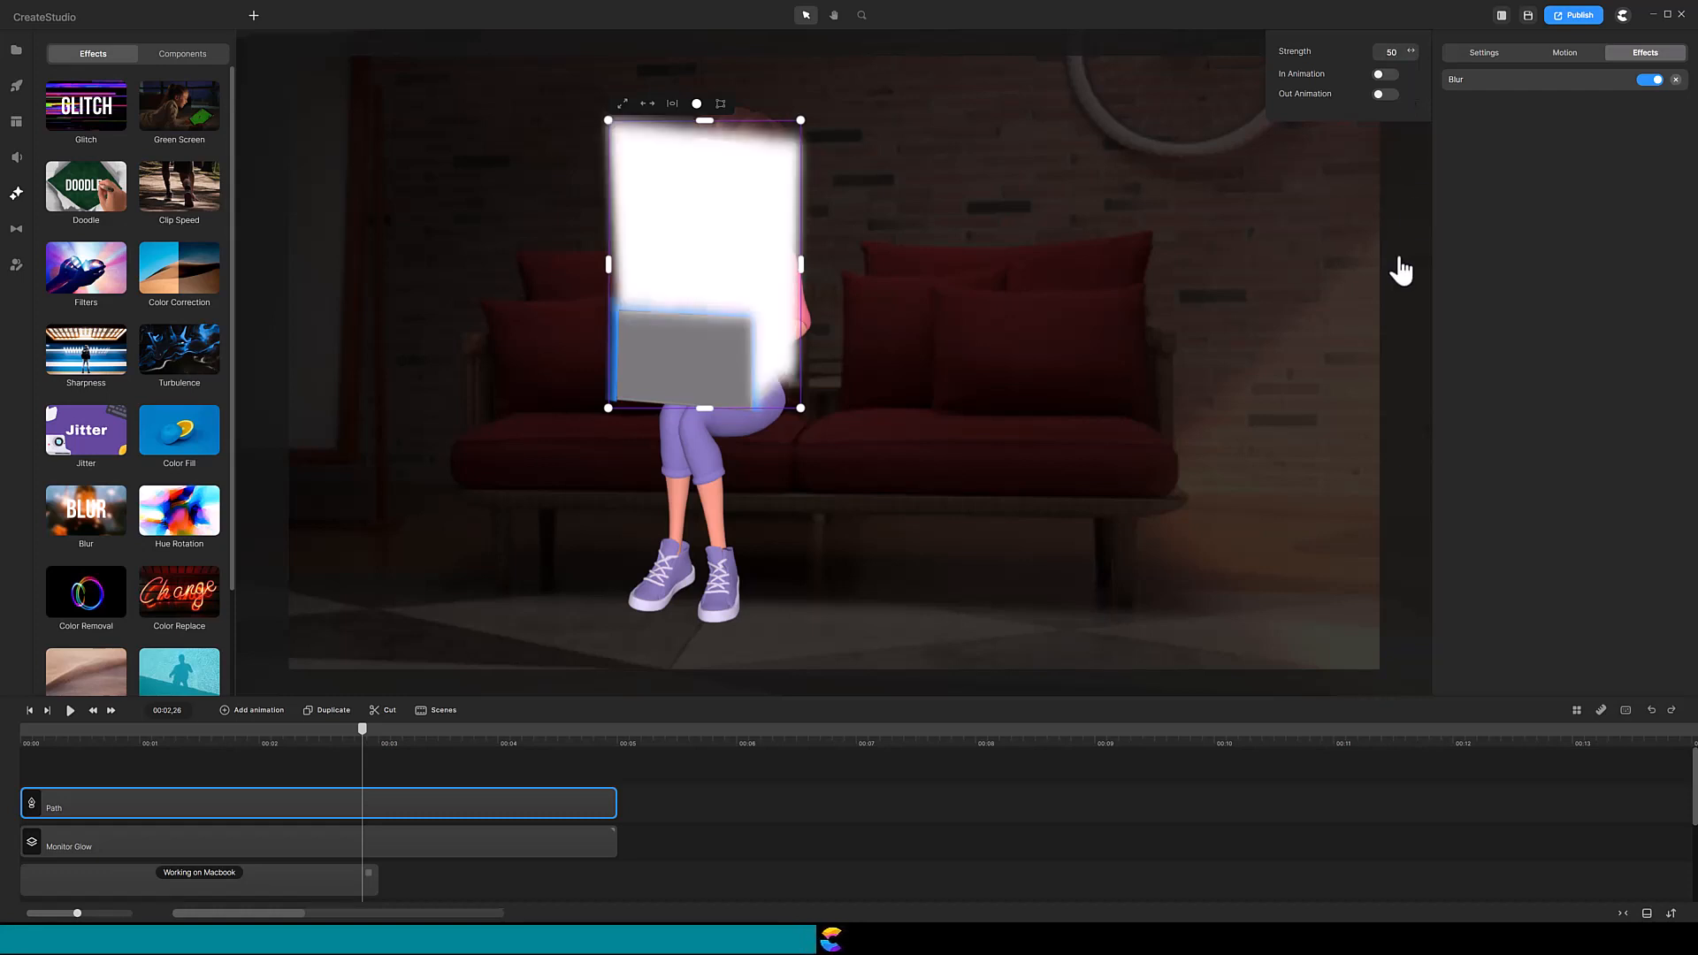
- Use the Path layer as the track matte mask for the upper Working on Macbook clip
{"action": "scroll", "coordinate": [679, 780], "scroll_direction": "down", "scroll_amount": 1}
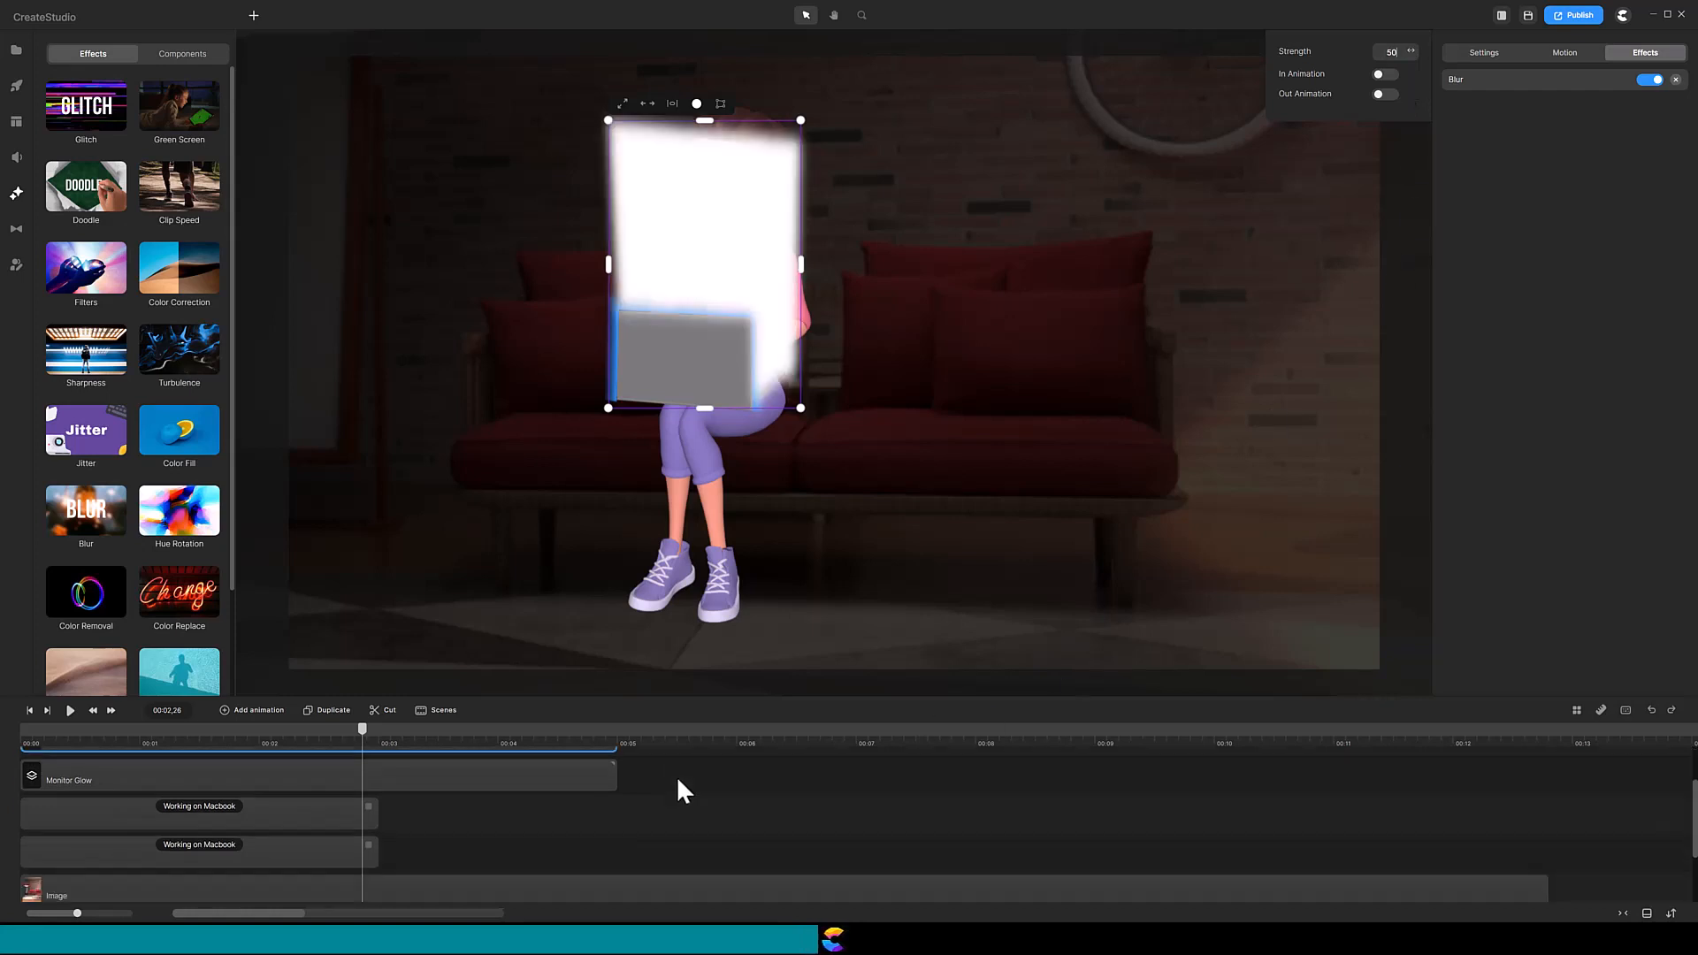
{"action": "left_click", "coordinate": [327, 820]}
{"action": "scroll", "coordinate": [1555, 597], "scroll_direction": "down", "scroll_amount": 2}
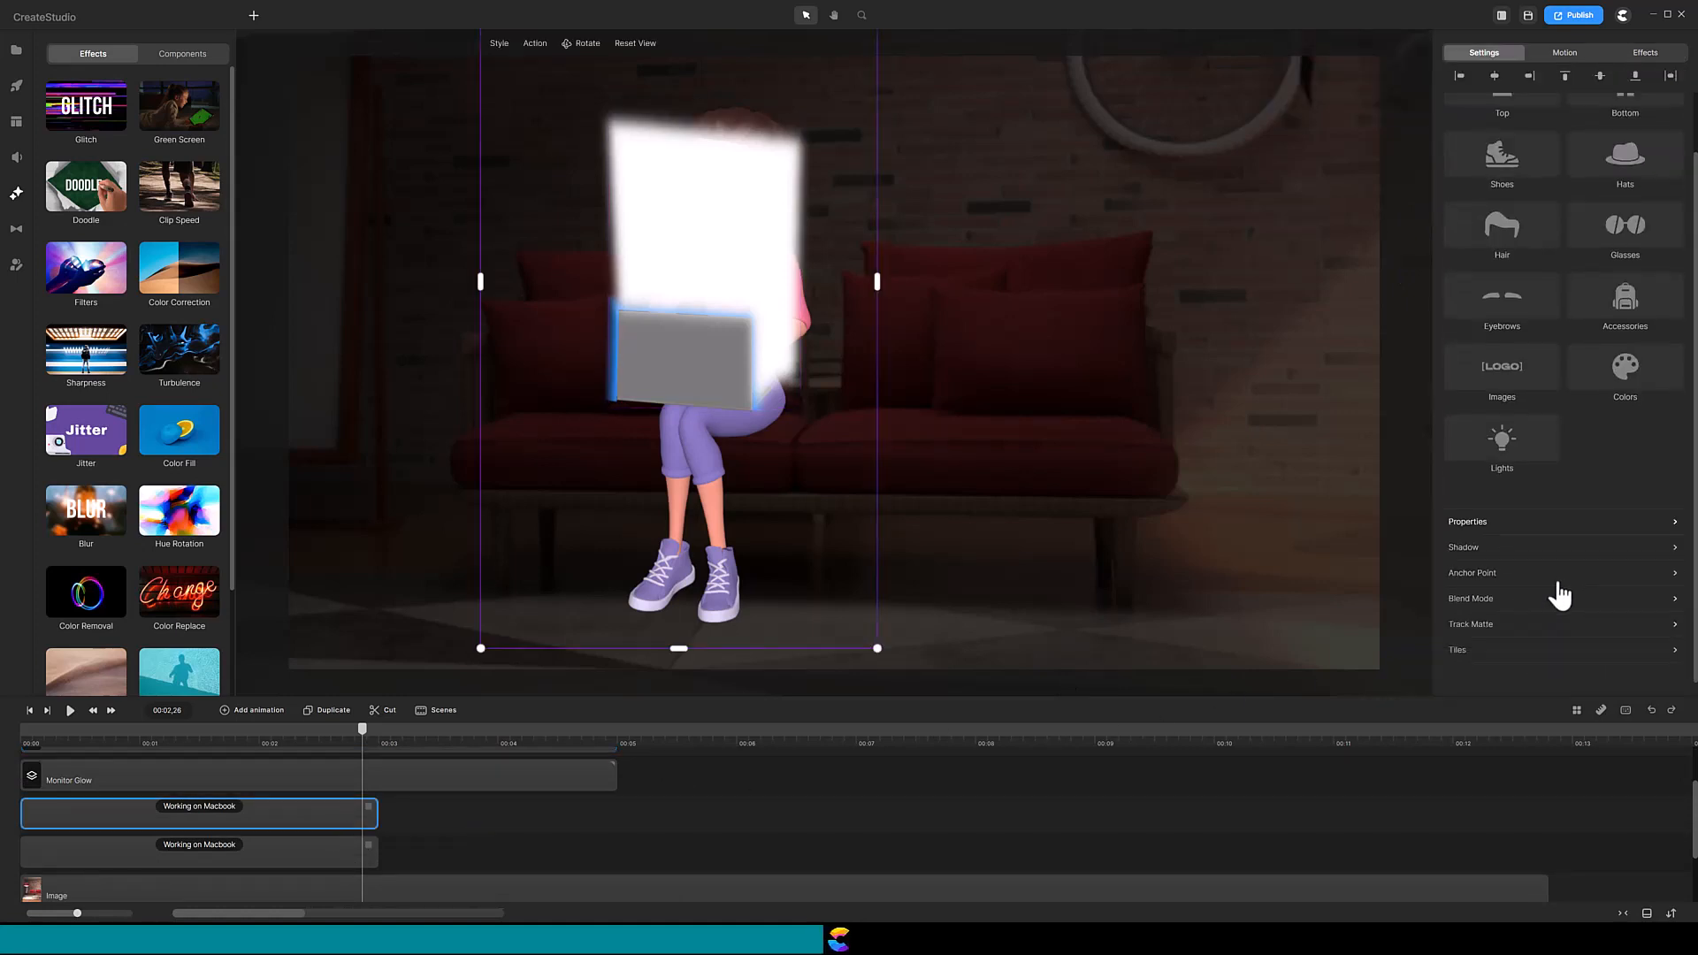
{"action": "left_click", "coordinate": [1470, 628]}
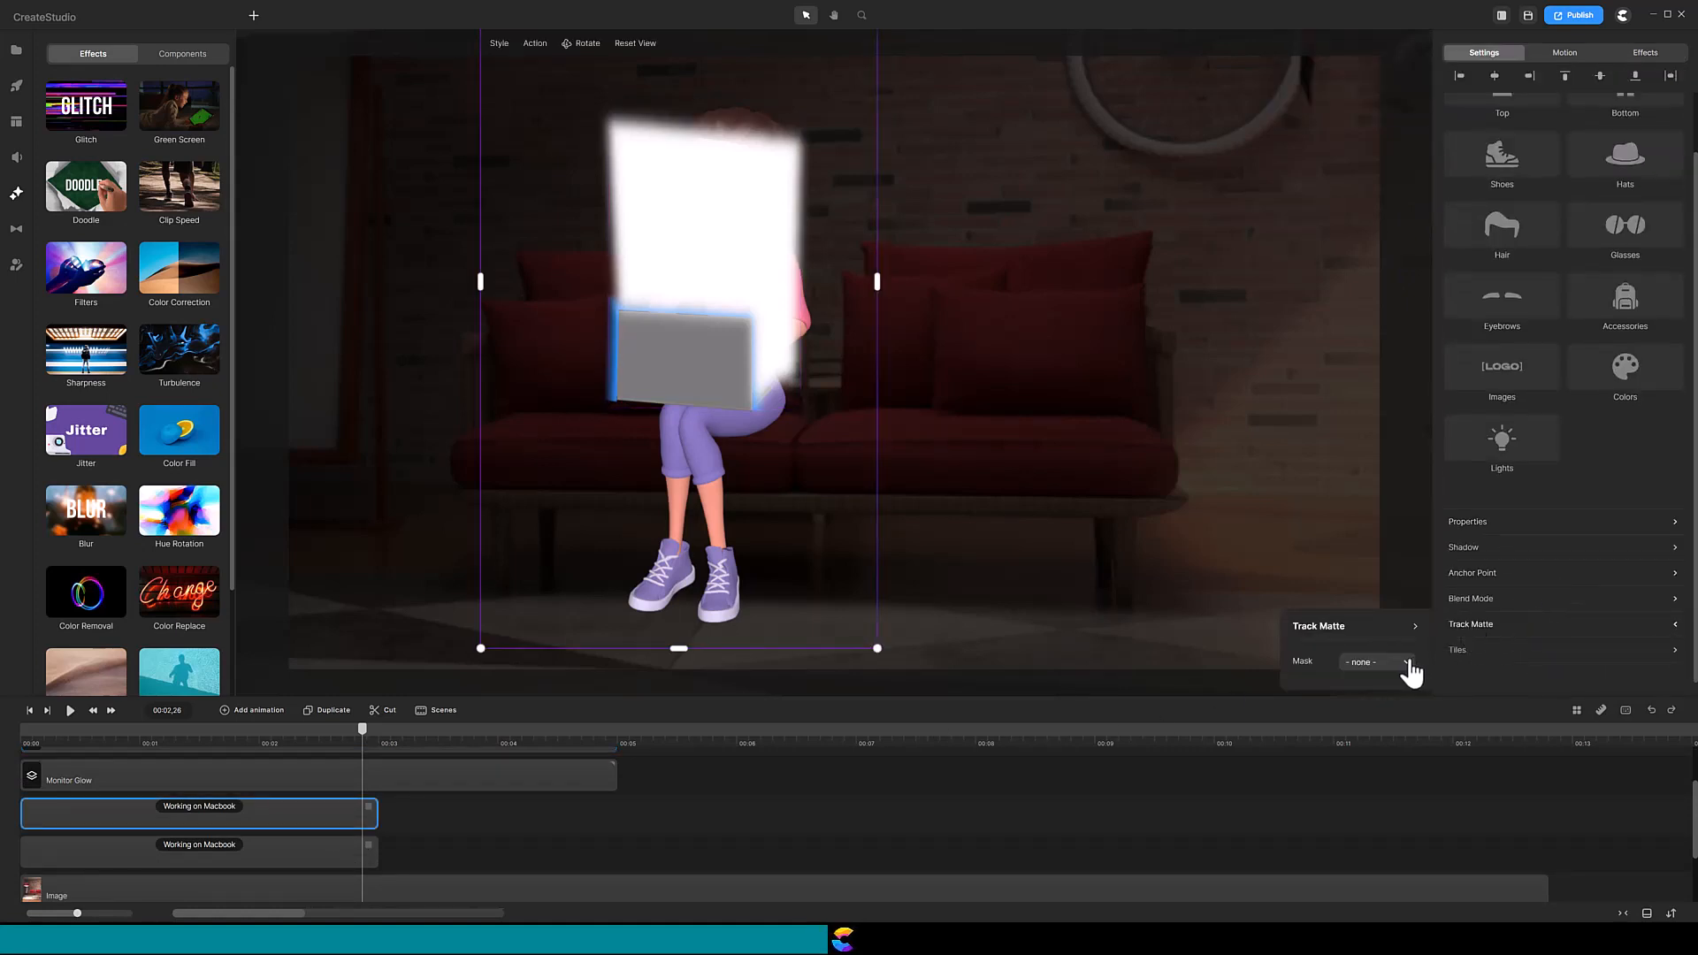
{"action": "left_click", "coordinate": [1407, 665]}
{"action": "left_click", "coordinate": [1358, 782]}
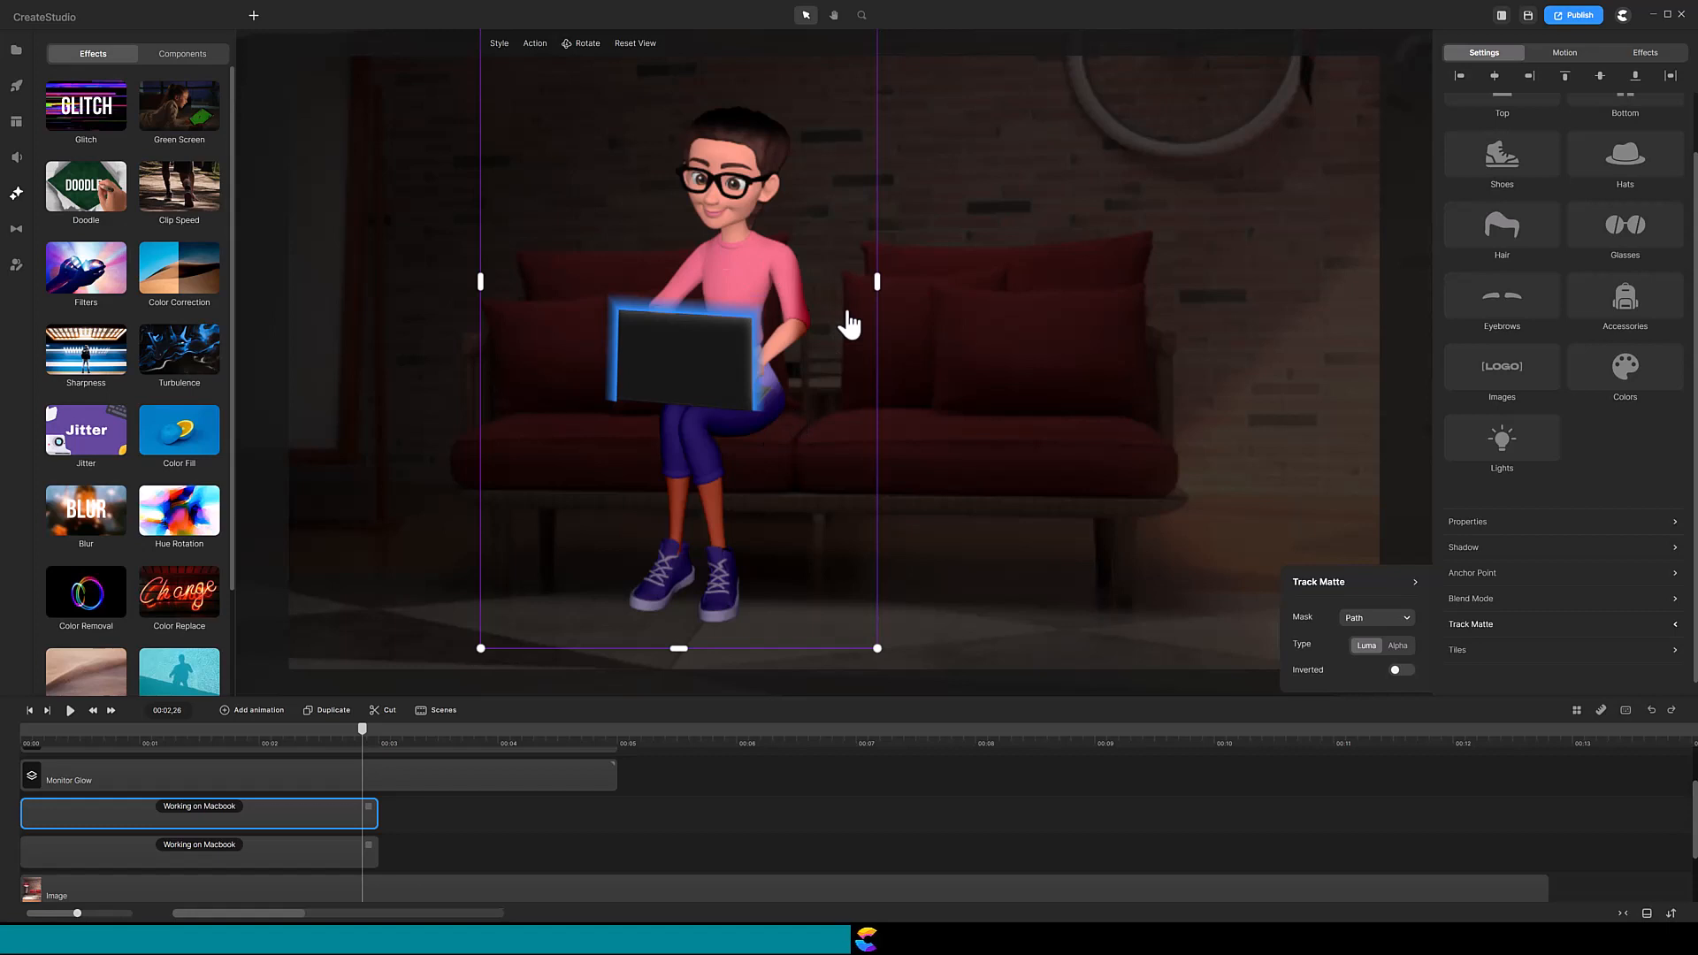
- Lower the Monitor Glow group's opacity to 32%
{"action": "left_click", "coordinate": [395, 780]}
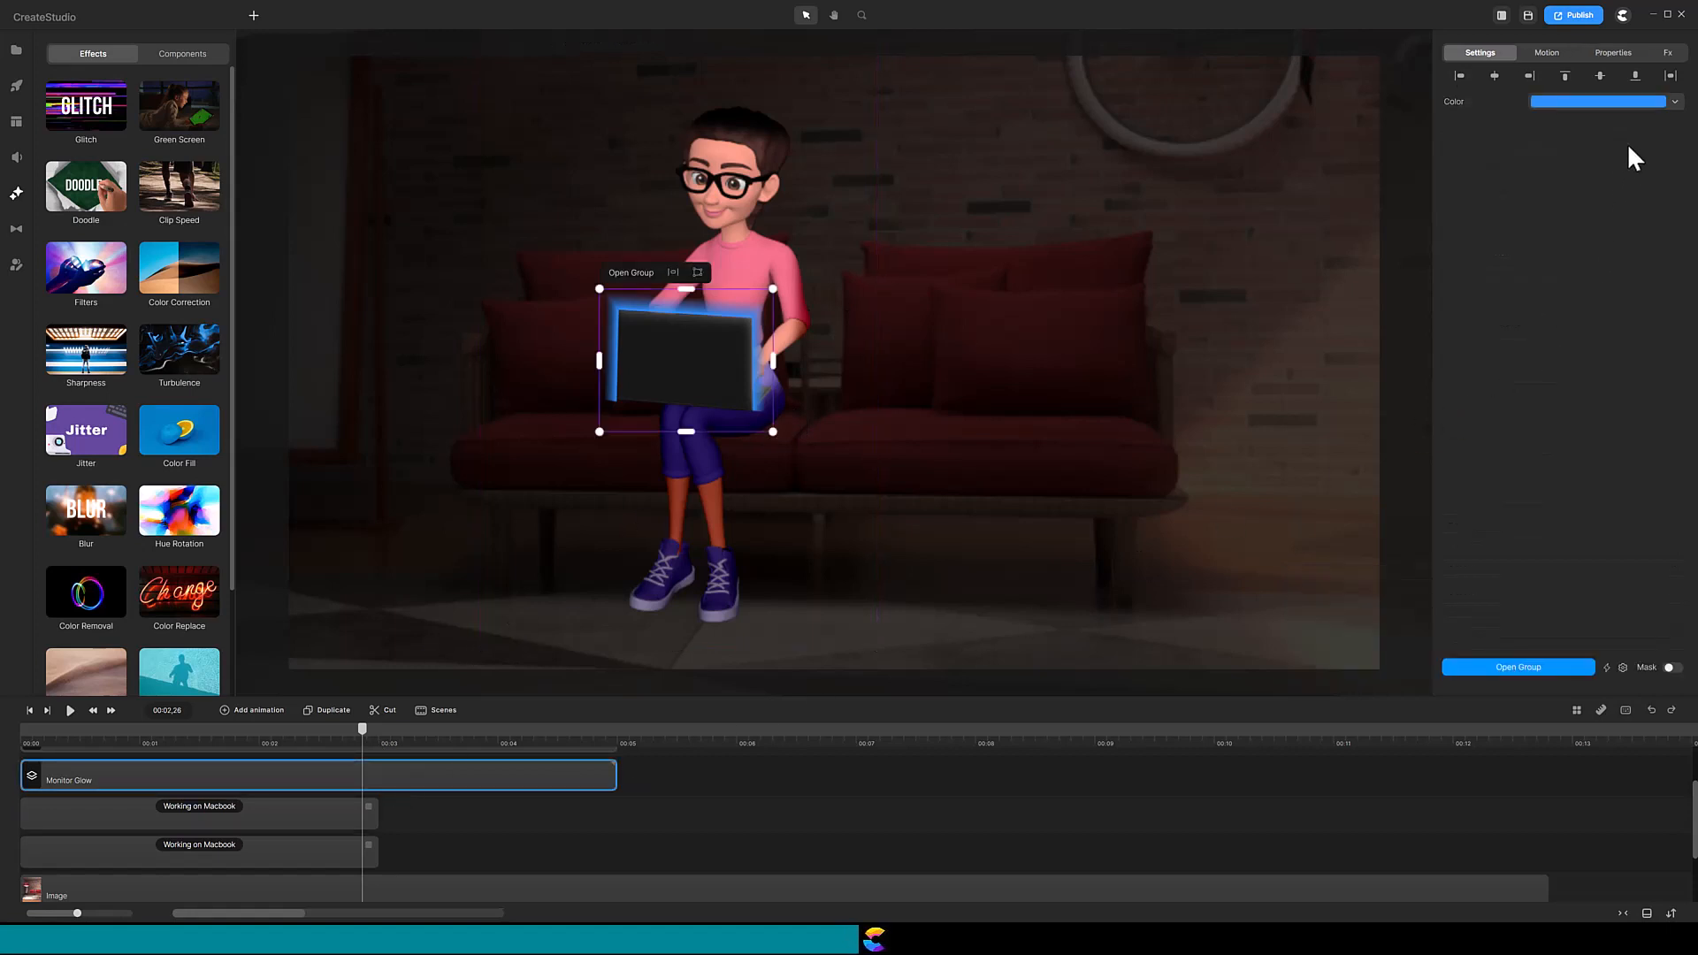
{"action": "left_click", "coordinate": [1610, 64]}
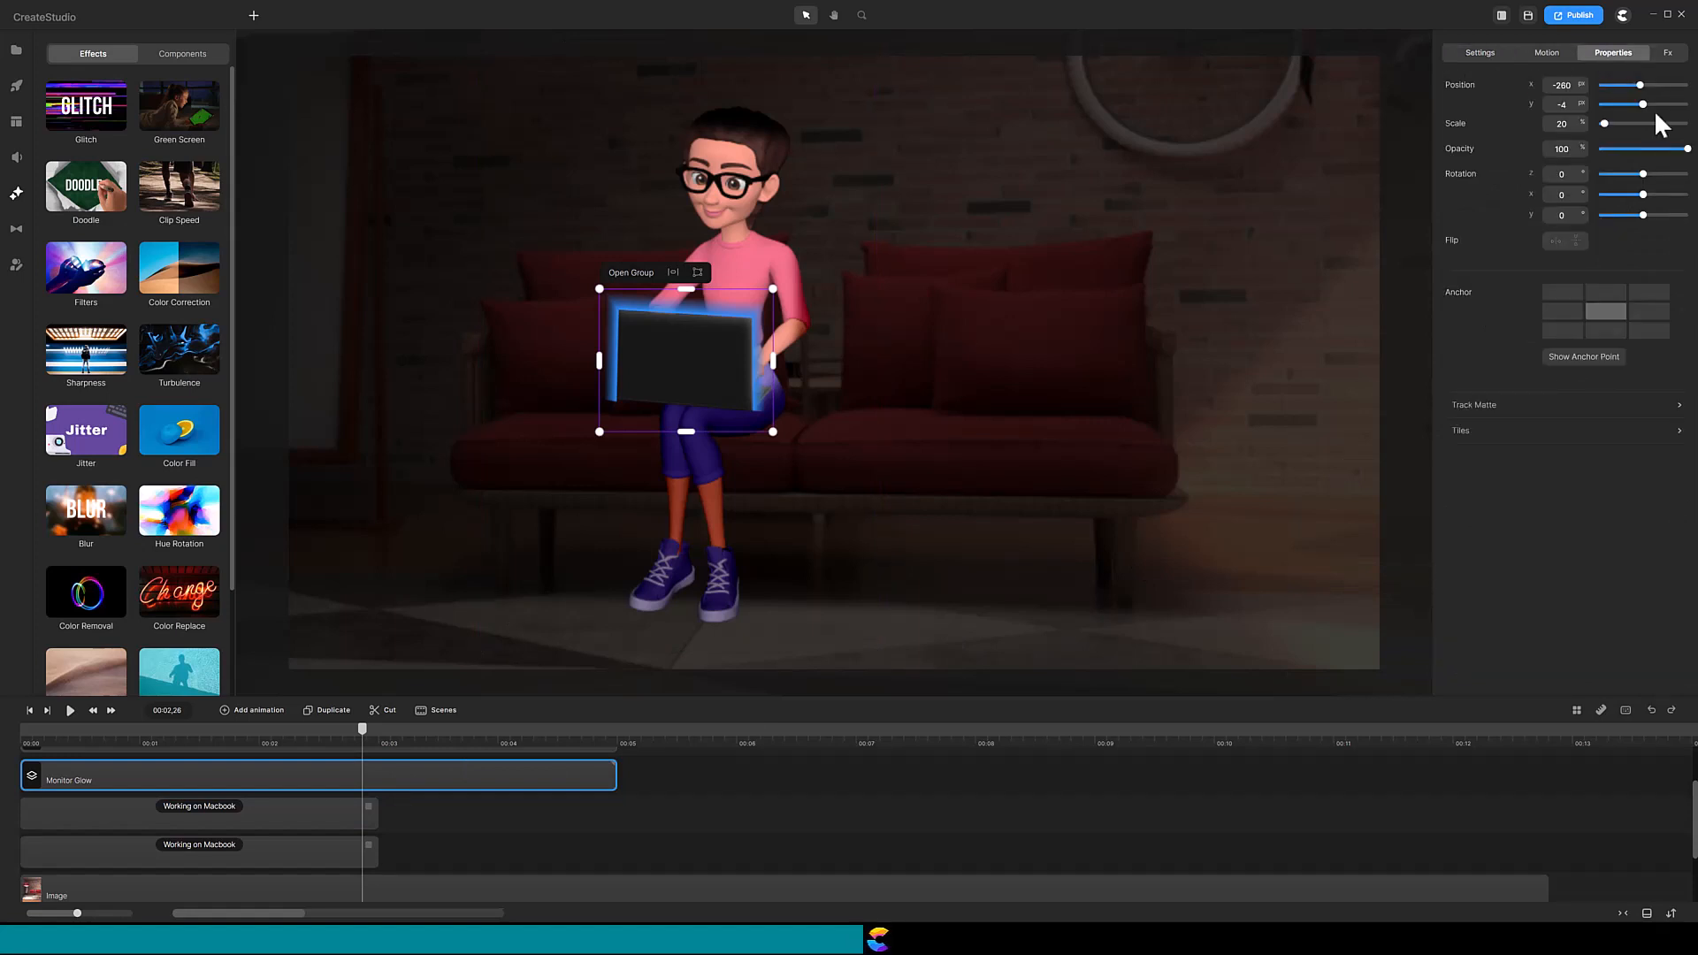
{"action": "left_click_drag", "start_coordinate": [1687, 151], "coordinate": [1631, 150]}
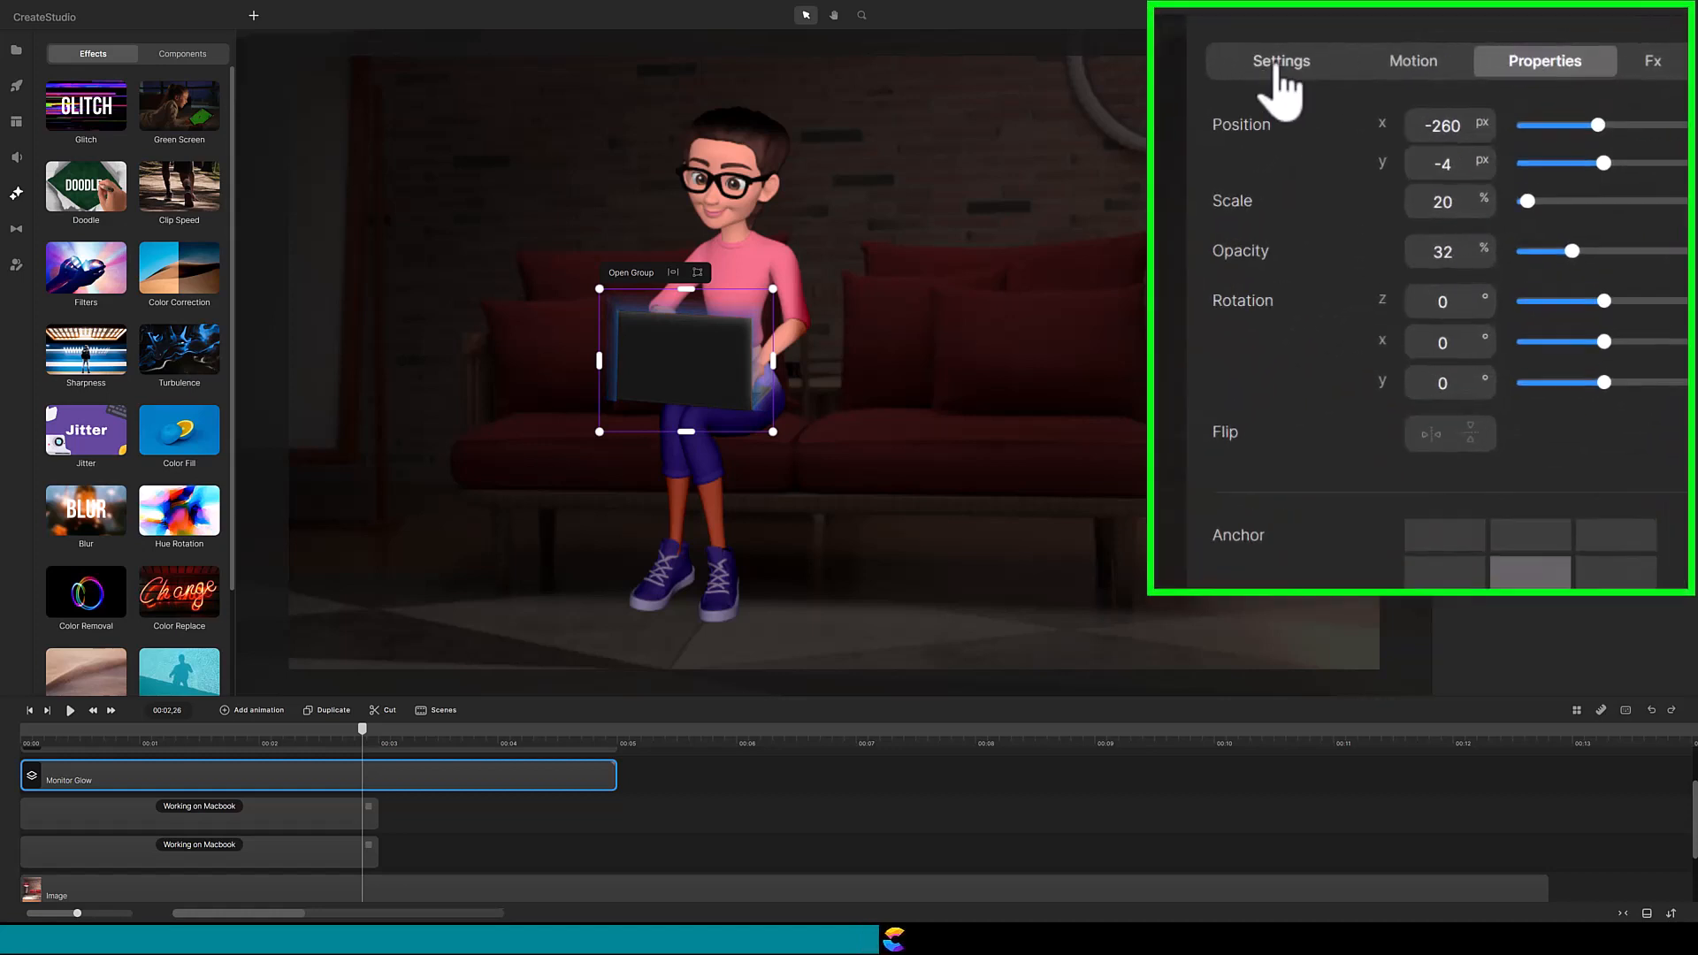
- Copy the hex code of the Monitor Glow group's color
{"action": "left_click", "coordinate": [1274, 69]}
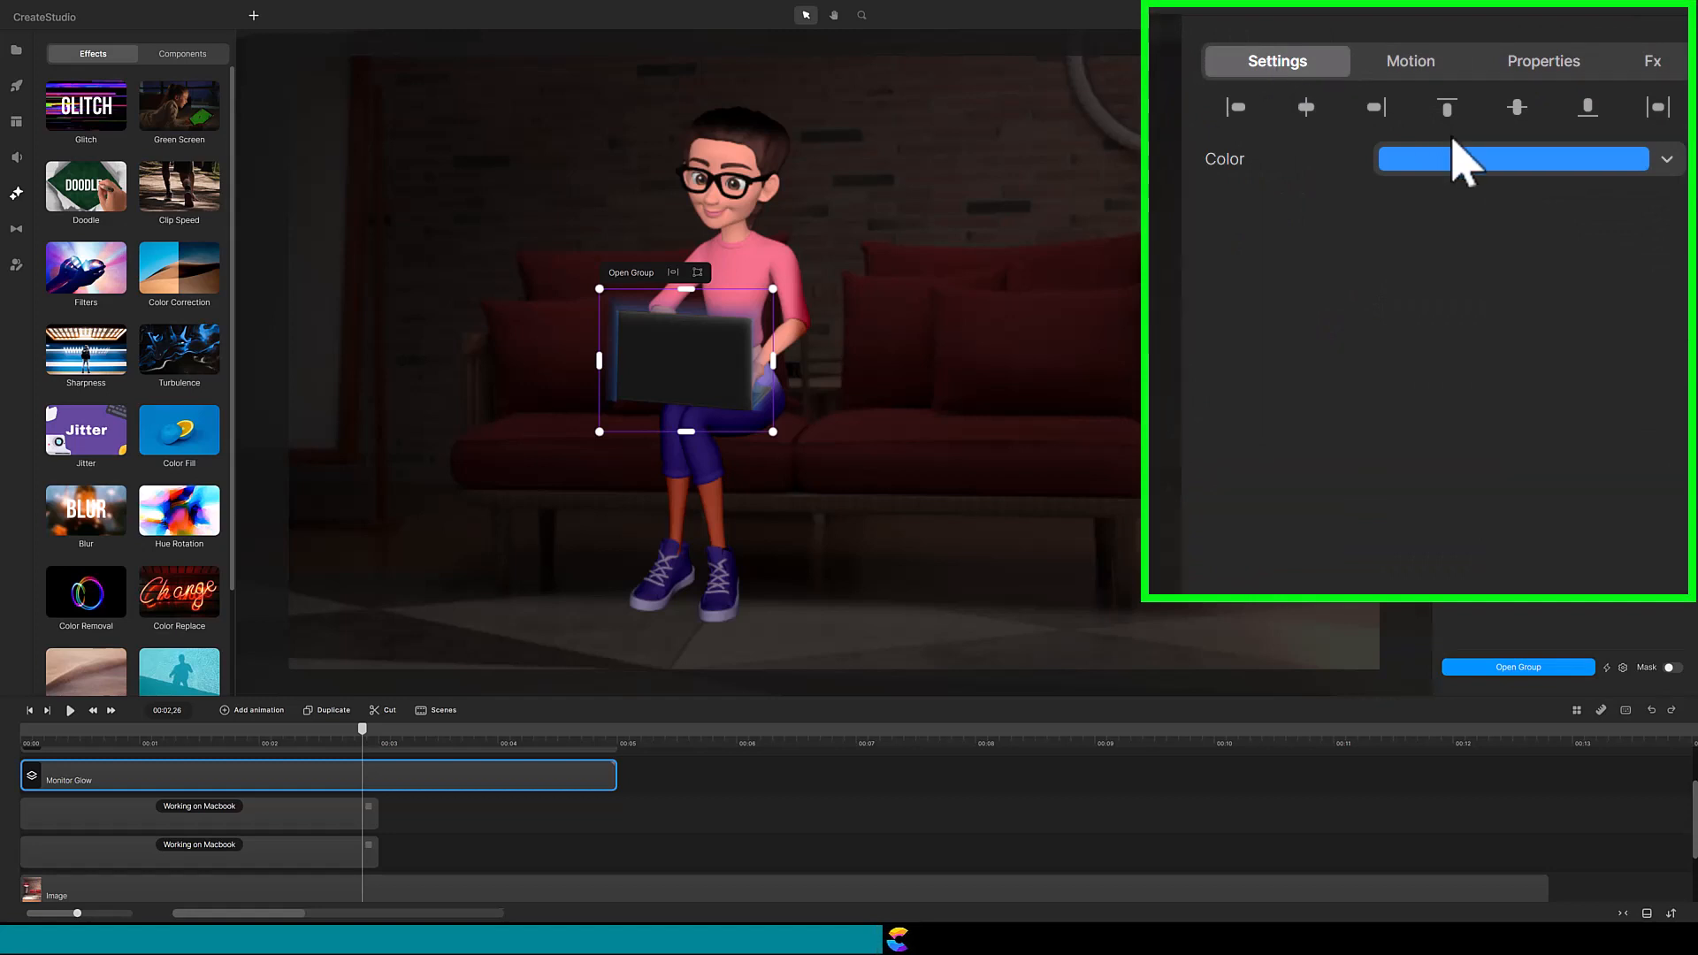
{"action": "left_click", "coordinate": [1645, 168]}
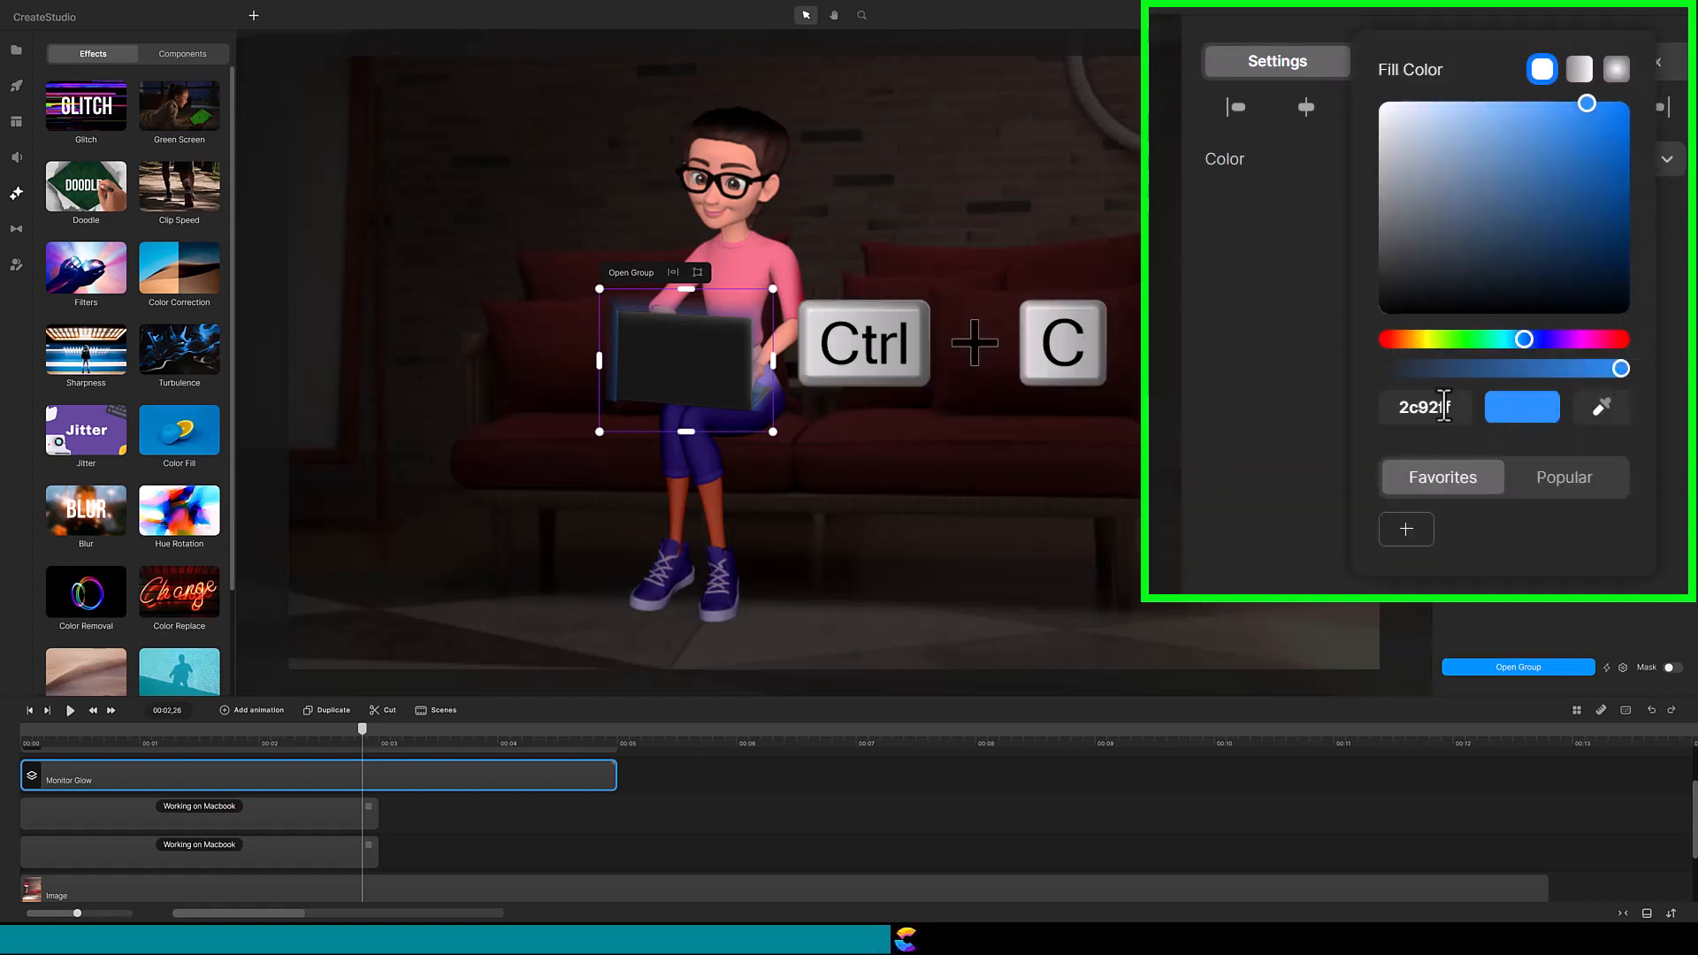
{"action": "left_click_drag", "start_coordinate": [1455, 408], "coordinate": [1396, 409]}
{"action": "key", "text": "ctrl+c"}
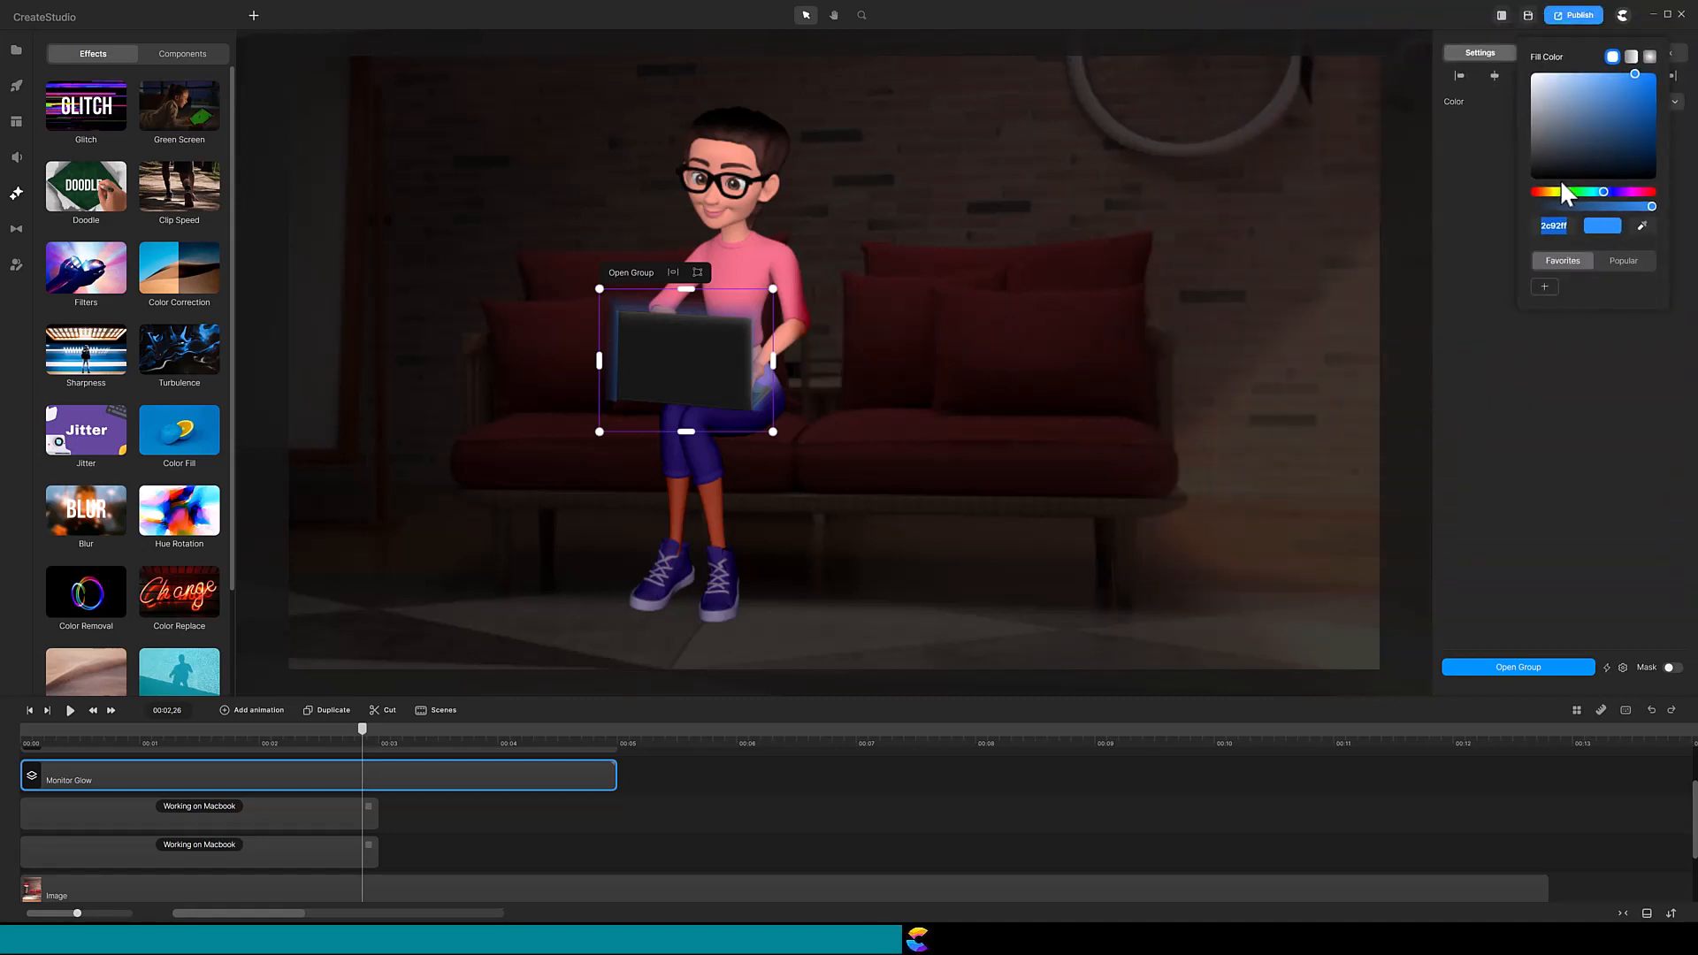
- Set the upper Working on Macbook clip's frontal light color to the copied hex code 2c92ff
{"action": "left_click", "coordinate": [318, 824]}
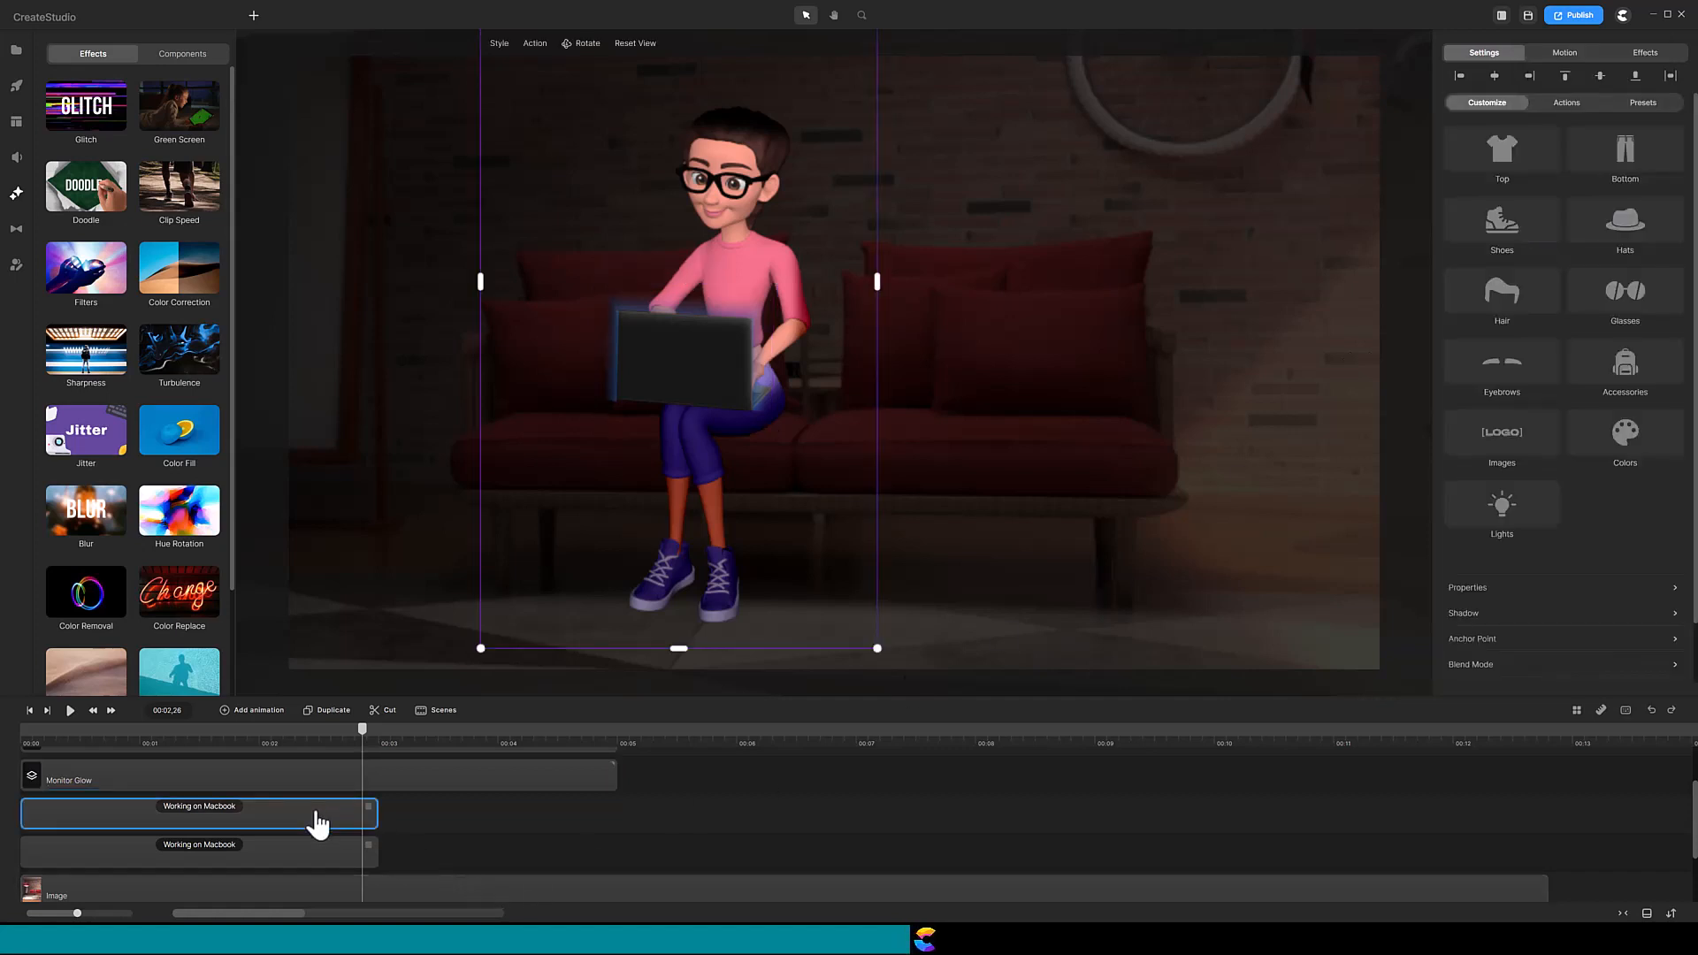
{"action": "left_click", "coordinate": [1513, 519]}
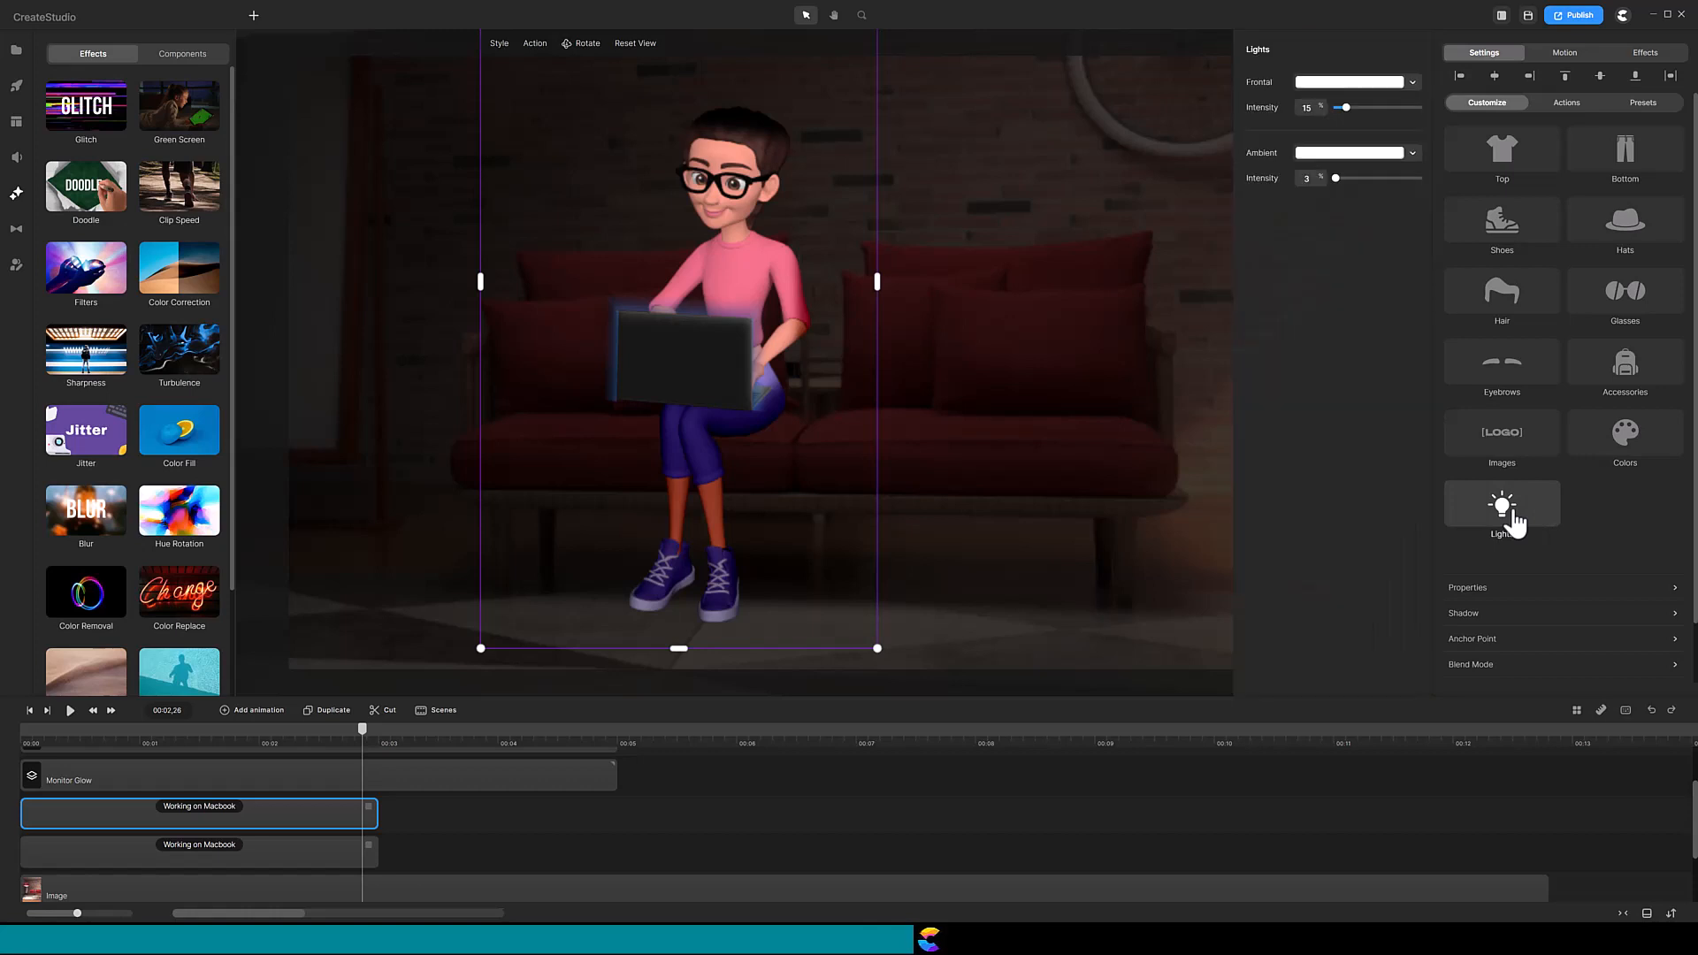
{"action": "left_click", "coordinate": [1413, 83]}
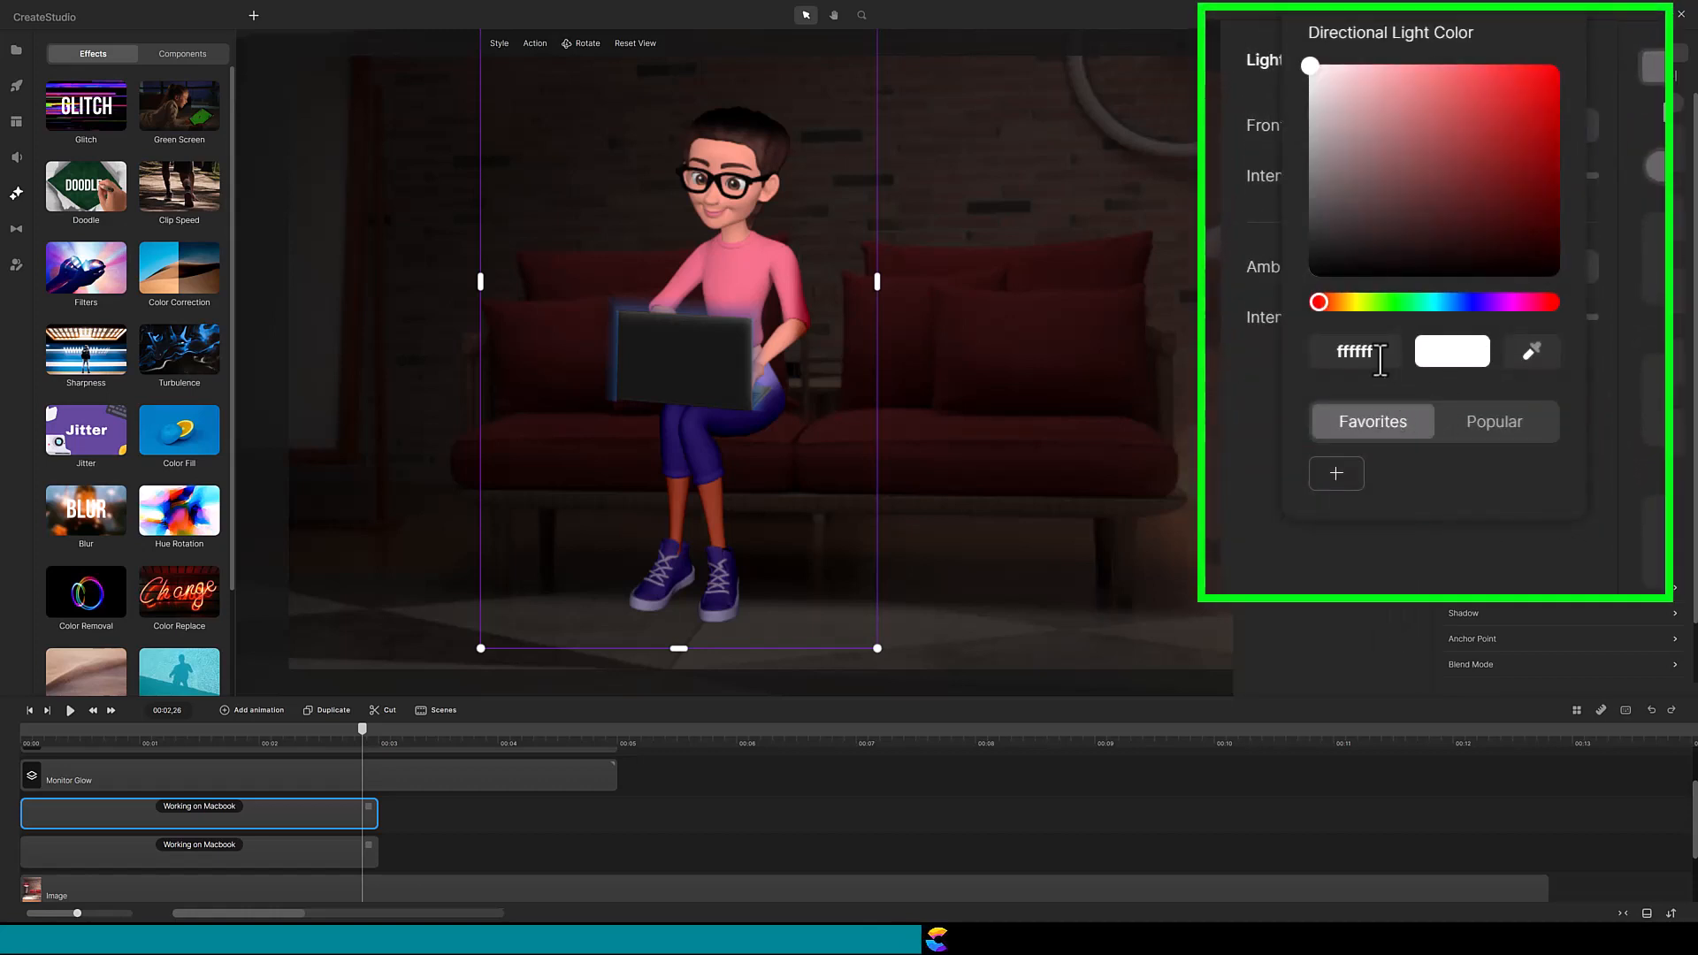
{"action": "left_click_drag", "start_coordinate": [1376, 352], "coordinate": [1315, 358]}
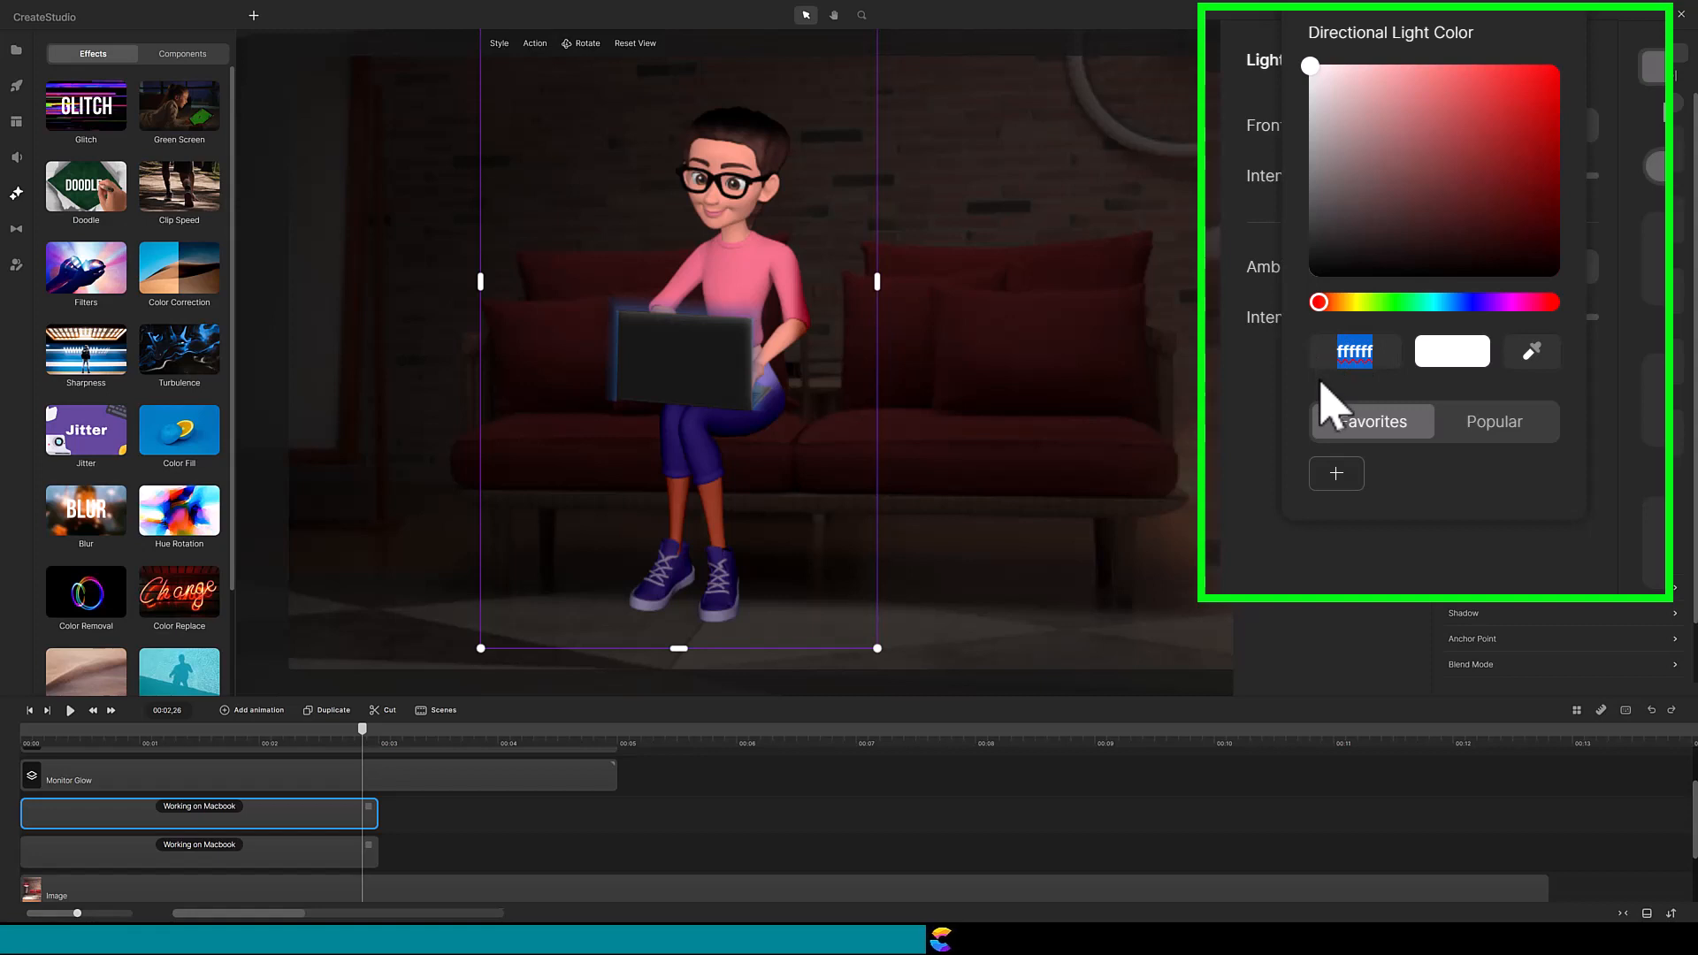
{"action": "key", "text": "ctrl+v"}
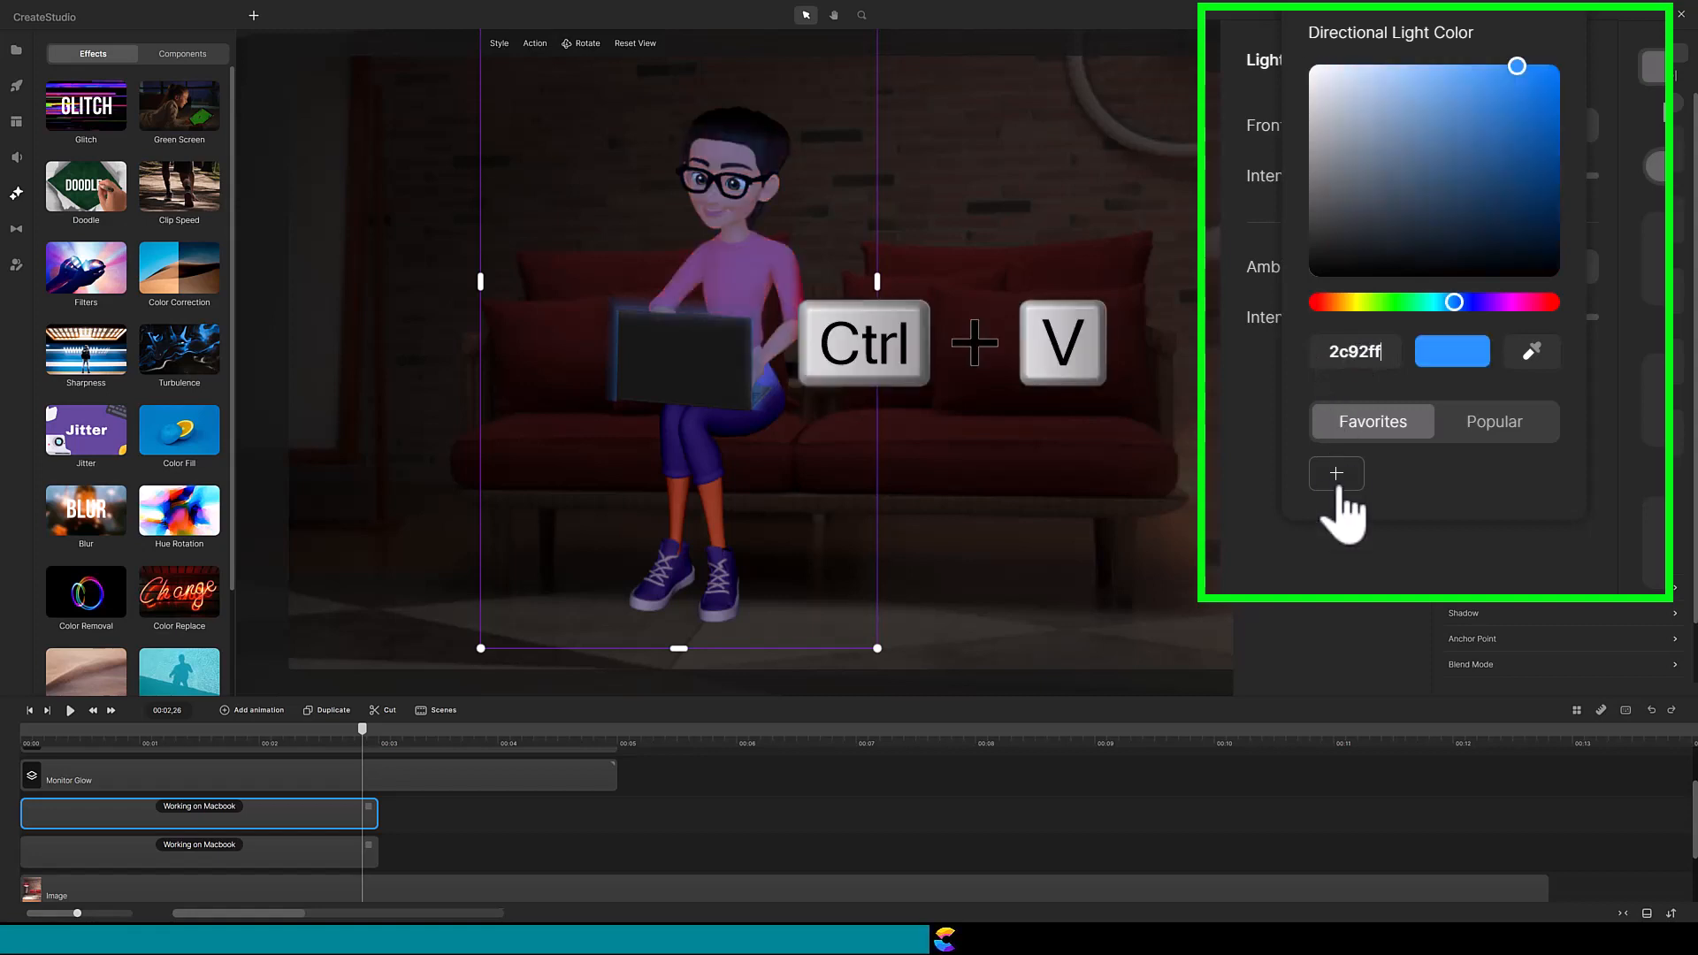
{"action": "left_click", "coordinate": [1308, 320]}
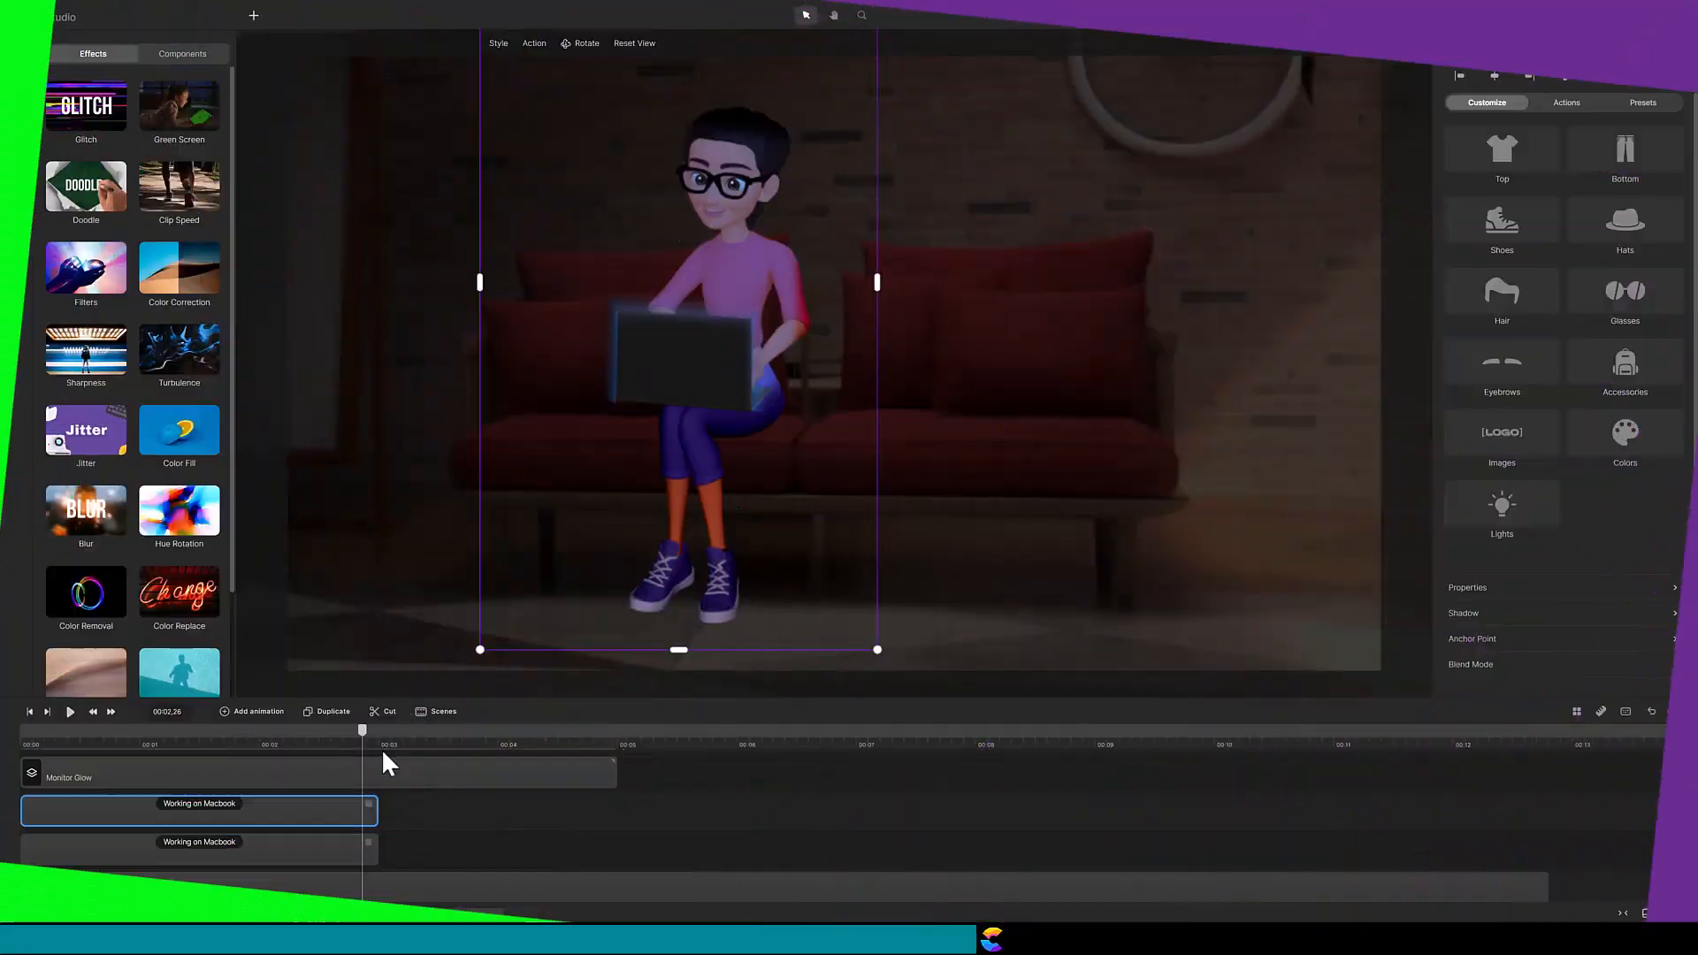
- Add a rectangle at the start of the timeline, scale it to 3%, and place it over the character's glasses
{"action": "left_click", "coordinate": [31, 718]}
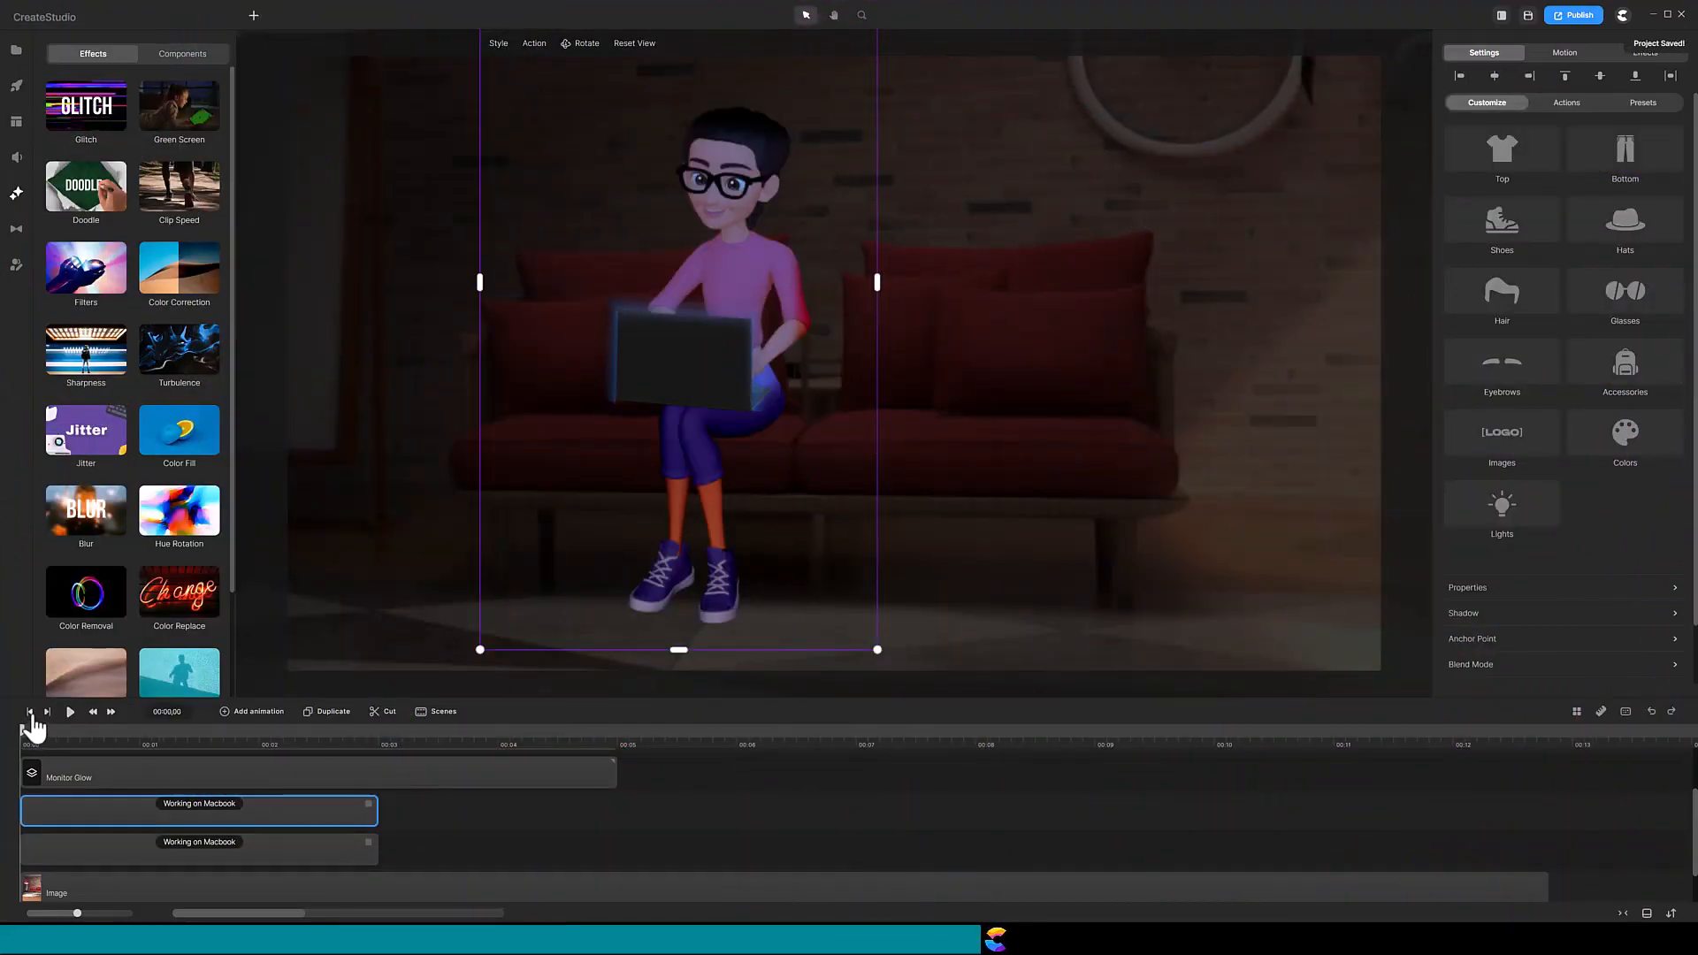
{"action": "left_click", "coordinate": [255, 17]}
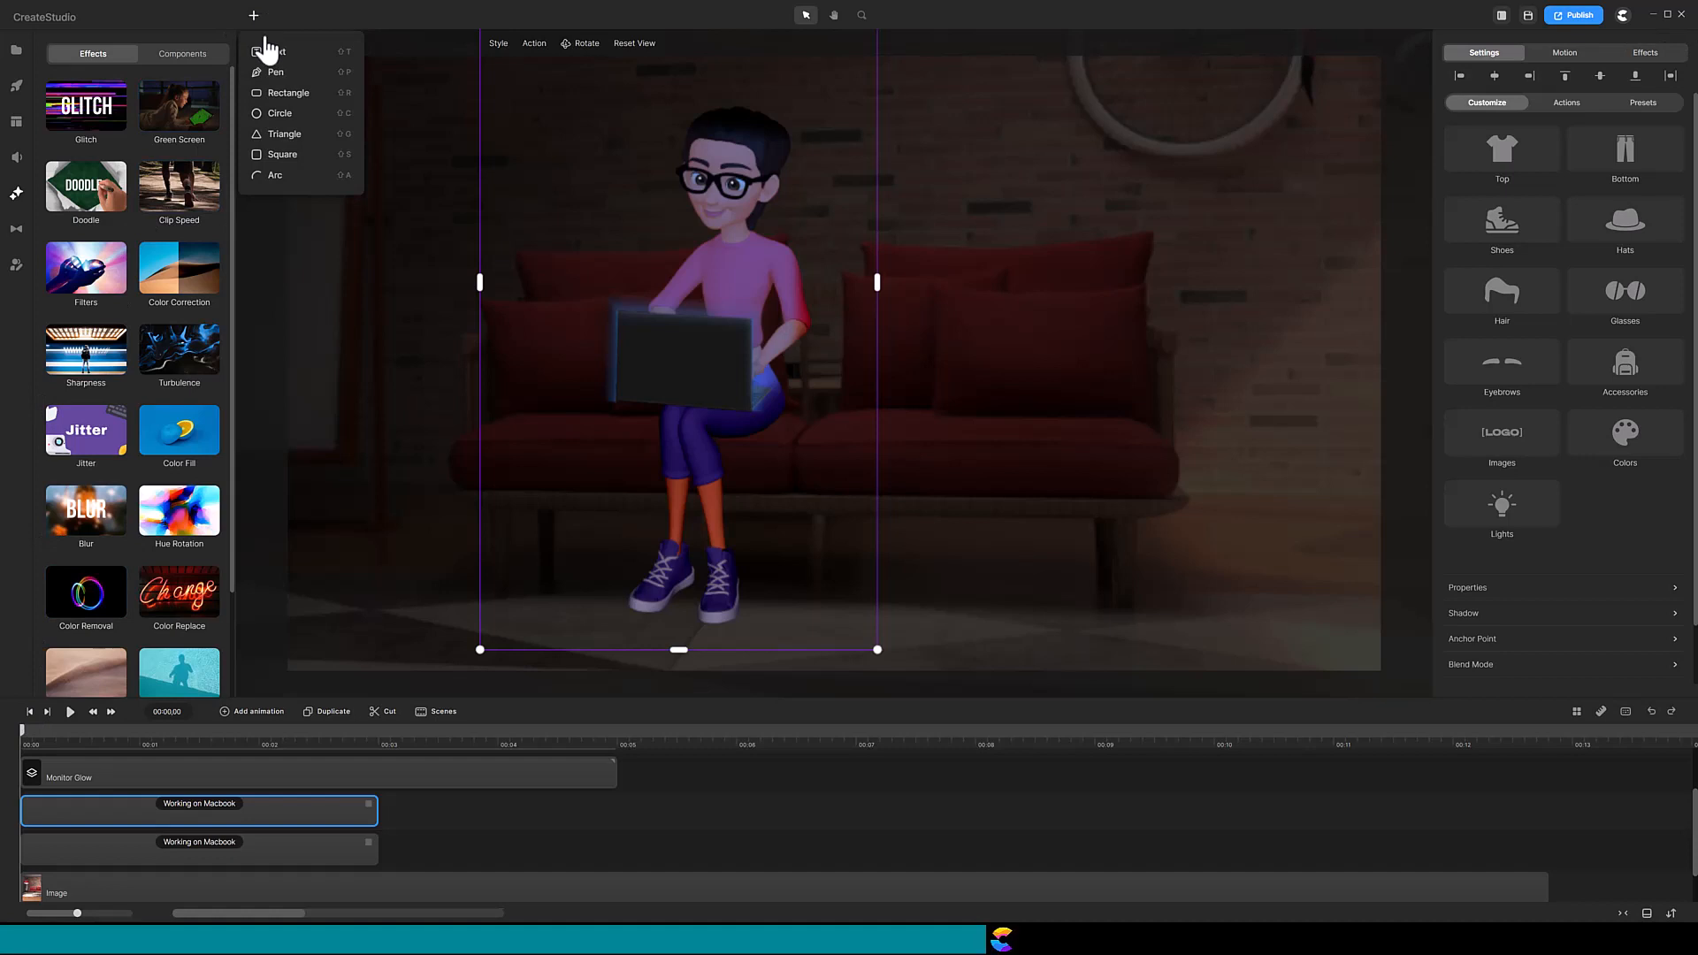
{"action": "left_click", "coordinate": [286, 104]}
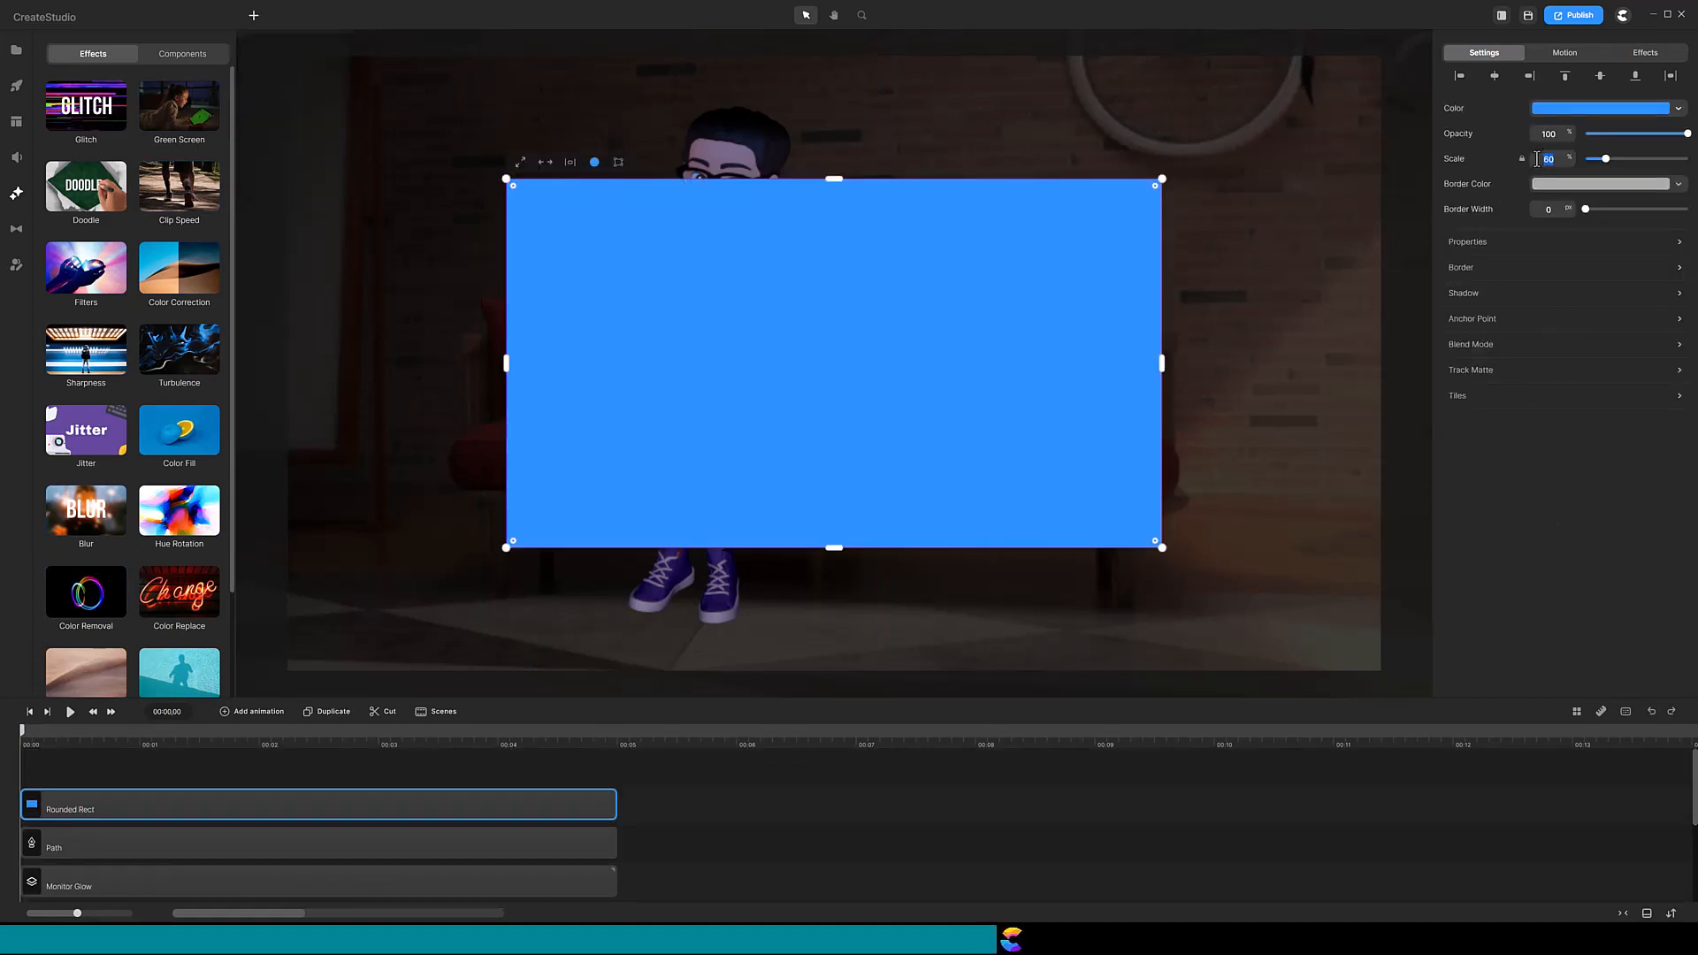
{"action": "type", "text": "3"}
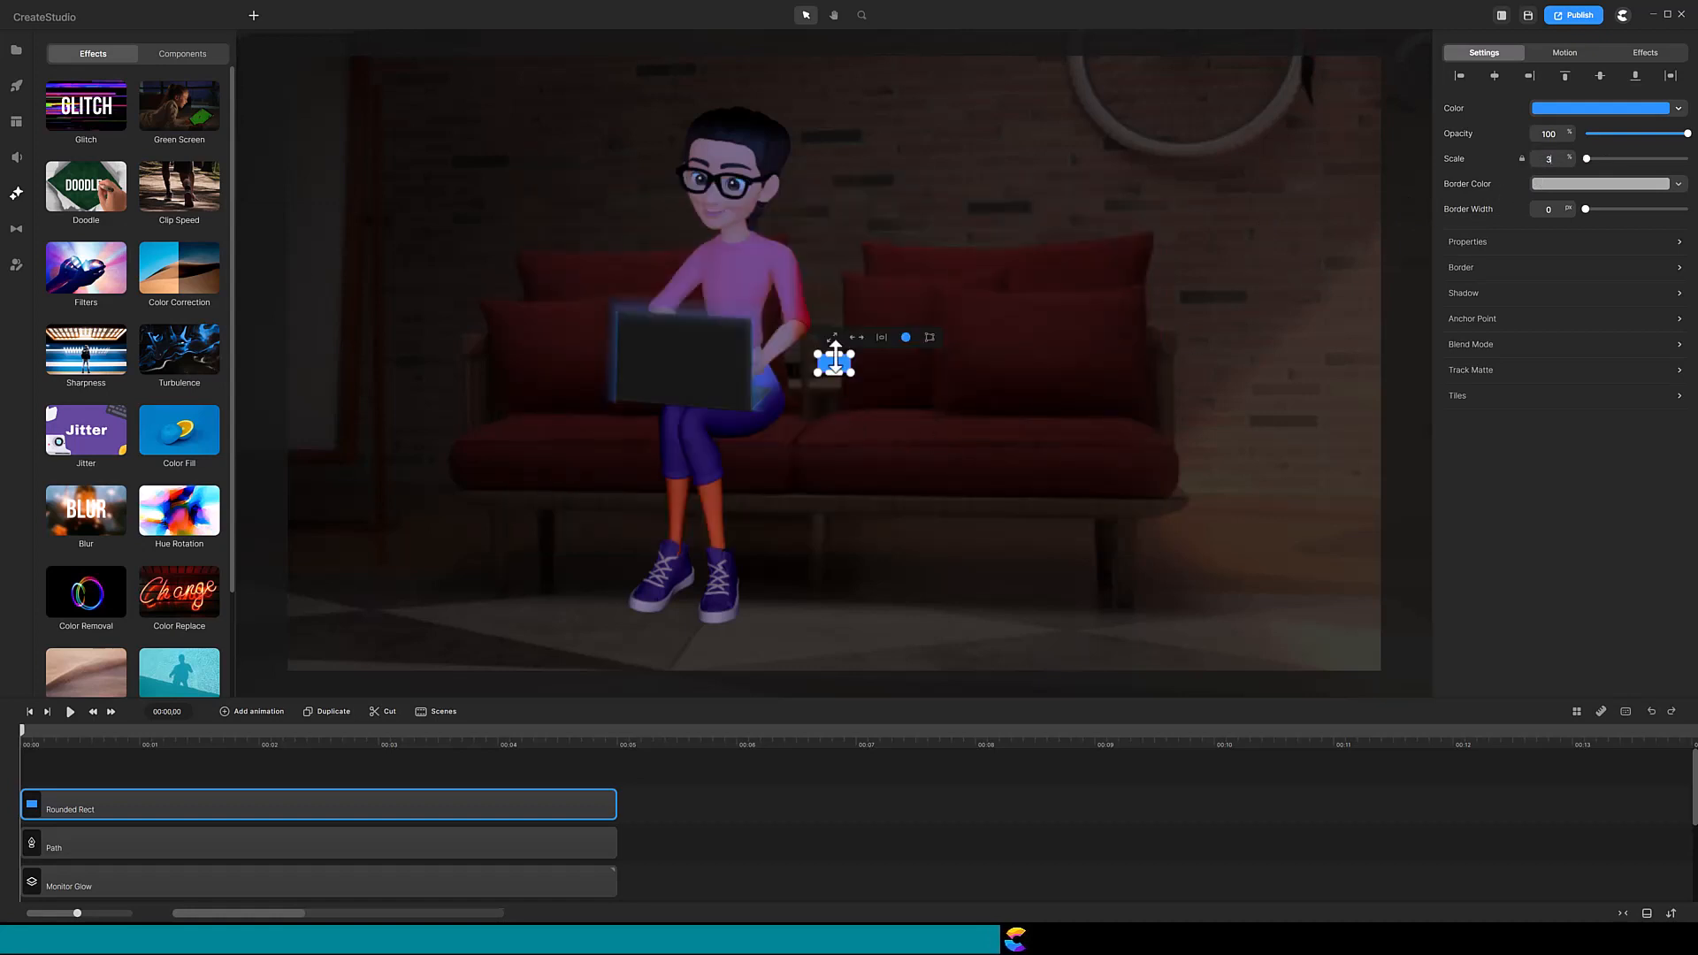
{"action": "left_click_drag", "start_coordinate": [833, 364], "coordinate": [695, 180]}
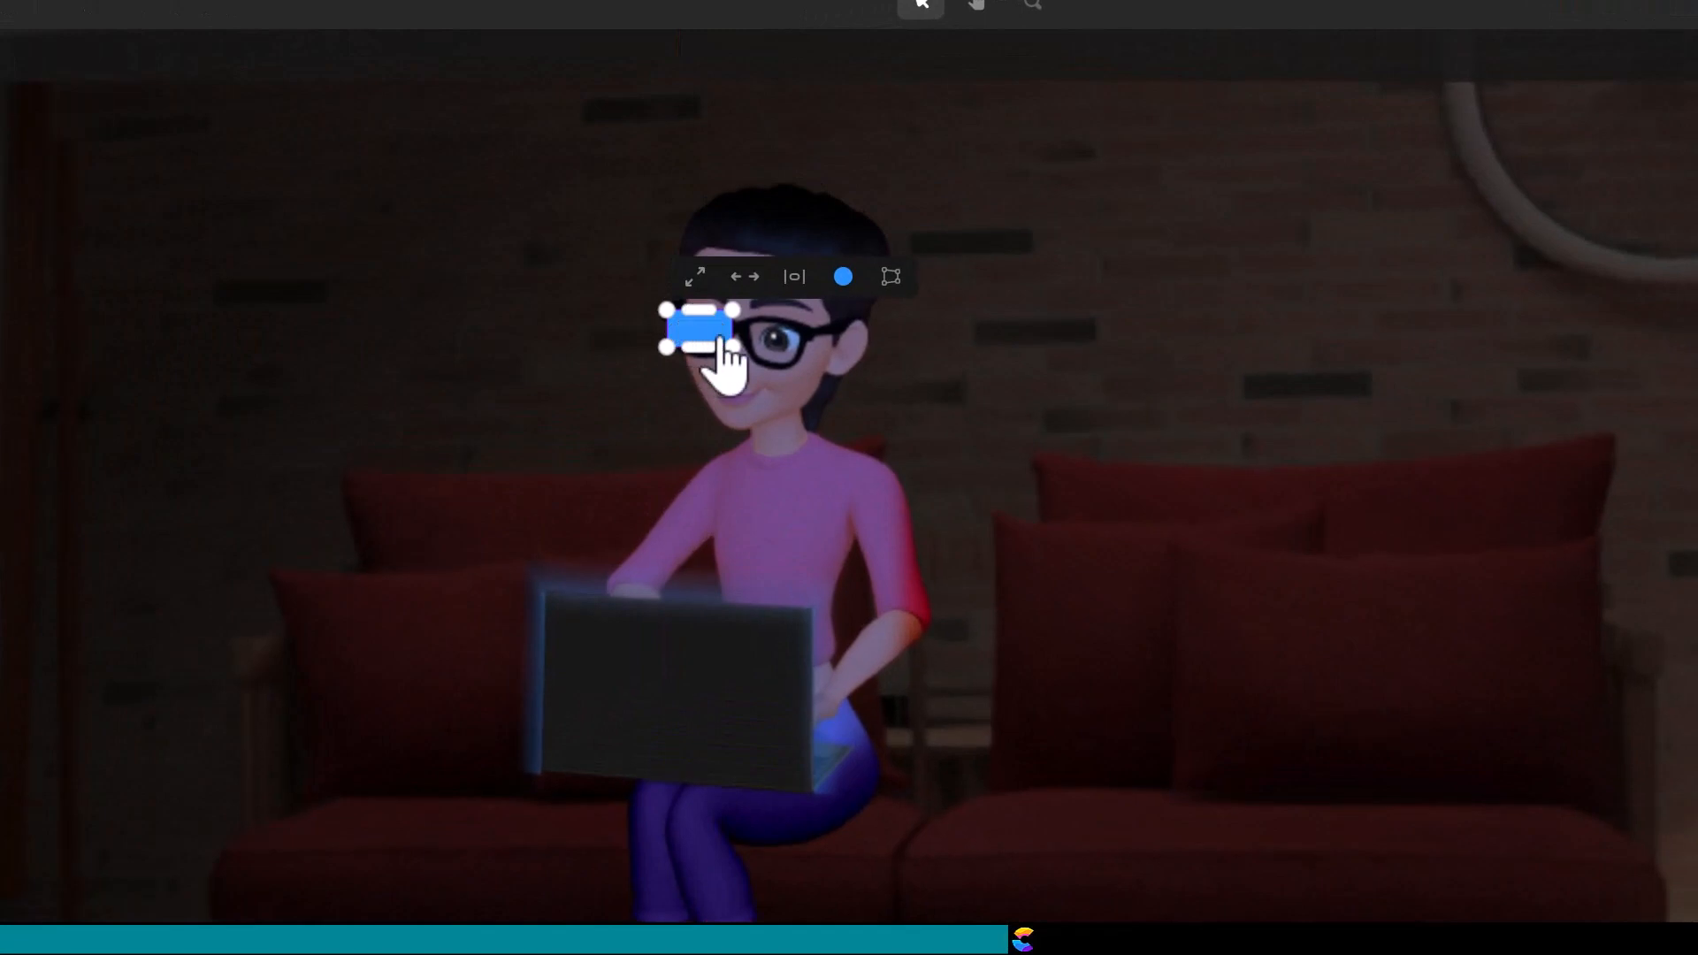
- Shrink the rectangle to 1% scale and nudge it to sit within the character's left-hand glasses lens
{"action": "left_click_drag", "start_coordinate": [733, 307], "coordinate": [707, 325]}
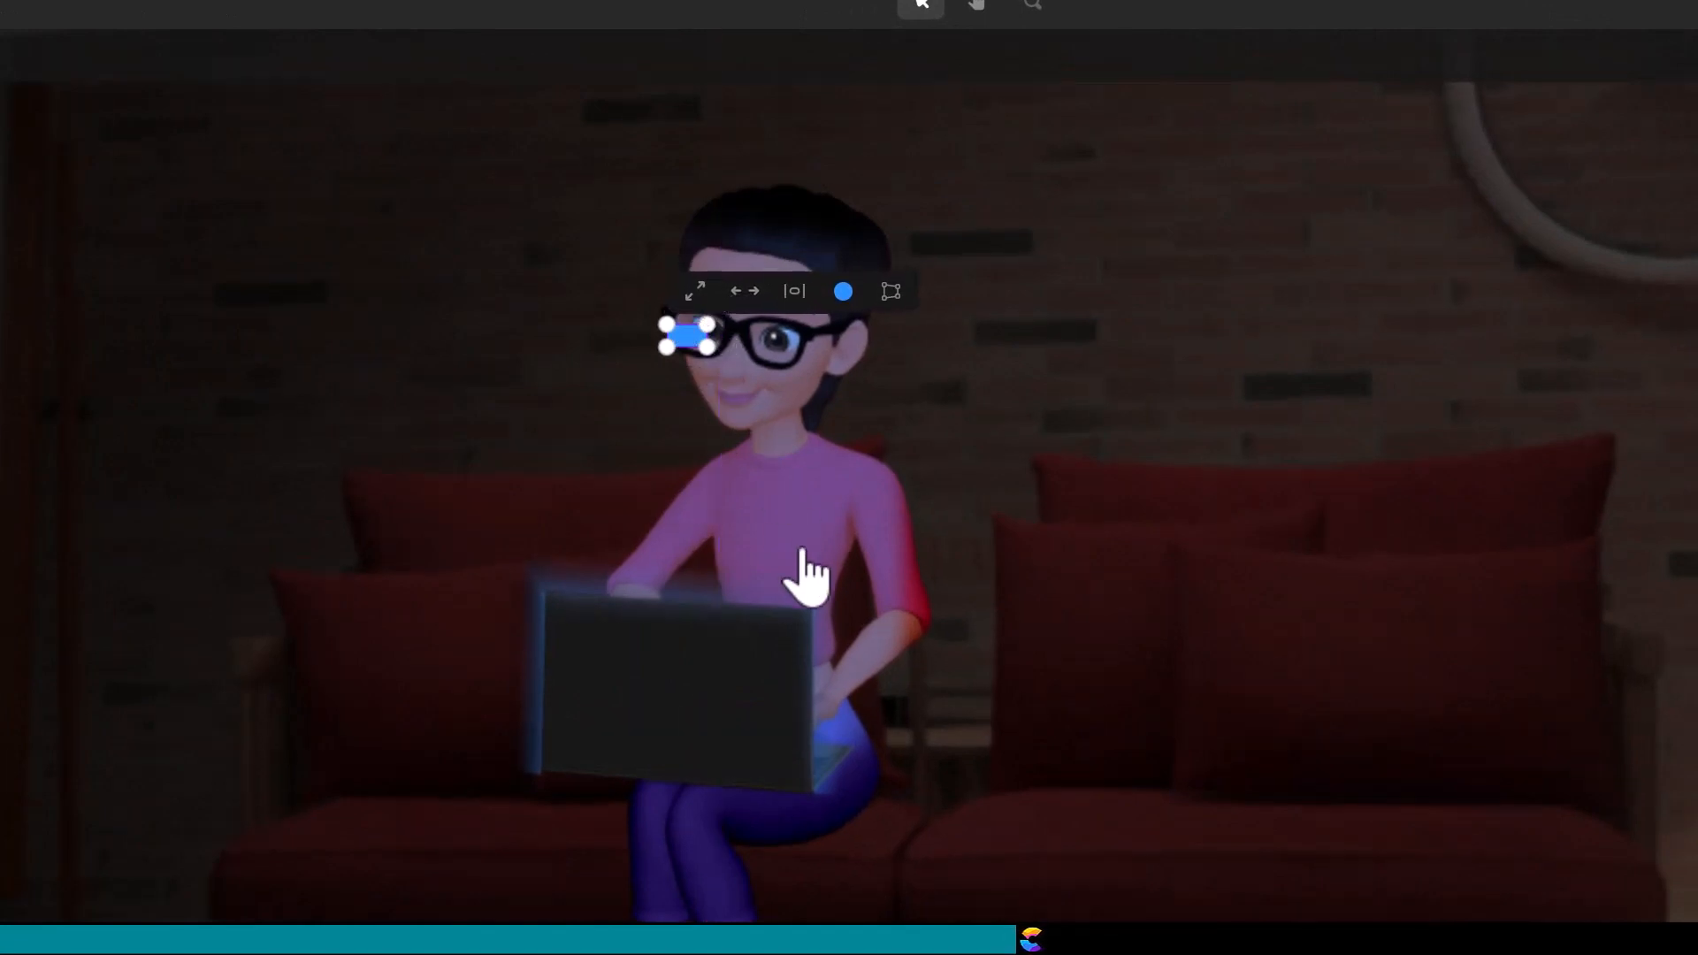
{"action": "key", "text": "Right"}
{"action": "key", "text": "Right"}
{"action": "key", "text": "Right"}
{"action": "key", "text": "Right"}
{"action": "key", "text": "Right"}
{"action": "key", "text": "Right"}
{"action": "key", "text": "Up"}
{"action": "key", "text": "Up"}
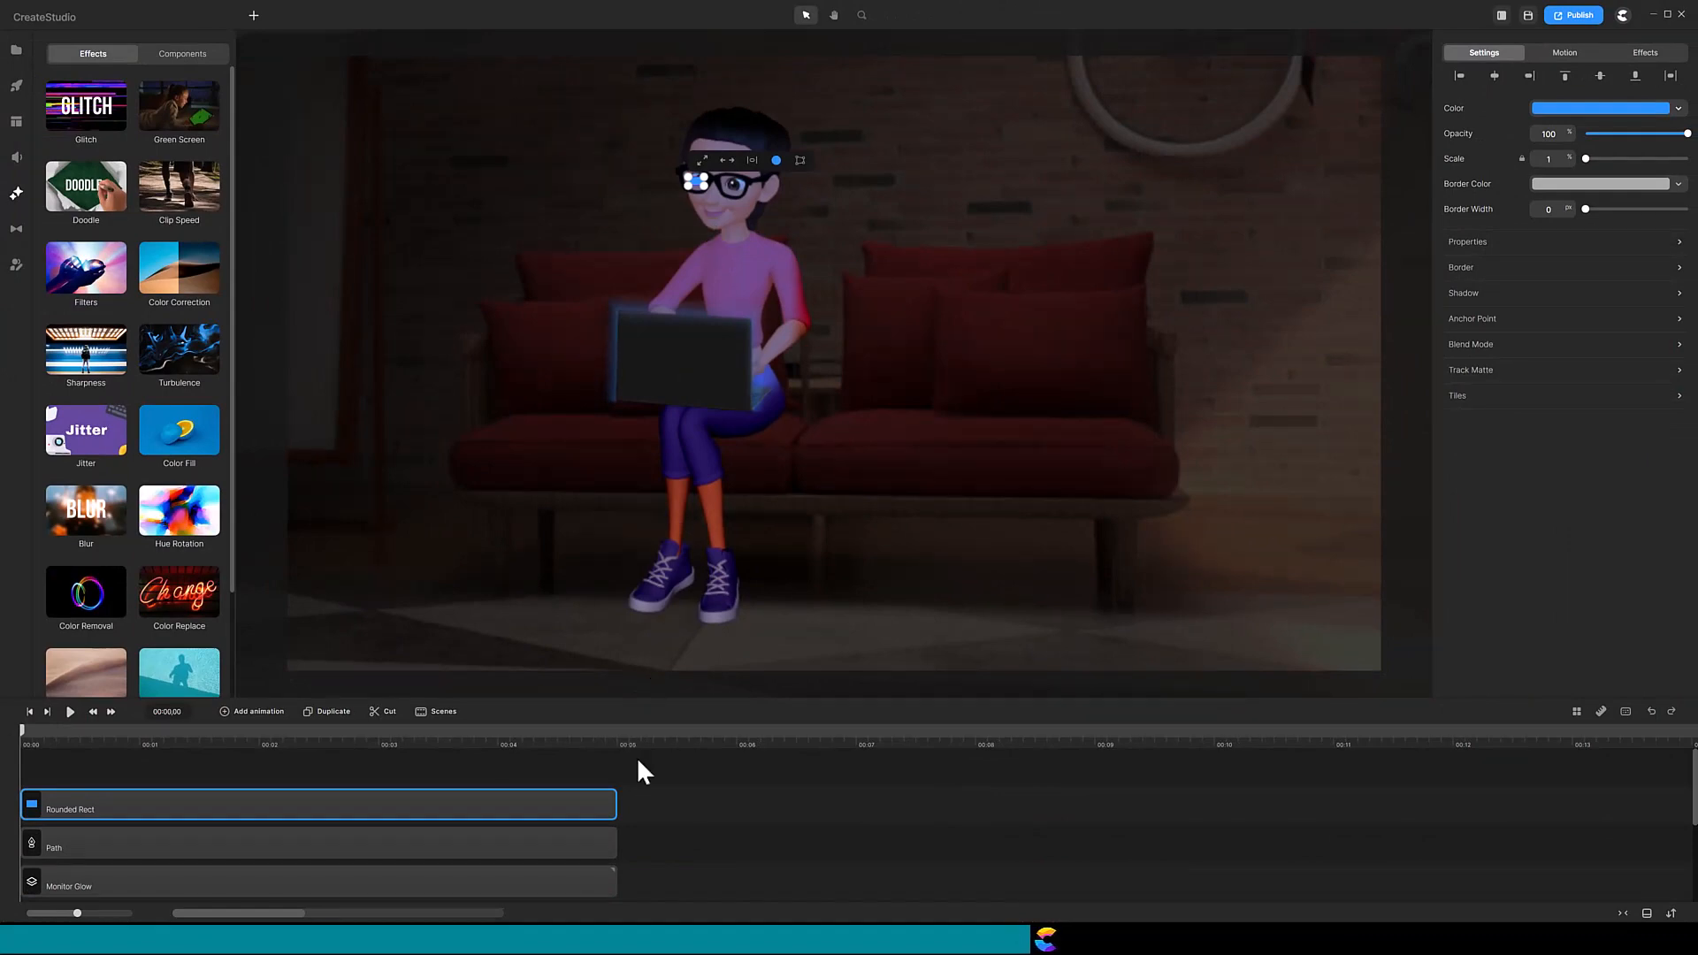
{"action": "left_click", "coordinate": [637, 759]}
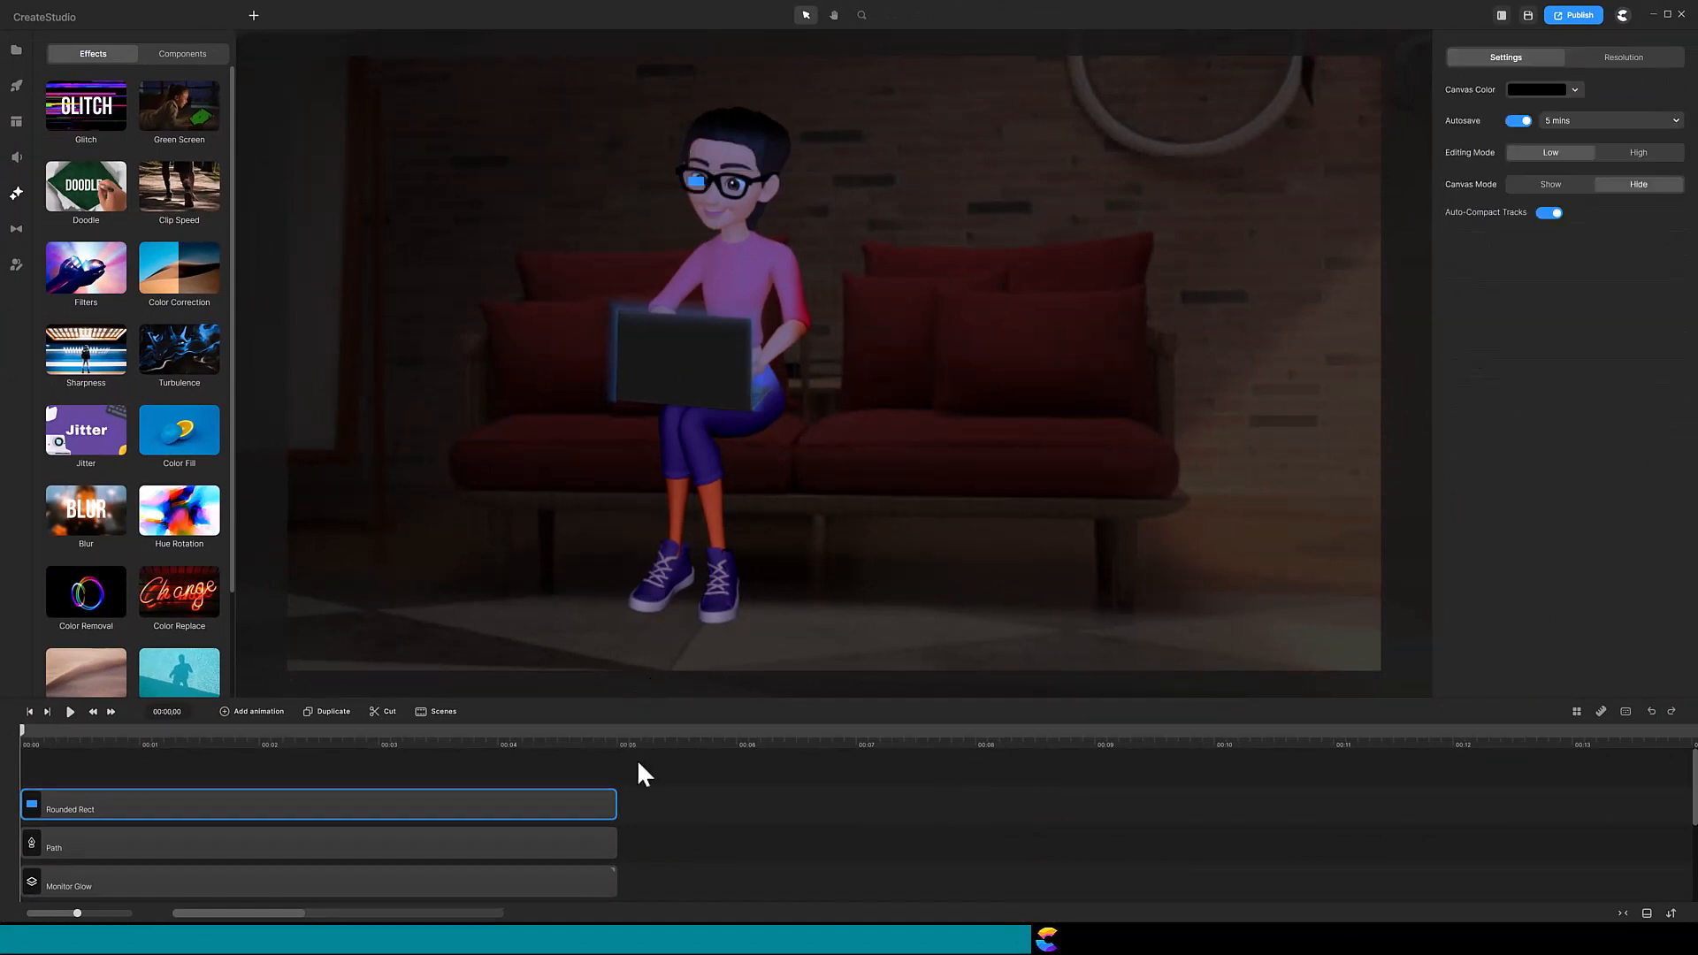
- Play the scene to check the rectangle against the character's head movement, and return to the start
{"action": "left_click", "coordinate": [70, 713]}
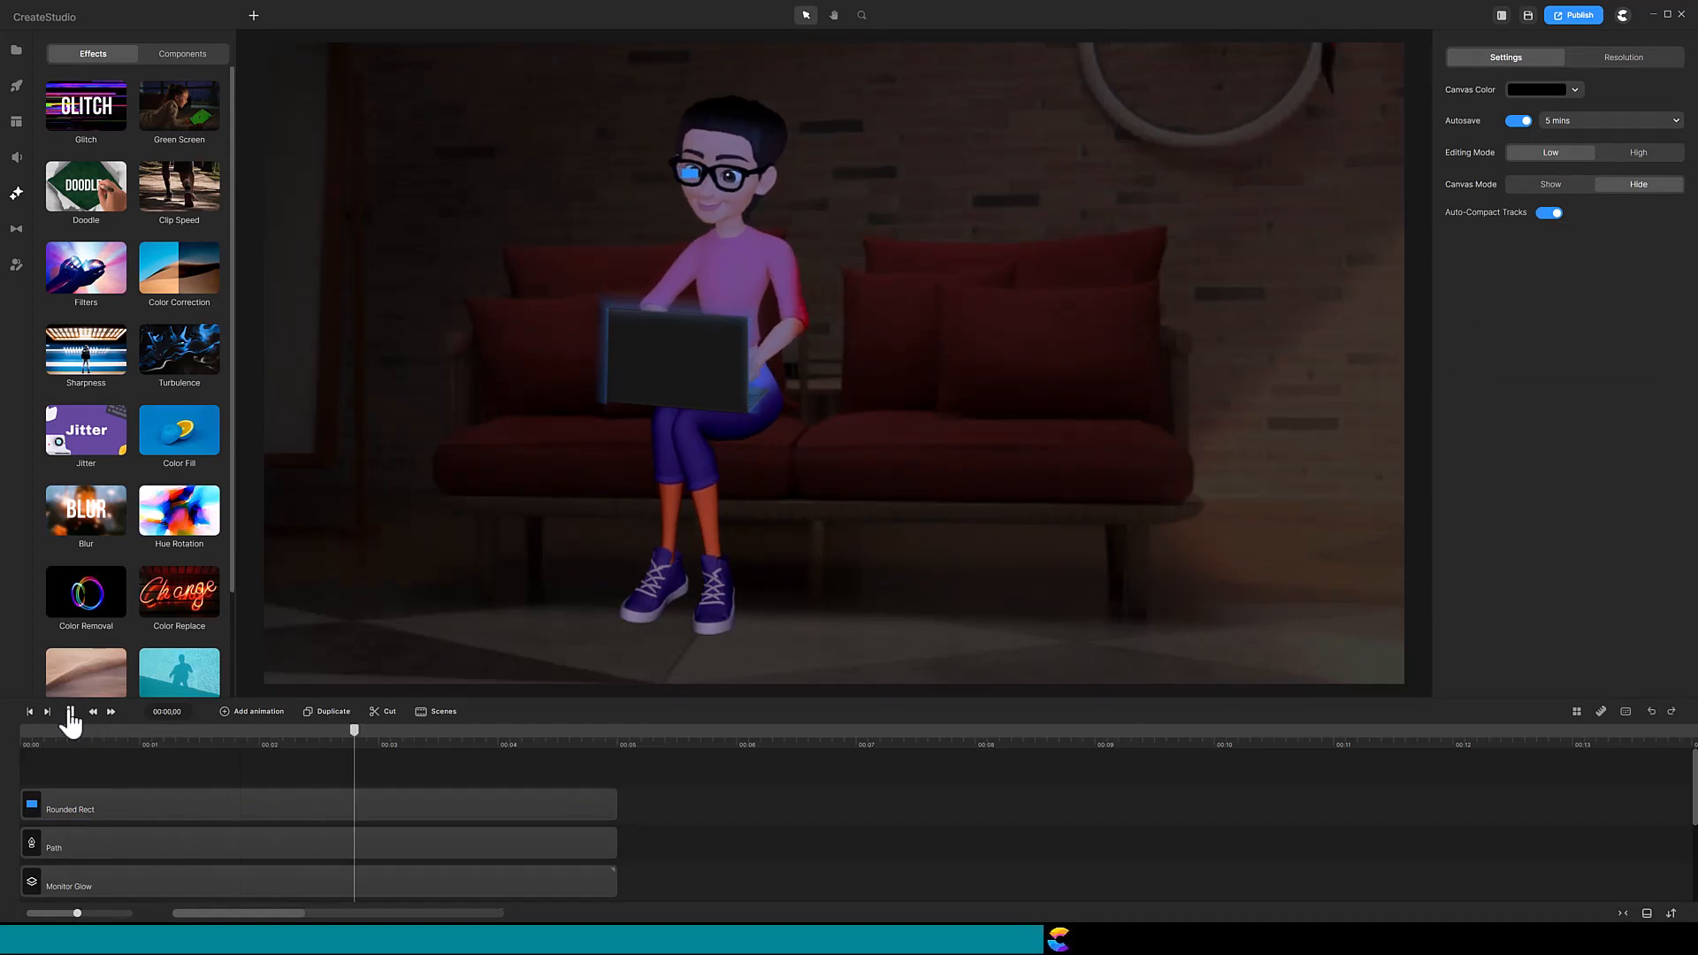
{"action": "left_click", "coordinate": [71, 712]}
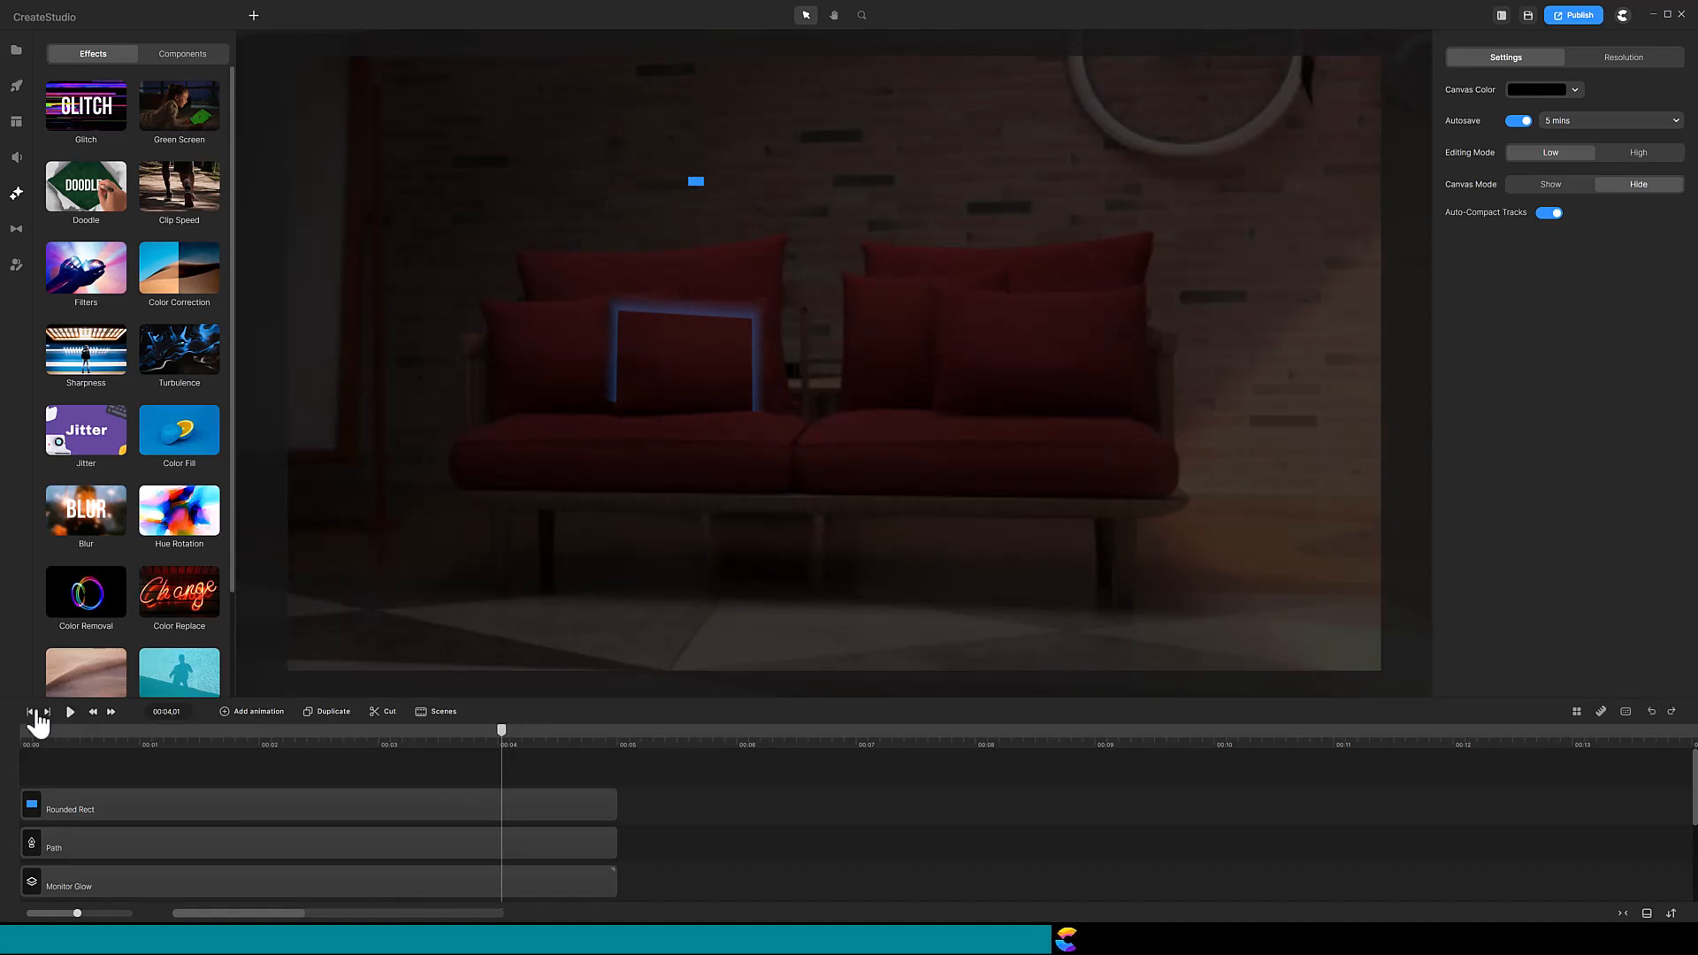
{"action": "left_click", "coordinate": [31, 713]}
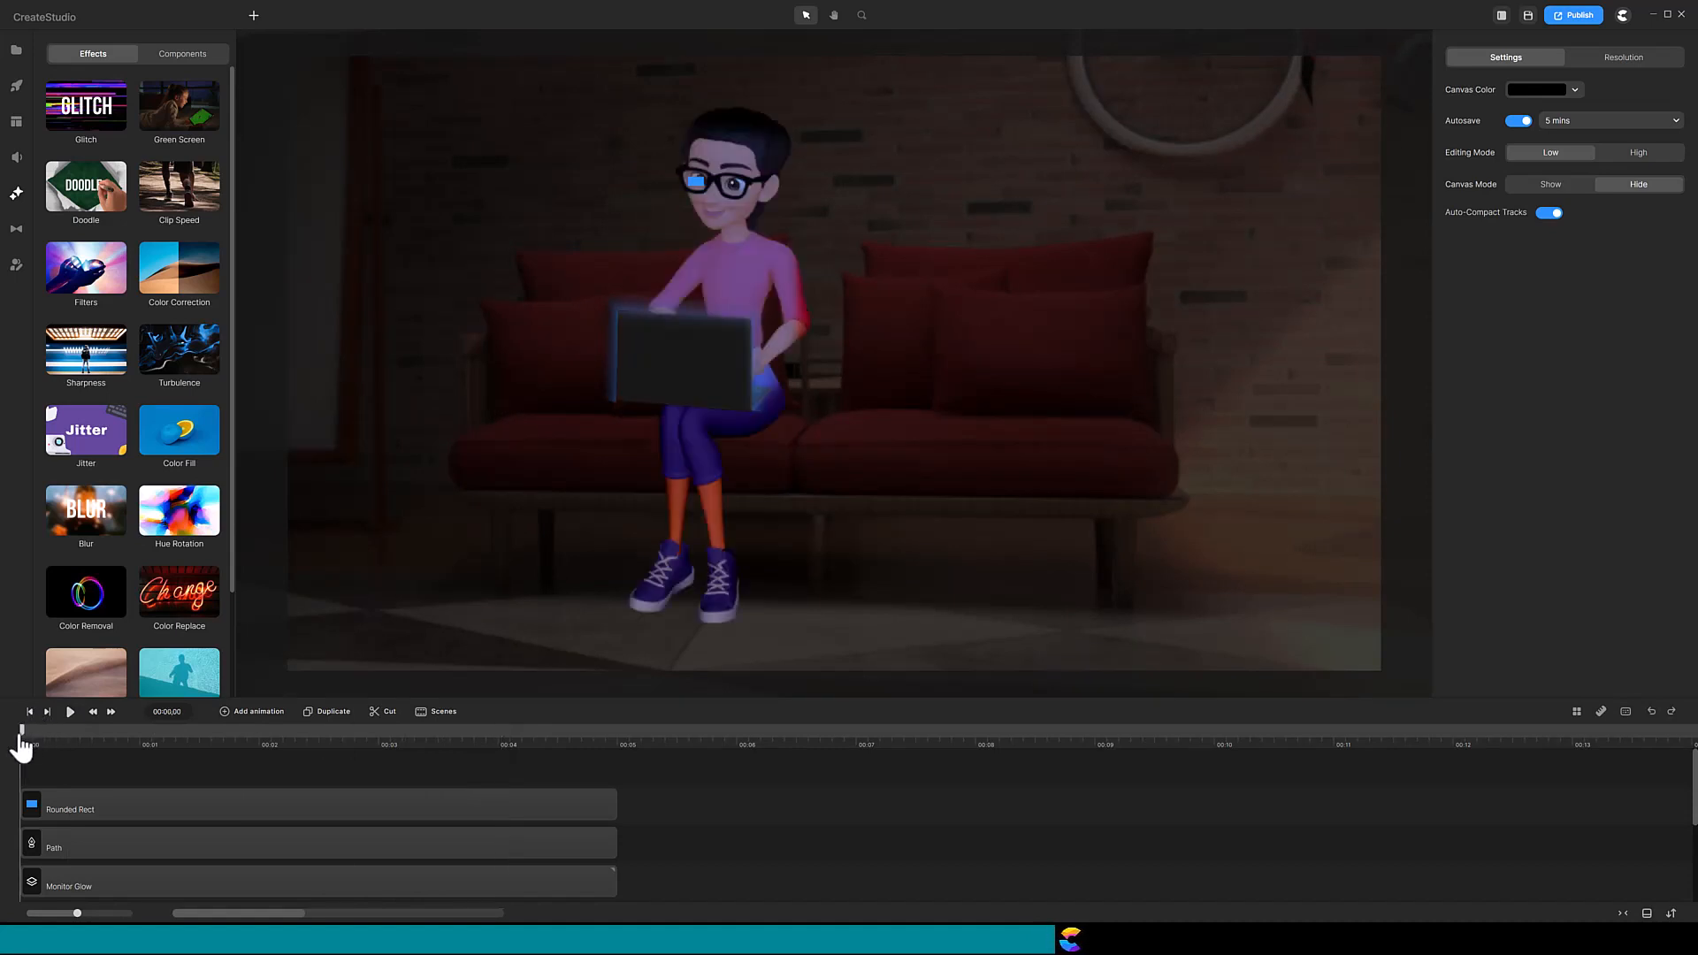
- Animate the Rounded Rect layer's Position from 00:00,08 to 00:00,25 so it follows the moving glasses lens
{"action": "mouse_move", "coordinate": [29, 747]}
{"action": "left_mouse_down"}
{"action": "mouse_move", "coordinate": [87, 750]}
{"action": "mouse_move", "coordinate": [55, 750]}
{"action": "left_mouse_up"}
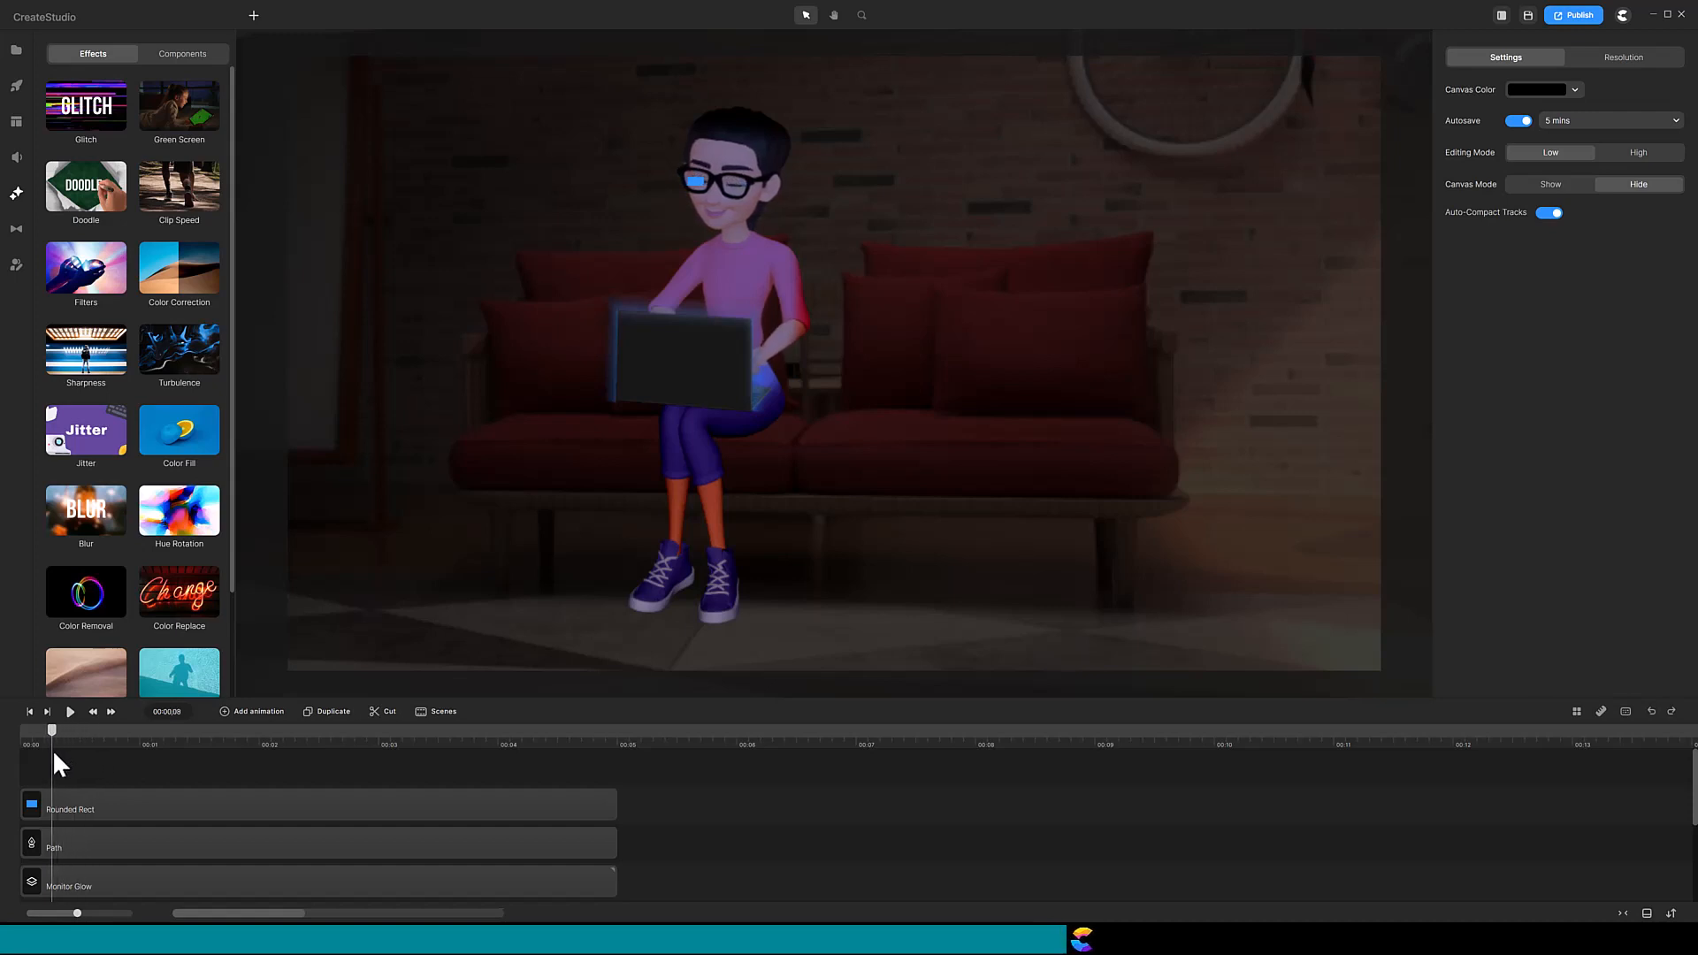
{"action": "left_click", "coordinate": [71, 804]}
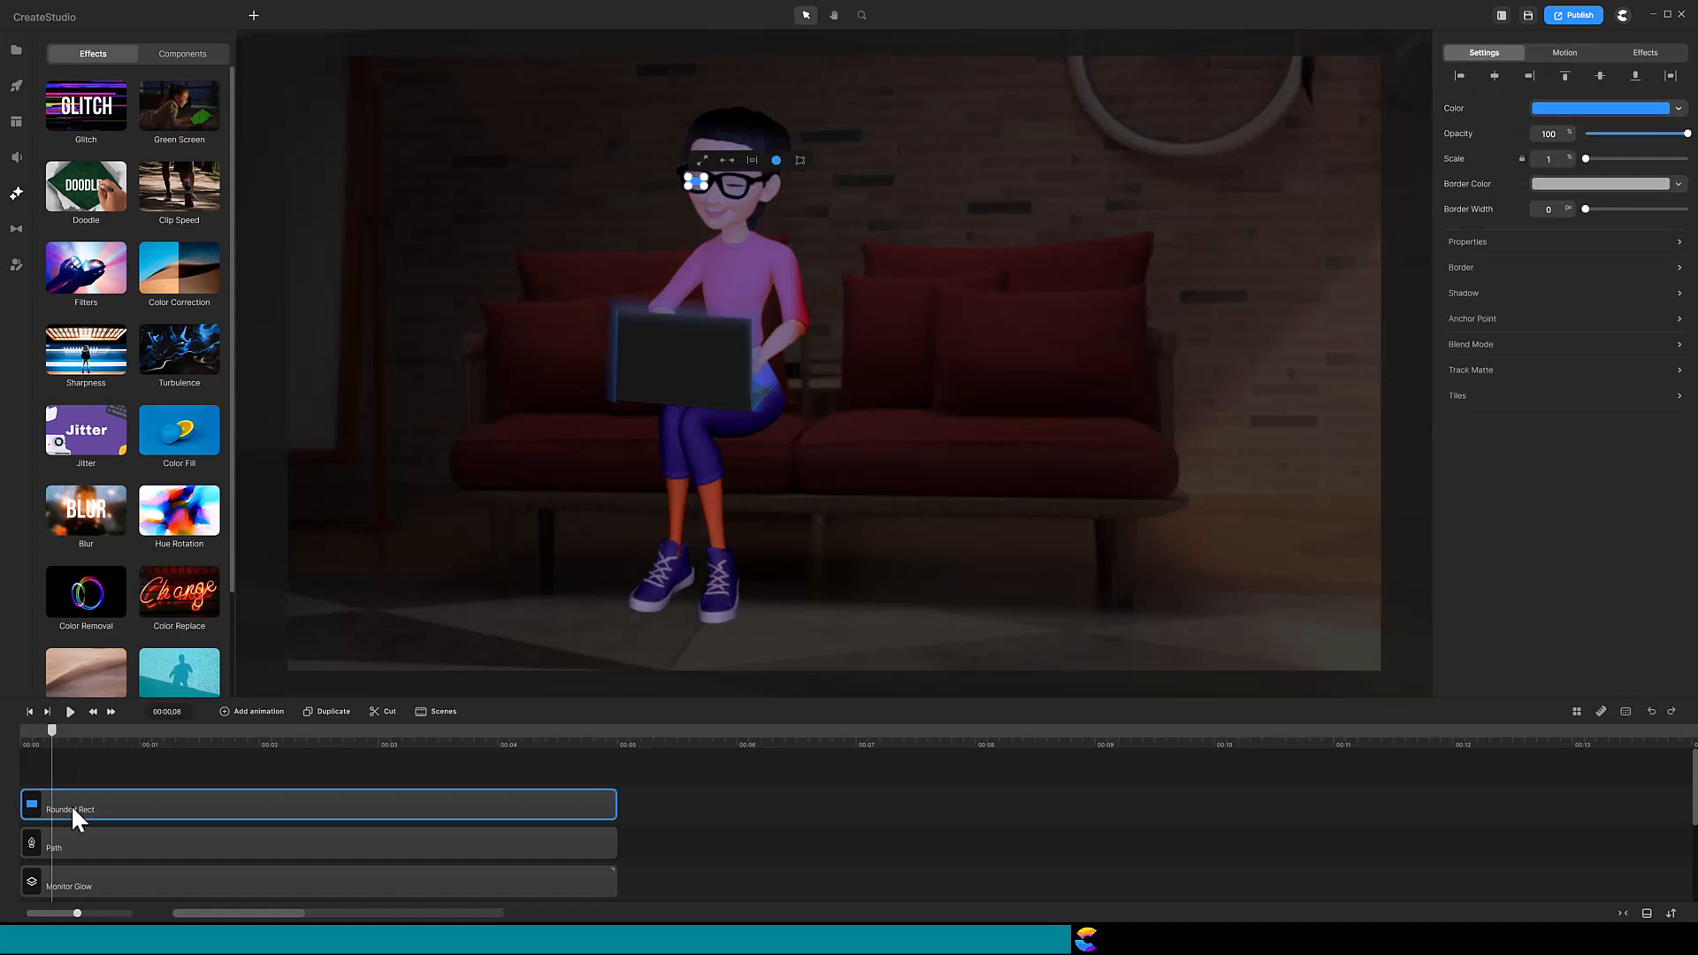
{"action": "key", "text": "p"}
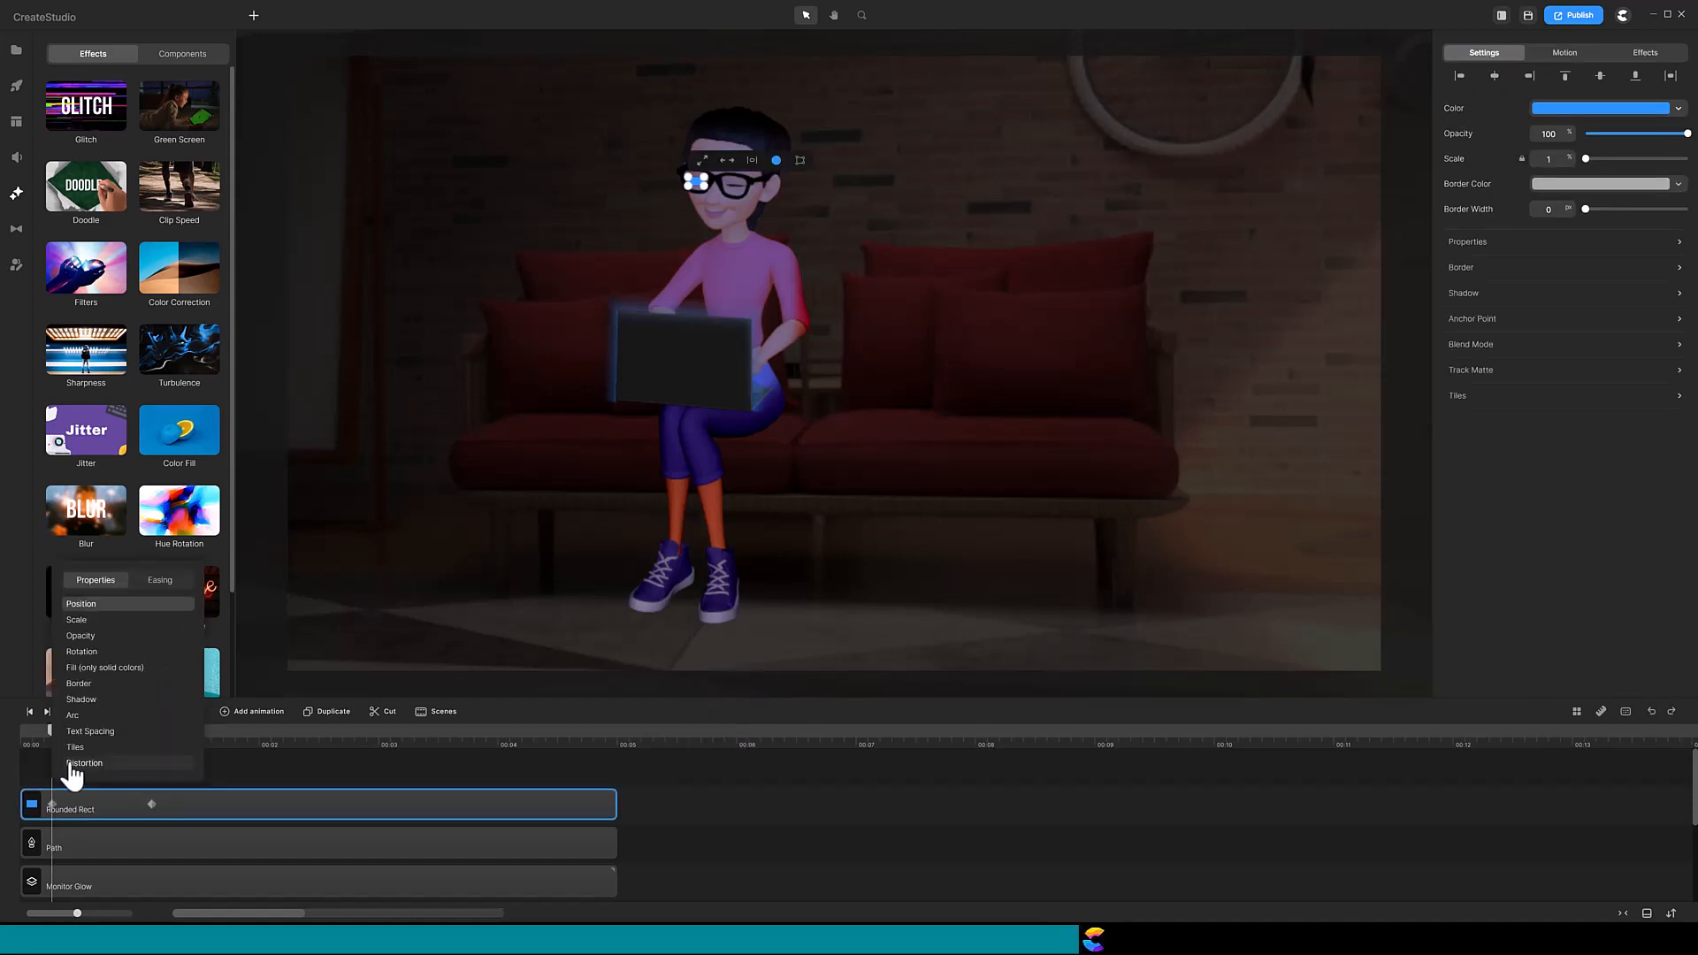
{"action": "left_click", "coordinate": [46, 767]}
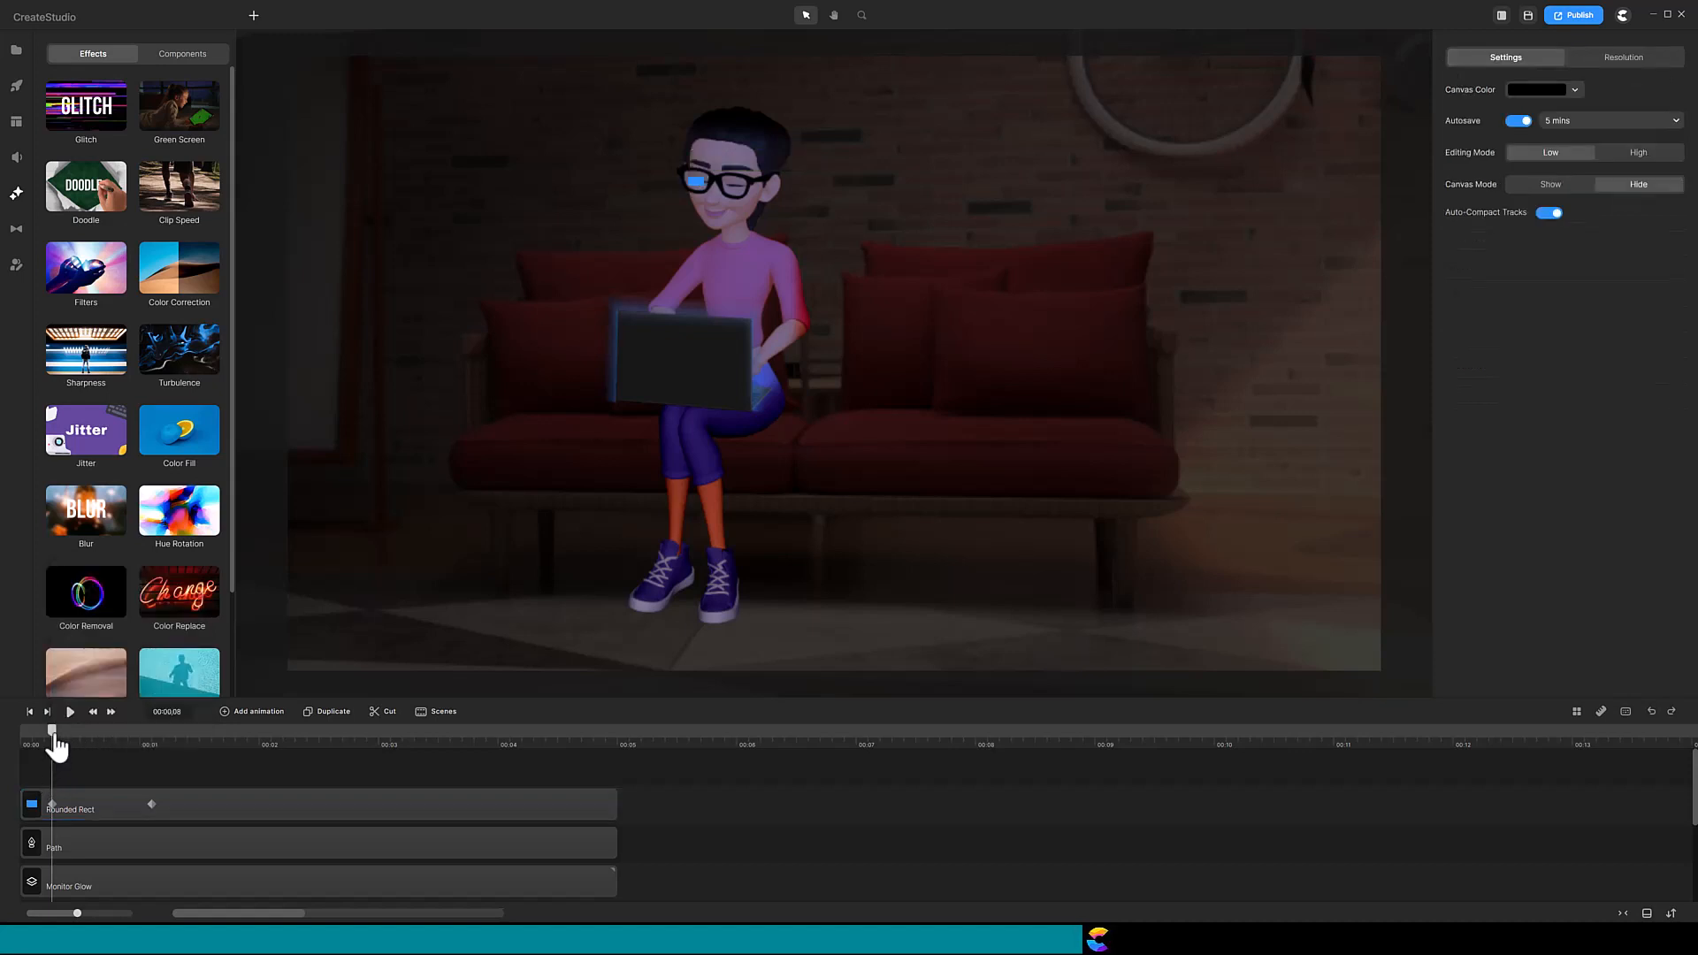
{"action": "left_click_drag", "start_coordinate": [55, 743], "coordinate": [120, 747]}
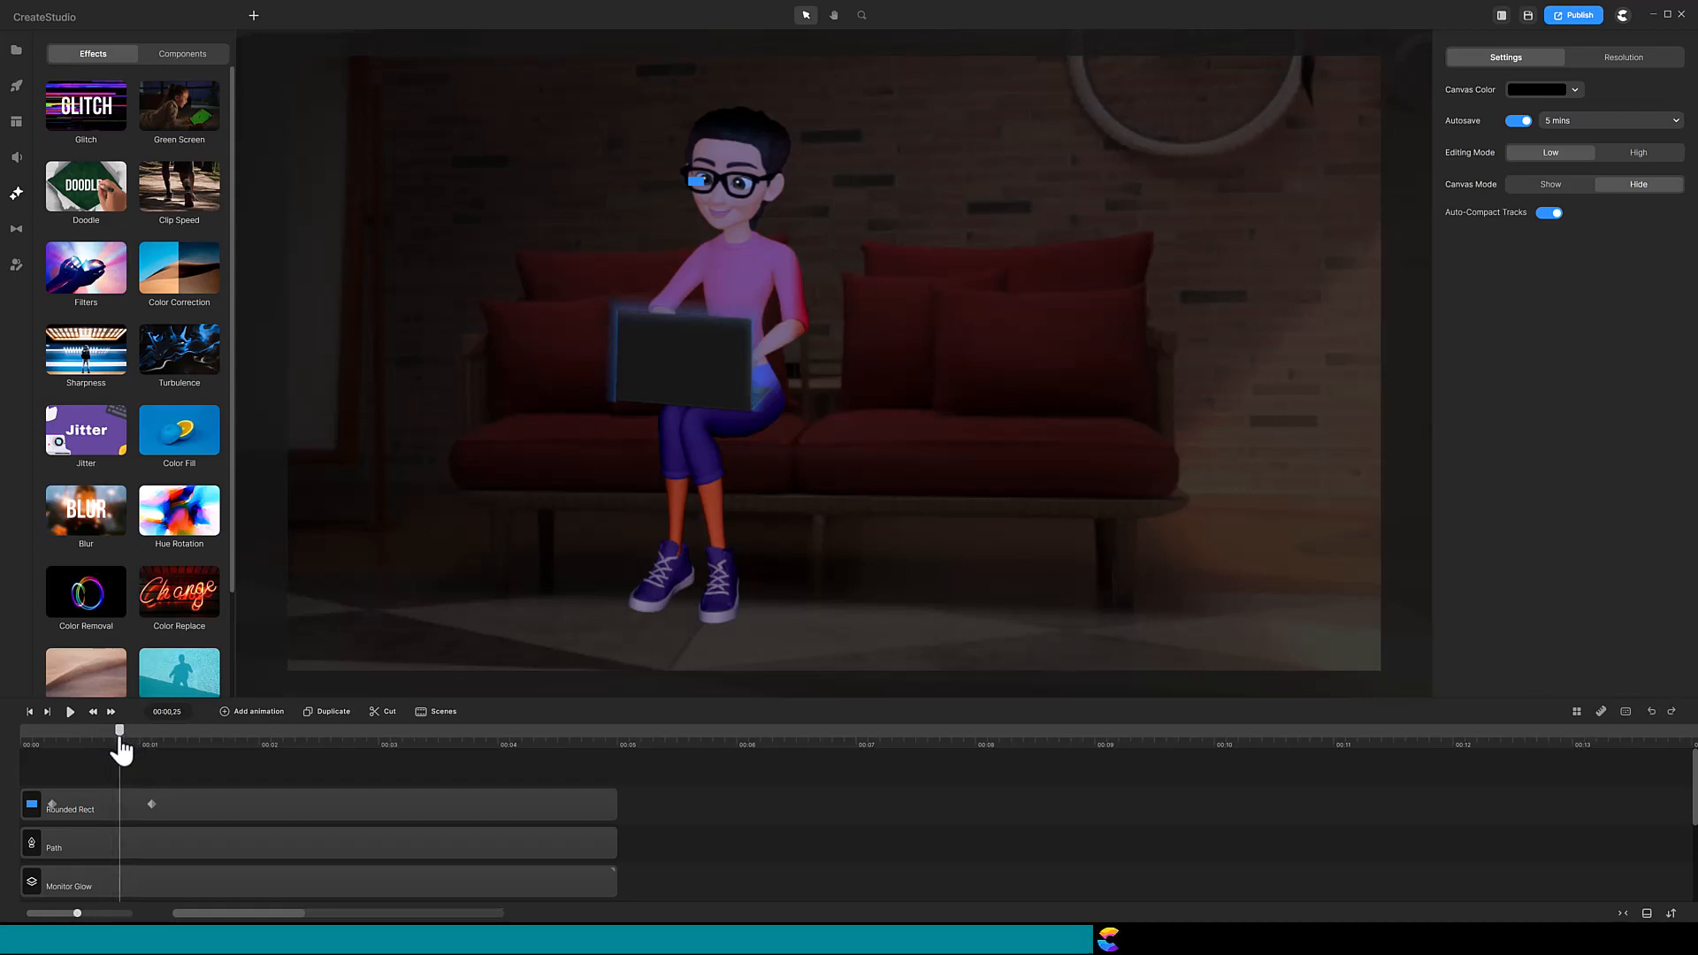
{"action": "left_click", "coordinate": [151, 805]}
{"action": "left_click_drag", "start_coordinate": [149, 805], "coordinate": [121, 809]}
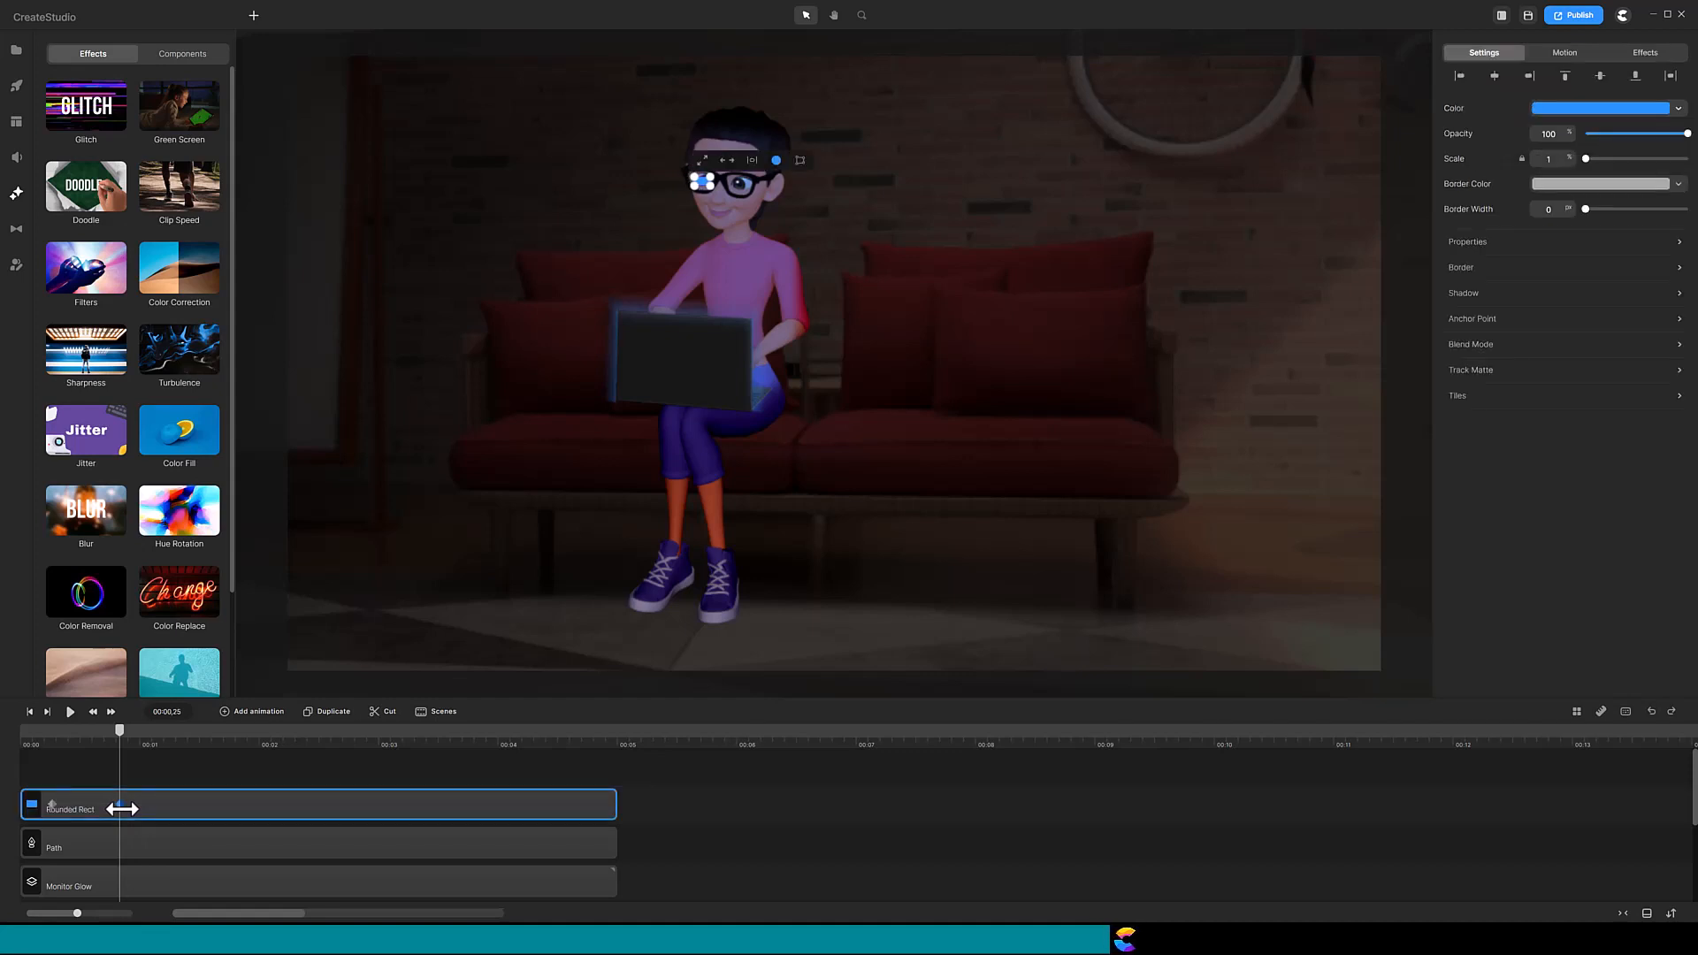
- Add a second Position animation to the Rounded Rect layer from 00:00,28 to 00:01,10, following the lens
{"action": "left_click", "coordinate": [120, 731]}
{"action": "left_click_drag", "start_coordinate": [124, 741], "coordinate": [135, 745]}
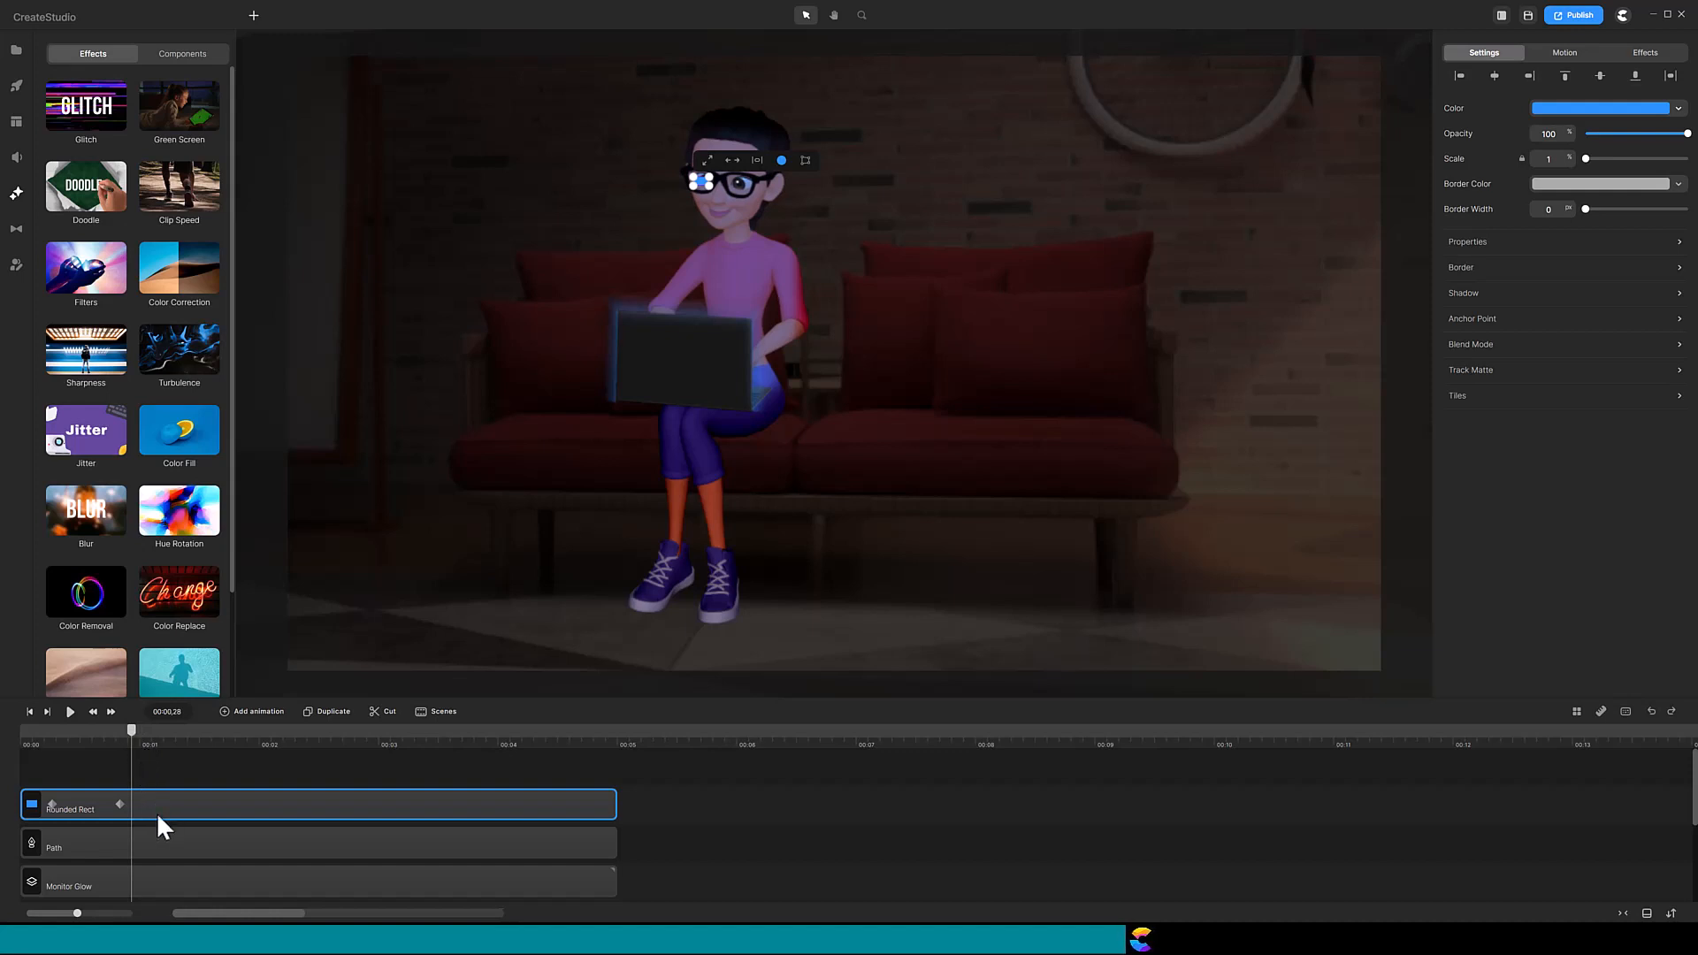
{"action": "key", "text": "p"}
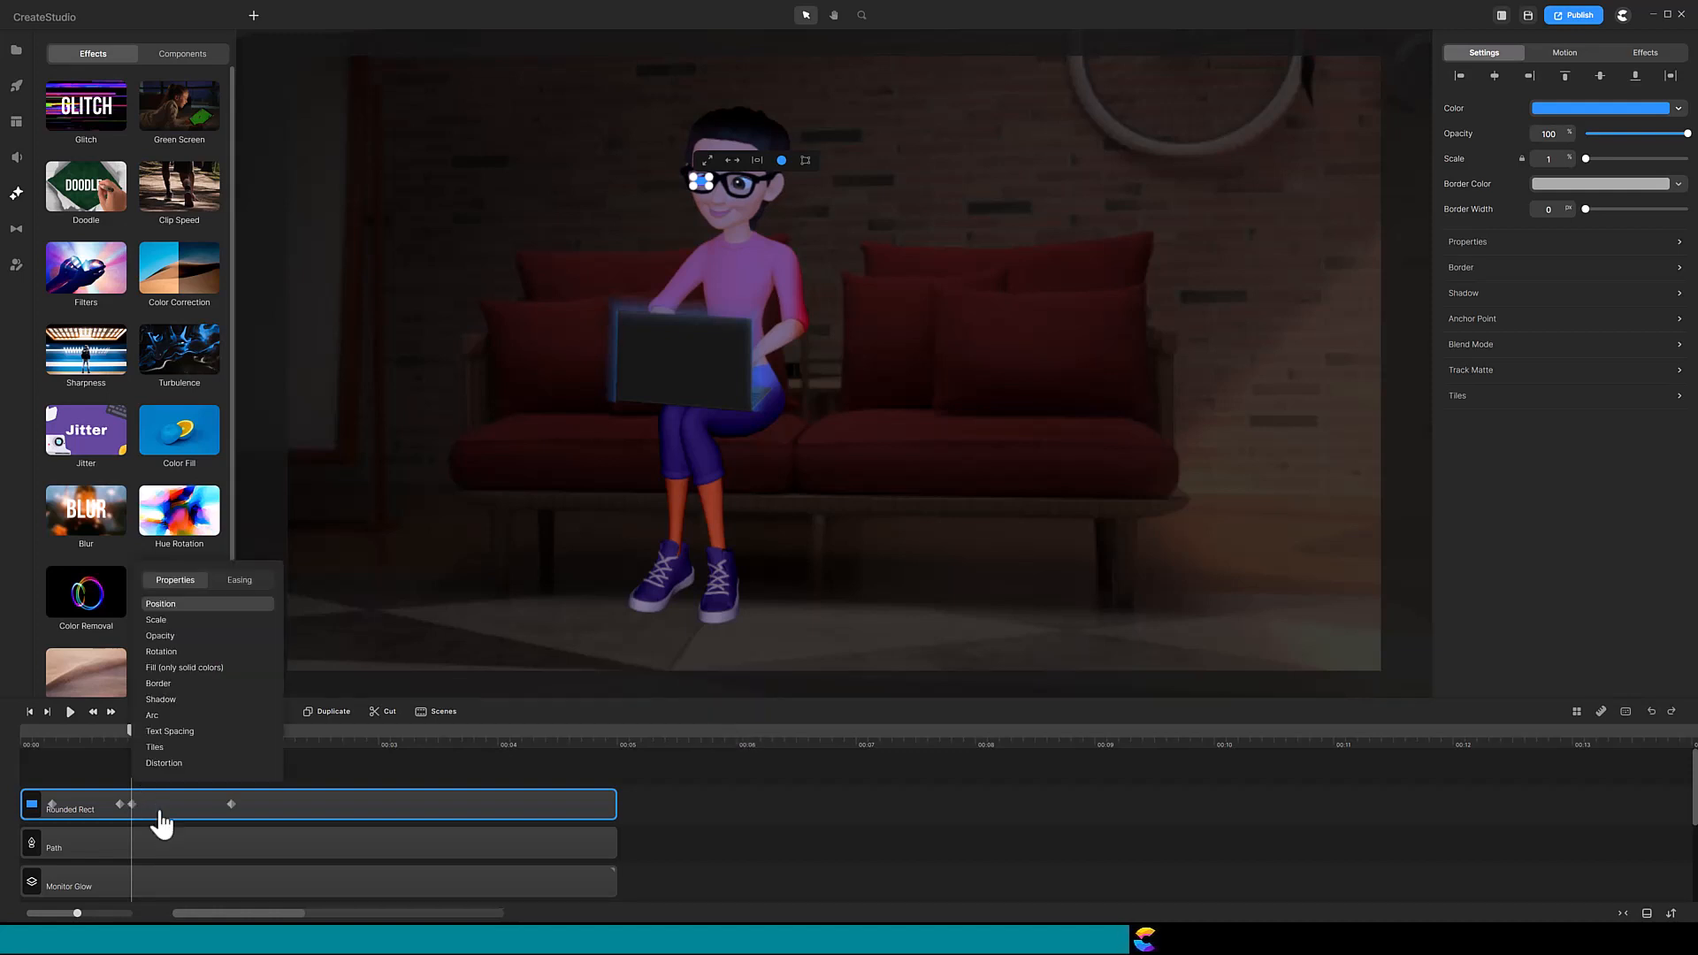
{"action": "left_click", "coordinate": [285, 766]}
{"action": "left_click_drag", "start_coordinate": [133, 742], "coordinate": [176, 808]}
{"action": "left_click", "coordinate": [230, 805]}
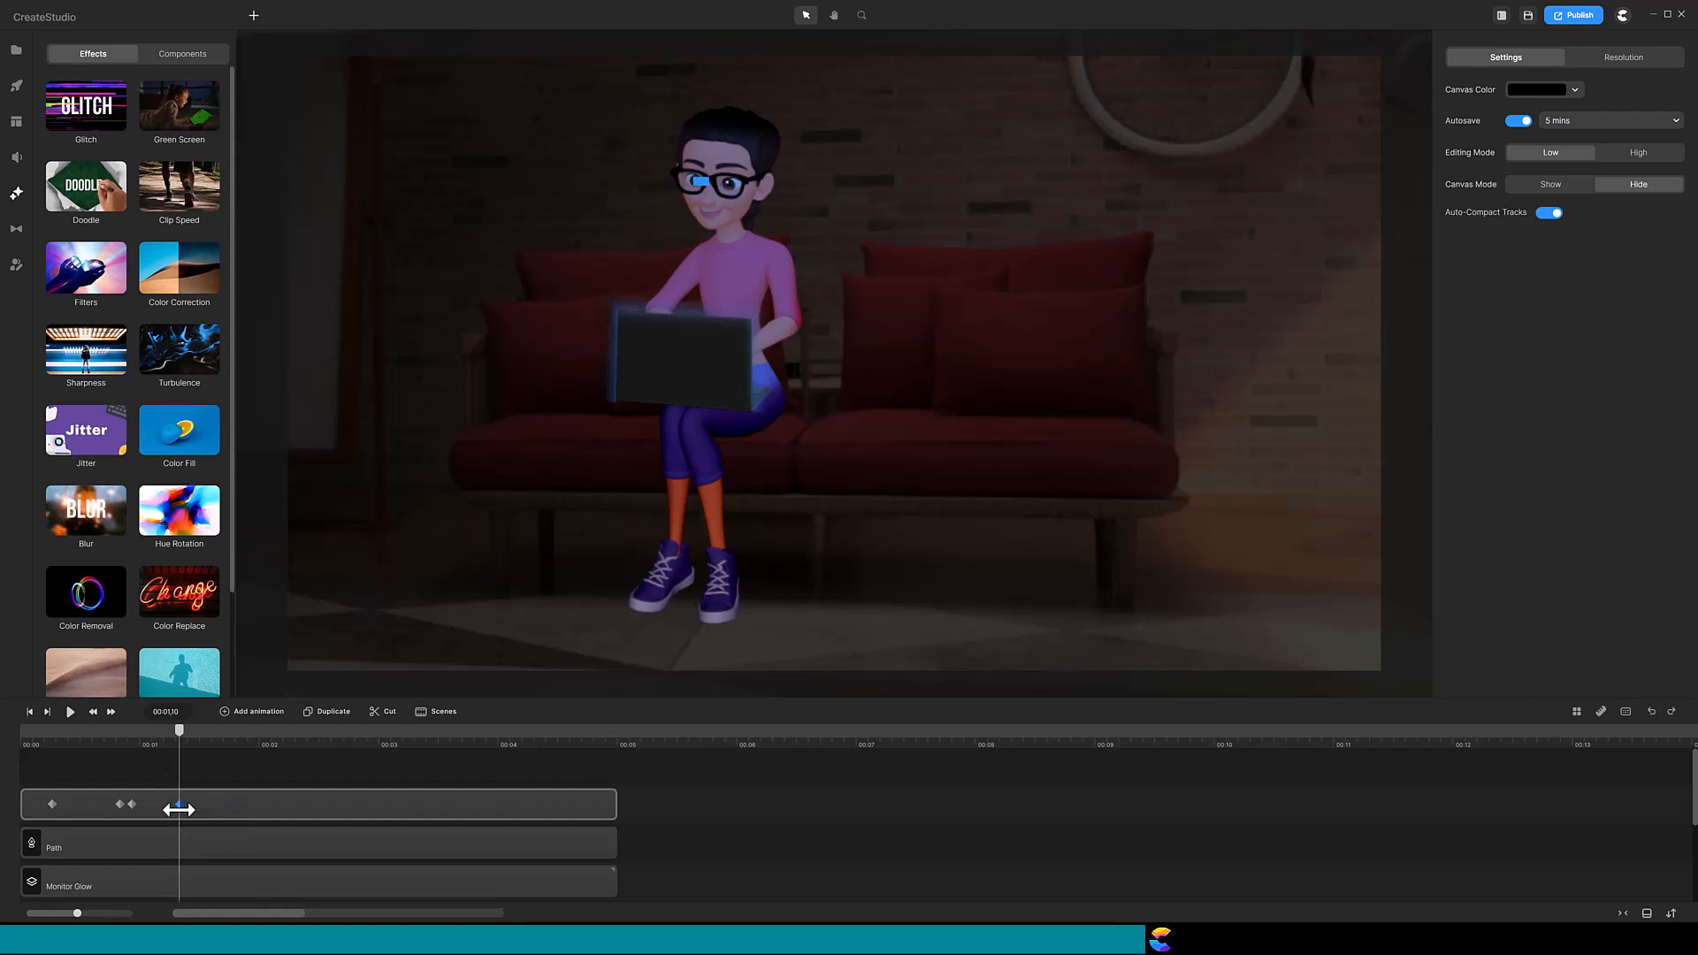
{"action": "left_click", "coordinate": [178, 809]}
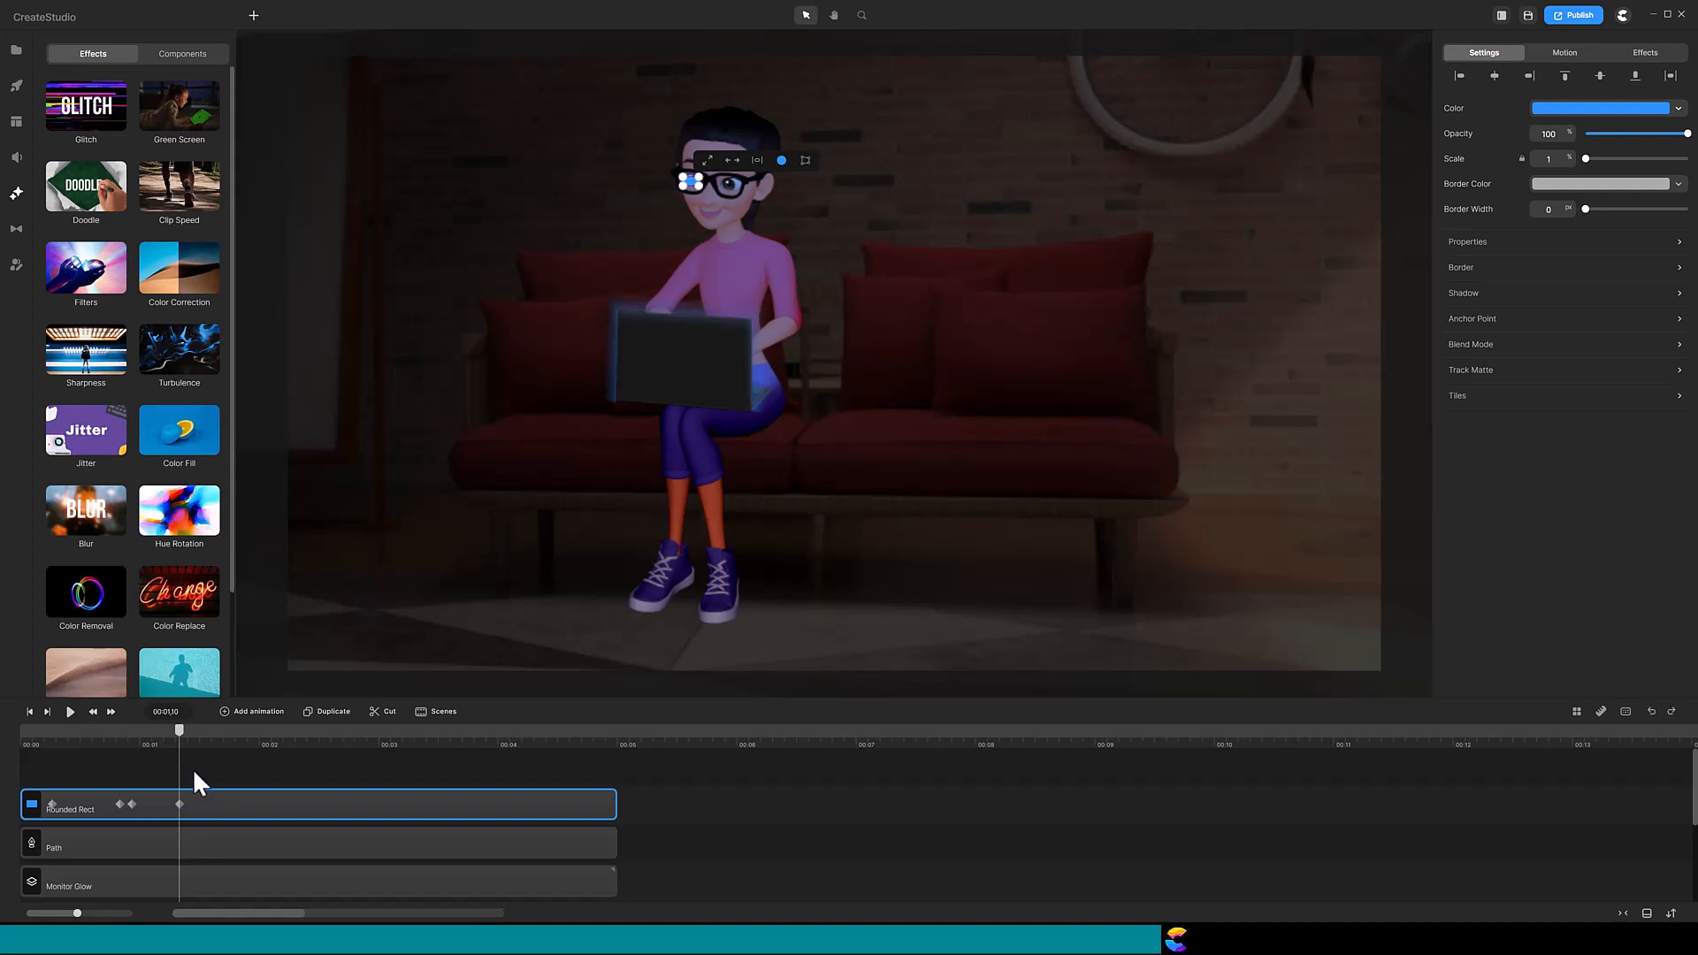
- Add a third Position animation to the Rounded Rect layer, ending at 00:01,27 with the rectangle on the lens
{"action": "left_click", "coordinate": [193, 767]}
{"action": "left_click", "coordinate": [178, 812]}
{"action": "left_click_drag", "start_coordinate": [178, 742], "coordinate": [239, 742]}
{"action": "key", "text": "a"}
{"action": "left_click", "coordinate": [216, 759]}
{"action": "left_click_drag", "start_coordinate": [315, 804], "coordinate": [240, 762]}
{"action": "left_click_drag", "start_coordinate": [239, 735], "coordinate": [246, 737]}
{"action": "left_click_drag", "start_coordinate": [240, 803], "coordinate": [248, 800]}
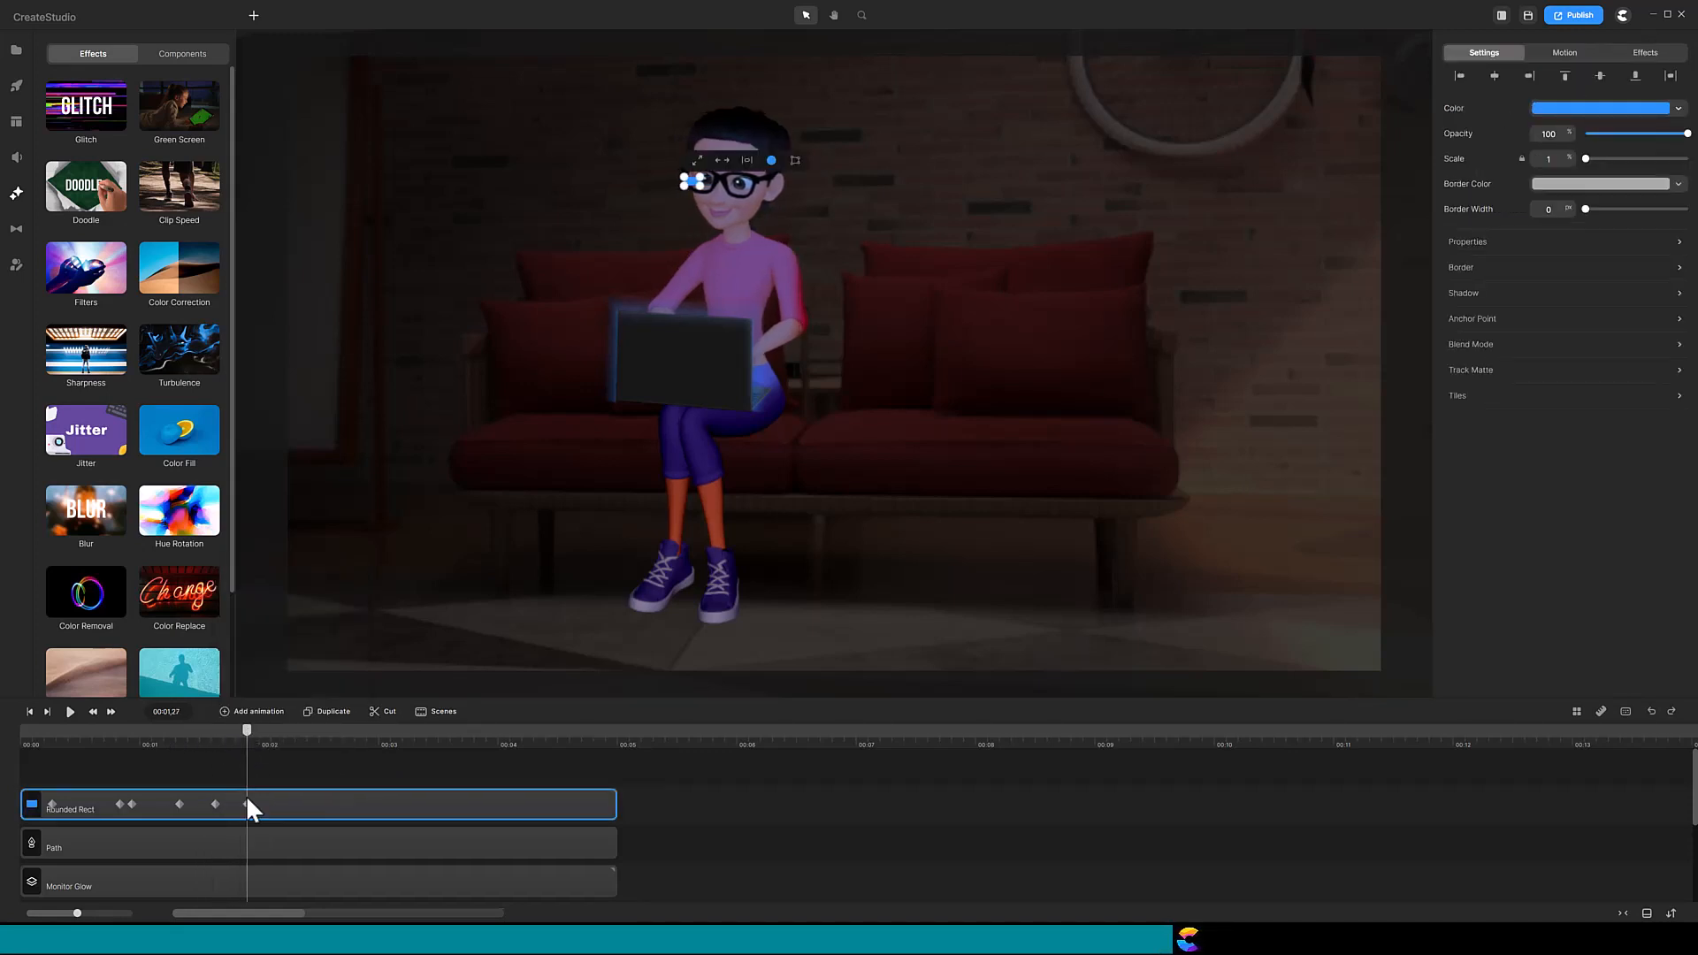
- Add a fourth Position animation to the Rounded Rect layer, ending at 00:02,13 with the rectangle on the lens
{"action": "key", "text": "shift+Right"}
{"action": "key", "text": "shift+Right"}
{"action": "left_click", "coordinate": [259, 800]}
{"action": "left_click", "coordinate": [258, 799]}
{"action": "left_click_drag", "start_coordinate": [243, 736], "coordinate": [306, 745]}
{"action": "key", "text": "a"}
{"action": "left_click", "coordinate": [215, 753]}
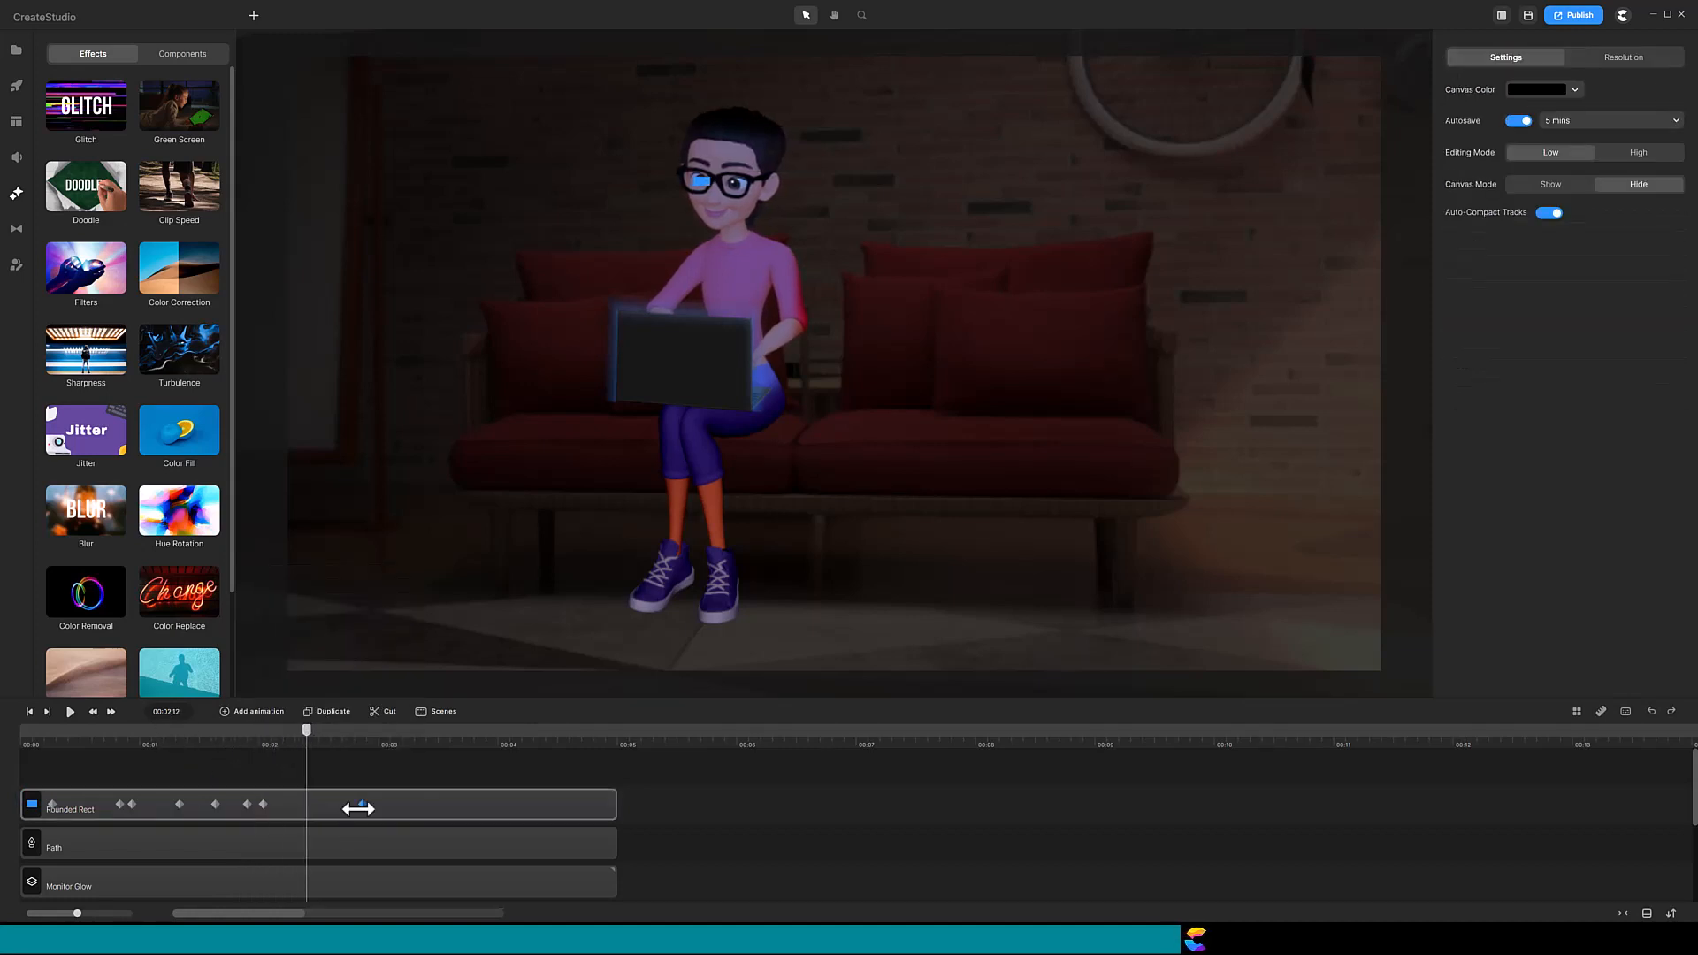
{"action": "left_click_drag", "start_coordinate": [358, 809], "coordinate": [318, 800]}
- Trim the Rounded Rect layer to end with the Working on Macbook clips and lower its opacity to 43%
{"action": "left_click_drag", "start_coordinate": [318, 743], "coordinate": [367, 627]}
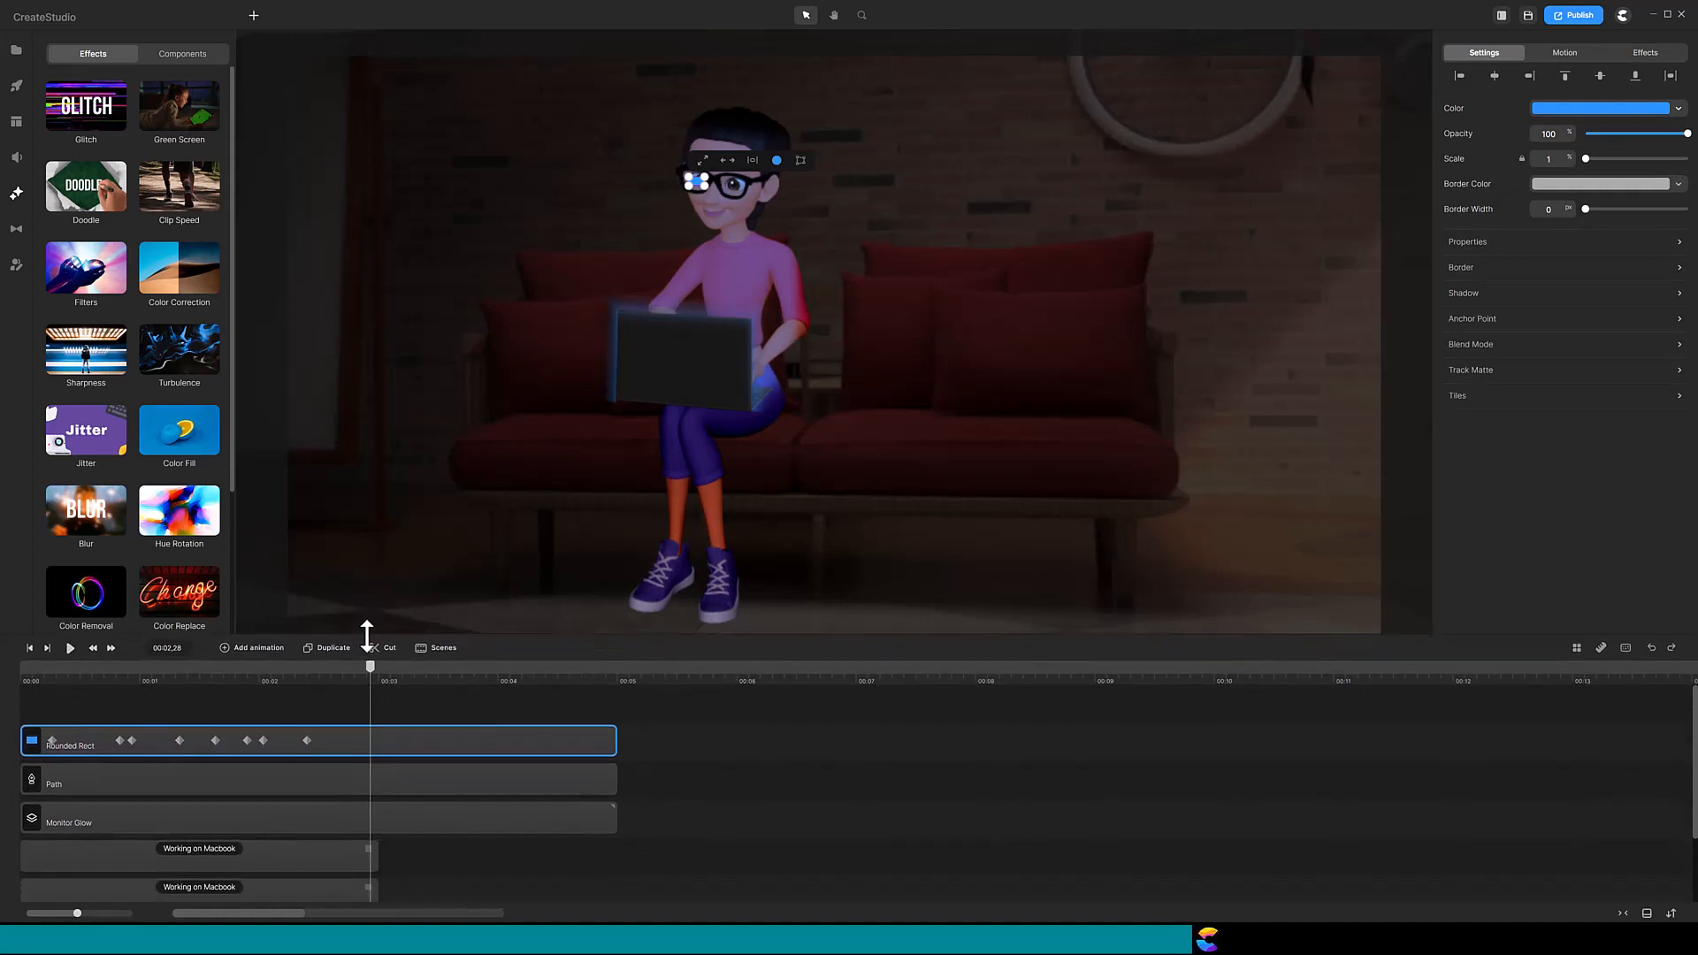
{"action": "left_click_drag", "start_coordinate": [612, 740], "coordinate": [374, 735]}
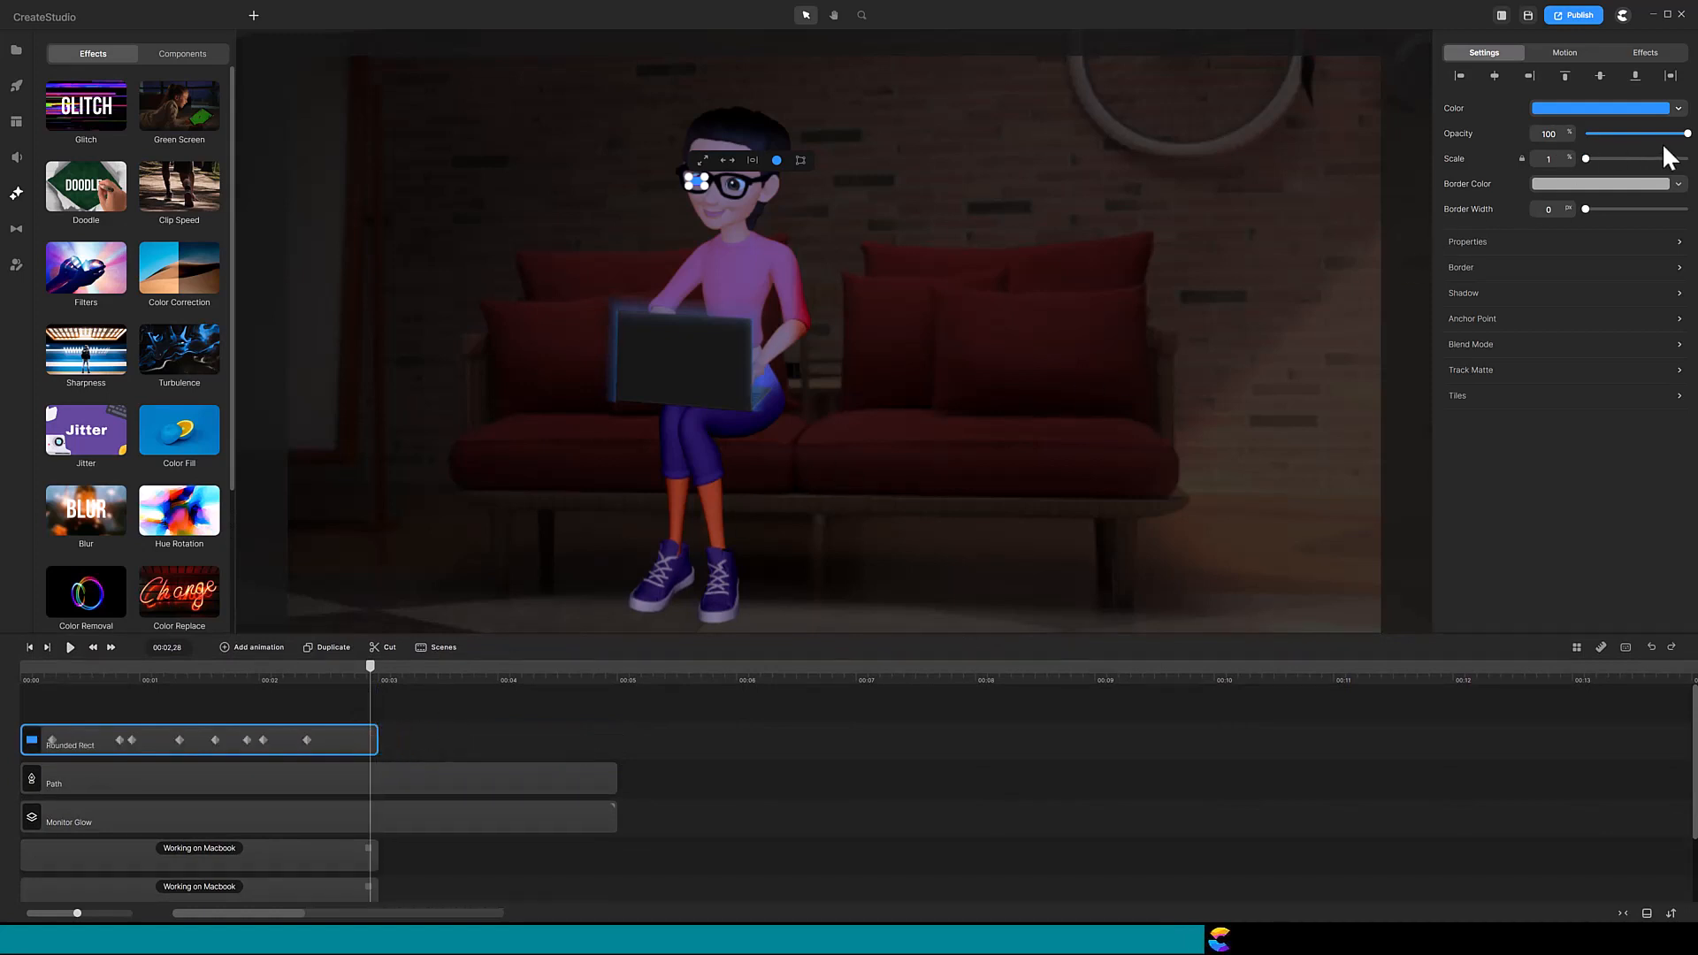
{"action": "left_click_drag", "start_coordinate": [1685, 132], "coordinate": [1643, 133]}
{"action": "left_click_drag", "start_coordinate": [1630, 131], "coordinate": [1624, 133]}
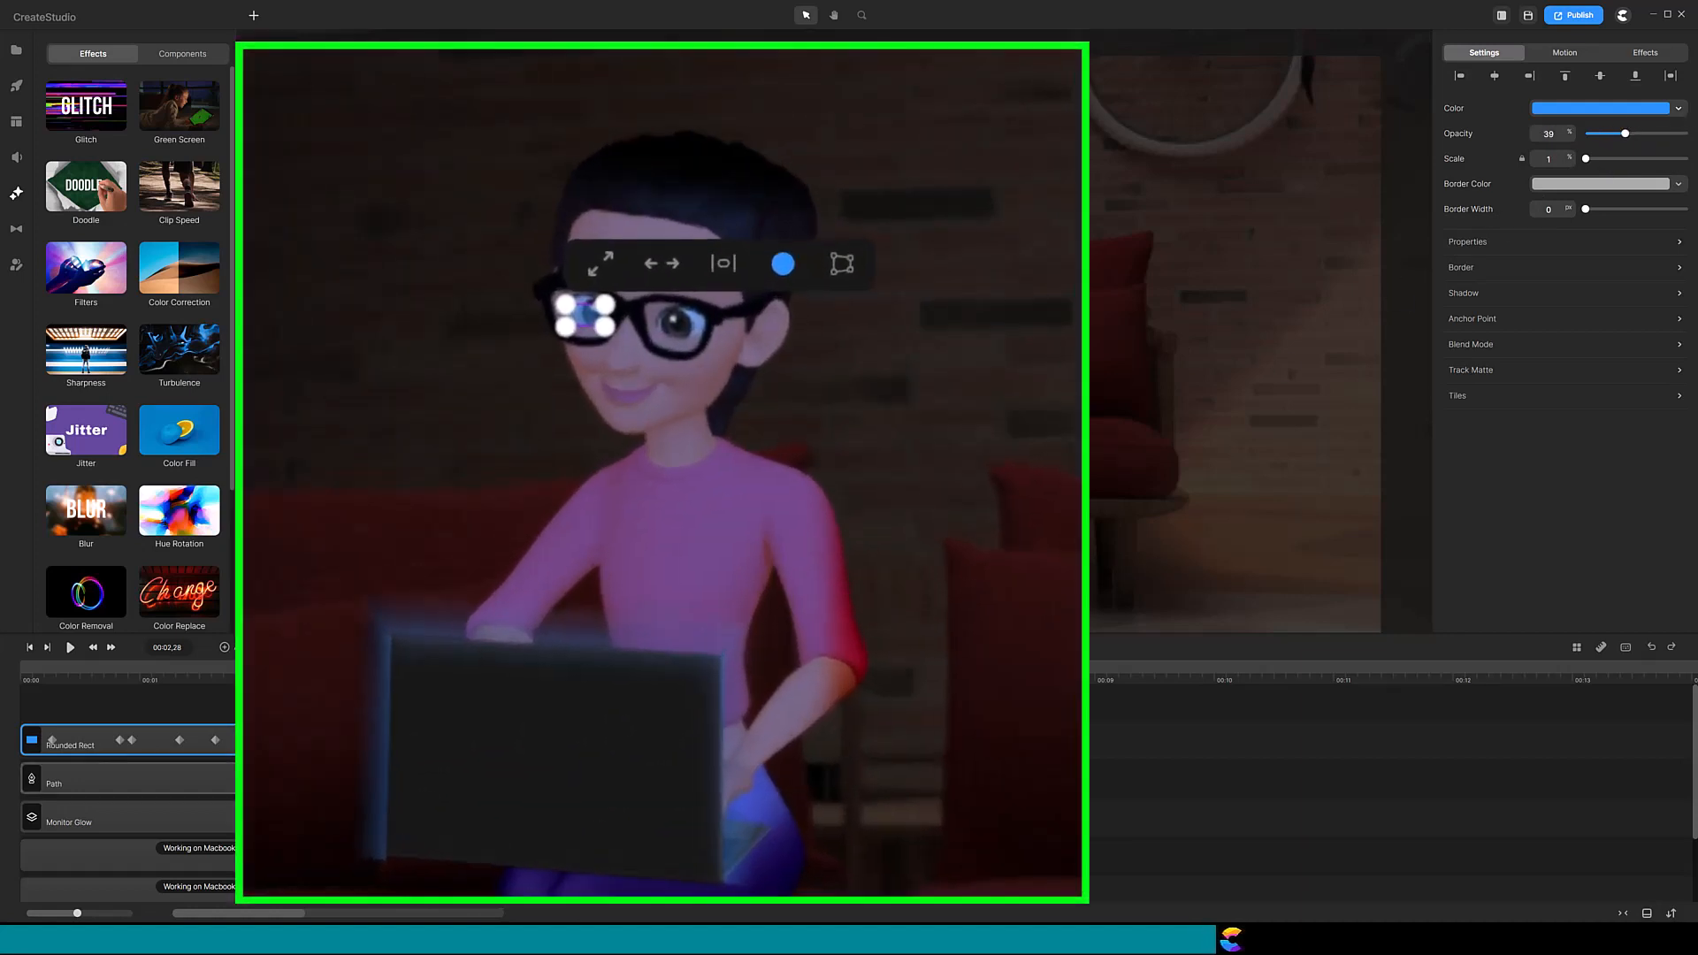
{"action": "key", "text": "Escape"}
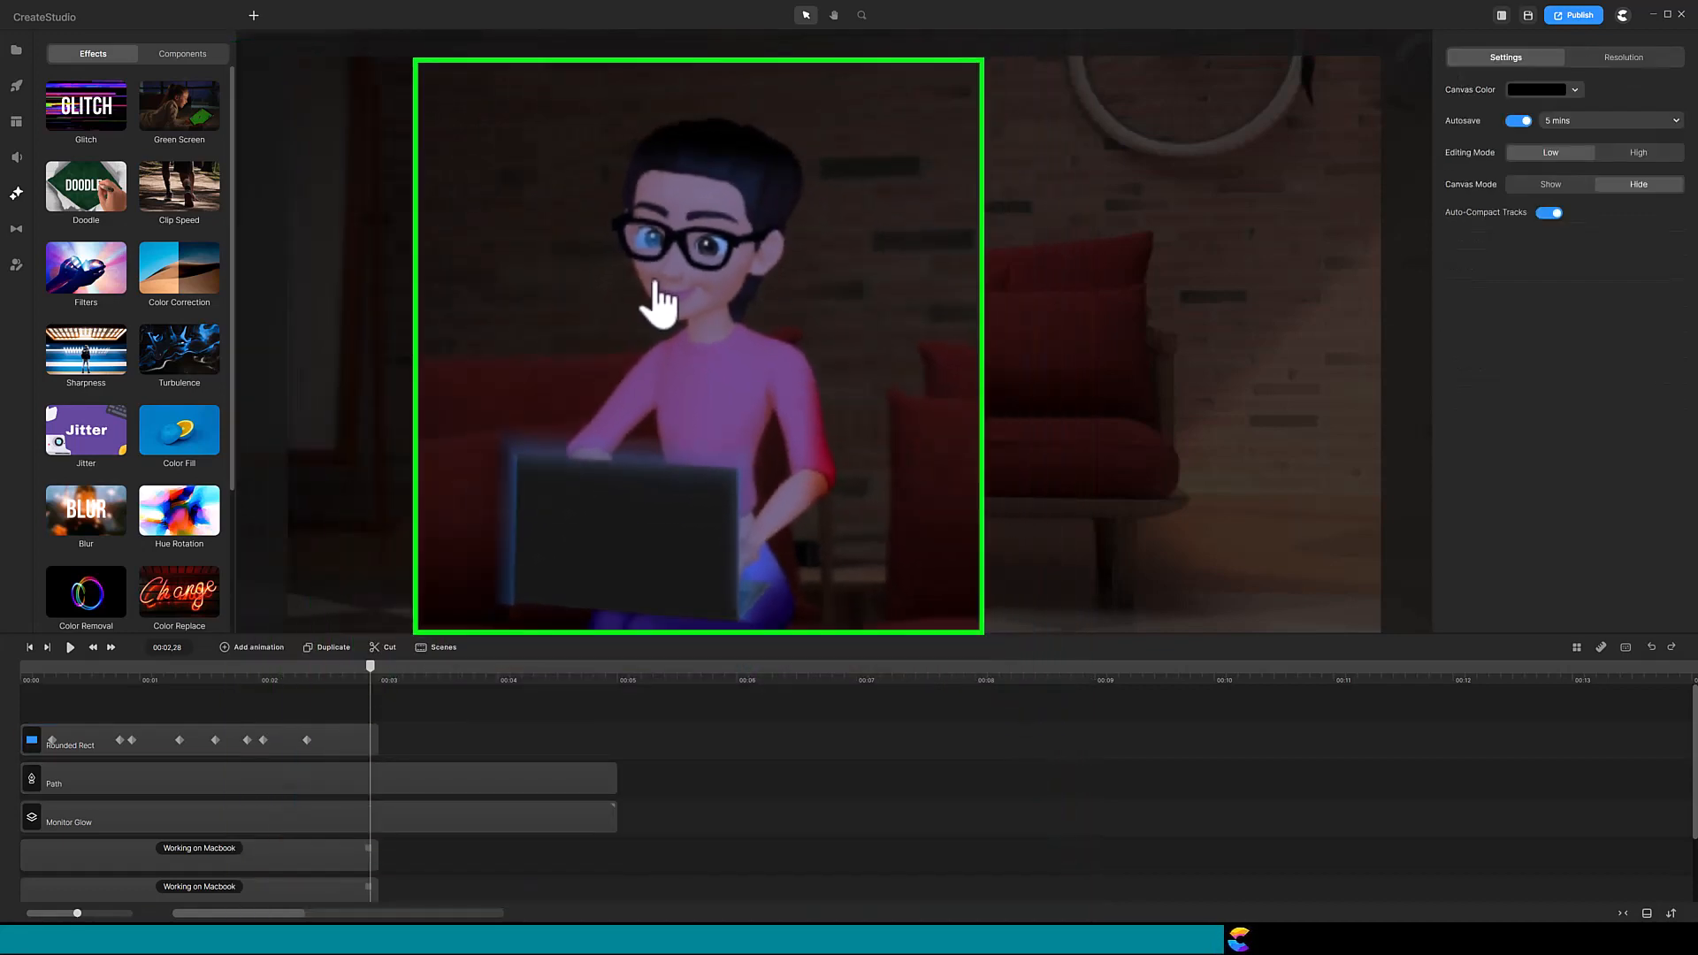
- Group the Rounded Rect layer on its own and rename the group Left Lens
{"action": "left_click", "coordinate": [327, 746]}
{"action": "right_click", "coordinate": [327, 745]}
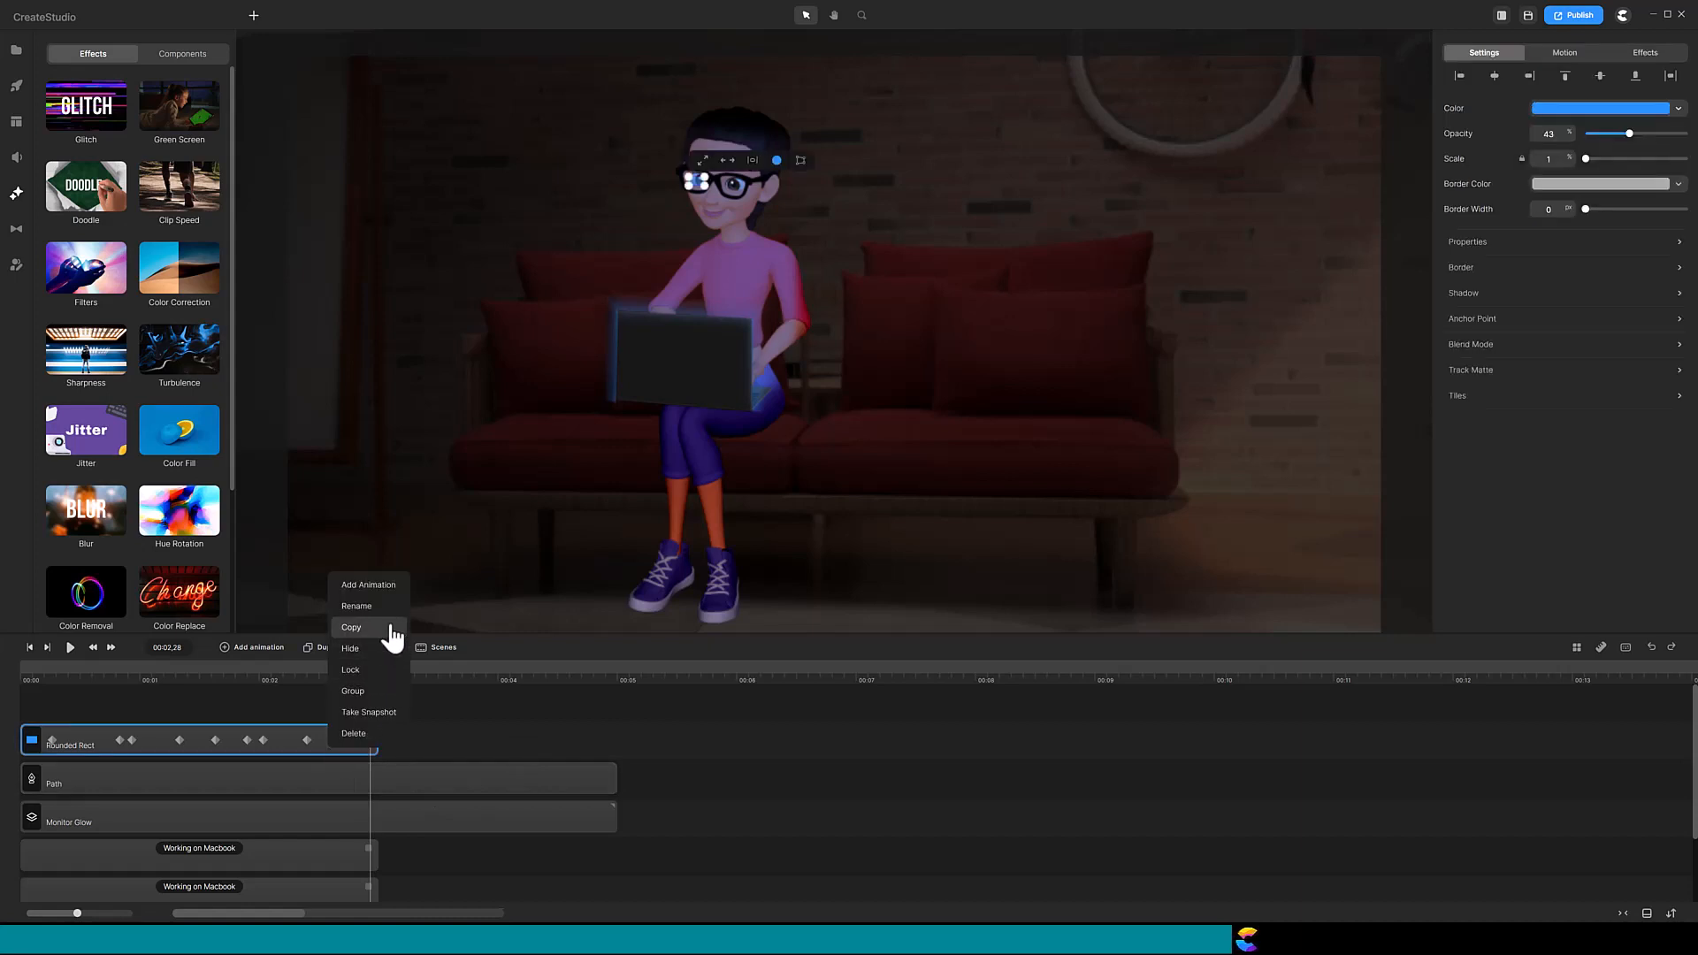
{"action": "left_click", "coordinate": [354, 692]}
{"action": "right_click", "coordinate": [276, 743]}
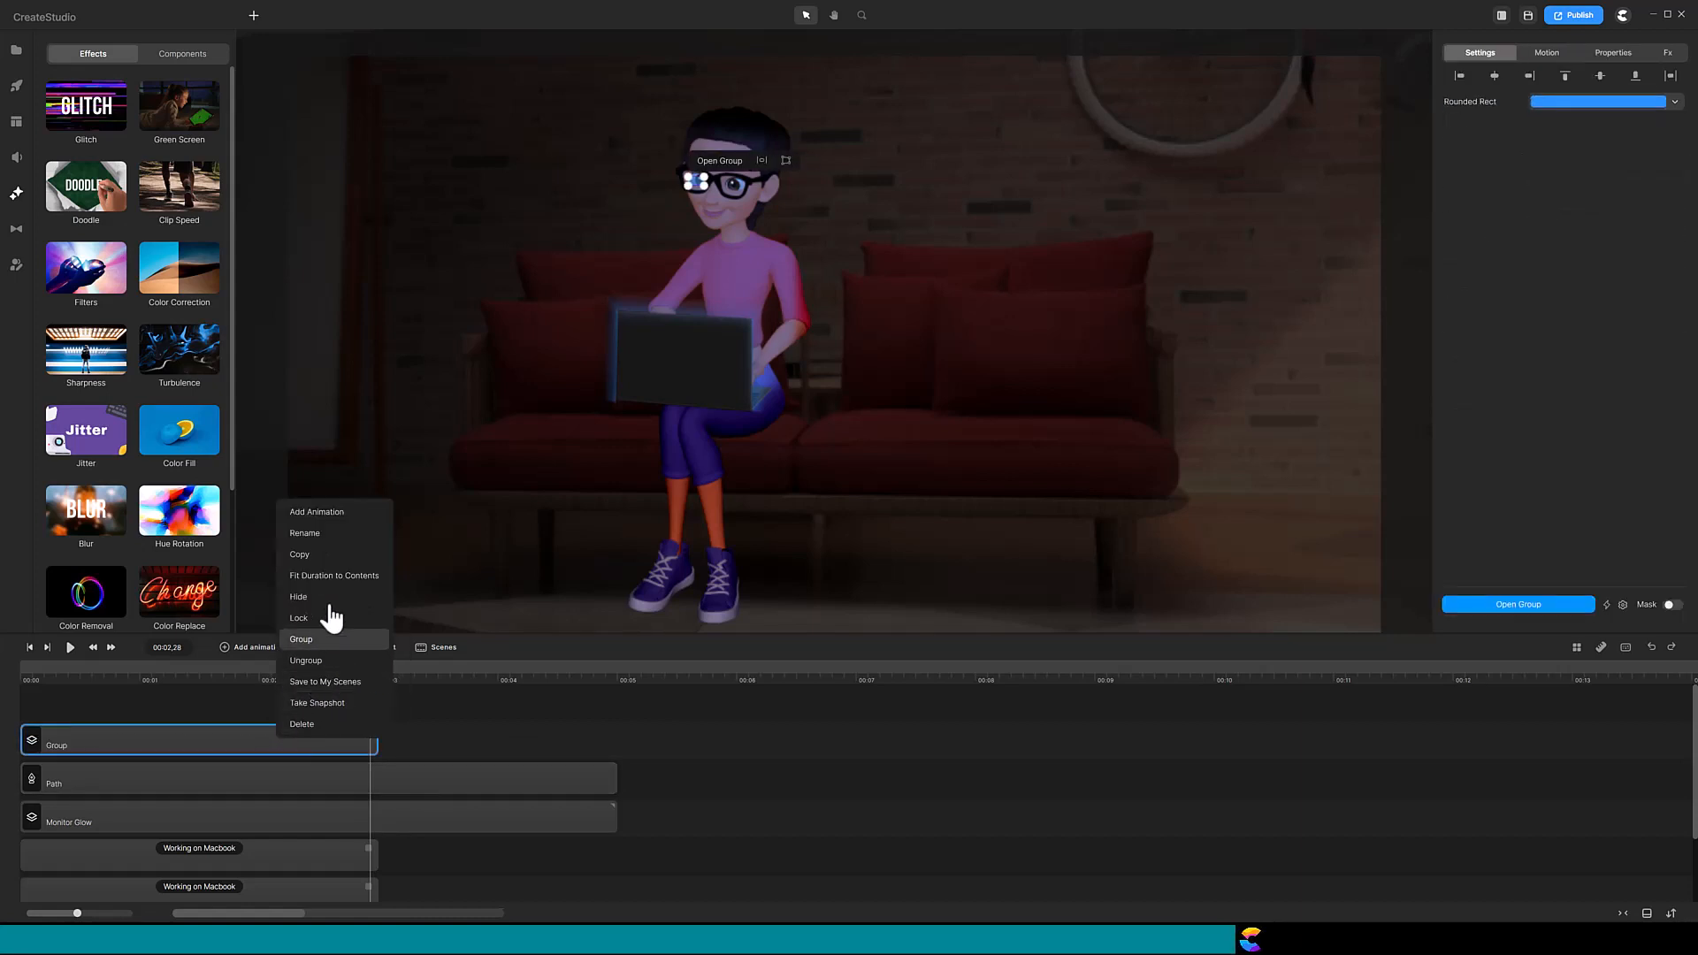
{"action": "left_click", "coordinate": [321, 536]}
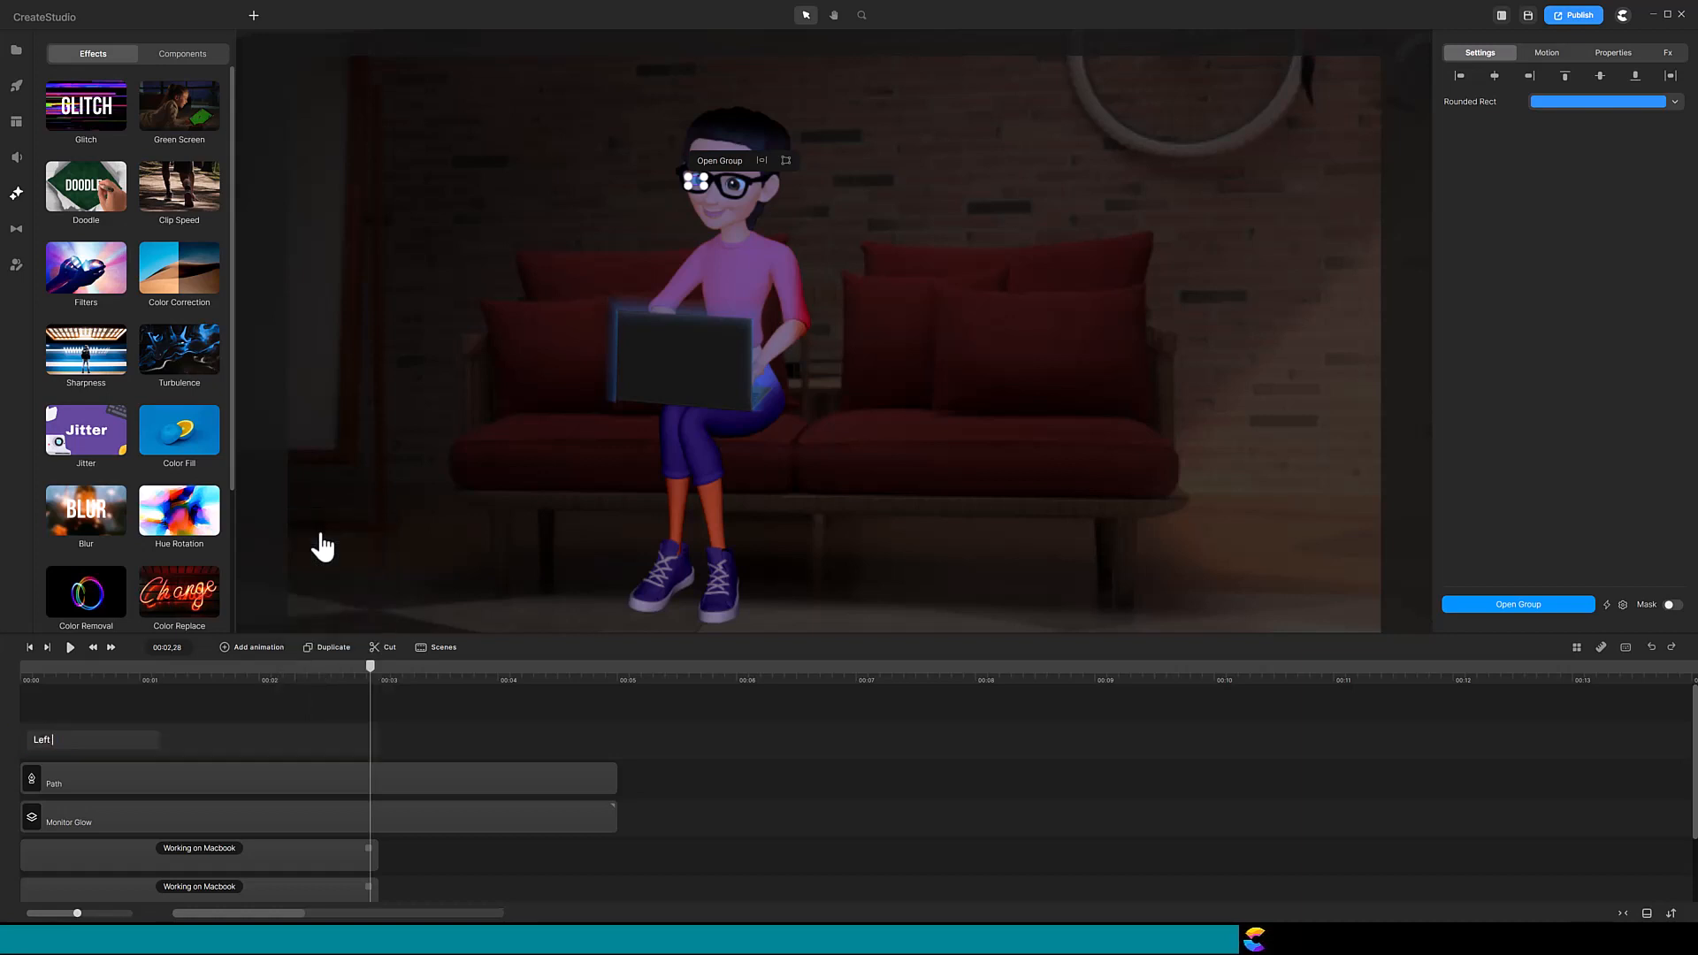
{"action": "type", "text": "Left Lens"}
{"action": "key", "text": "Return"}
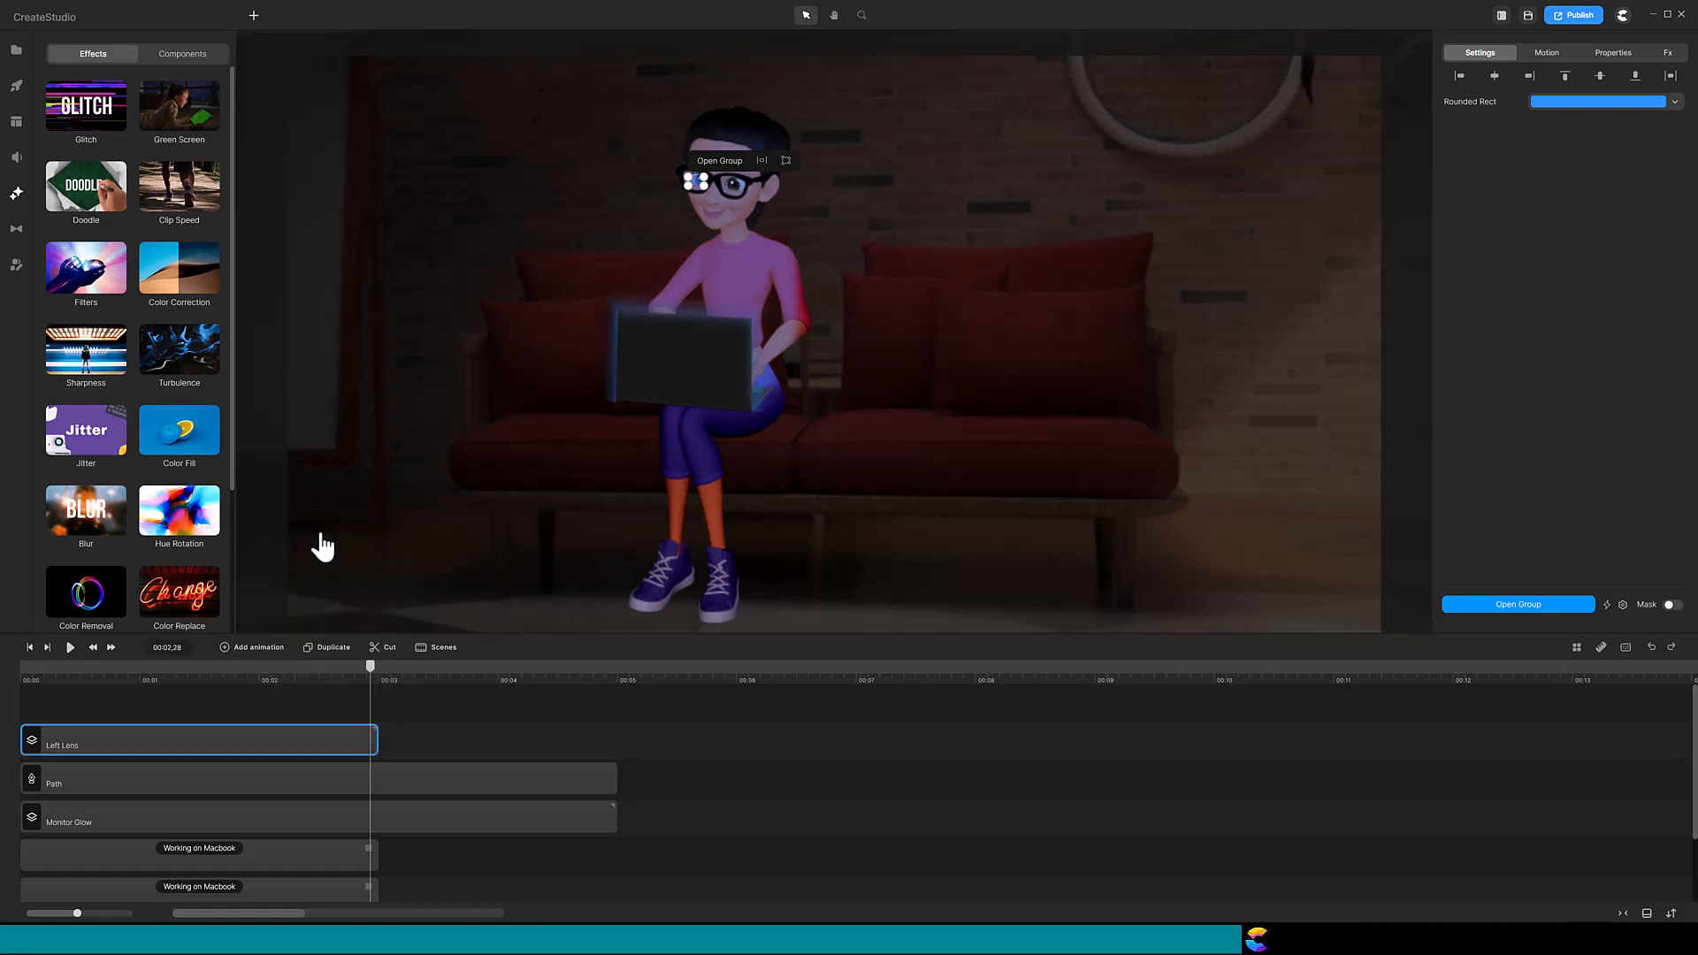
- Duplicate the Left Lens group and rename the copy Right Lens
{"action": "left_click", "coordinate": [332, 648]}
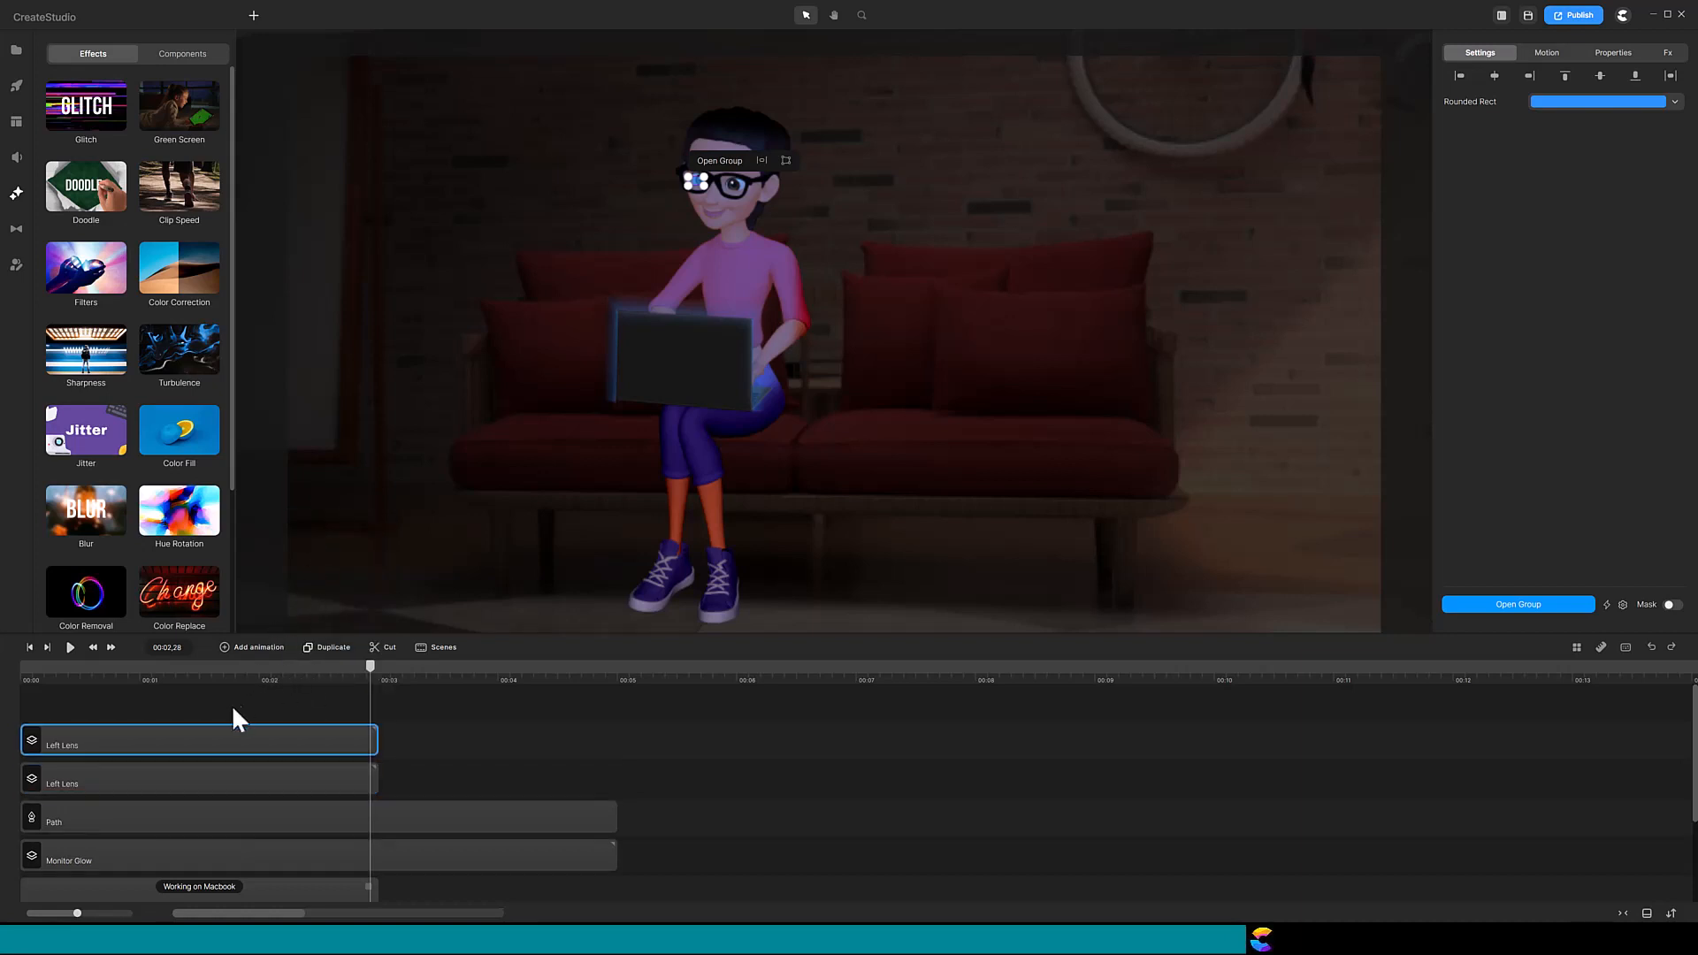
{"action": "right_click", "coordinate": [175, 734]}
{"action": "left_click", "coordinate": [234, 541]}
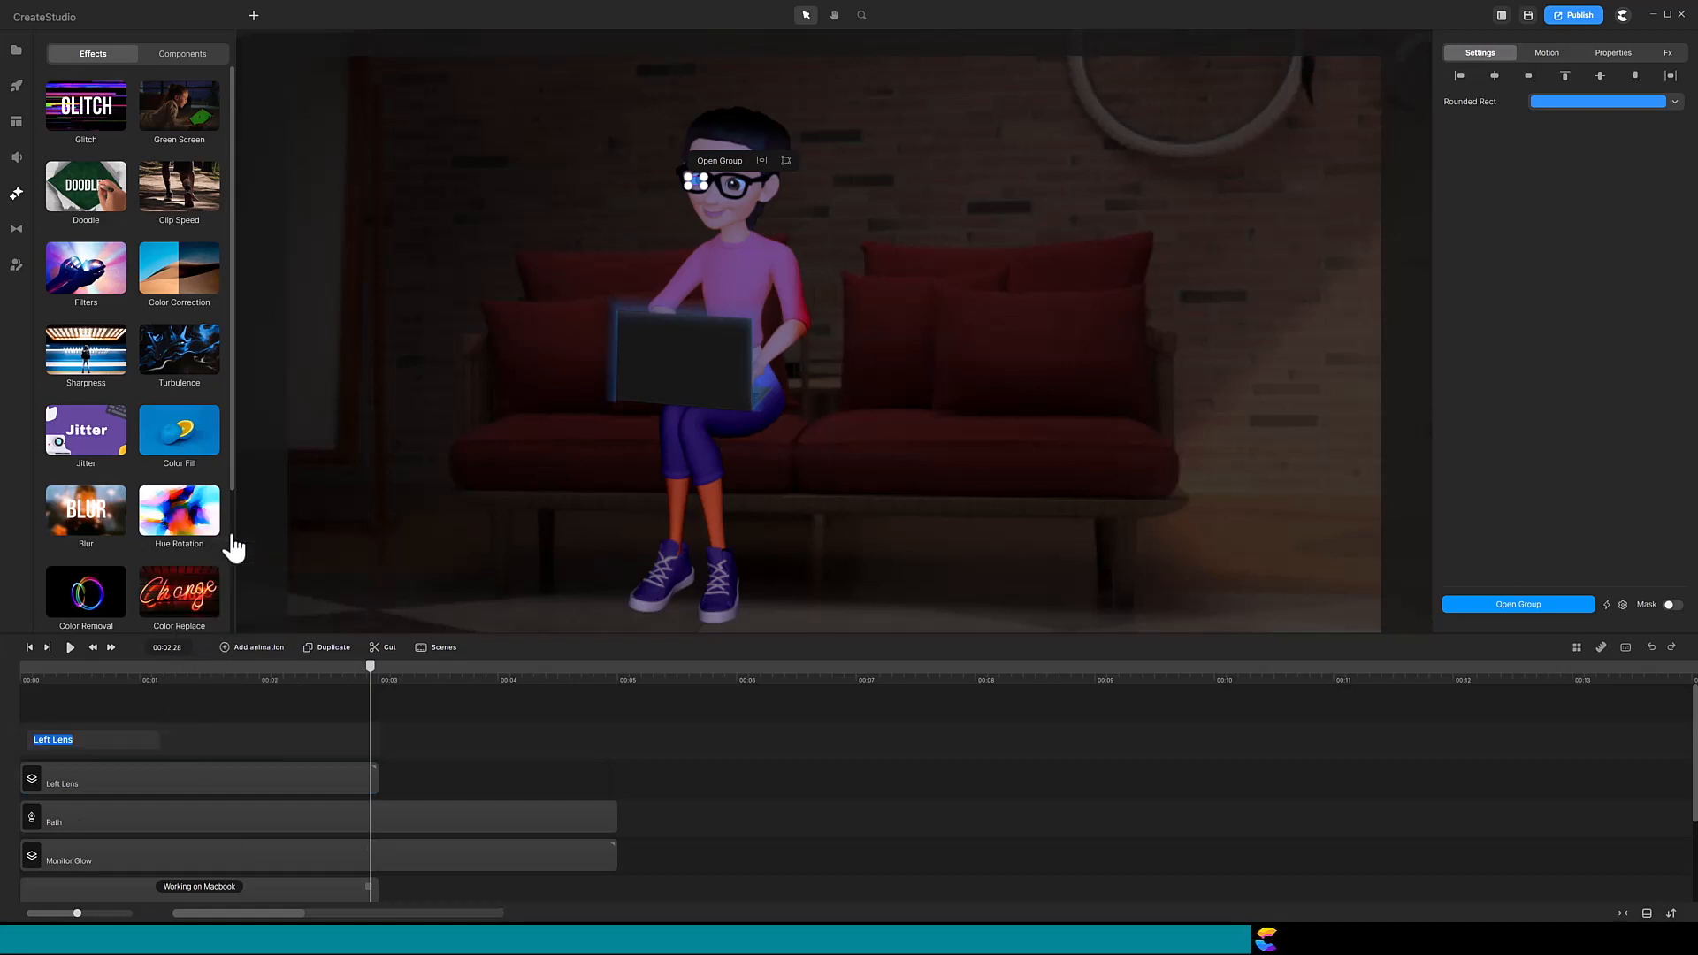
{"action": "type", "text": "Righ"}
{"action": "key", "text": "Return"}
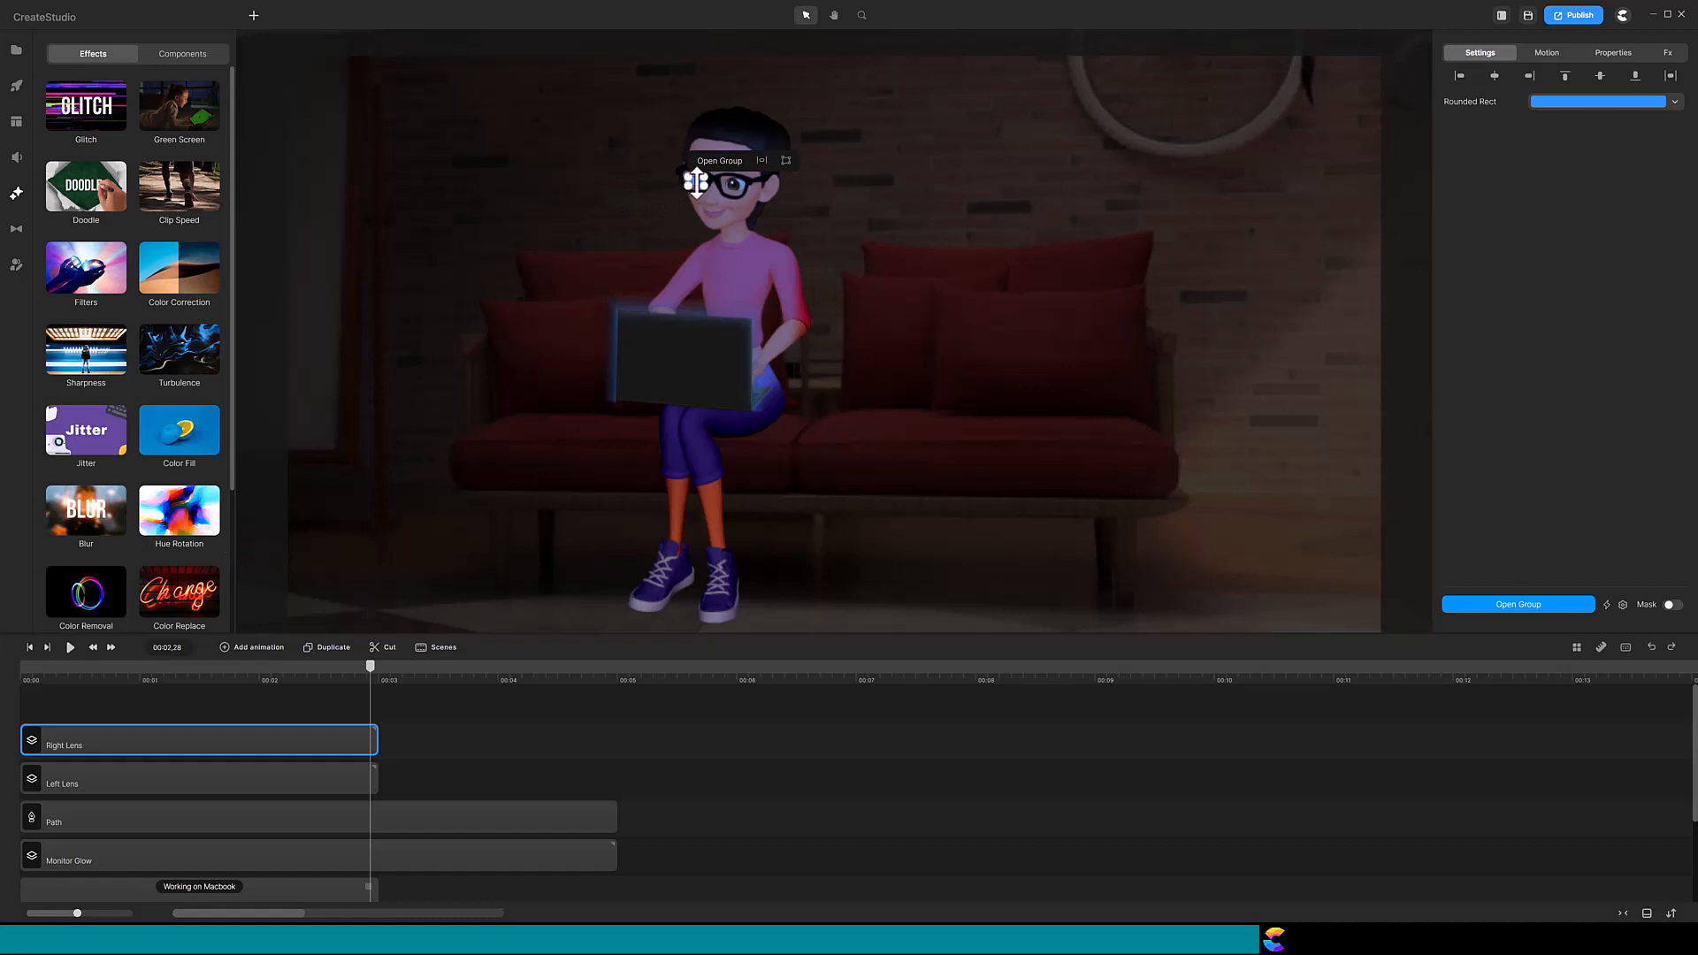
- Nudge the Right Lens group right and slightly down until it sits on the other lens of the glasses
{"action": "key", "text": "shift+Right"}
{"action": "key", "text": "shift+Right"}
{"action": "key", "text": "shift+Right"}
{"action": "key", "text": "shift+Right"}
{"action": "key", "text": "shift+Right"}
{"action": "key", "text": "shift+Right"}
{"action": "key", "text": "shift+Right"}
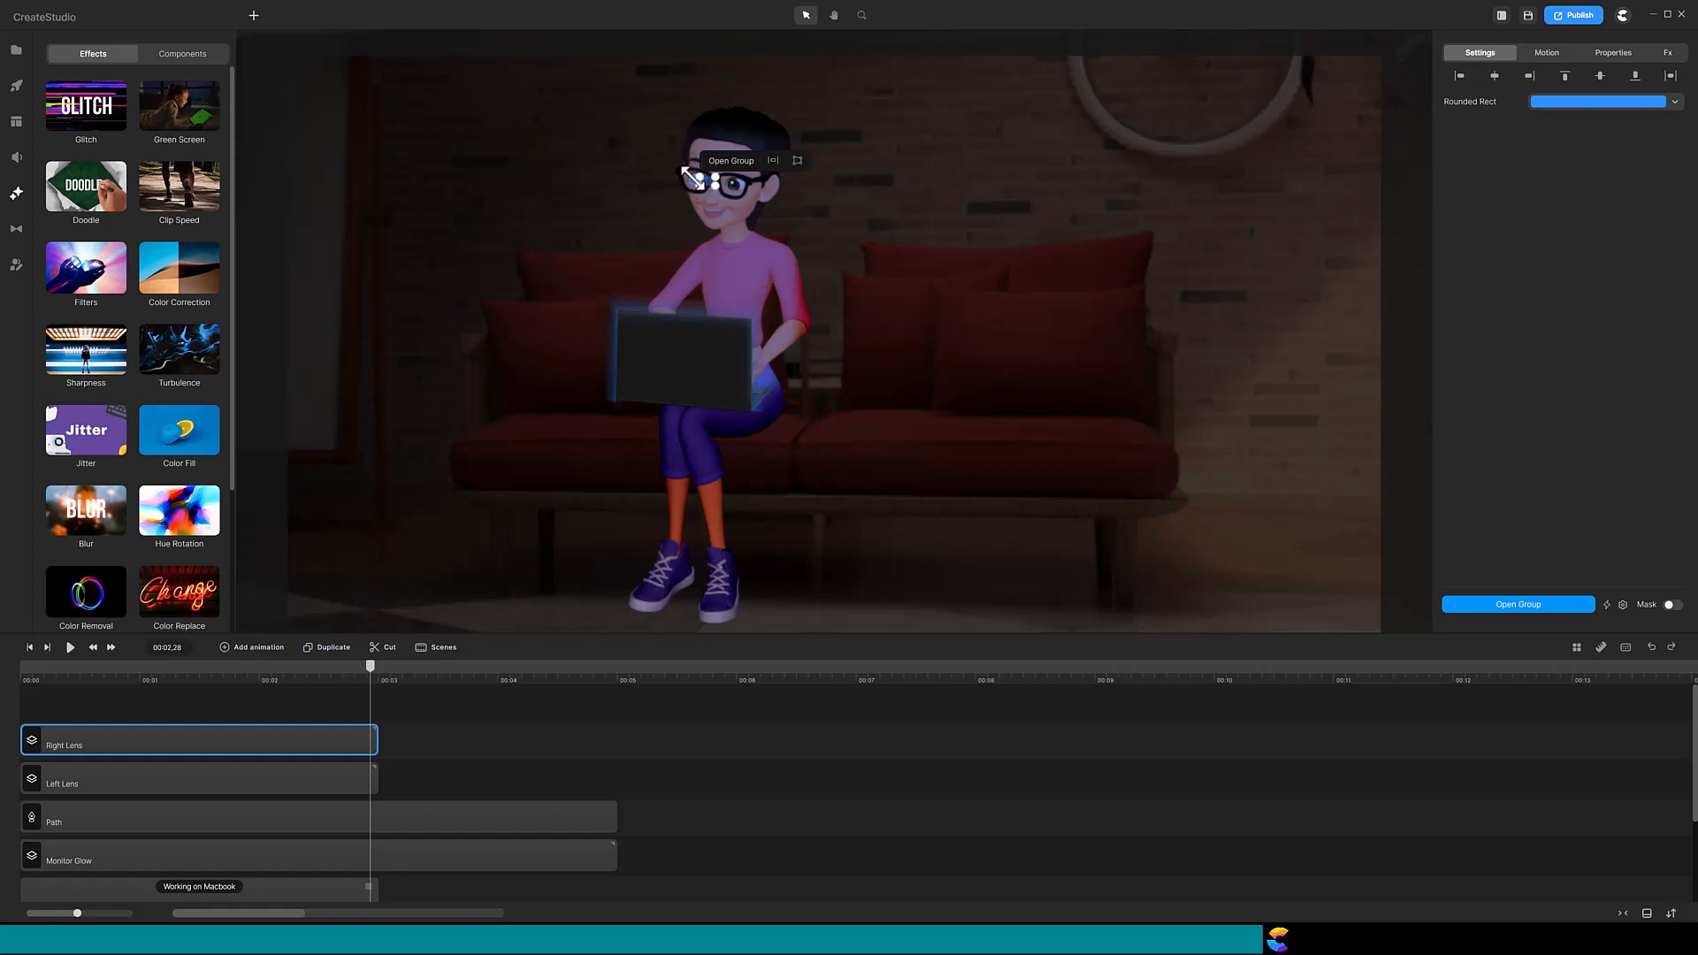
{"action": "key", "text": "Down"}
{"action": "key", "text": "Down"}
{"action": "key", "text": "Down"}
{"action": "key", "text": "Down"}
{"action": "key", "text": "Left"}
{"action": "key", "text": "Left"}
{"action": "key", "text": "Left"}
{"action": "key", "text": "Left"}
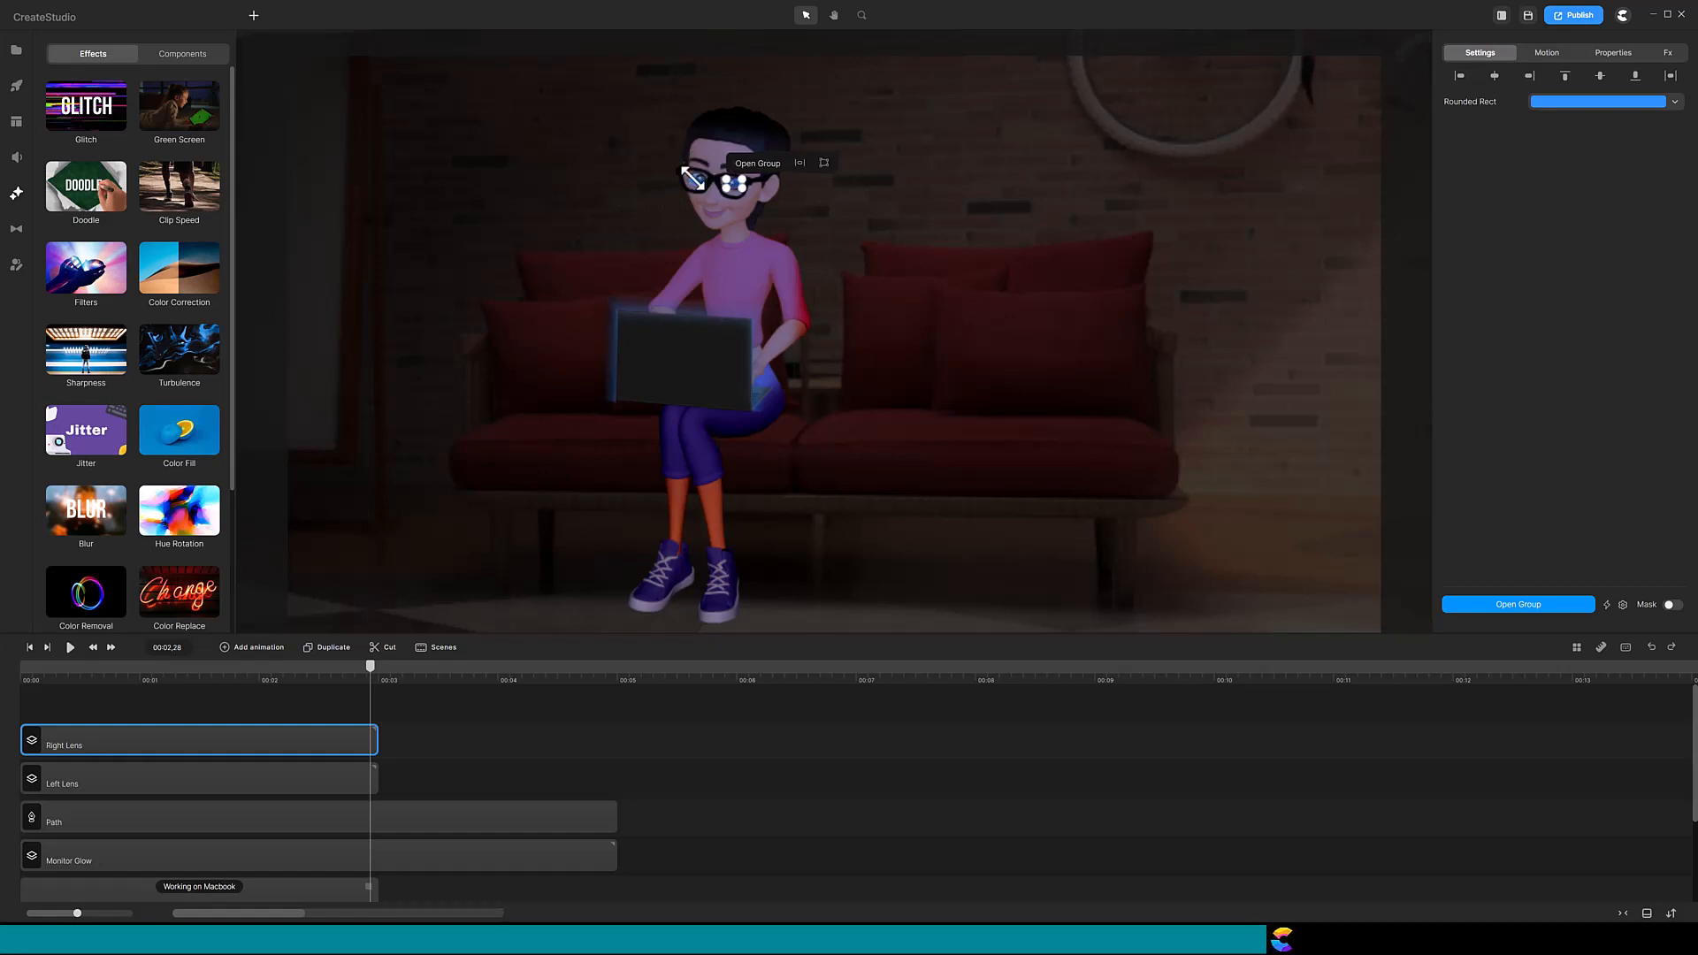
{"action": "key", "text": "Down"}
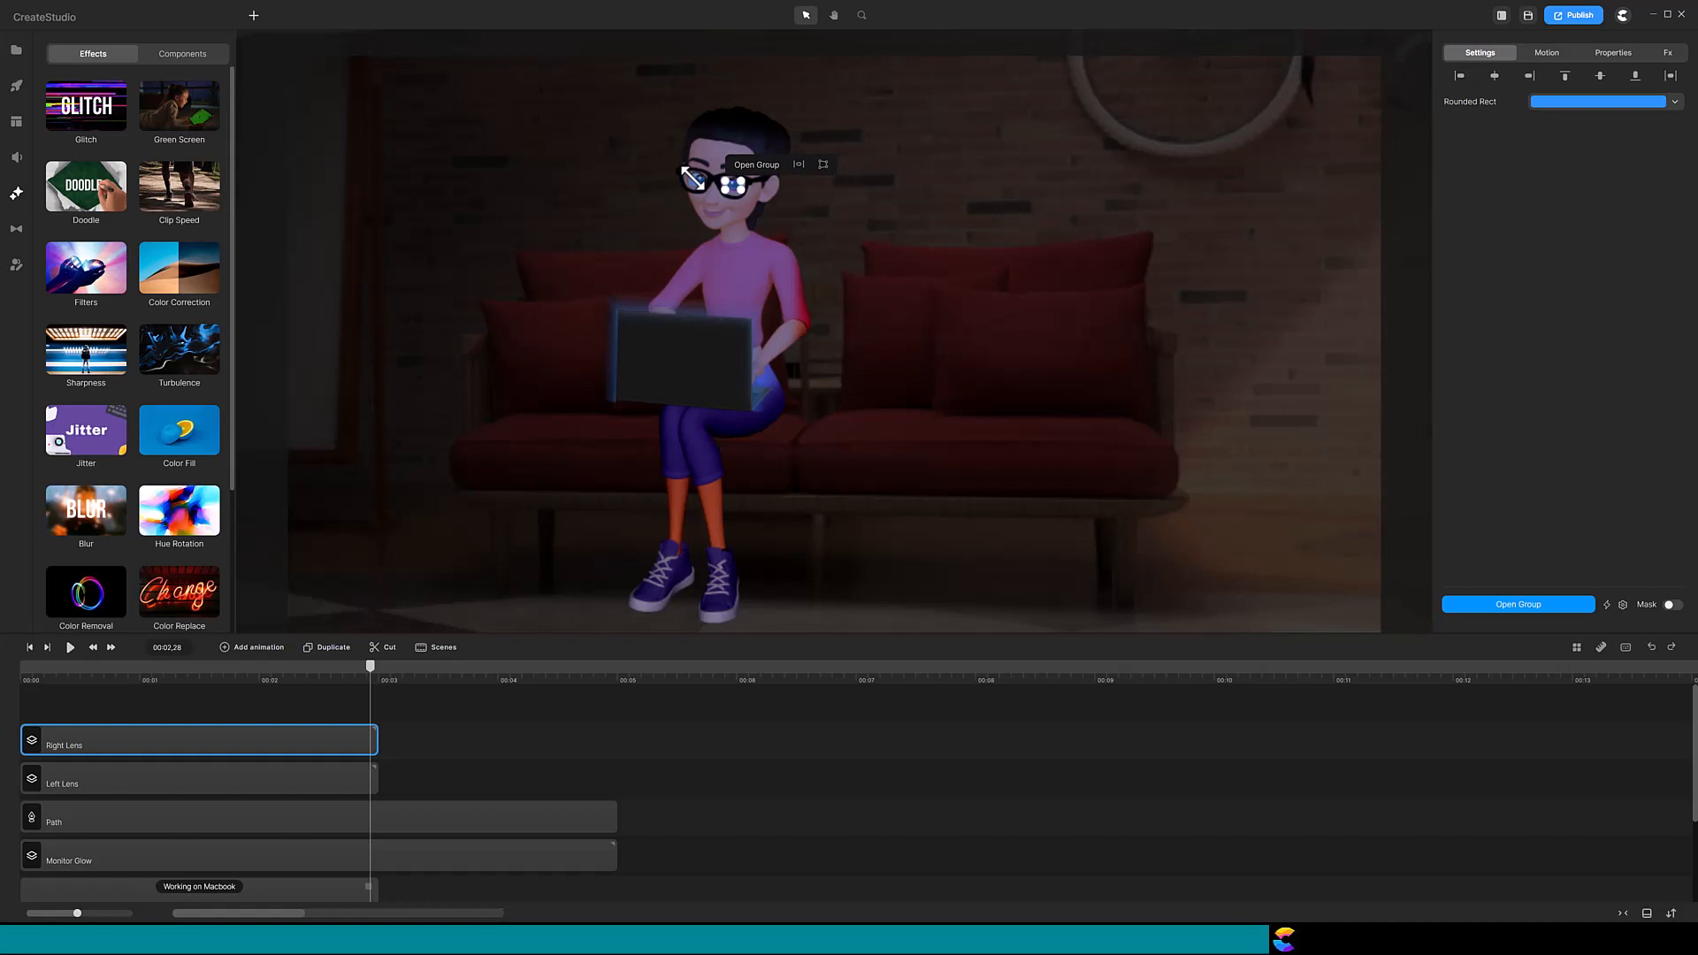
{"action": "left_click", "coordinate": [452, 695]}
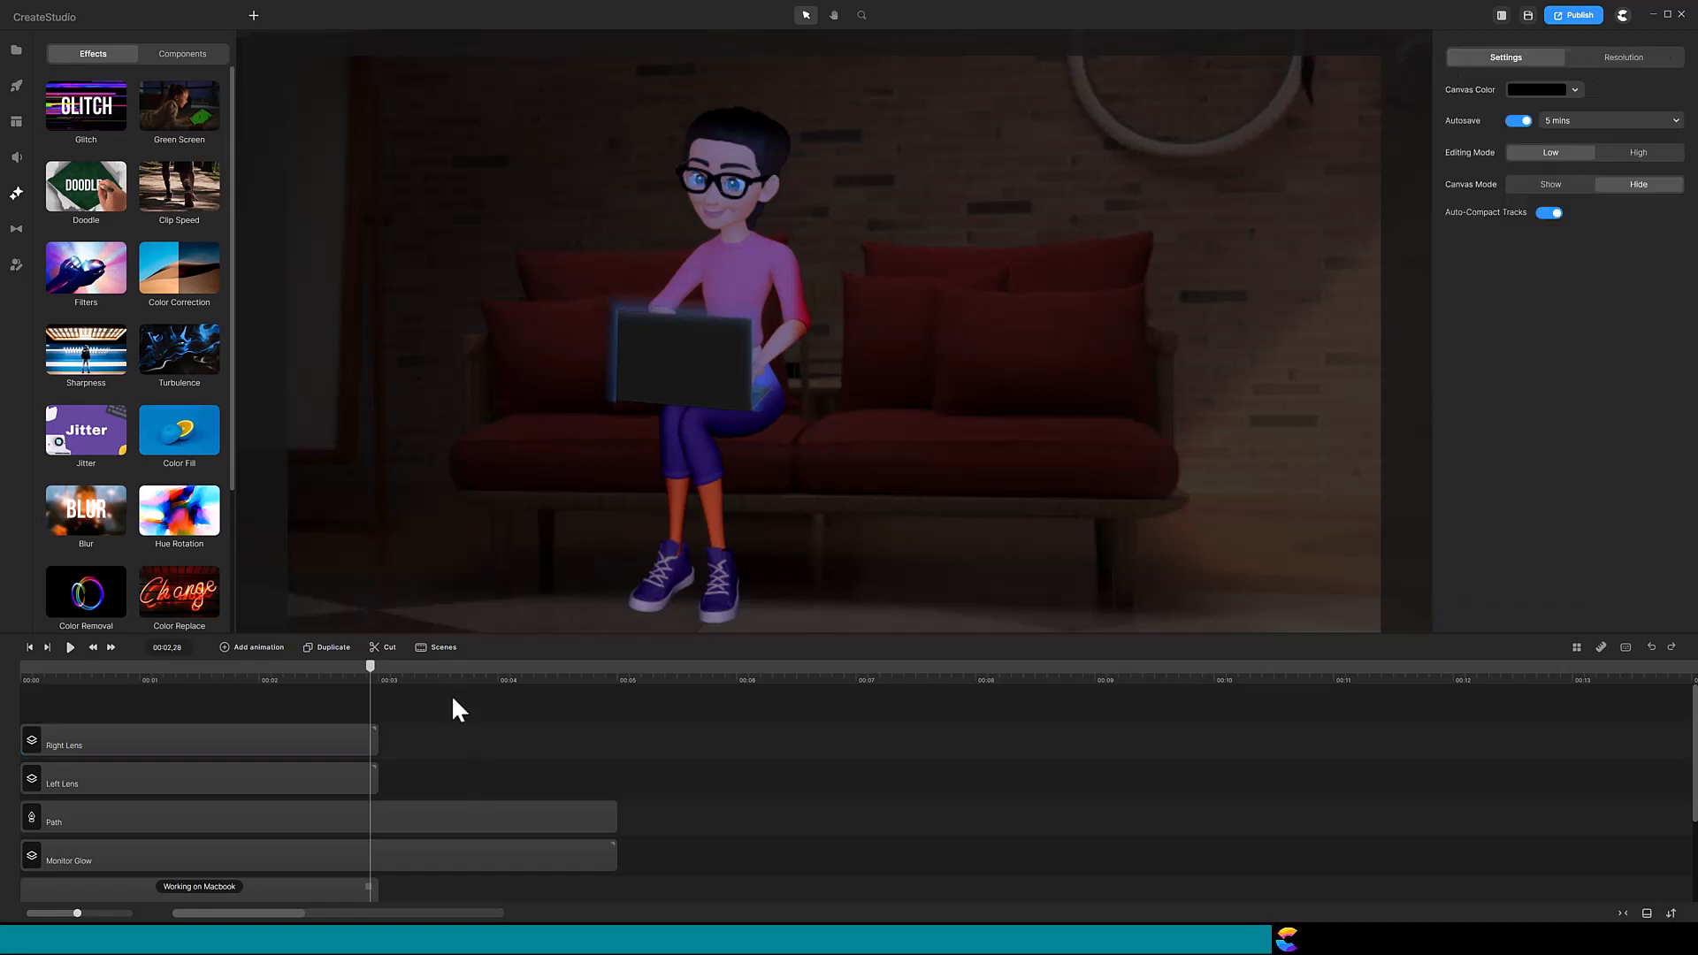
- Play the scene from the beginning to check the reflections on both lenses
{"action": "left_click", "coordinate": [23, 670]}
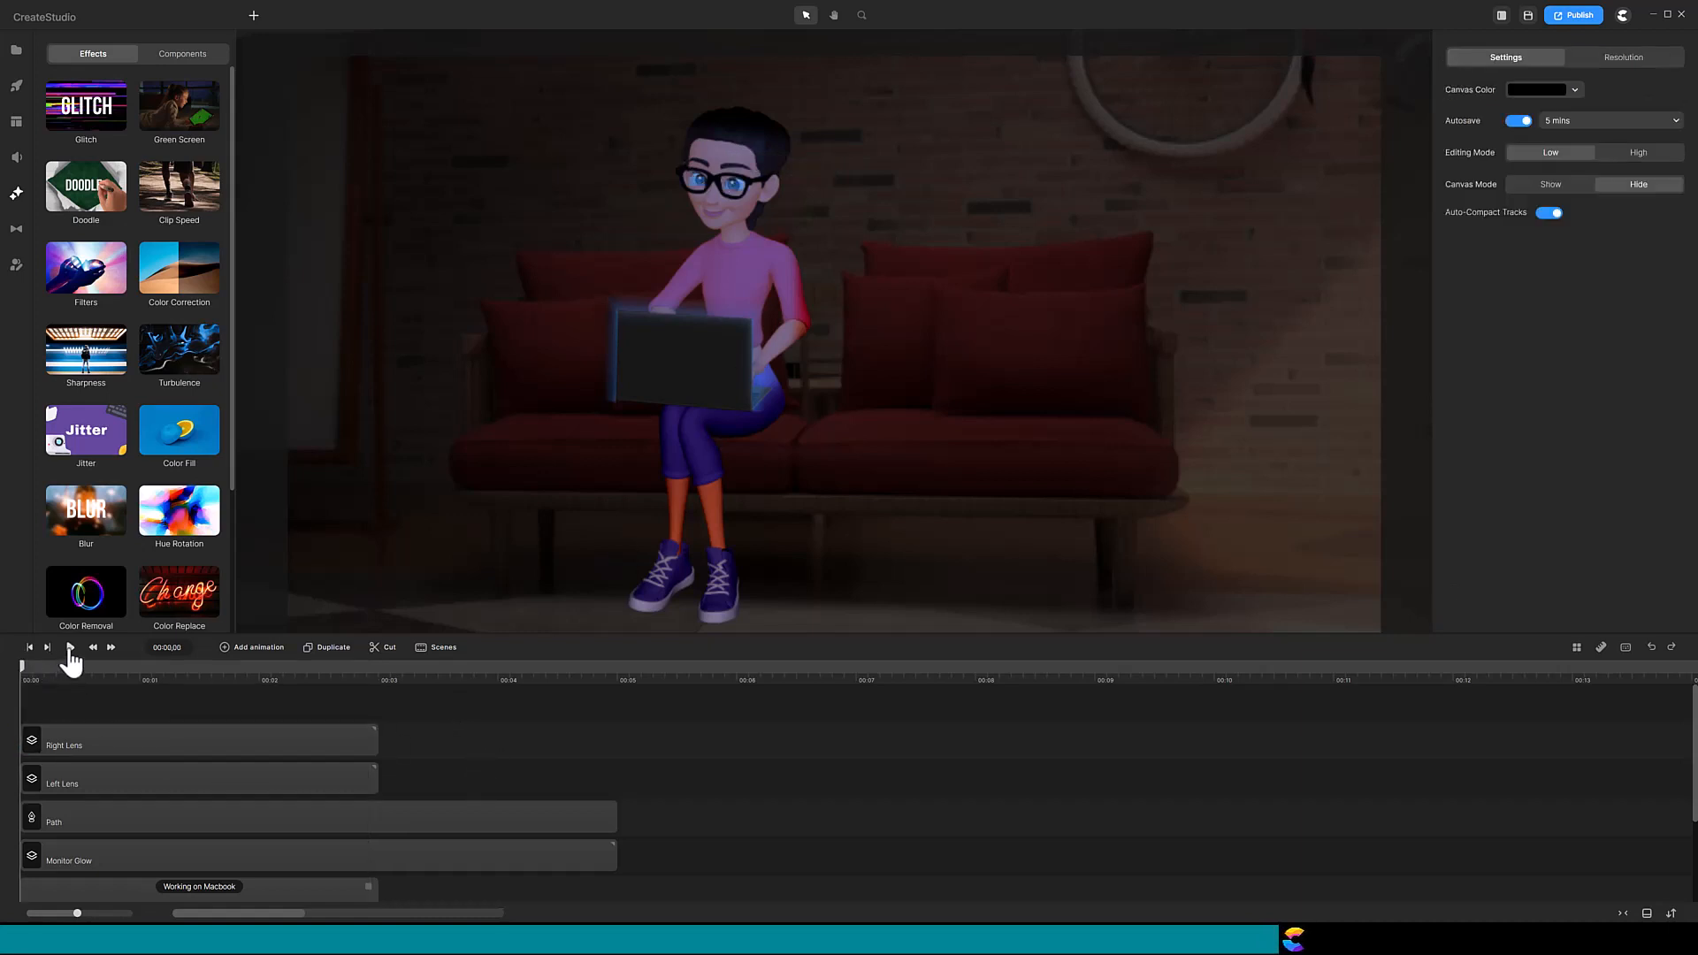
{"action": "left_click", "coordinate": [70, 651]}
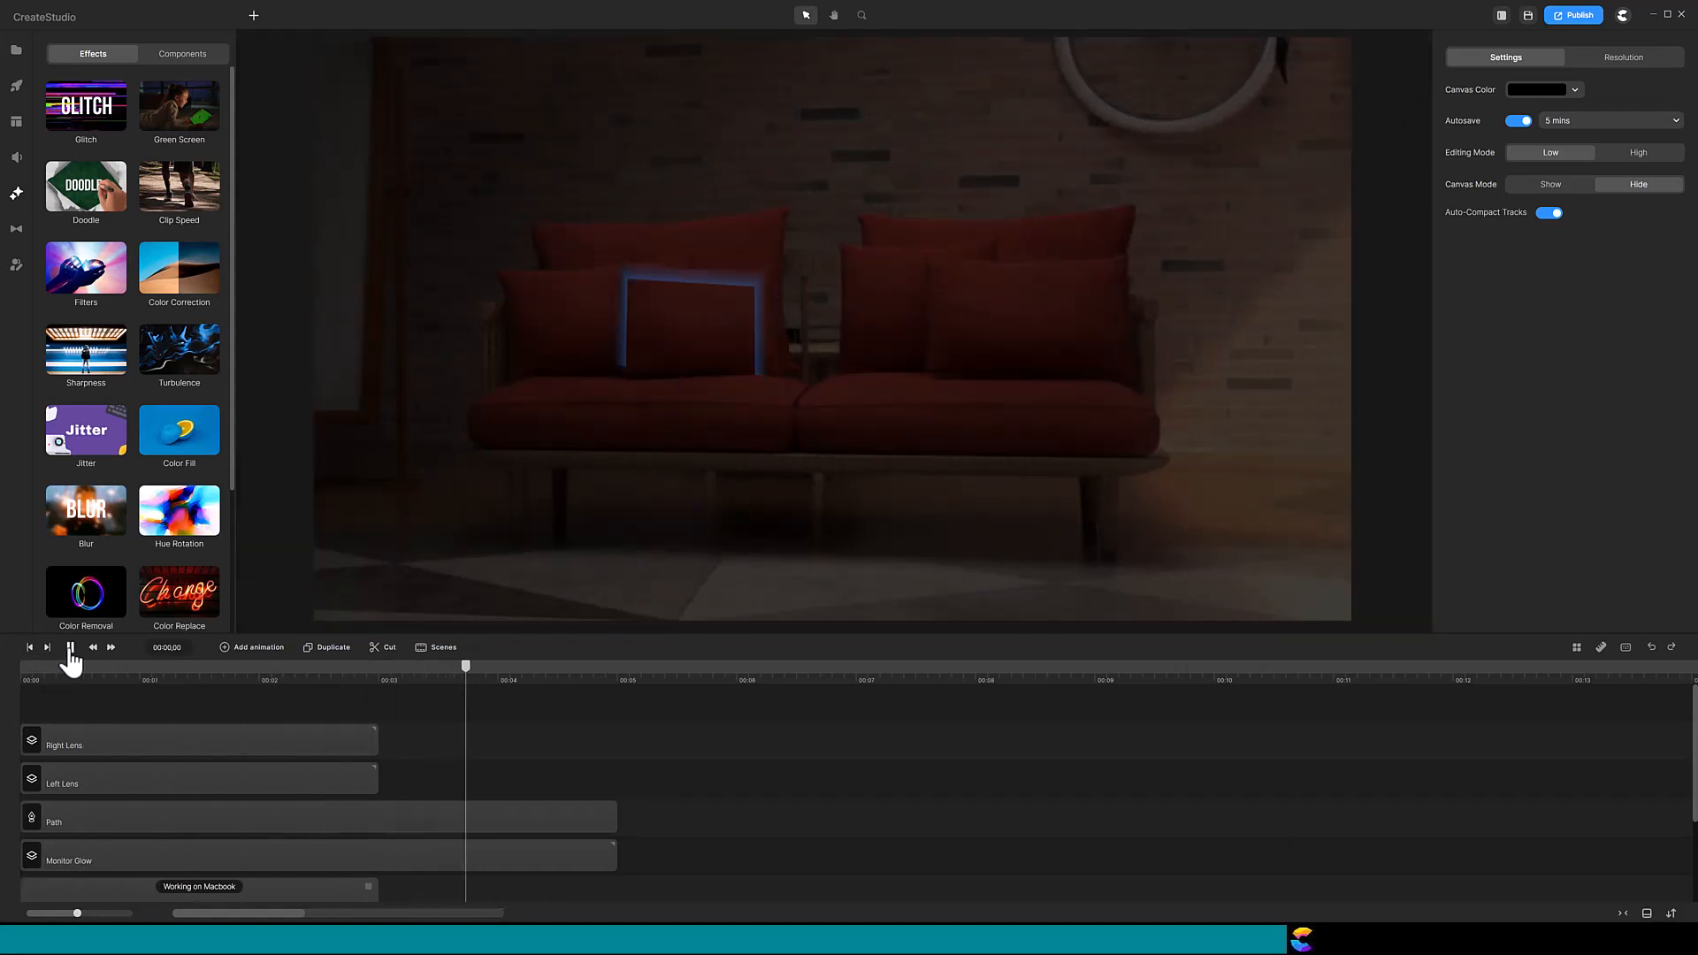
{"action": "left_click", "coordinate": [70, 648]}
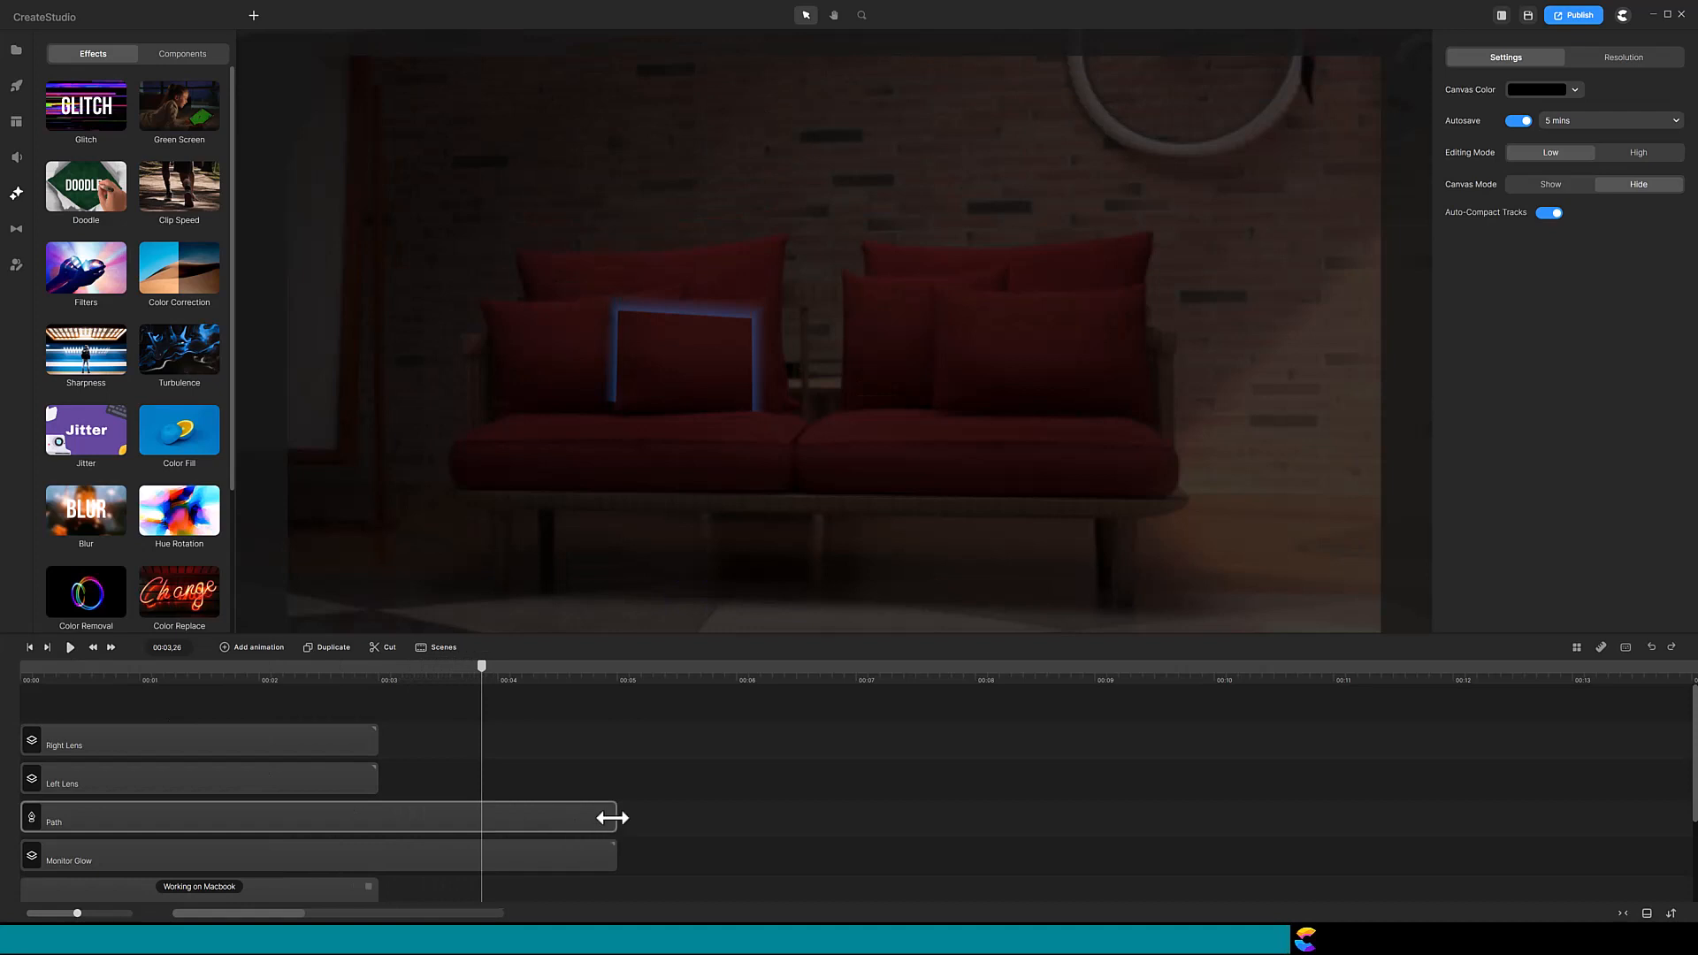
- Trim the Path and Monitor Glow layers to end with the Working on Macbook clips
{"action": "left_click_drag", "start_coordinate": [612, 818], "coordinate": [376, 808]}
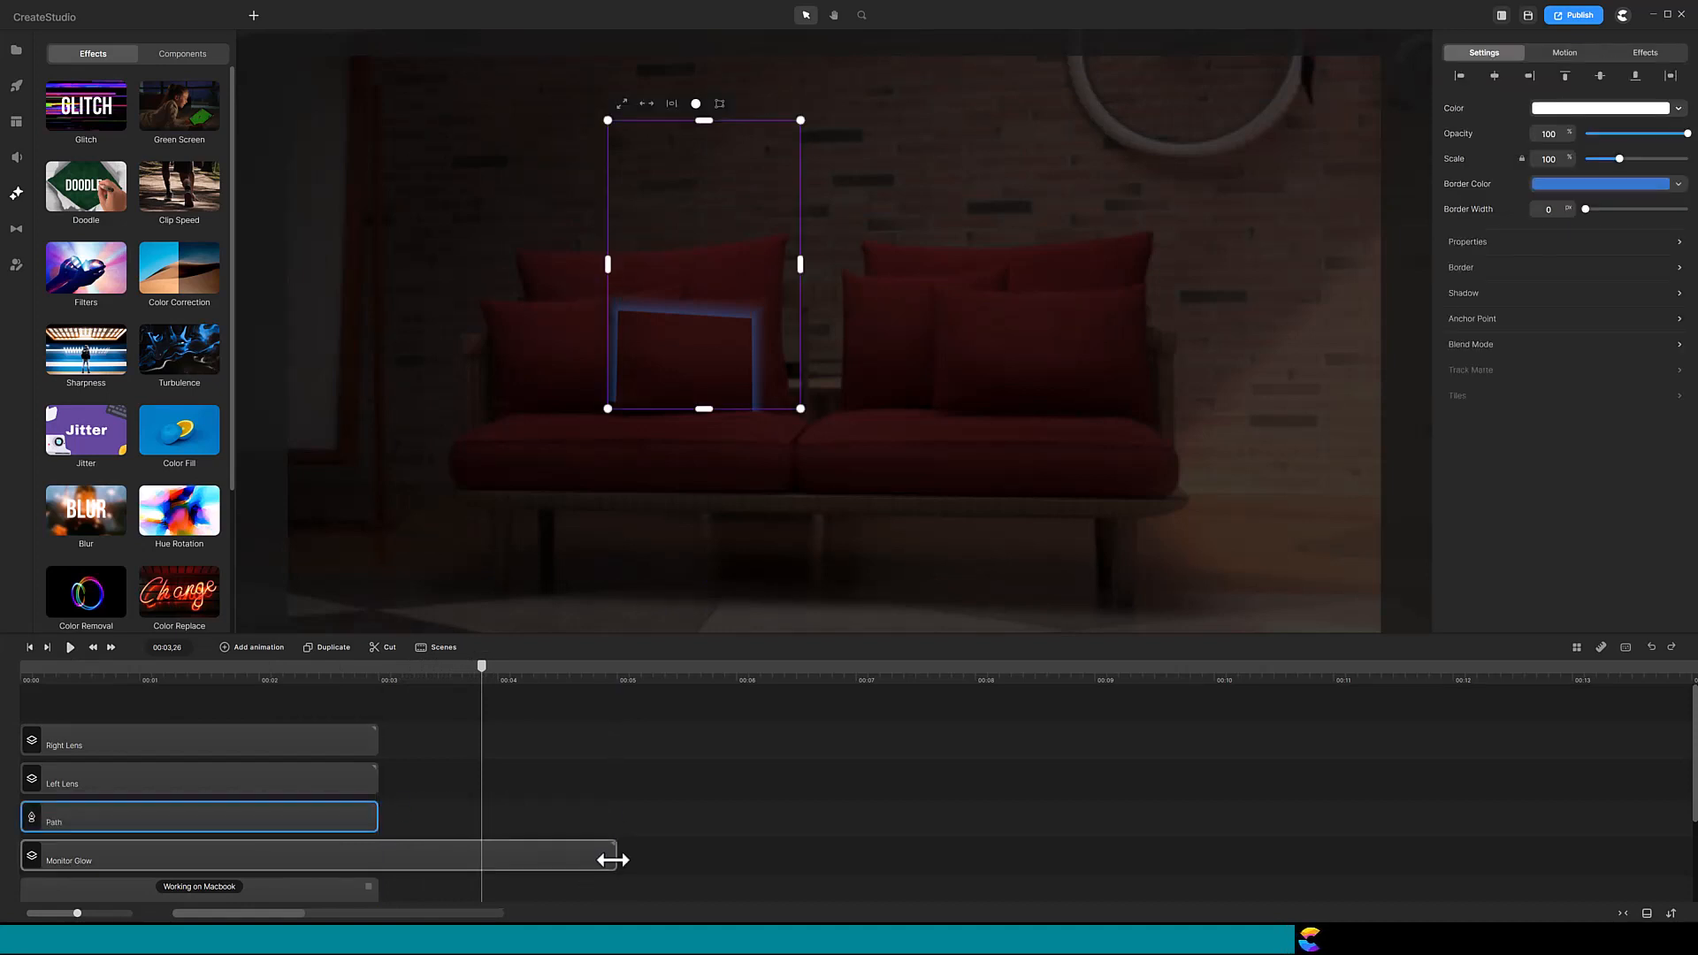
{"action": "left_click_drag", "start_coordinate": [612, 860], "coordinate": [378, 858]}
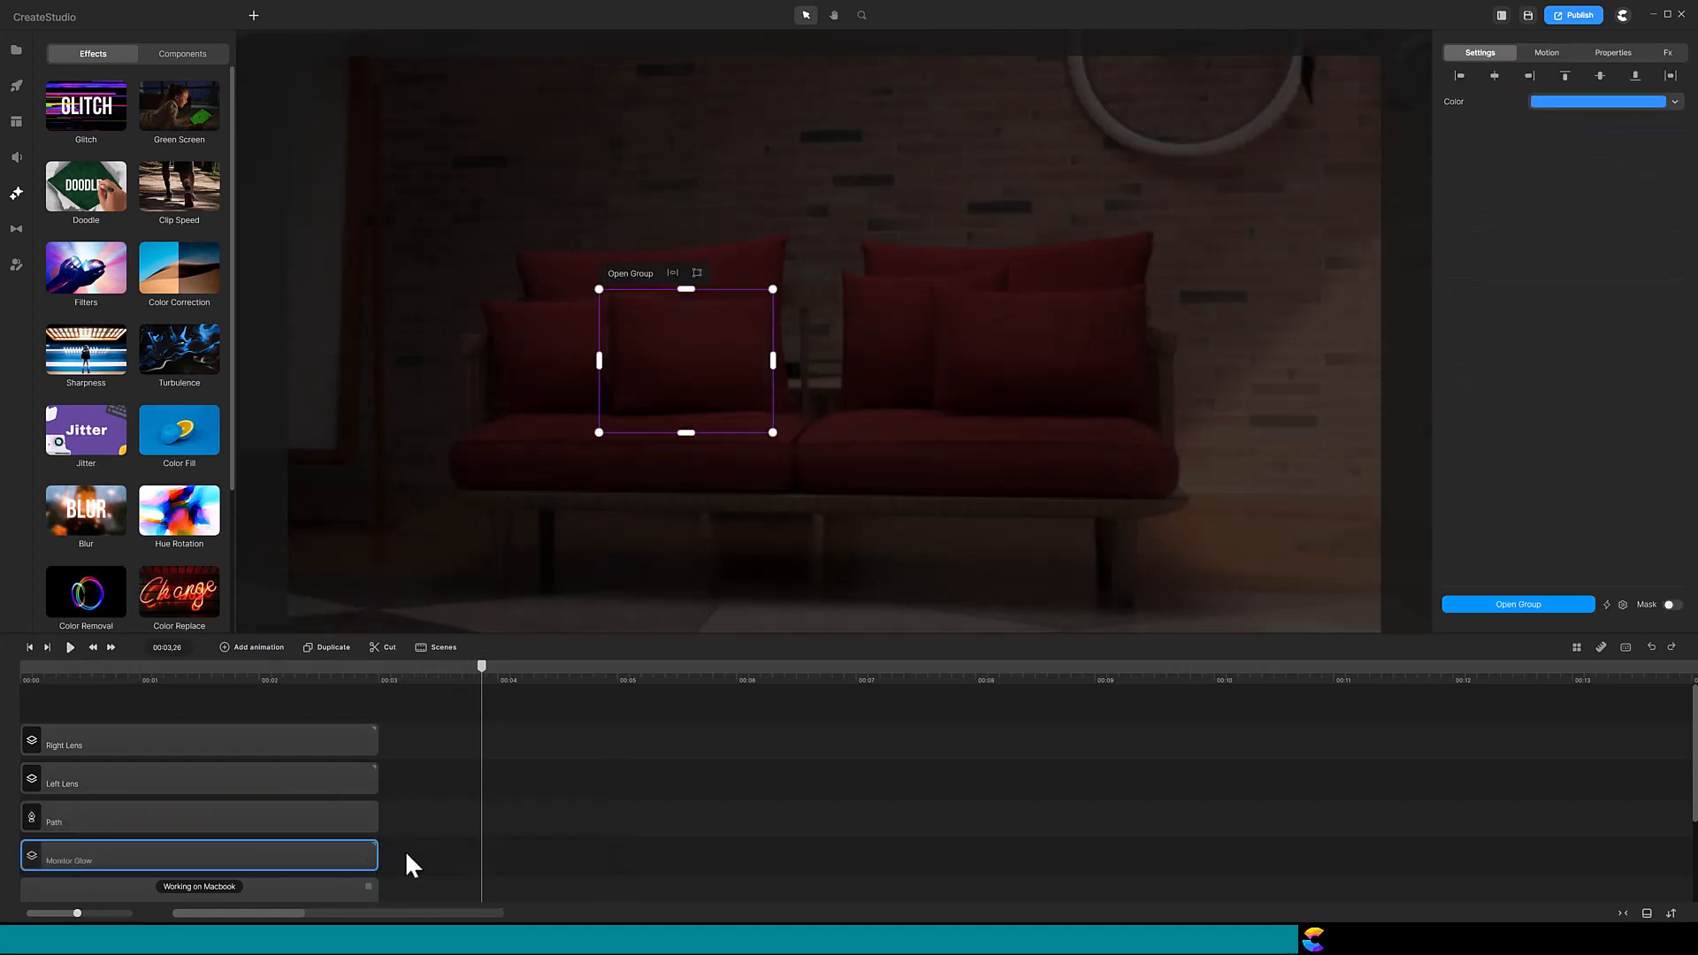
{"action": "scroll", "coordinate": [414, 845], "scroll_direction": "down", "scroll_amount": 1}
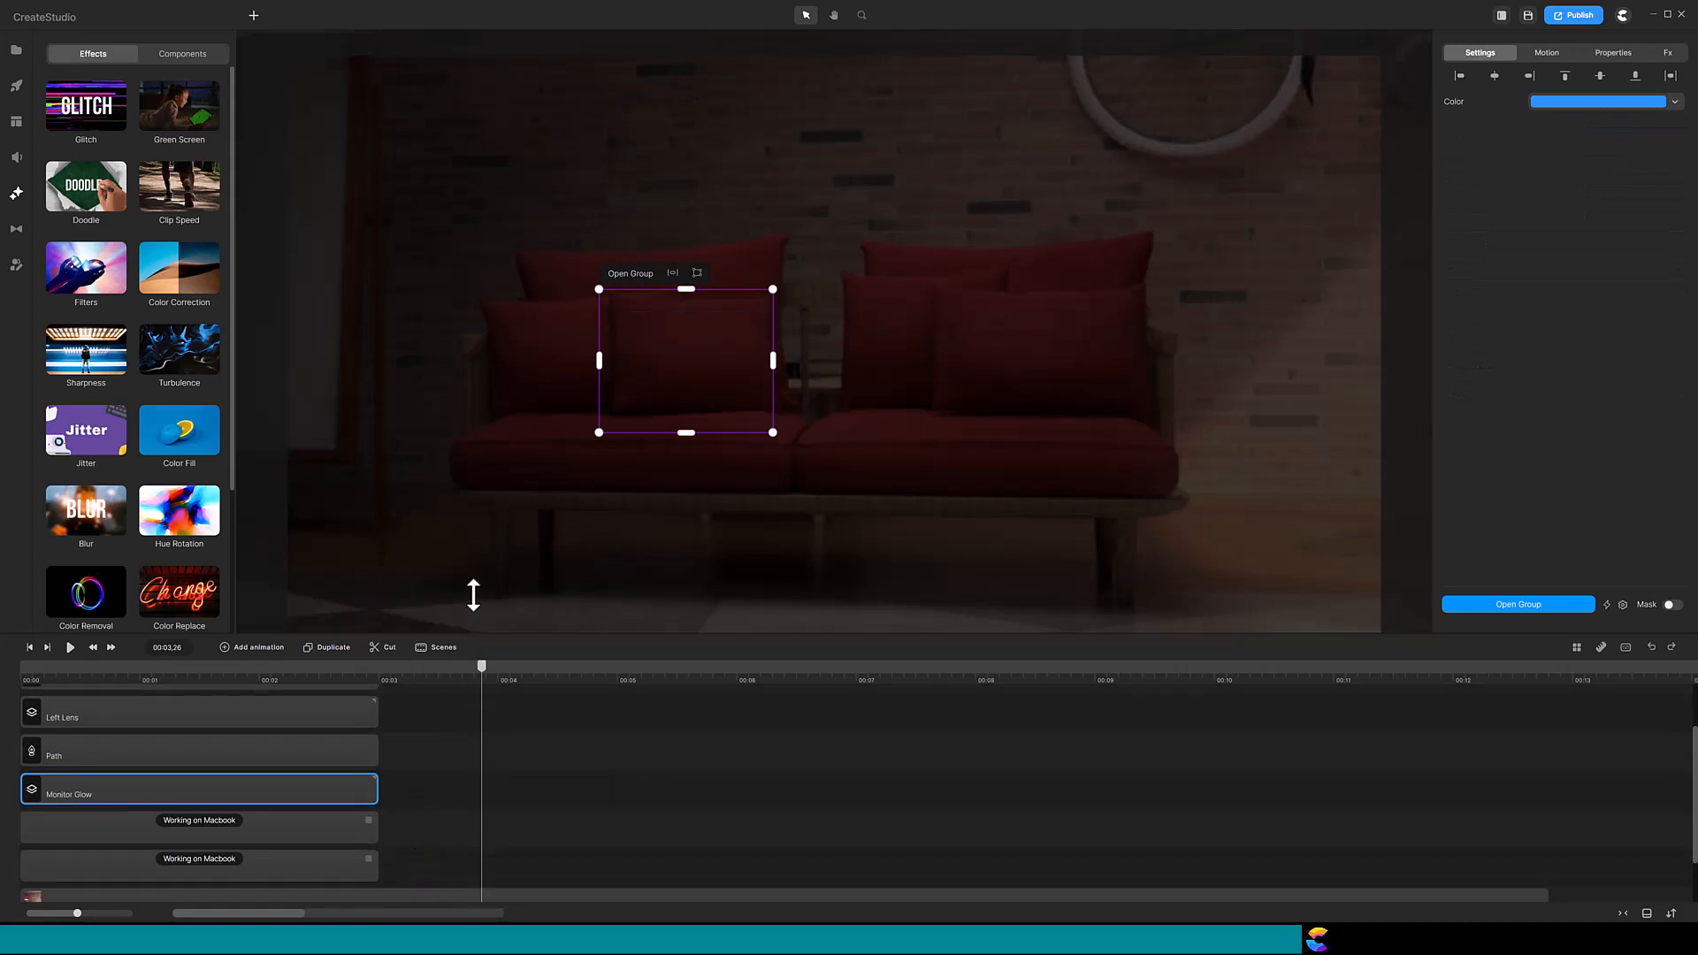
- Group the Right Lens, Left Lens, Path, Monitor Glow and upper Working on Macbook layers together
{"action": "left_click_drag", "start_coordinate": [473, 594], "coordinate": [473, 596]}
{"action": "scroll", "coordinate": [525, 766], "scroll_direction": "up", "scroll_amount": 1}
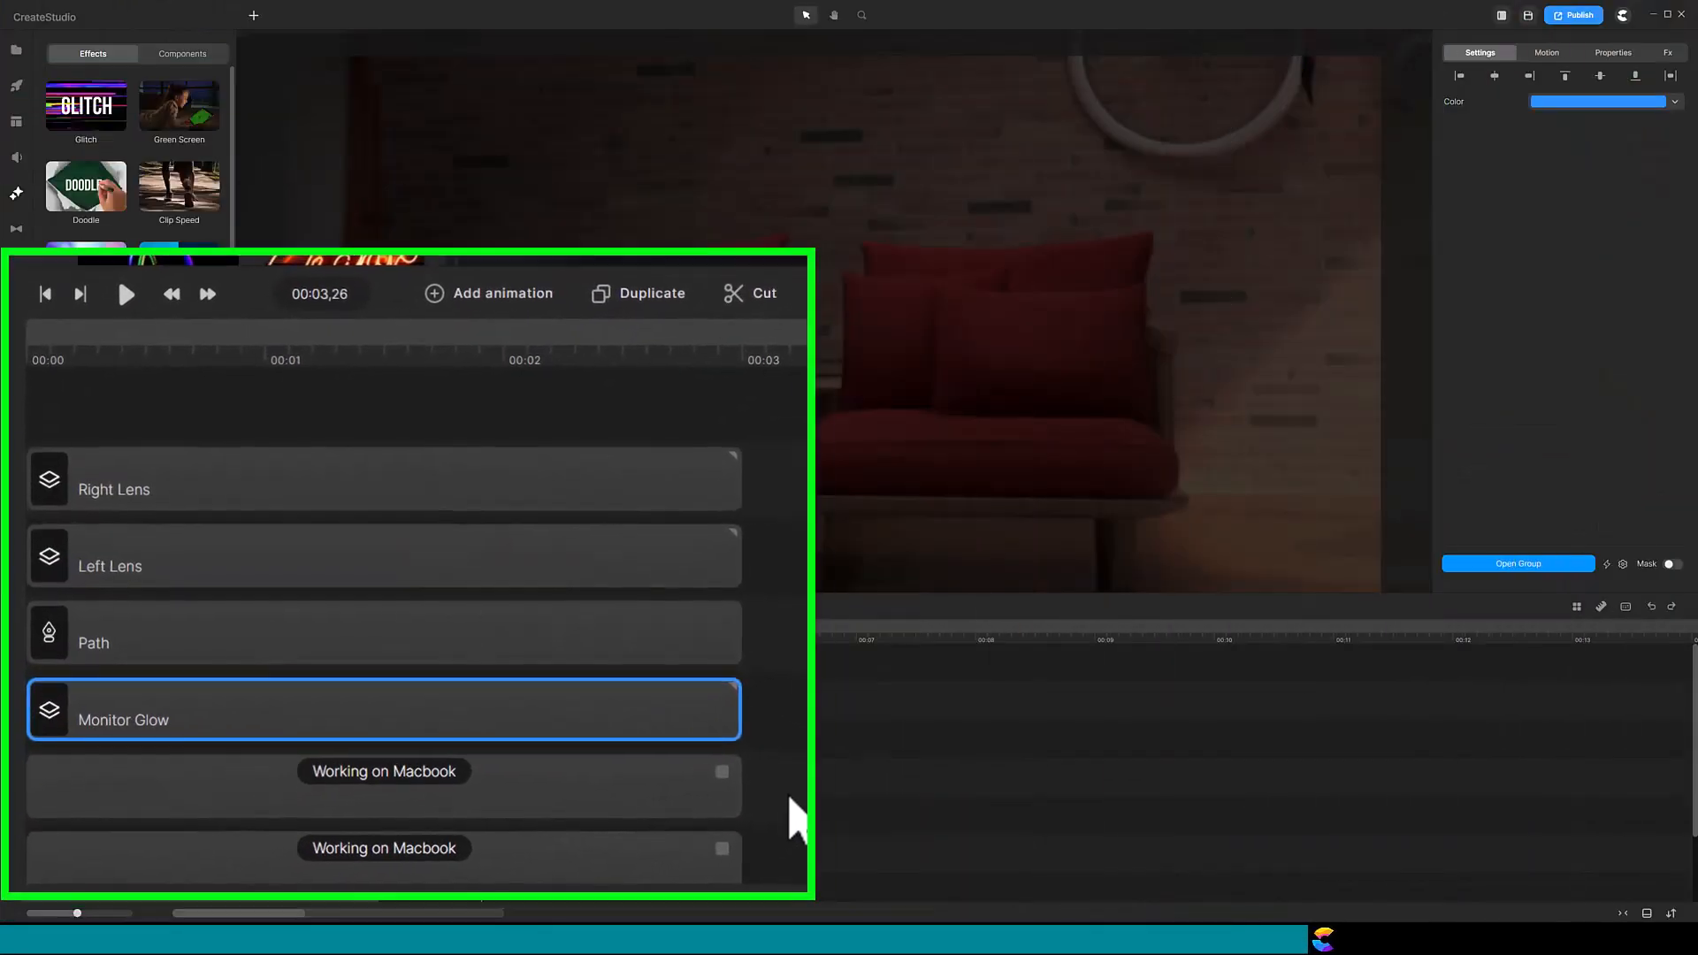
{"action": "left_click_drag", "start_coordinate": [788, 795], "coordinate": [599, 487]}
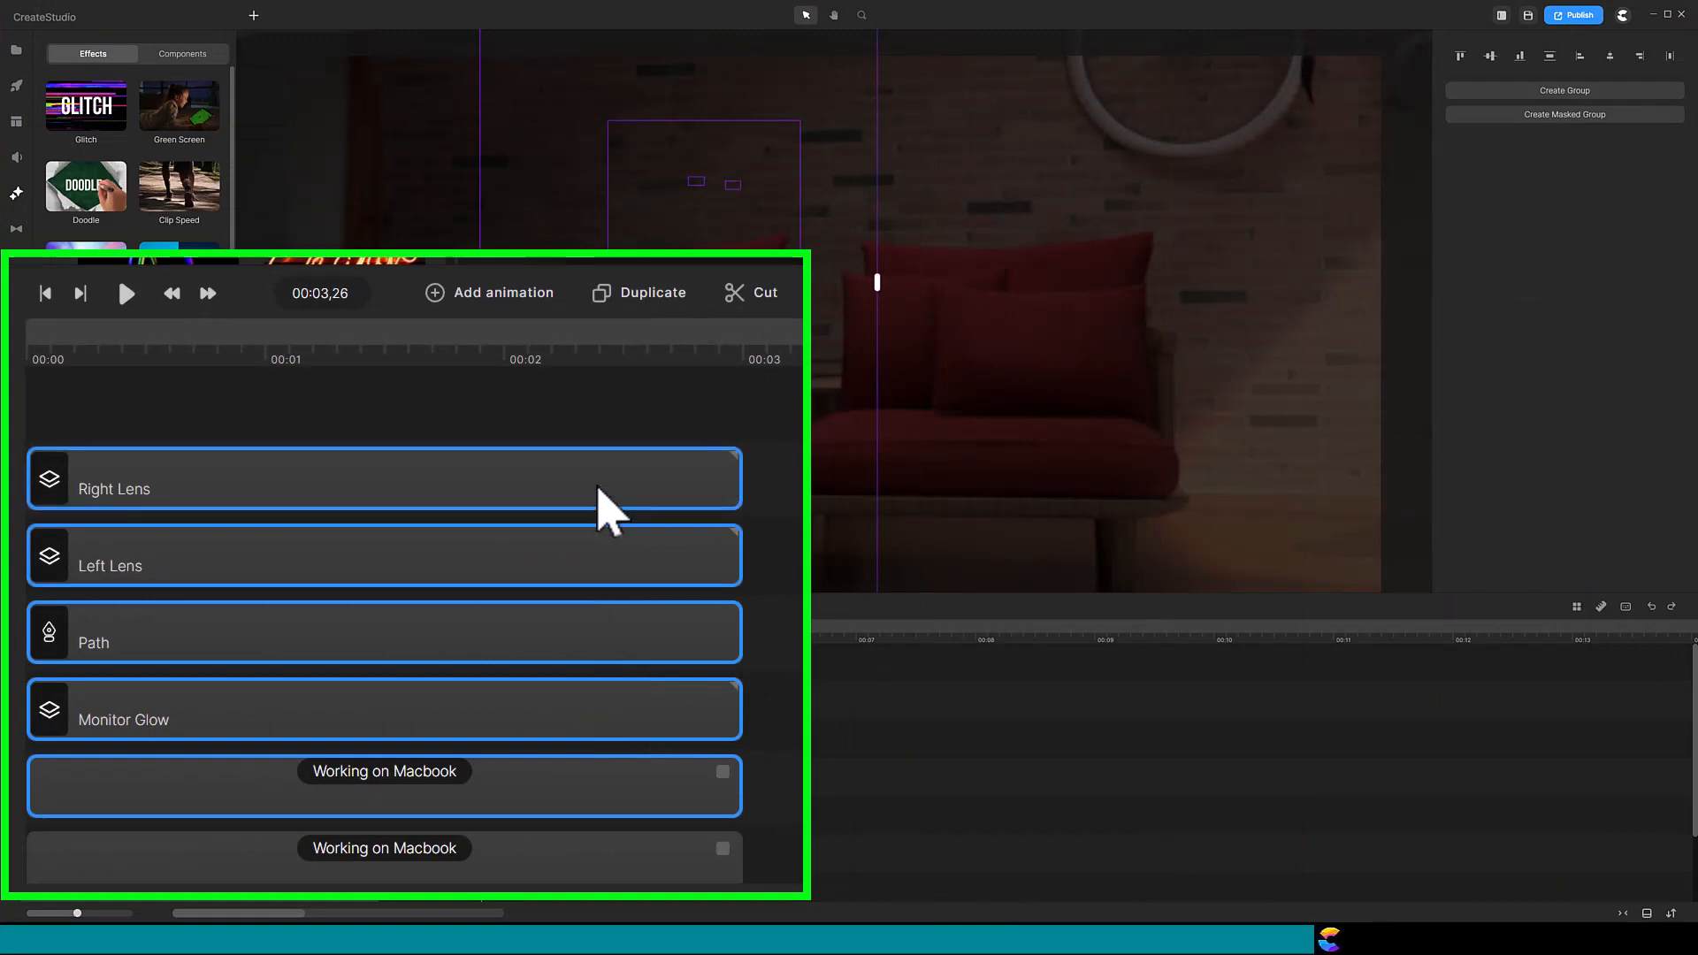
{"action": "right_click", "coordinate": [599, 487]}
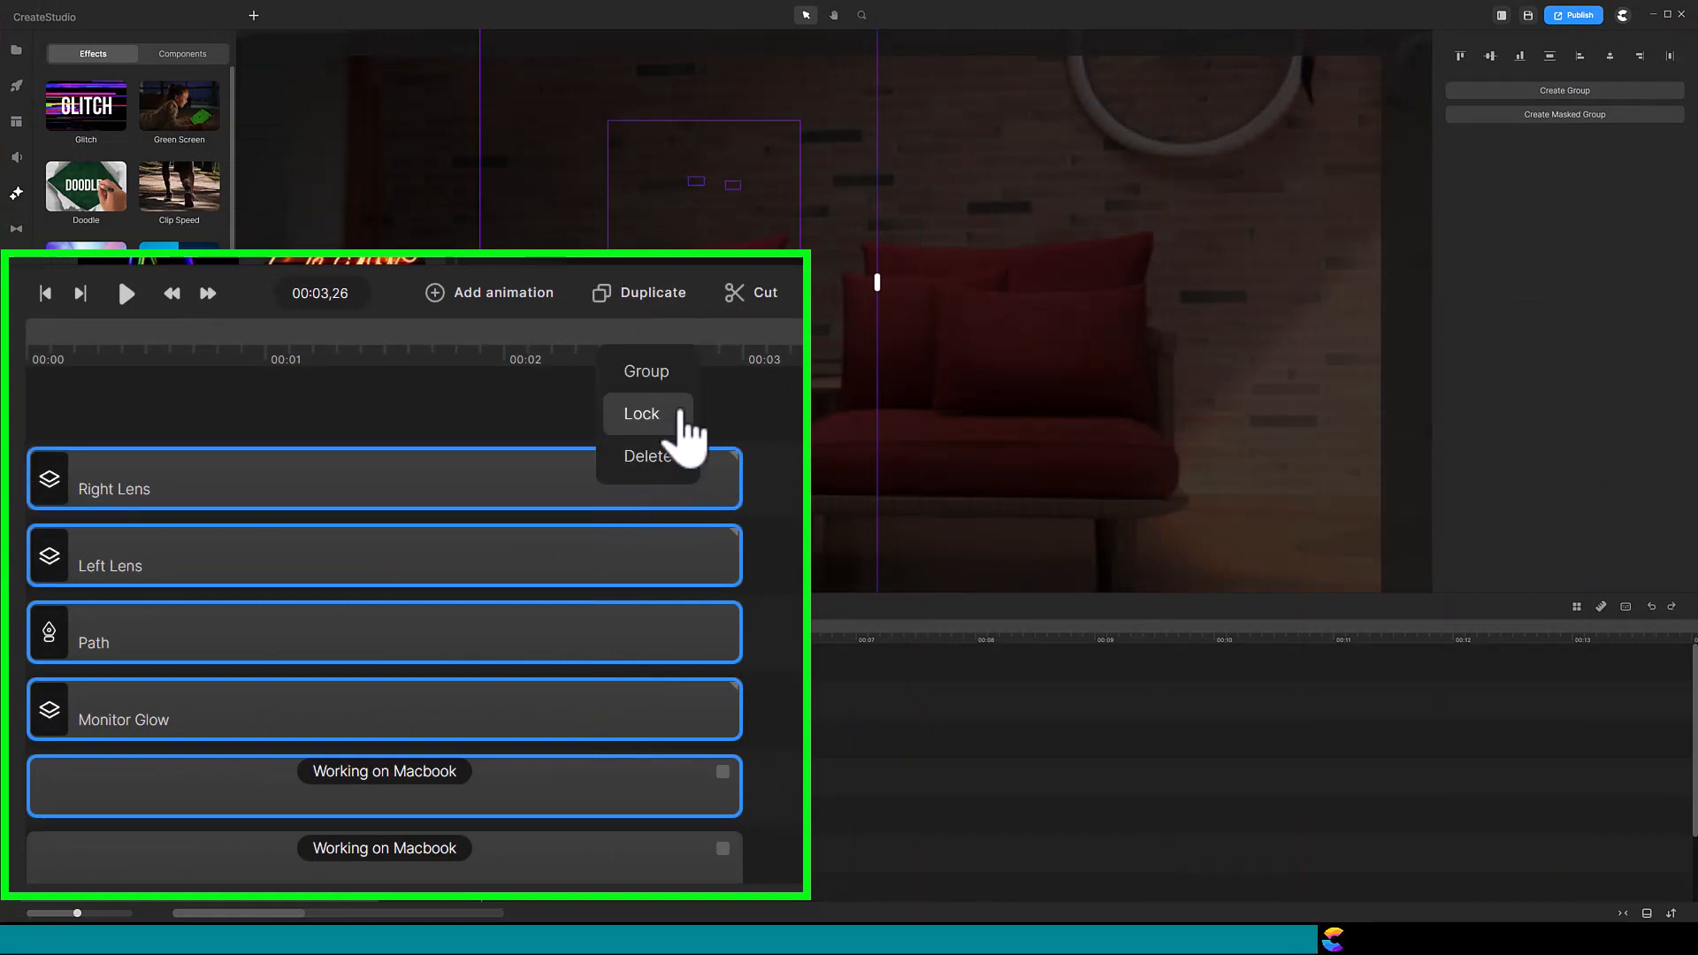
{"action": "left_click", "coordinate": [662, 391]}
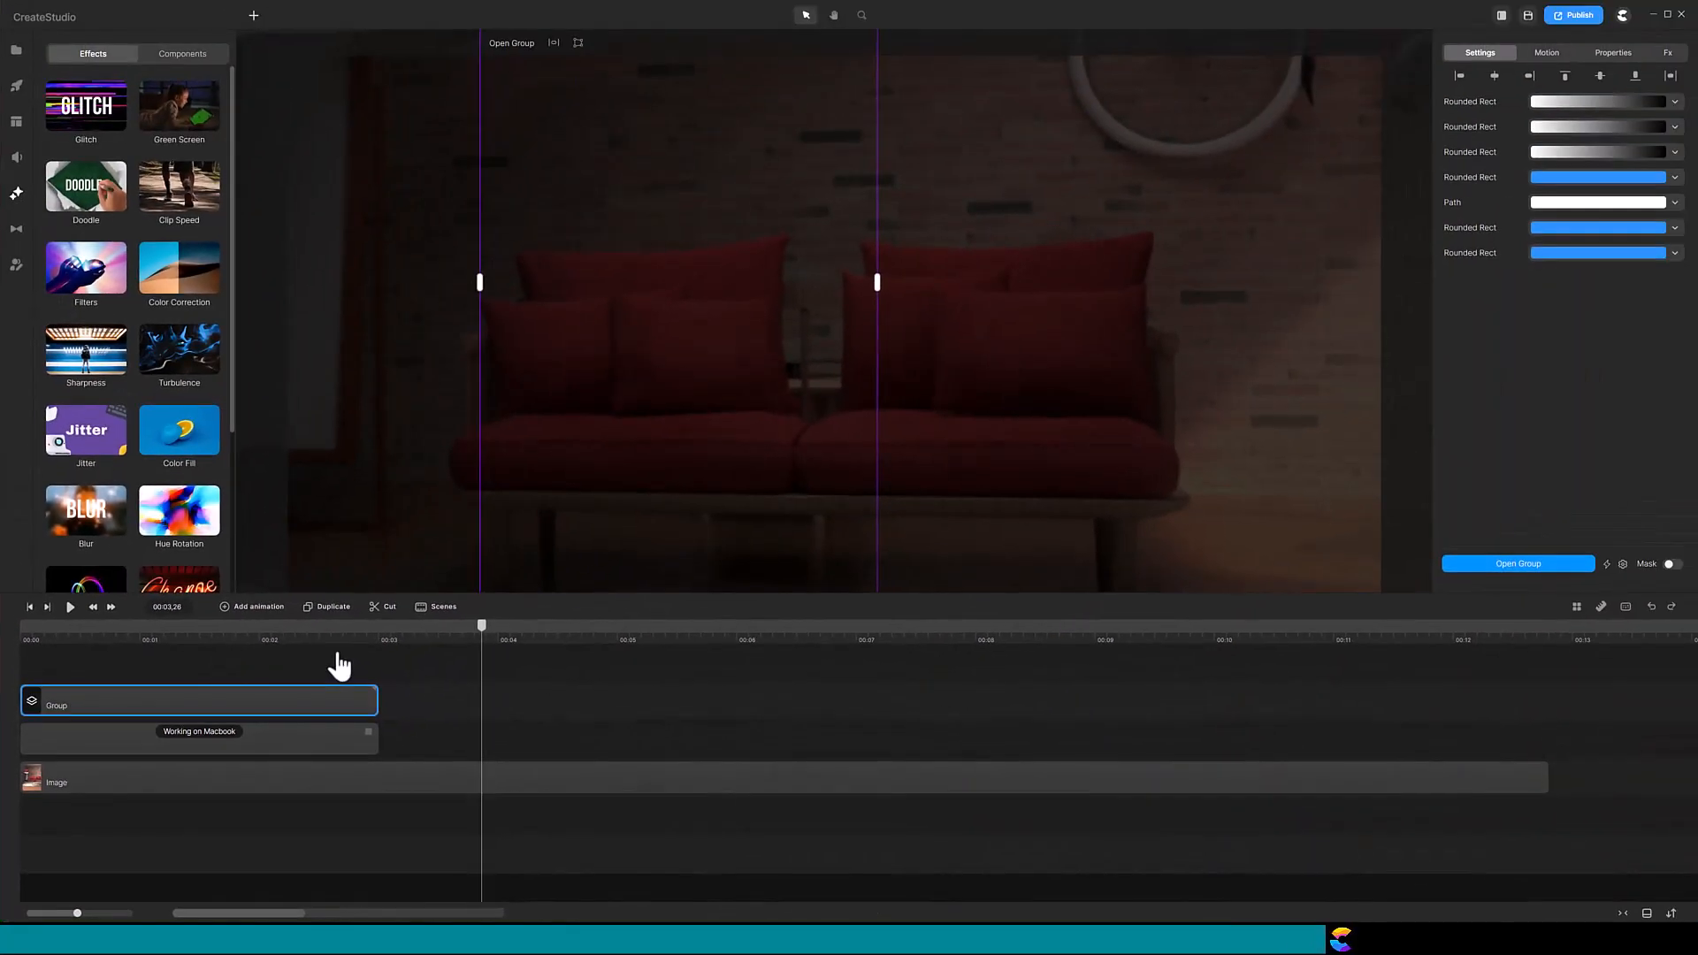
- Remove the three gradient Rounded Rect entries and the Path from the new group's Easy Edit Properties
{"action": "left_click", "coordinate": [1623, 564]}
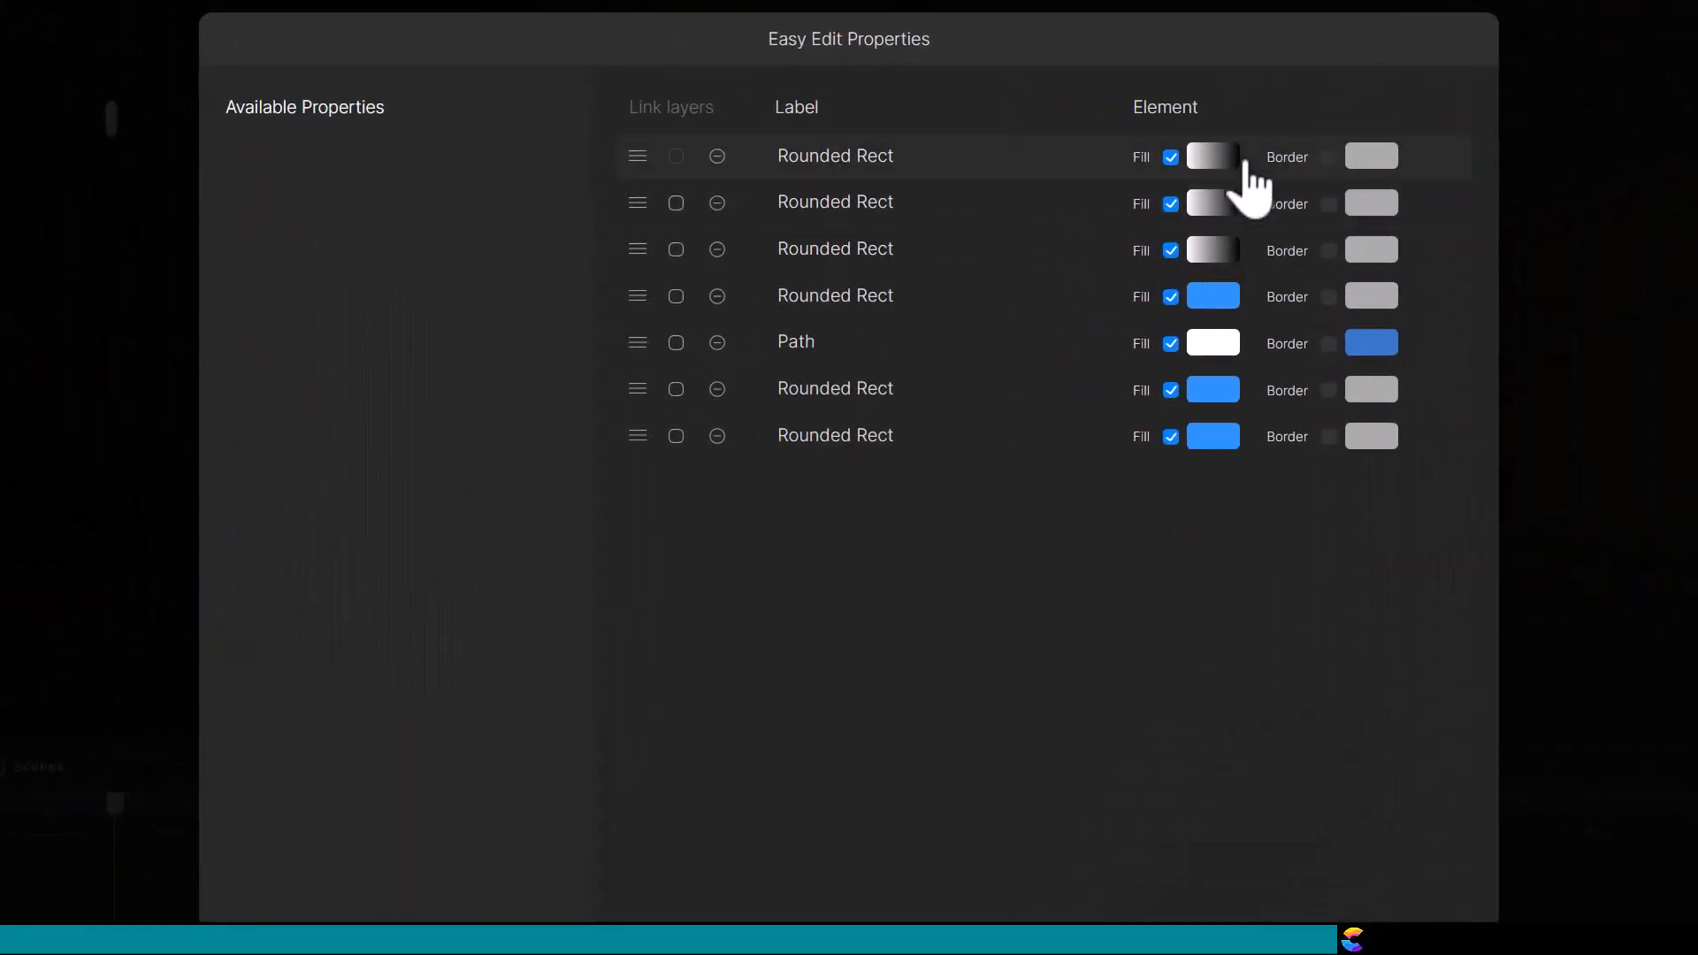
{"action": "left_click", "coordinate": [717, 156]}
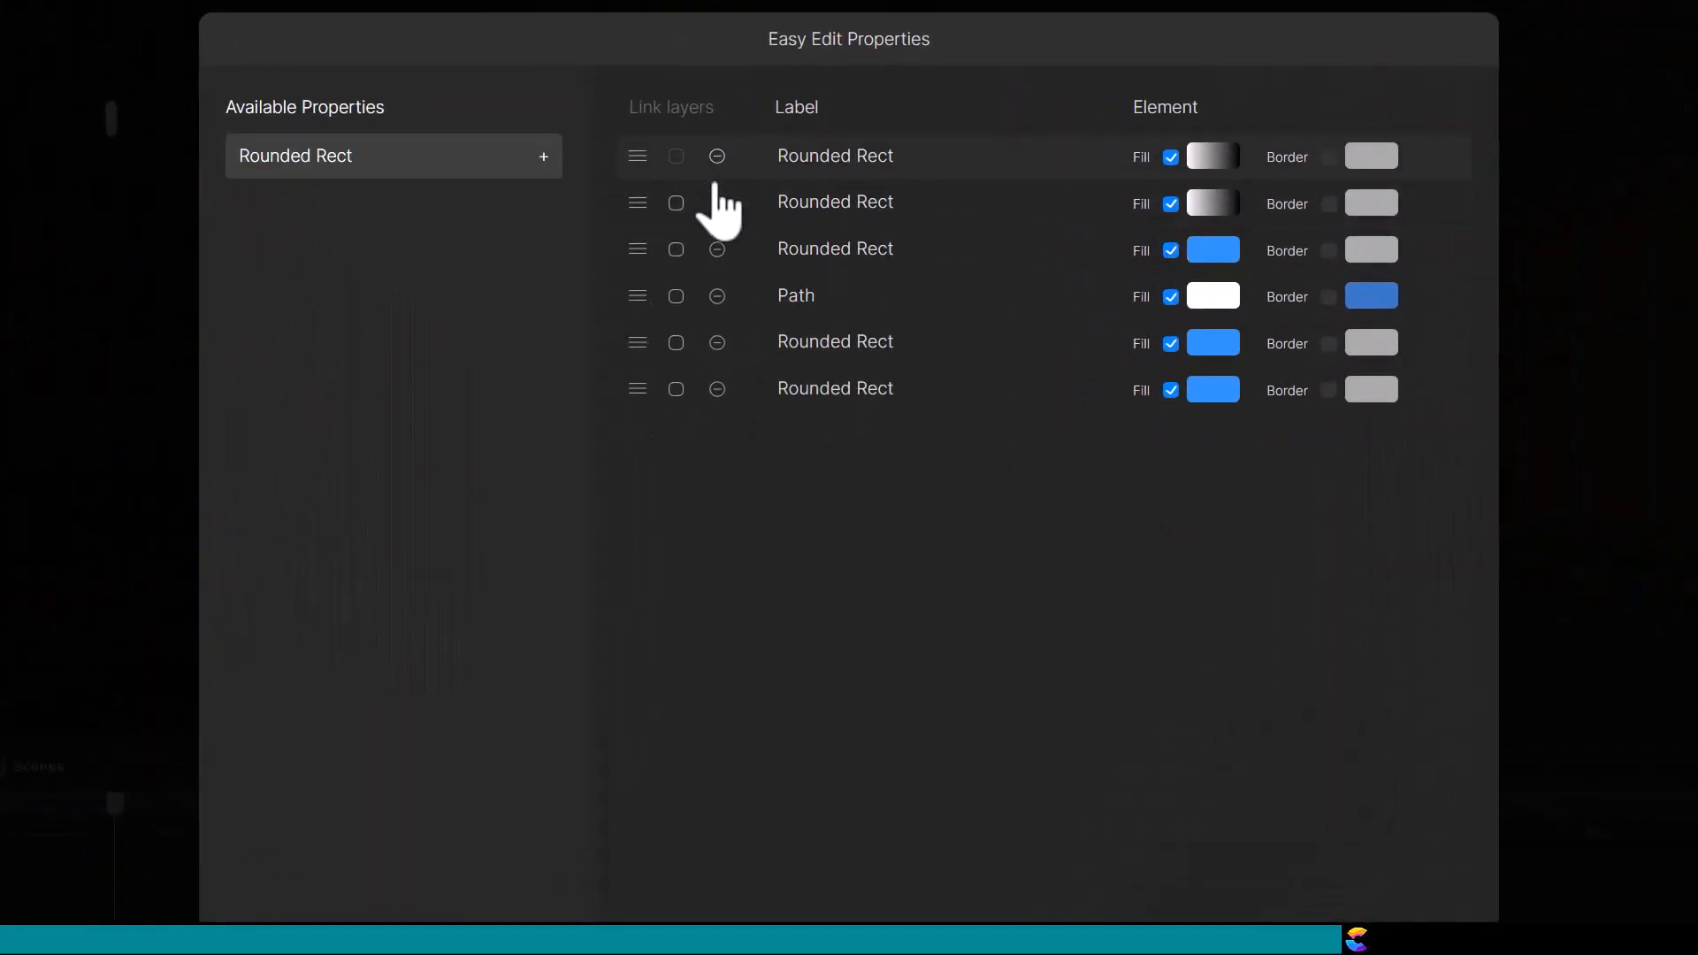
{"action": "left_click", "coordinate": [718, 157]}
{"action": "left_click", "coordinate": [717, 157]}
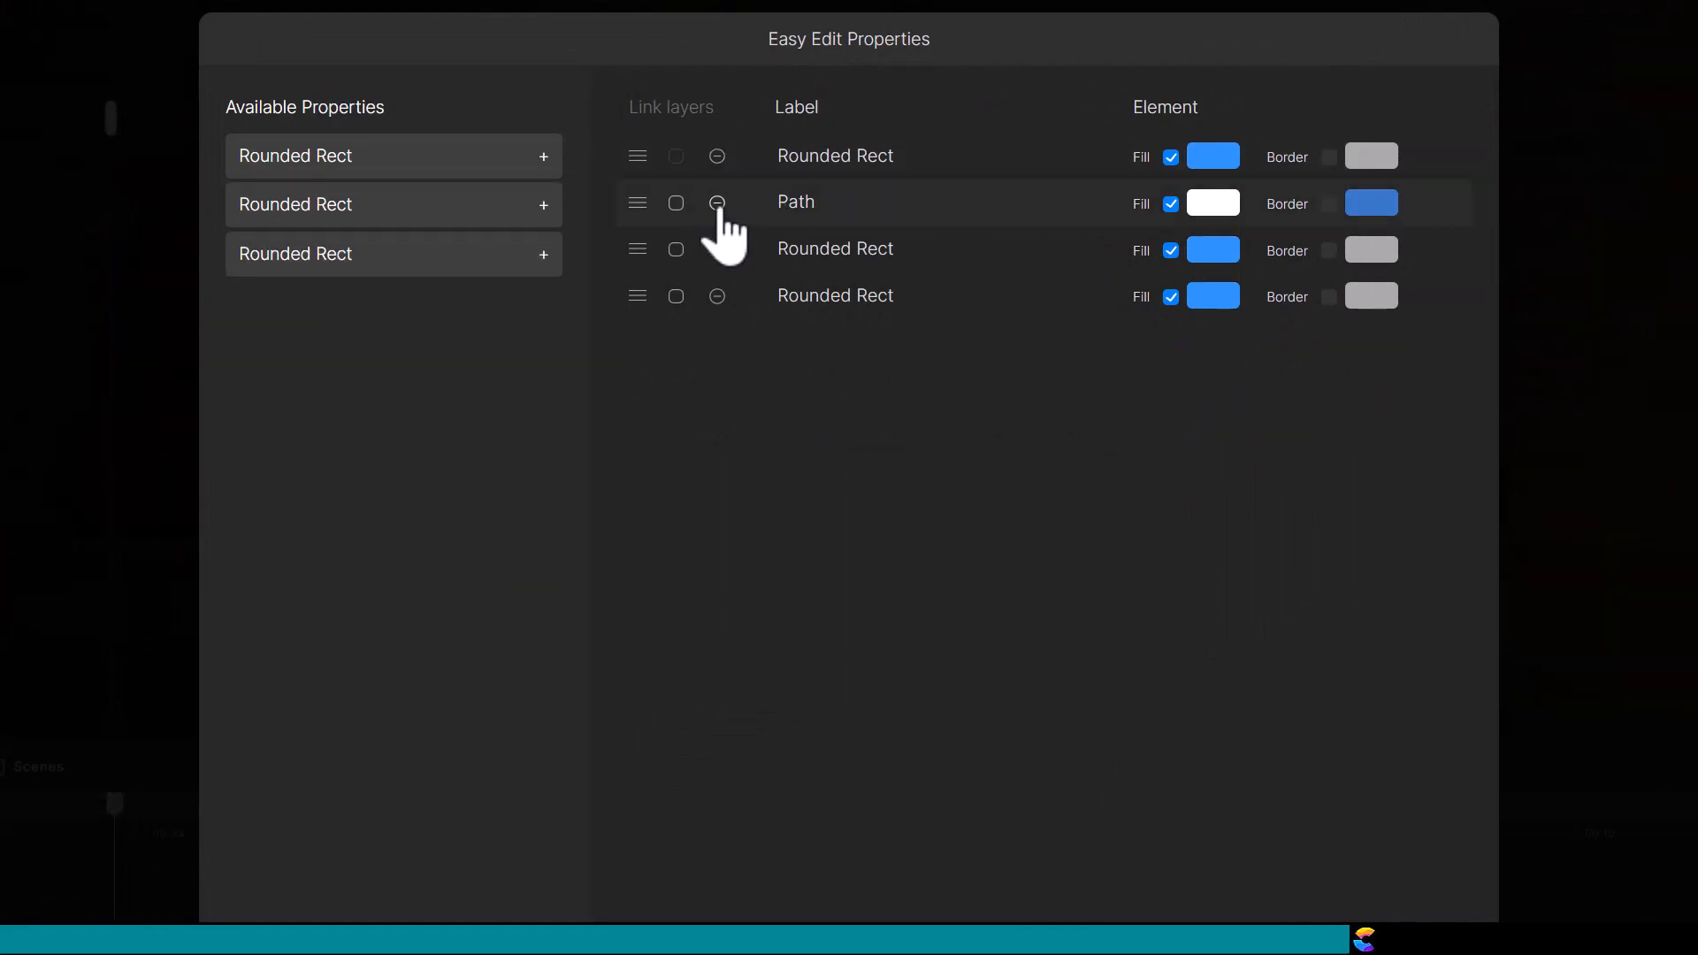
{"action": "left_click", "coordinate": [718, 202]}
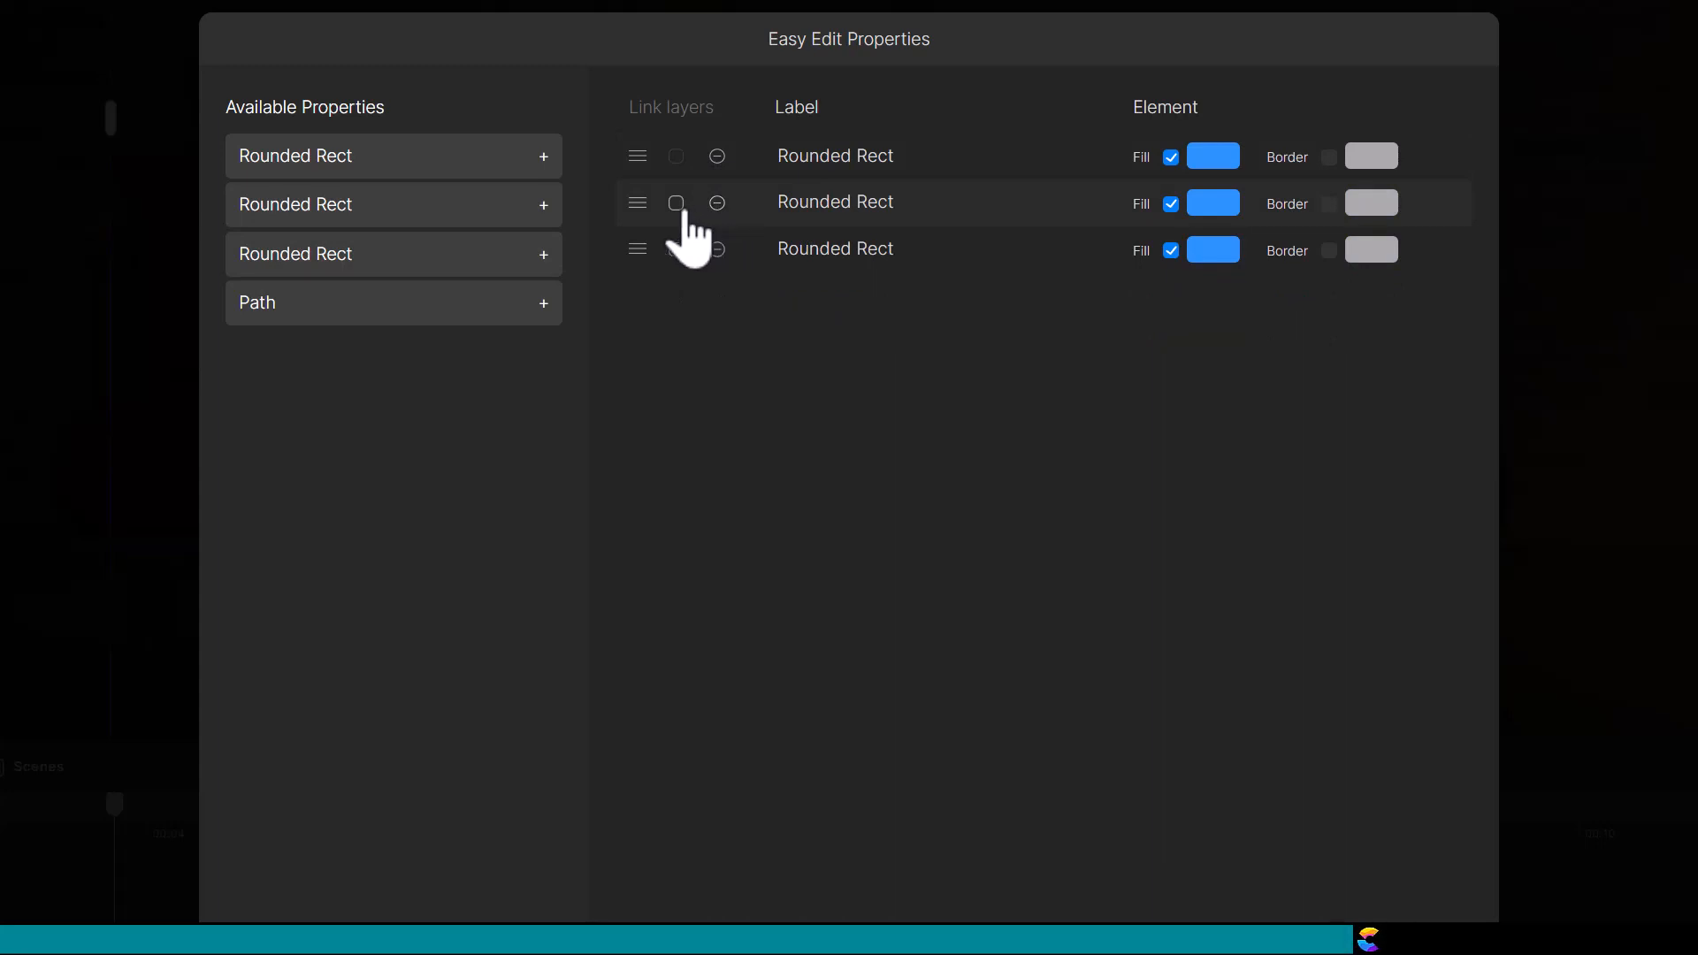
- Link the two lower Rounded Rect colors to the first one and label the linked property Glow Color
{"action": "left_click", "coordinate": [676, 203]}
{"action": "left_click", "coordinate": [675, 249]}
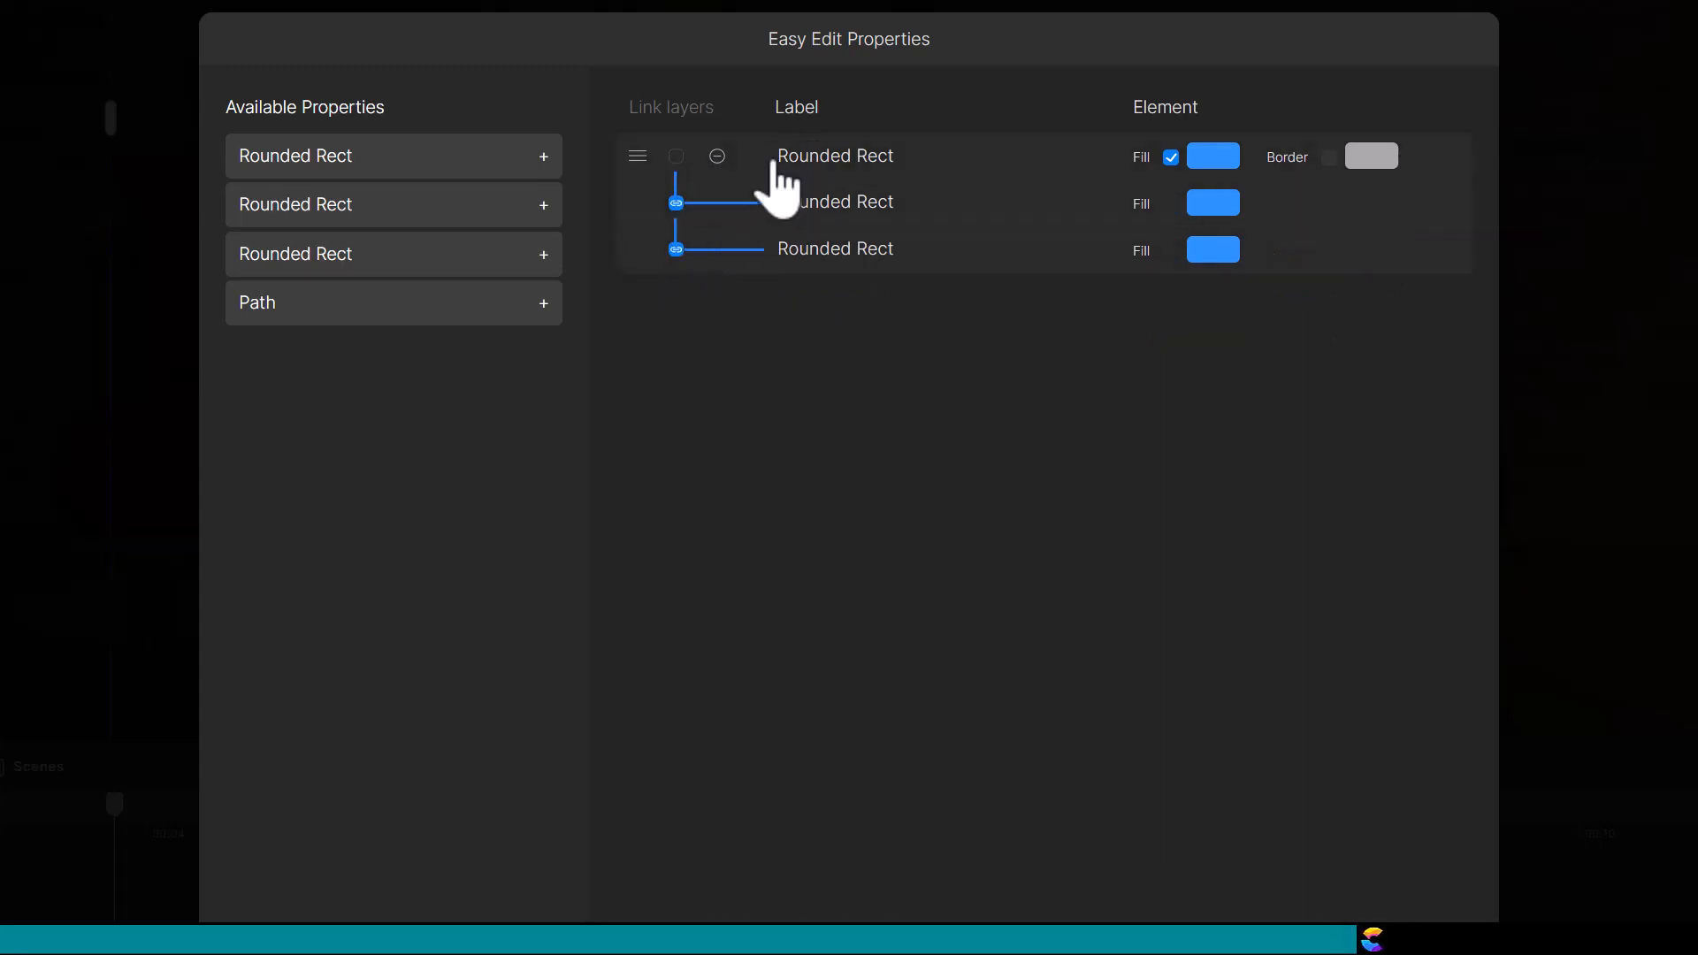
{"action": "left_click_drag", "start_coordinate": [779, 157], "coordinate": [869, 184]}
{"action": "type", "text": "Glow "}
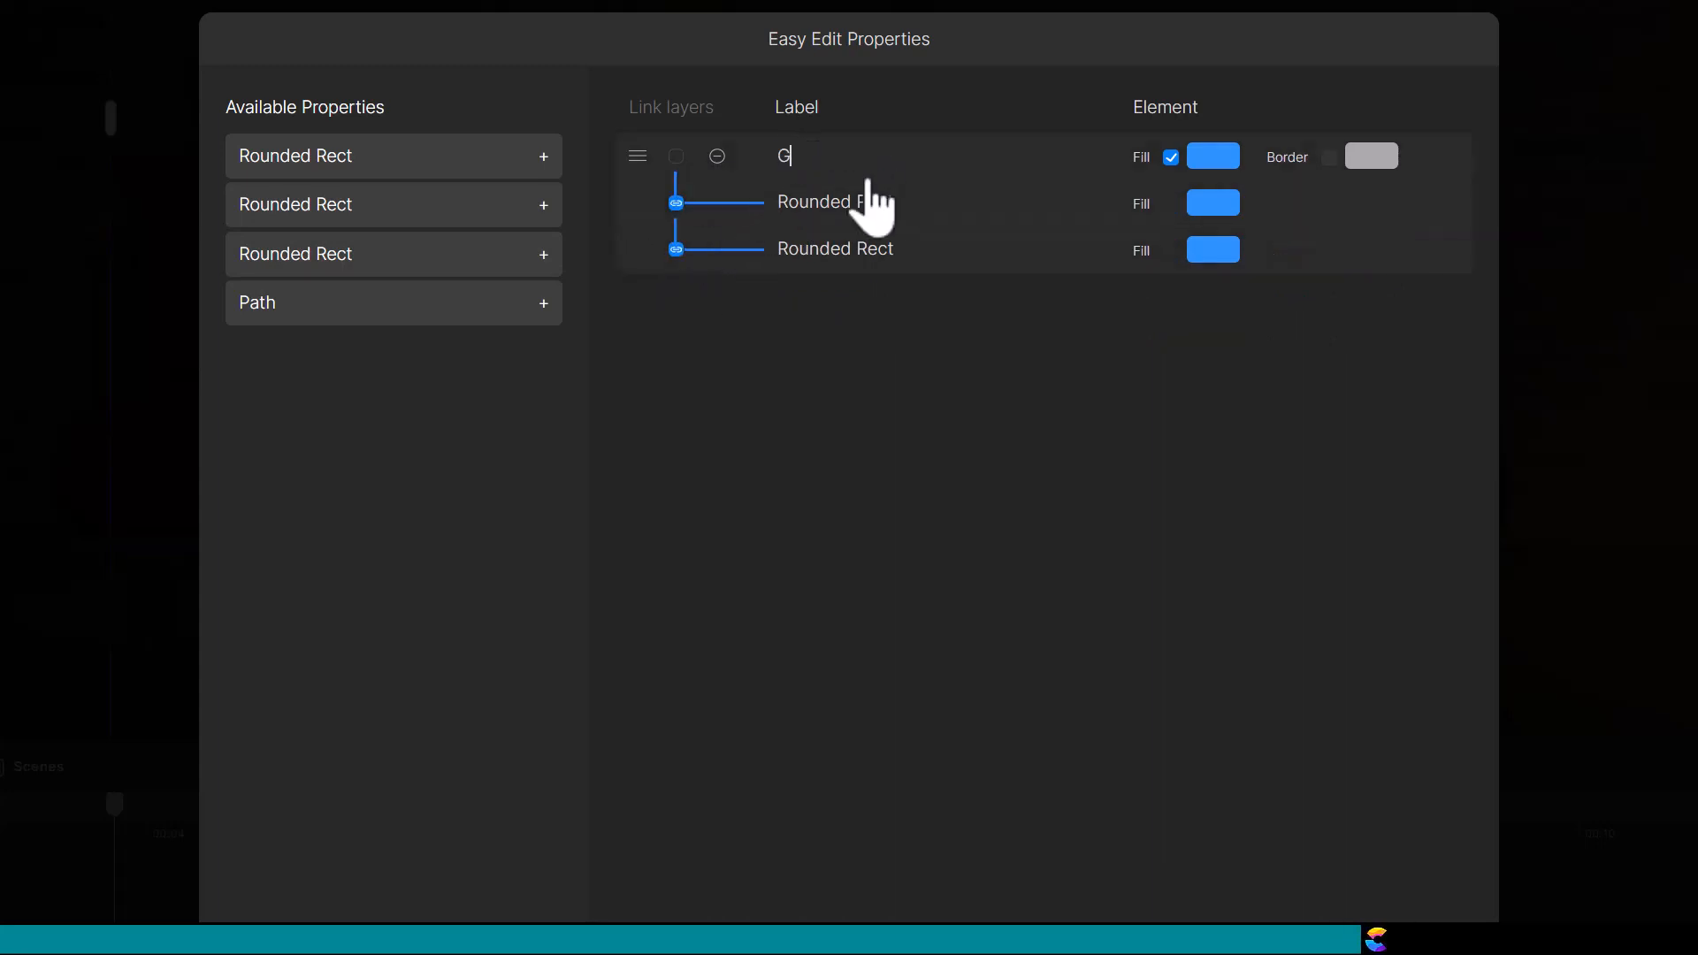
{"action": "type", "text": "Color"}
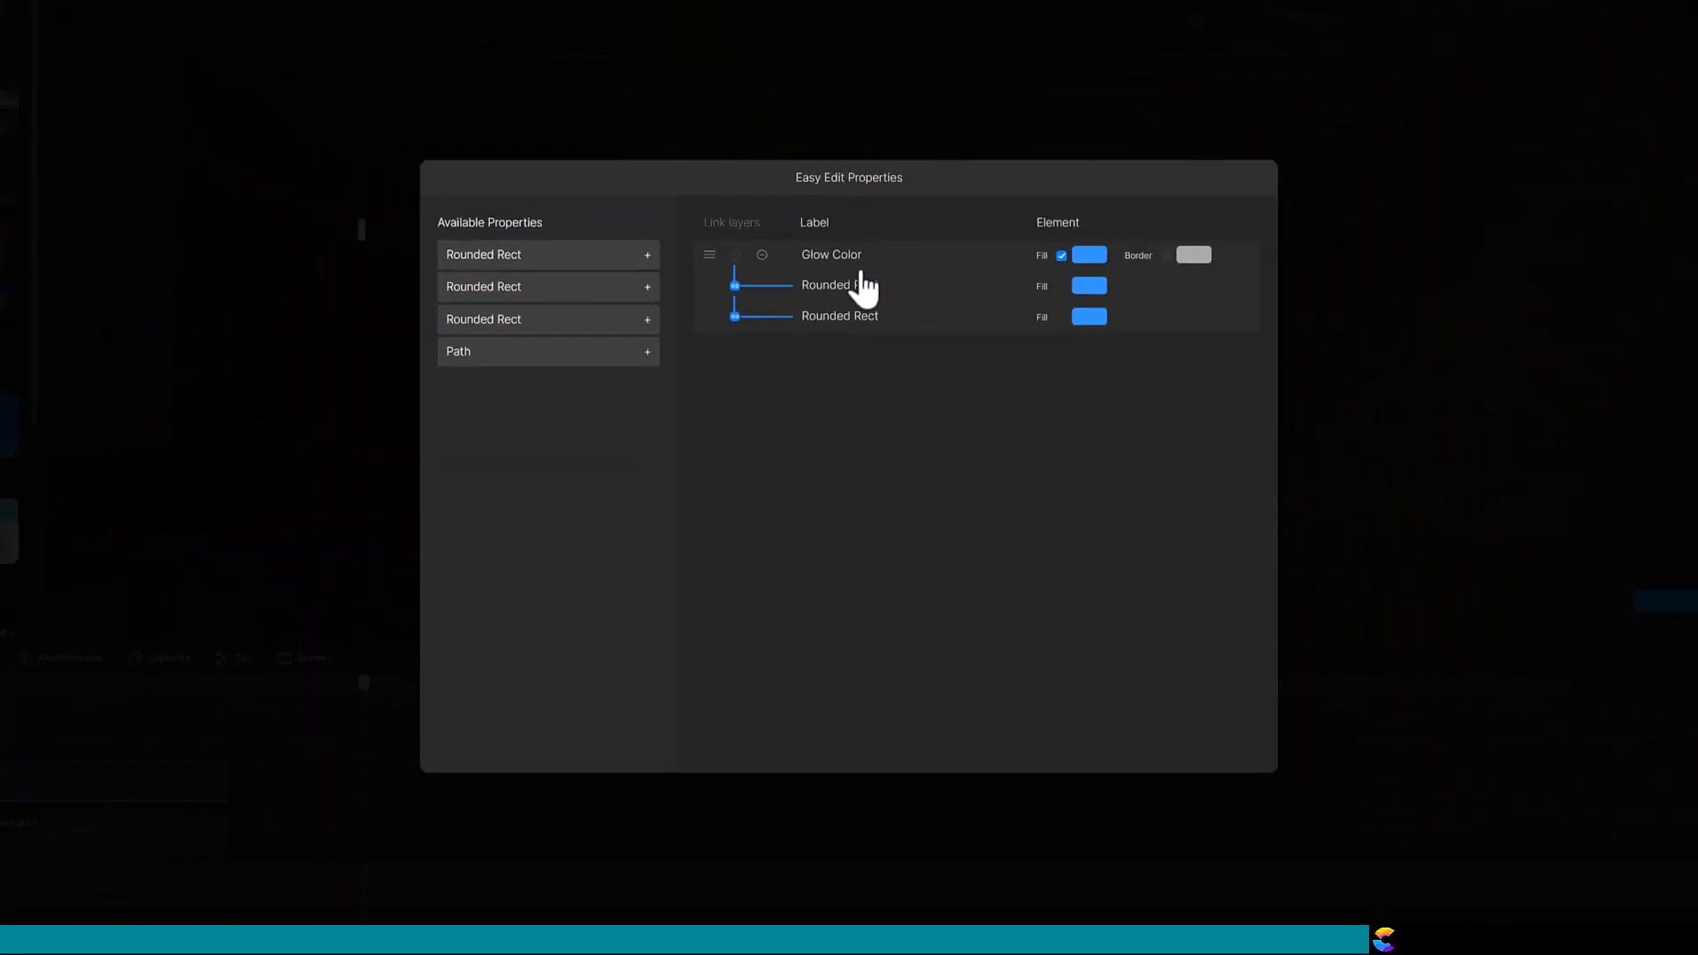
{"action": "left_click", "coordinate": [807, 213]}
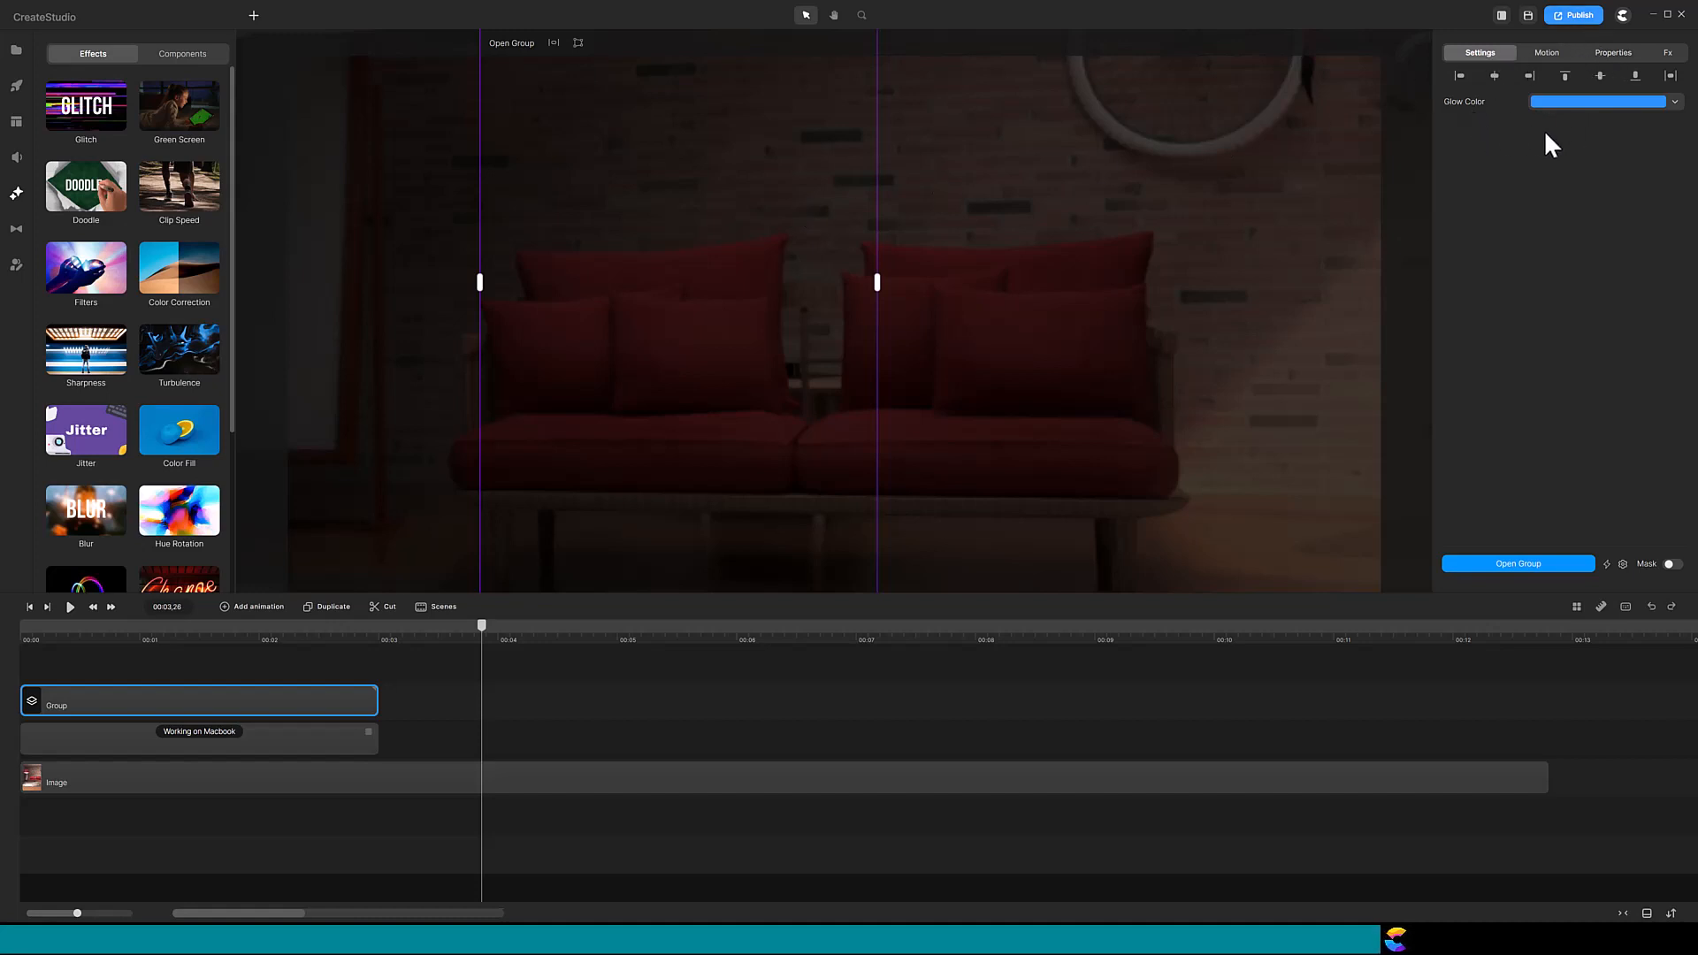
- Move the playhead to 00:01,14 and apply the Blink fade loop motion to the group
{"action": "left_click", "coordinate": [192, 637]}
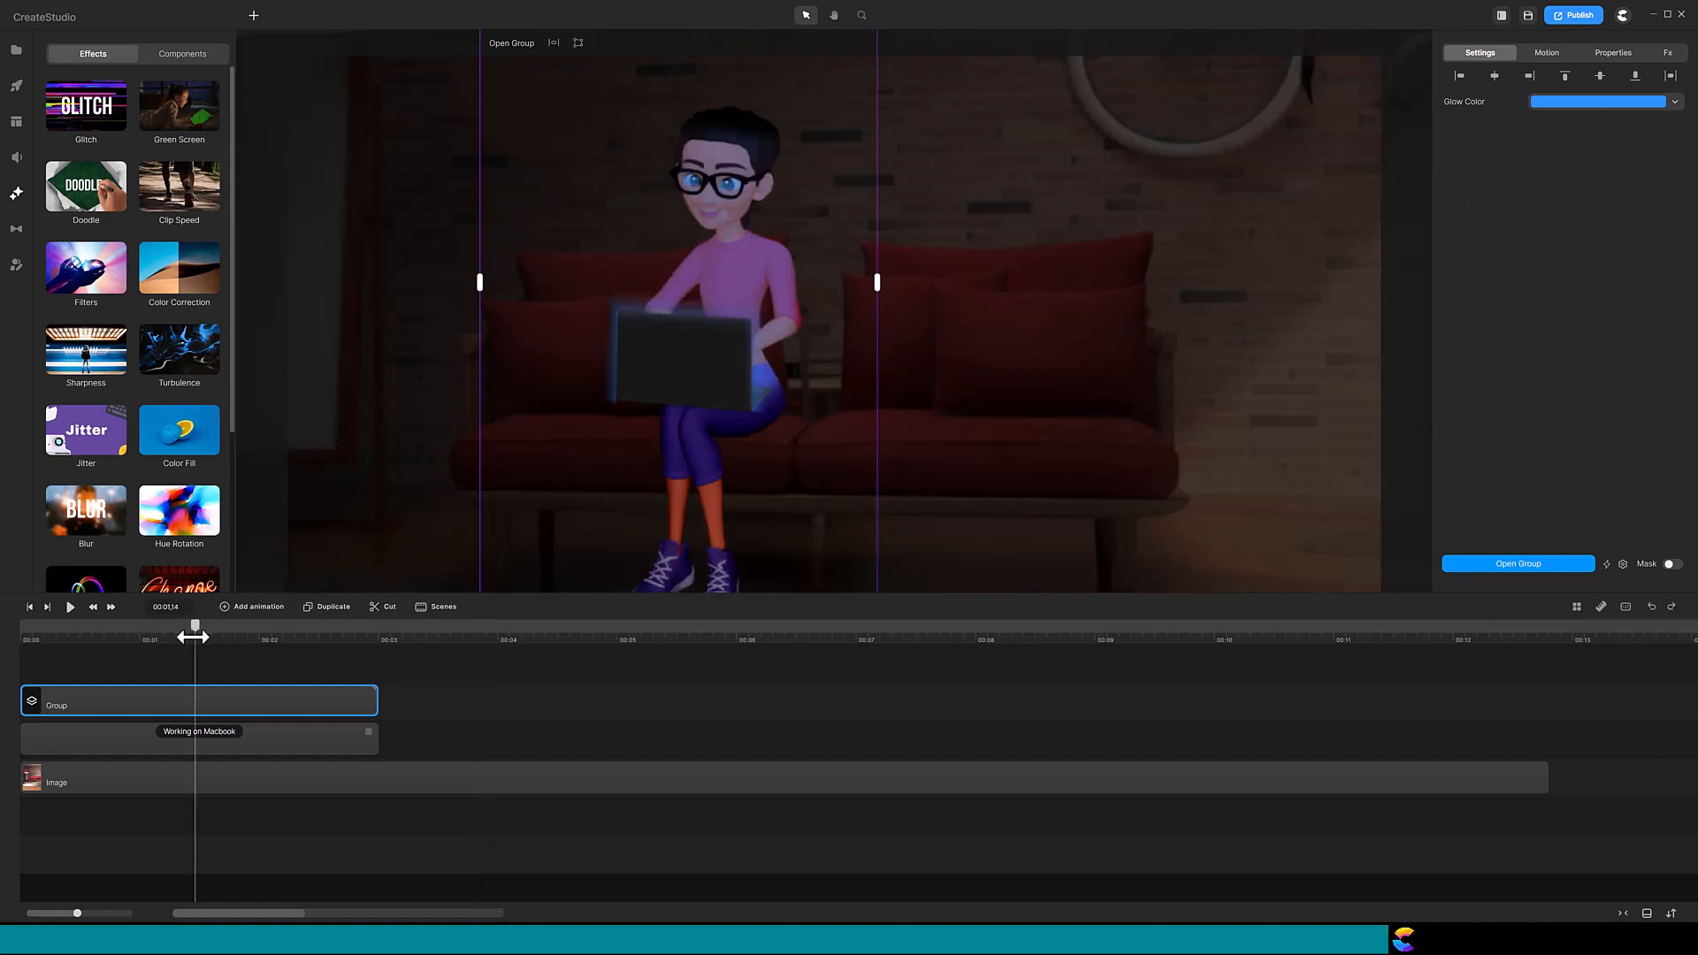
{"action": "left_click_drag", "start_coordinate": [333, 593], "coordinate": [326, 681]}
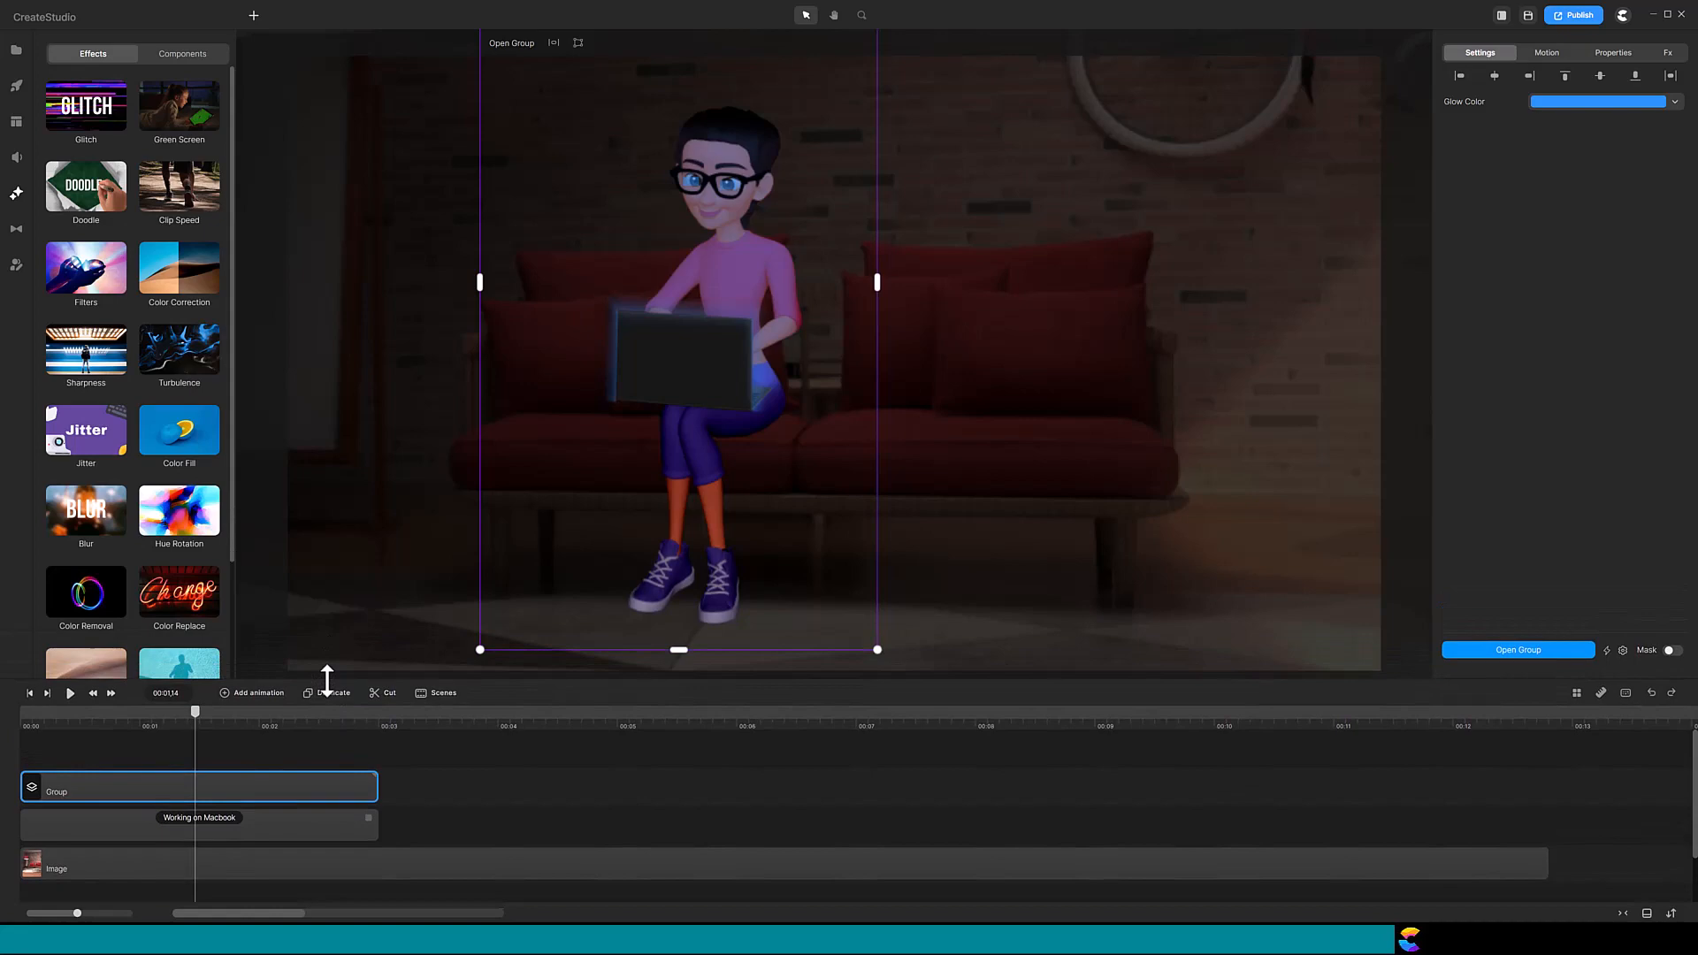
{"action": "left_click", "coordinate": [1547, 57]}
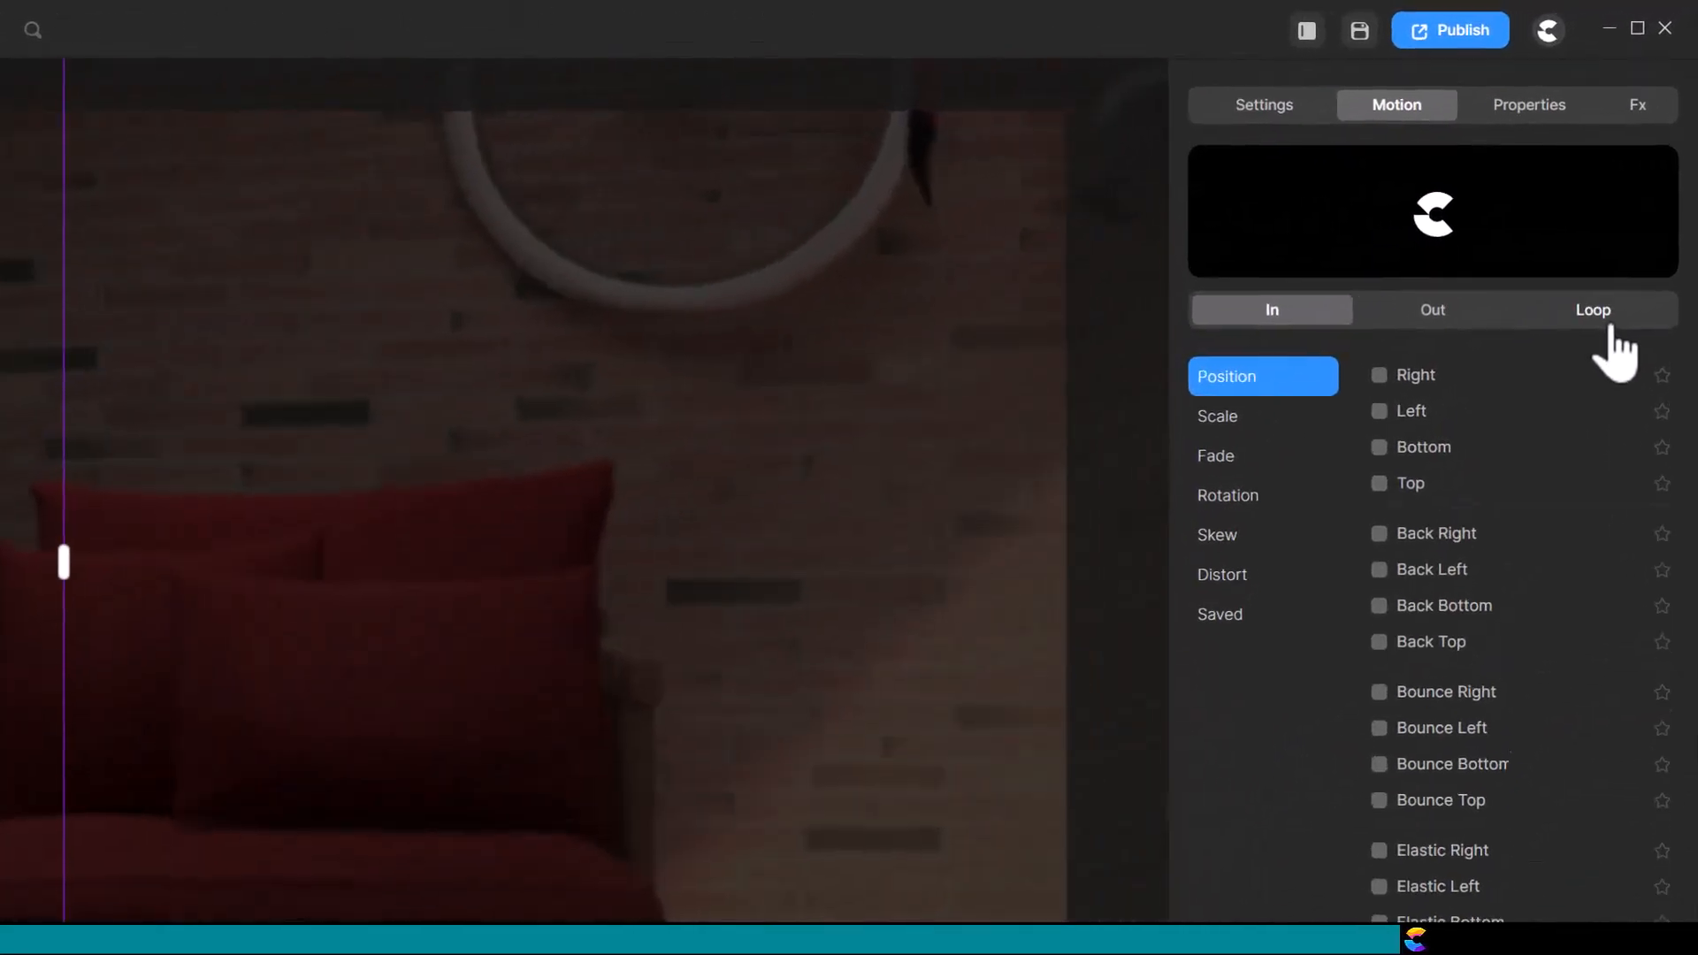
{"action": "left_click", "coordinate": [1653, 163]}
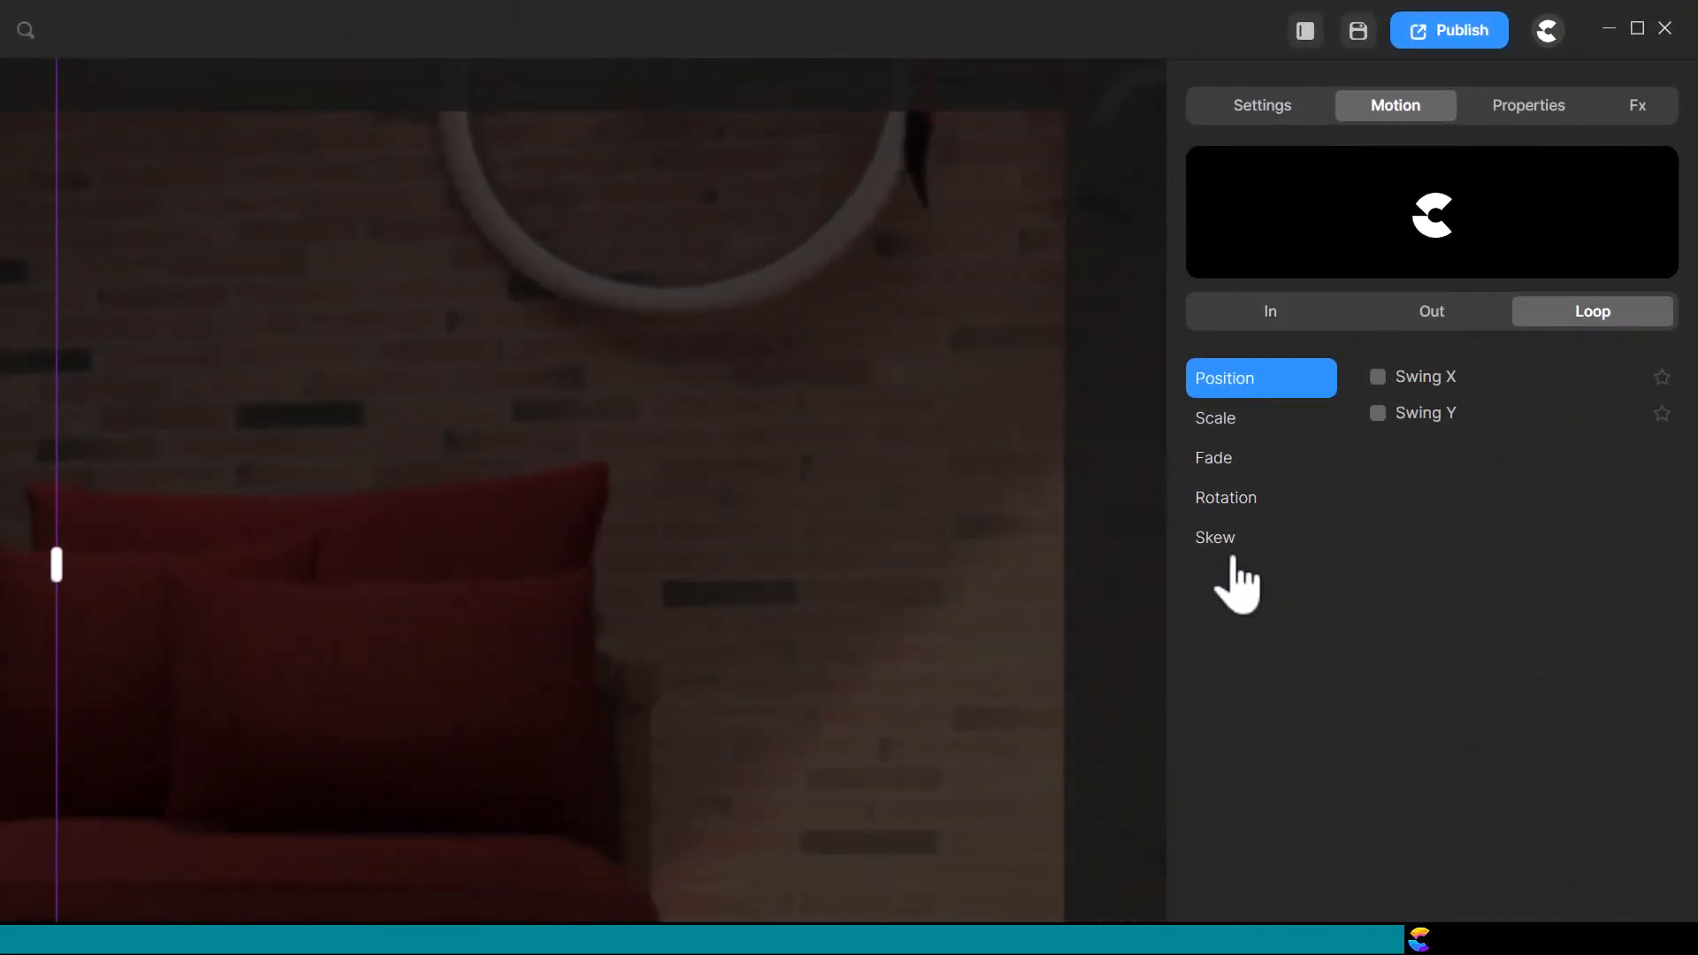
{"action": "left_click", "coordinate": [1228, 460]}
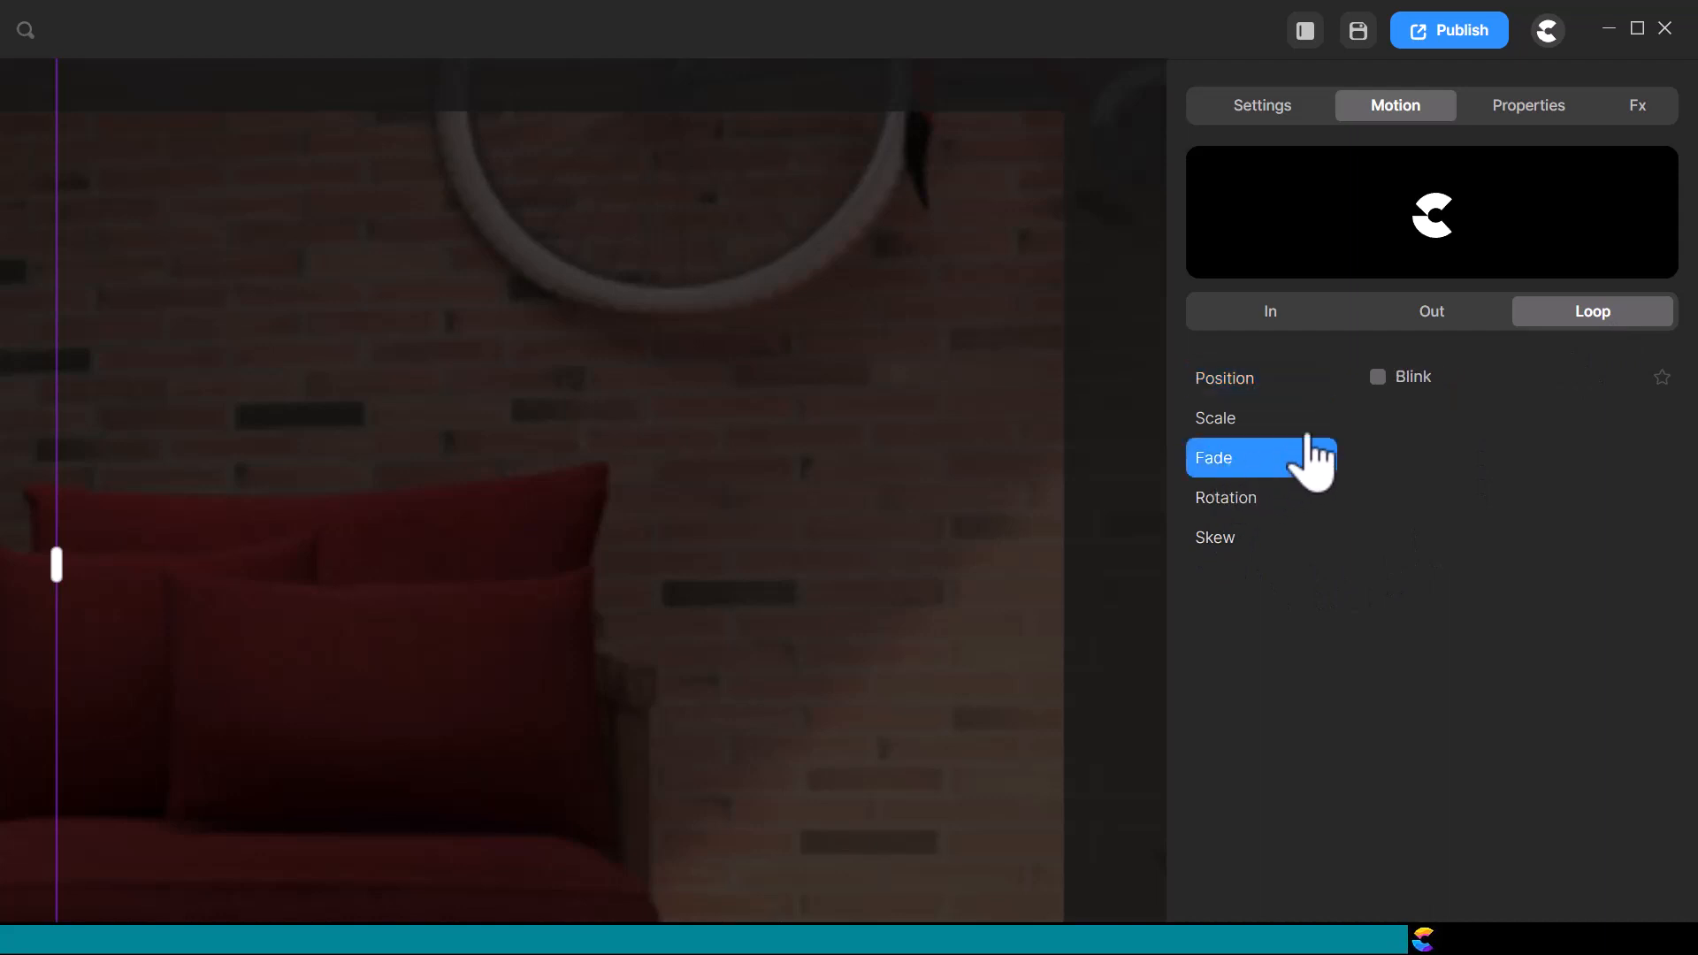
{"action": "left_click", "coordinate": [1378, 379]}
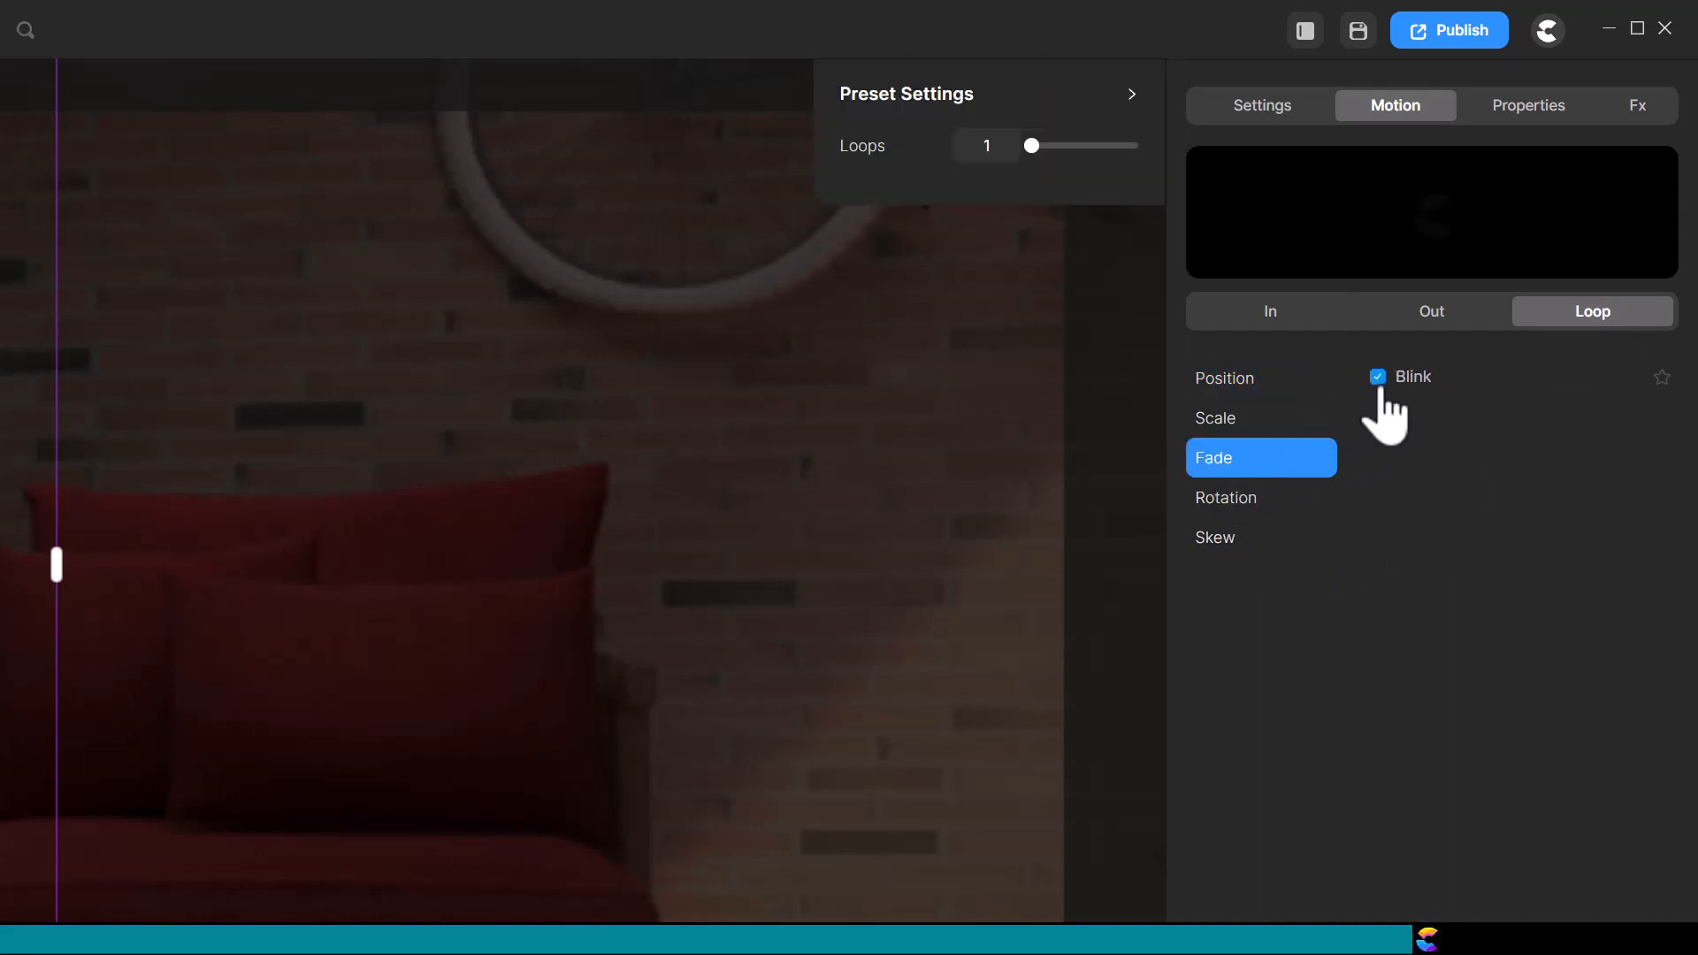
- Set the Blink motion to 3 loops and move it to the end of the group's clip
{"action": "left_click_drag", "start_coordinate": [1002, 141], "coordinate": [970, 145]}
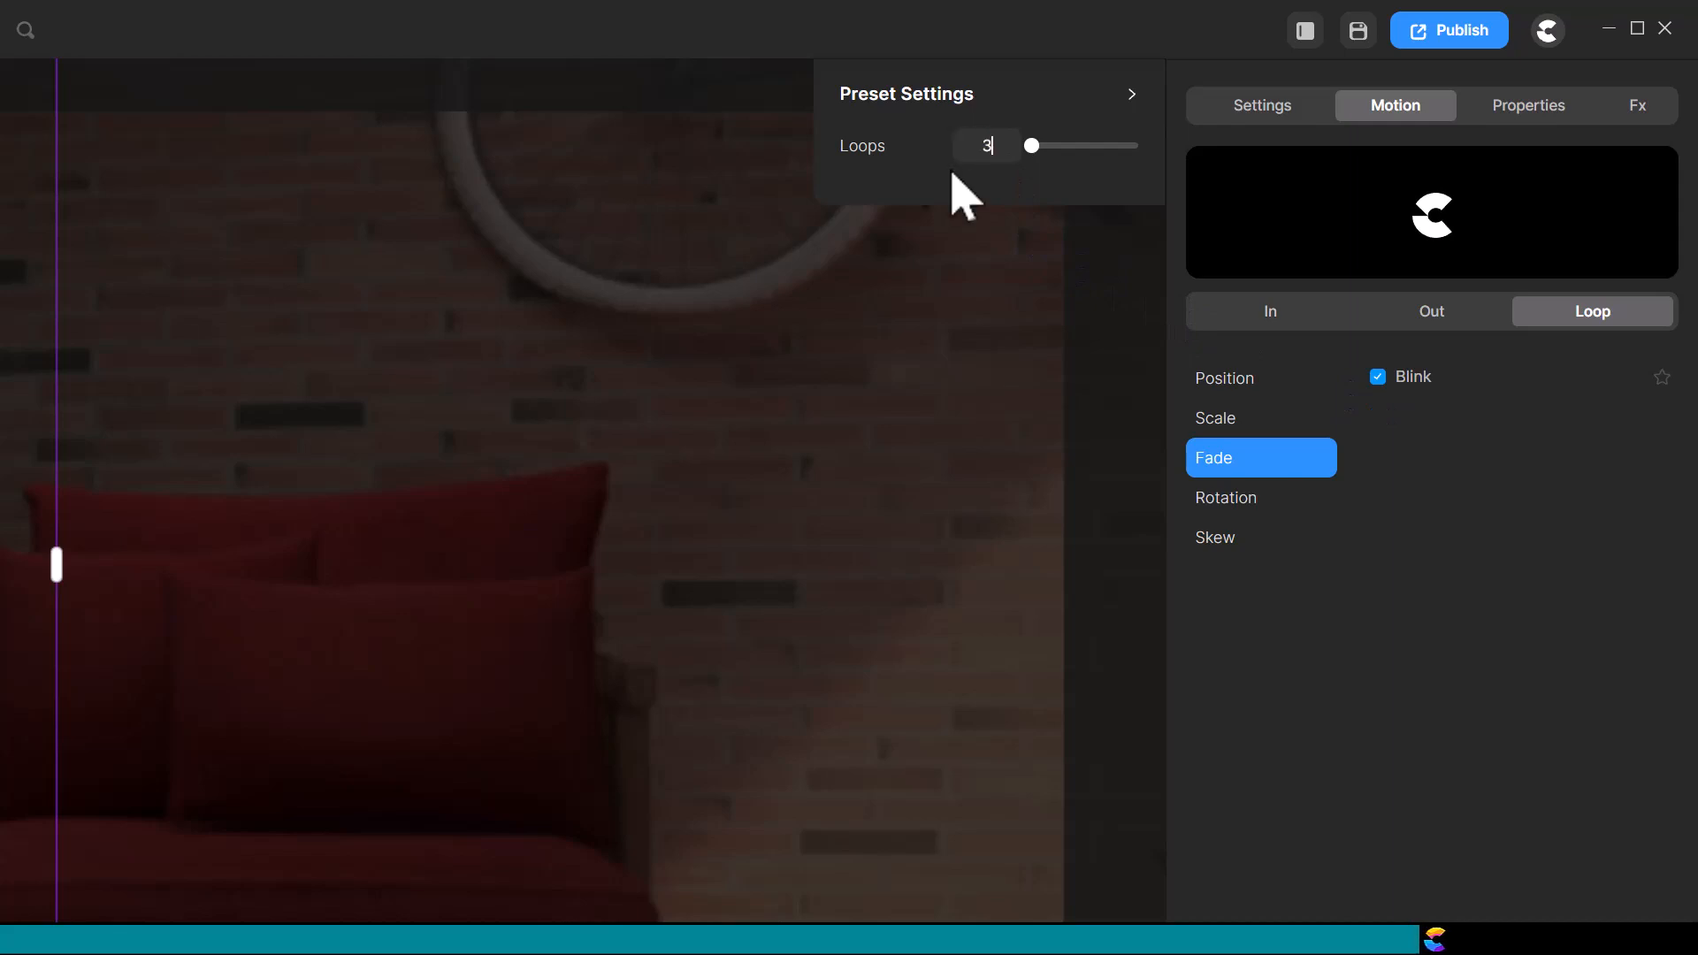
{"action": "type", "text": "3"}
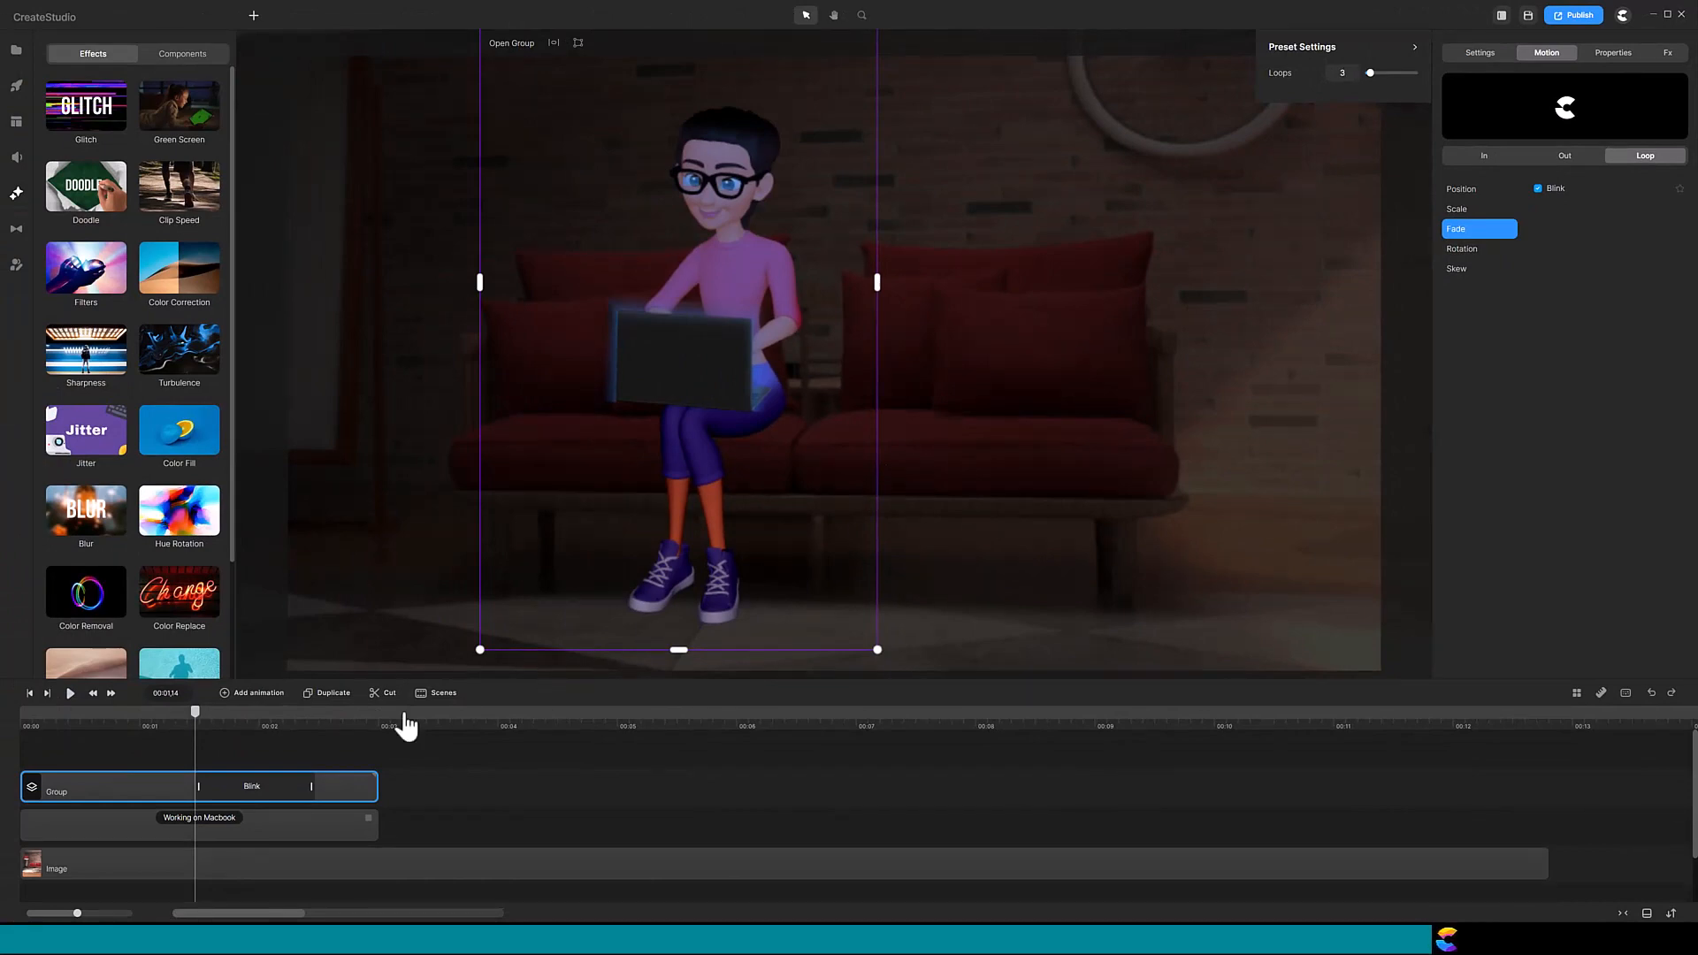
{"action": "left_click", "coordinate": [255, 790]}
{"action": "left_click_drag", "start_coordinate": [255, 796], "coordinate": [322, 794]}
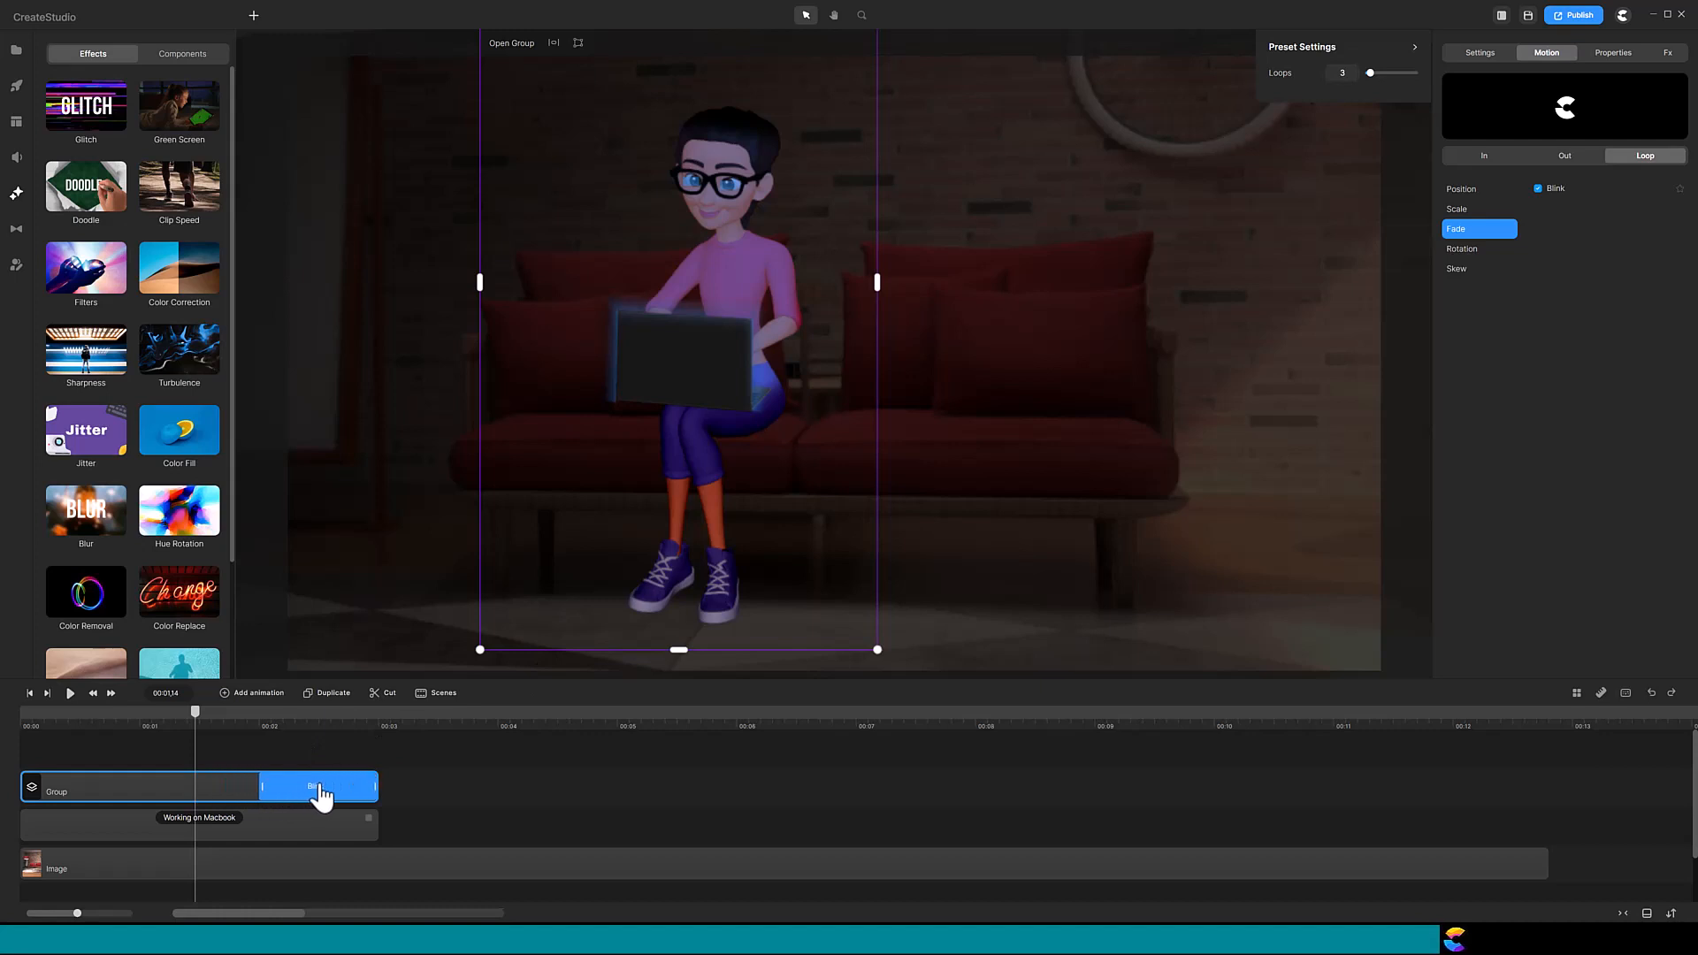
- Play the scene from the start to preview the blinking glow, then stop playback
{"action": "left_click", "coordinate": [29, 694]}
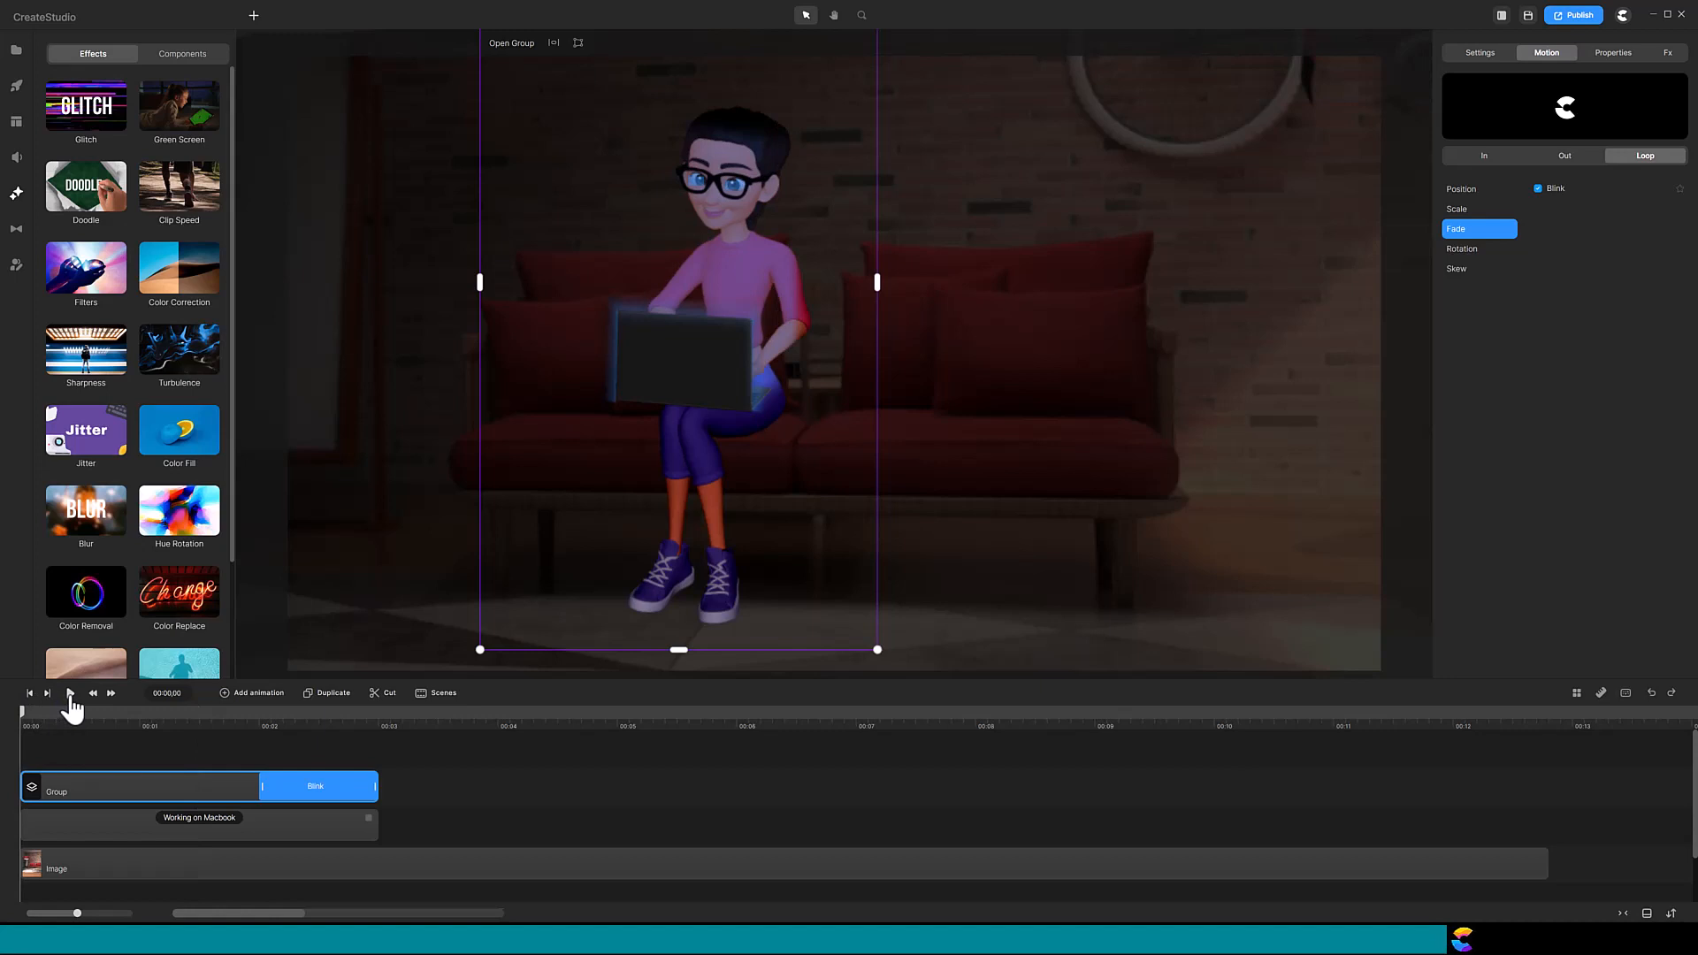
{"action": "left_click", "coordinate": [71, 695]}
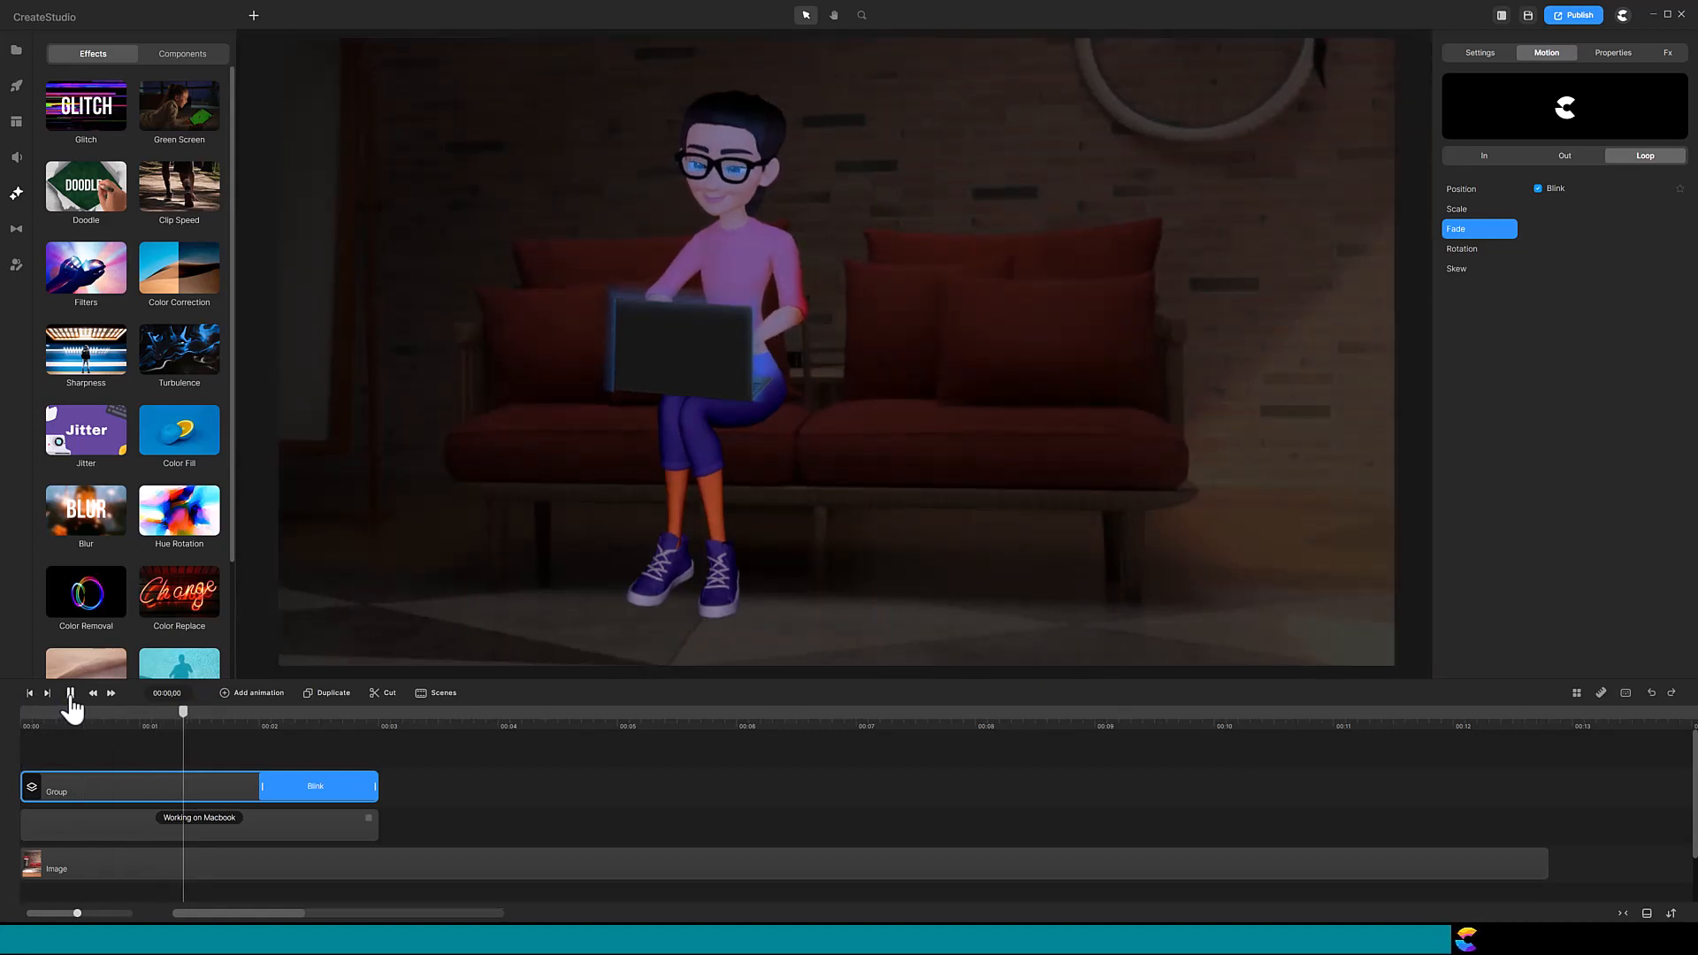
{"action": "left_click", "coordinate": [70, 695]}
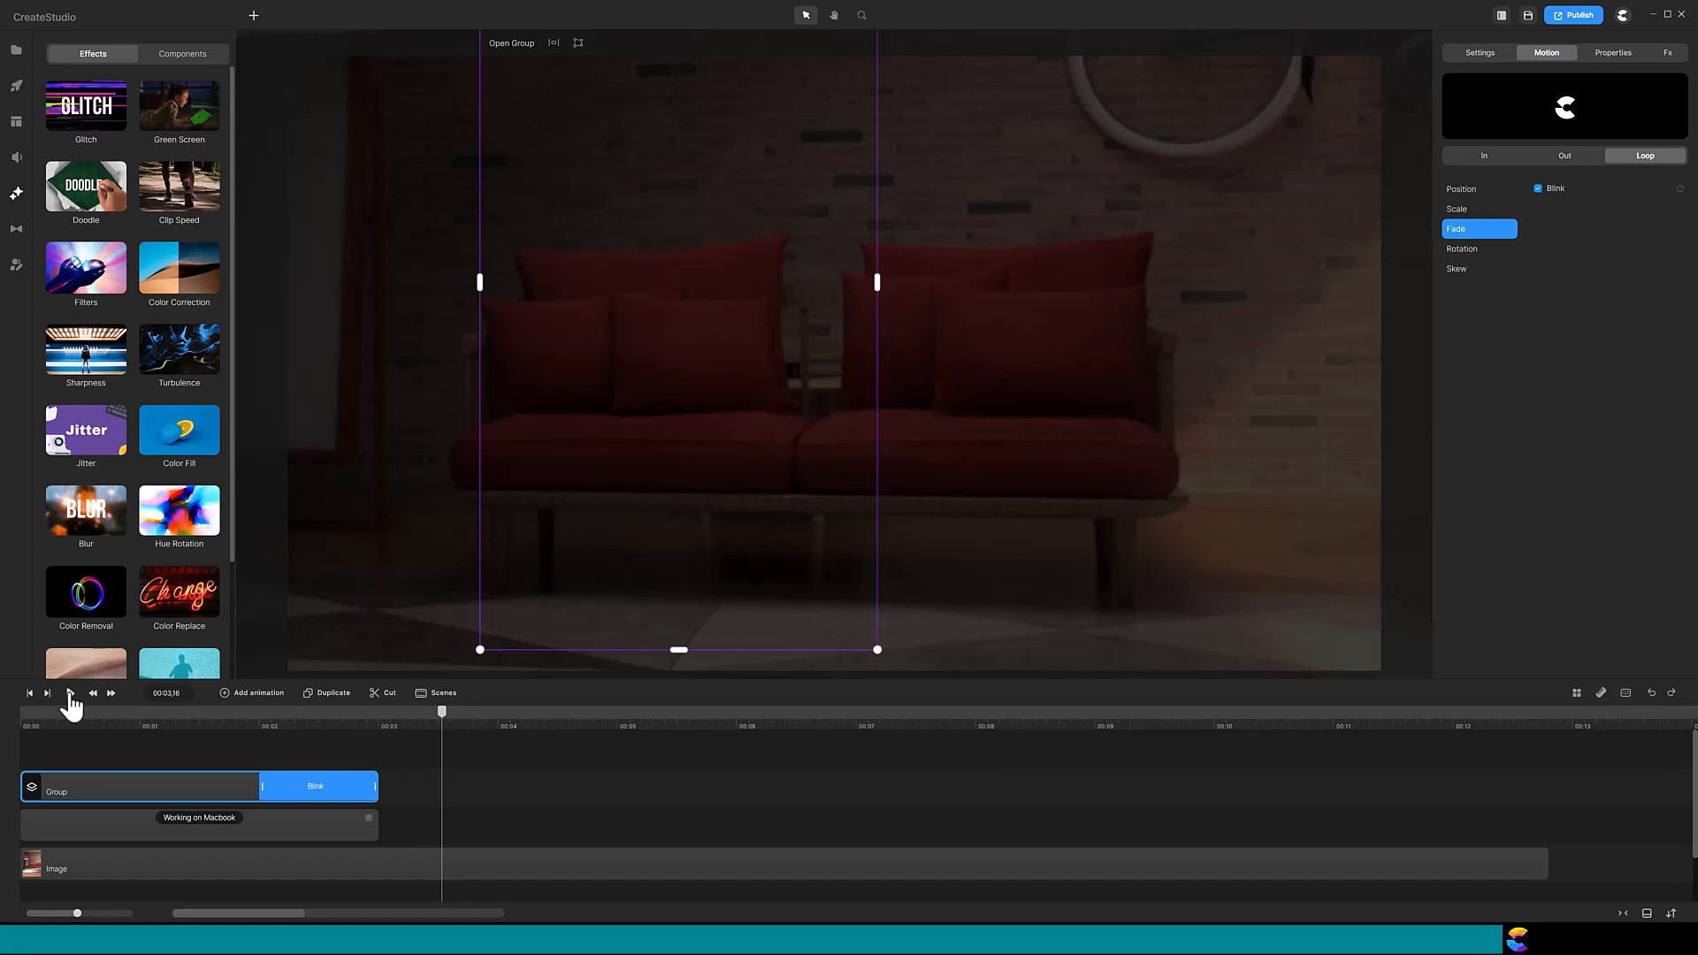
- Duplicate the Working on Macbook character layer and place the copy directly after the original on the same track
{"action": "left_click", "coordinate": [148, 831]}
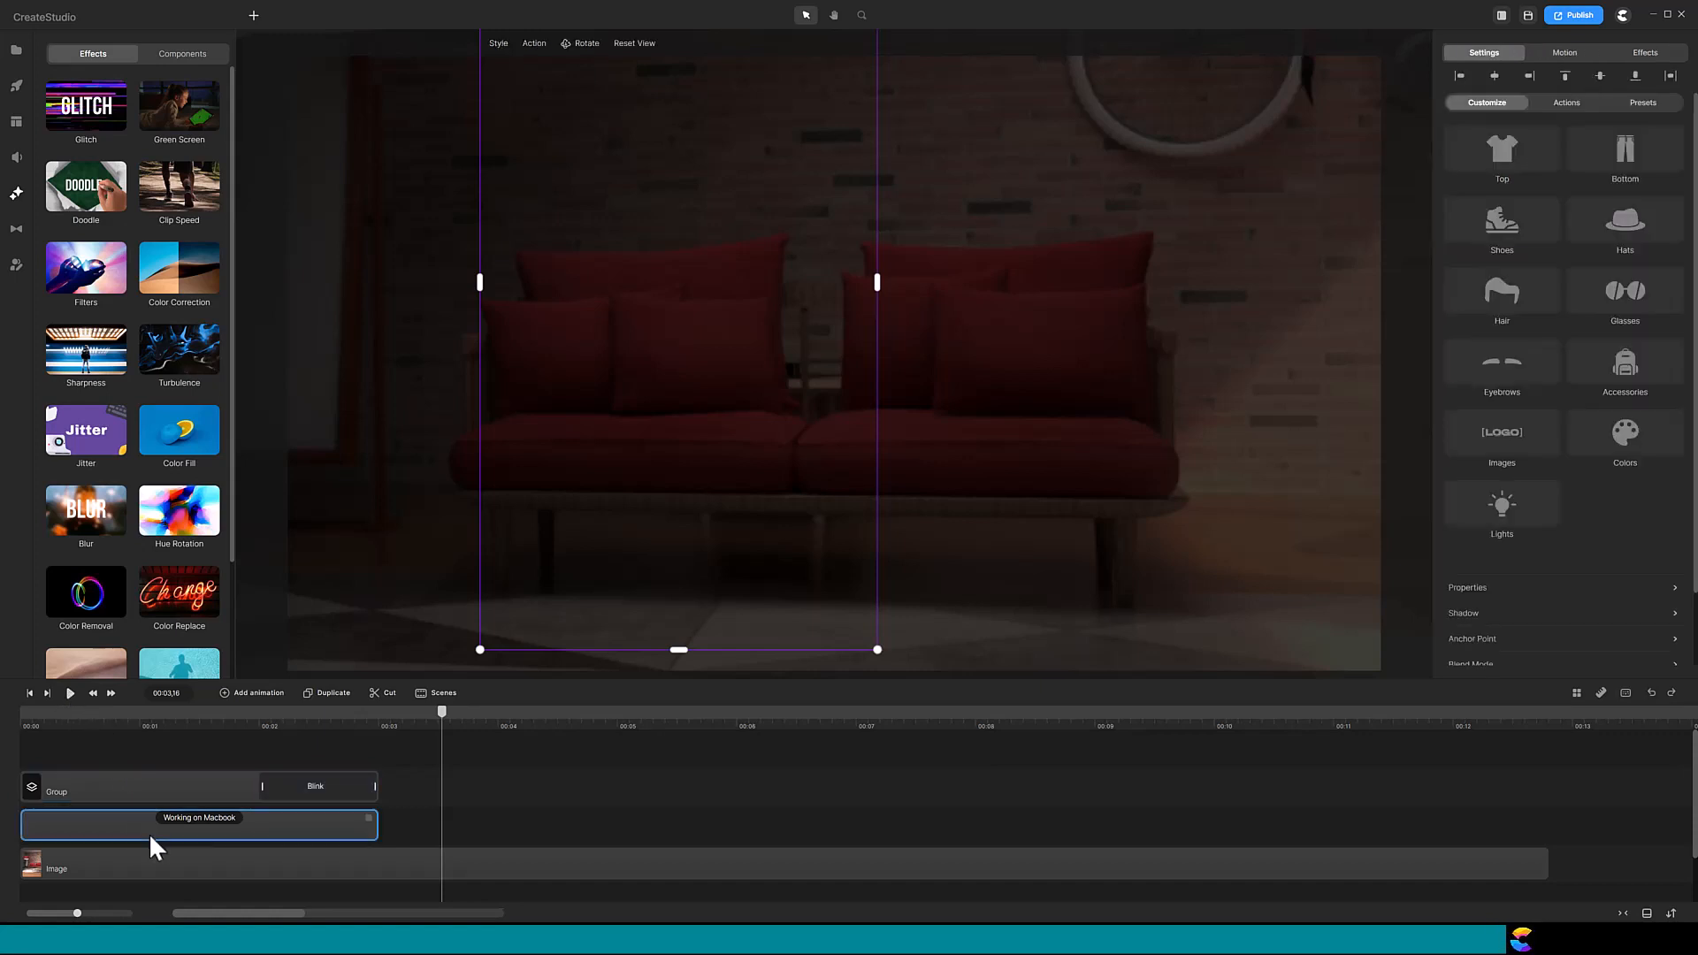
{"action": "left_click", "coordinate": [337, 694]}
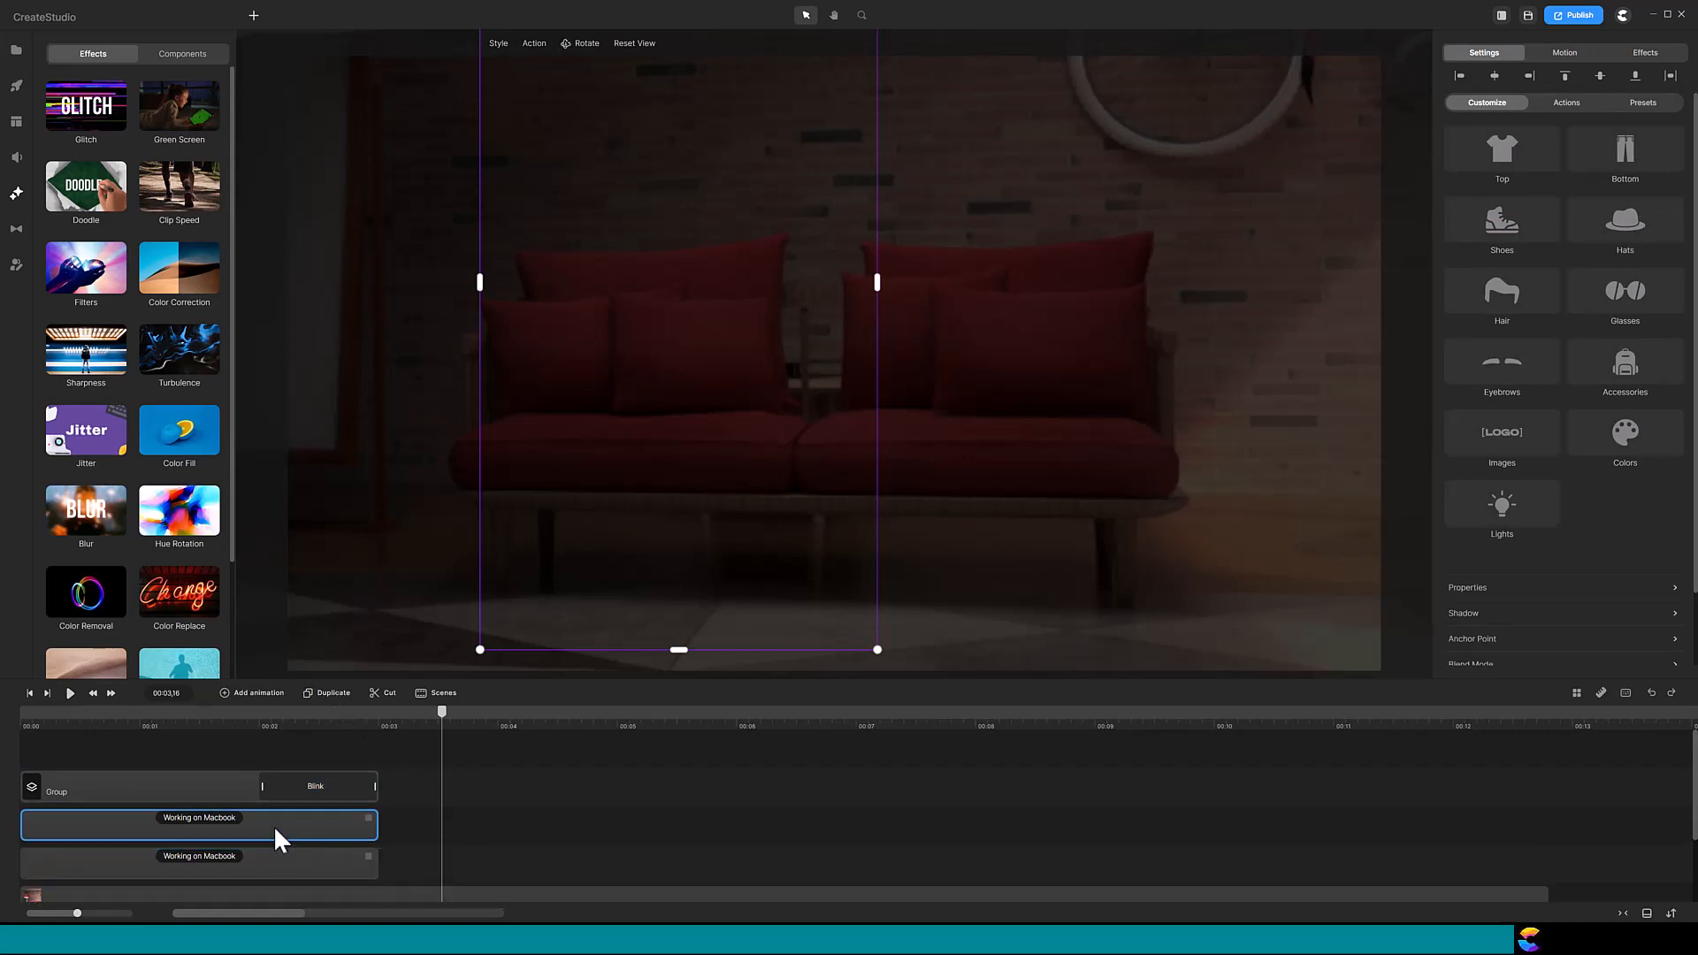
{"action": "left_click_drag", "start_coordinate": [274, 825], "coordinate": [562, 862]}
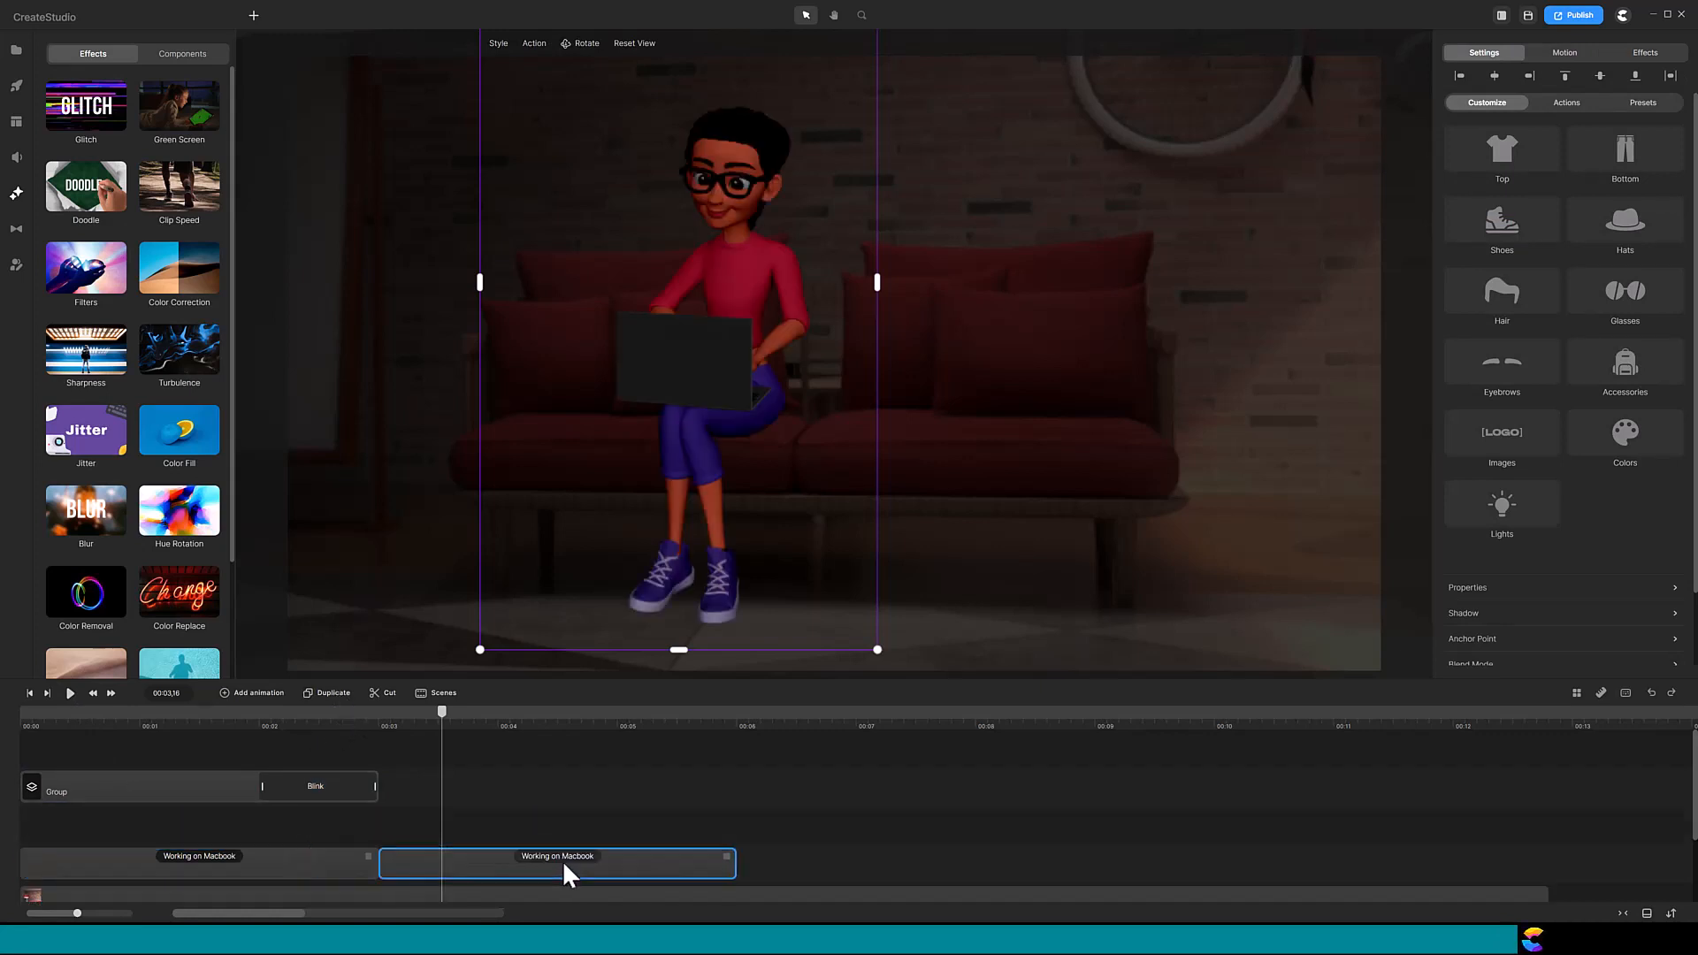
{"action": "right_click", "coordinate": [387, 826]}
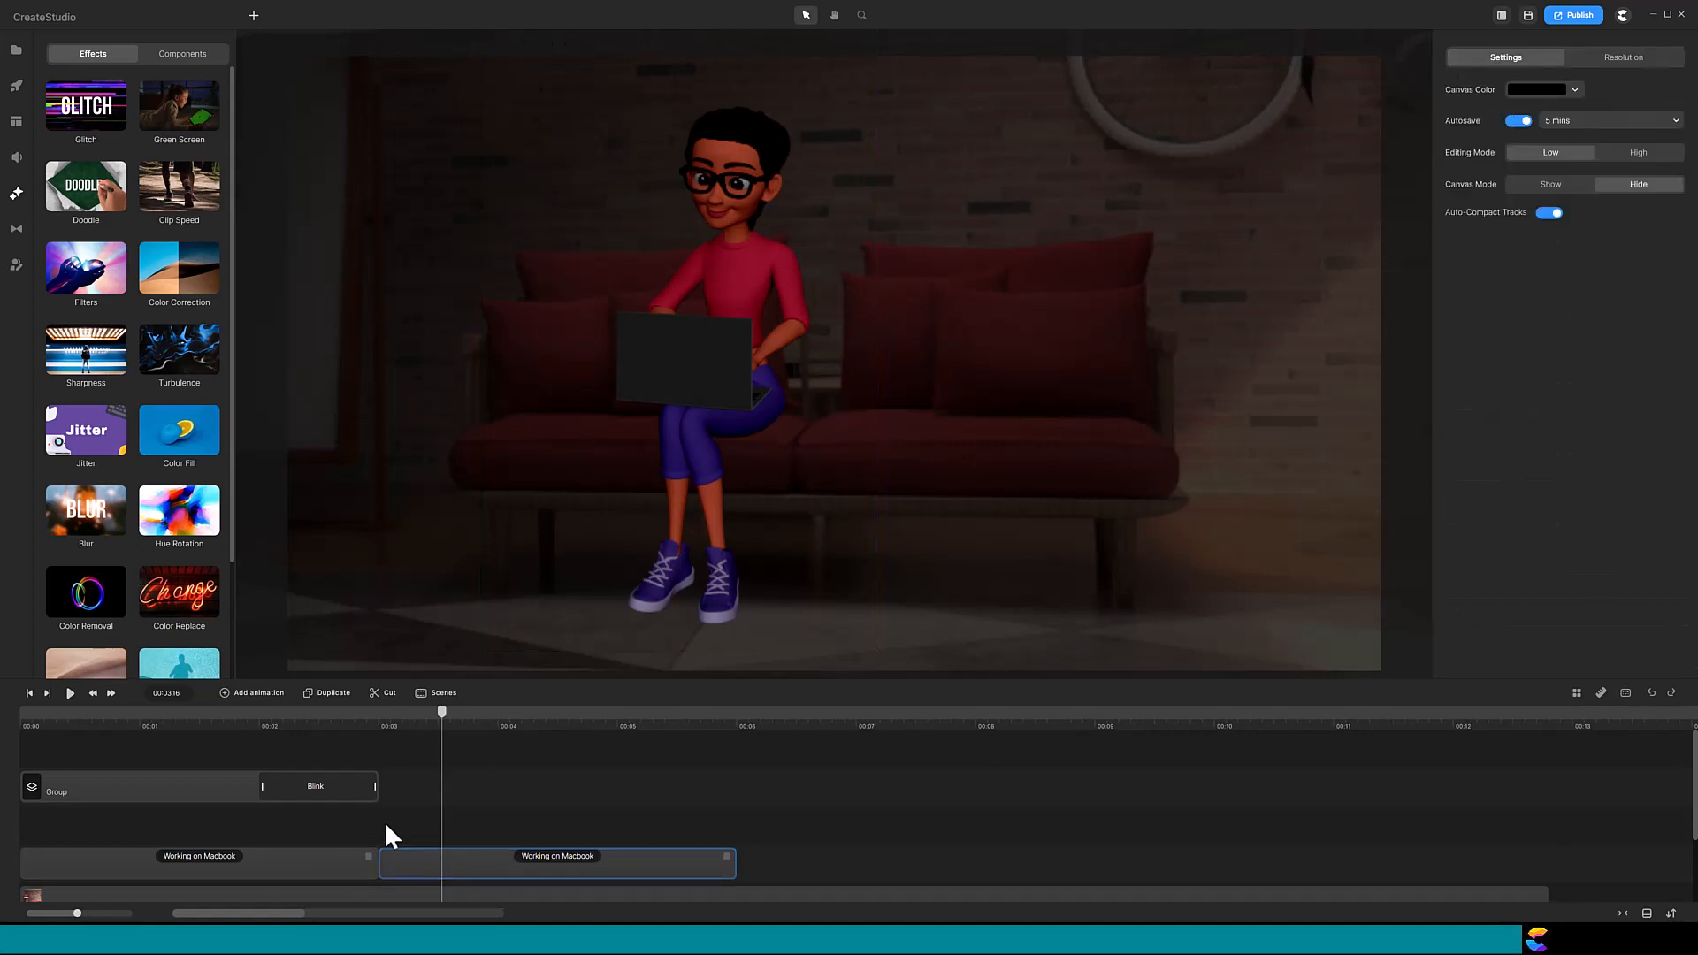
{"action": "left_click", "coordinate": [441, 809]}
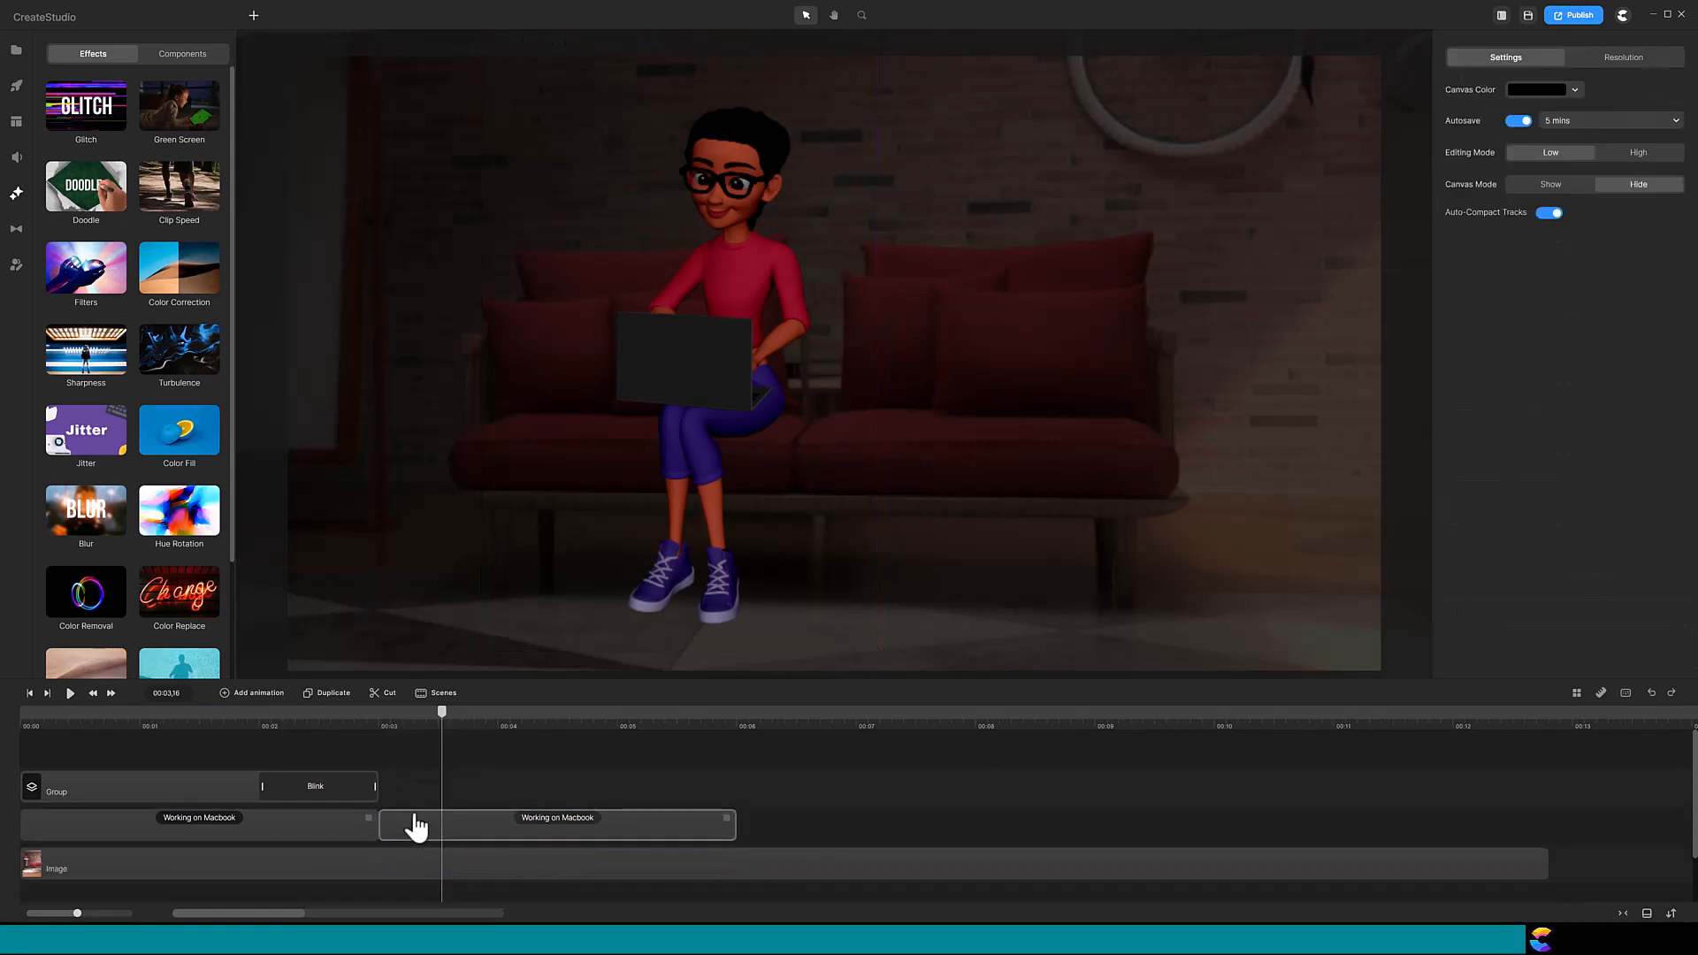
- Duplicate the blinking group and place the copy directly after the original on its track
{"action": "left_click", "coordinate": [210, 787]}
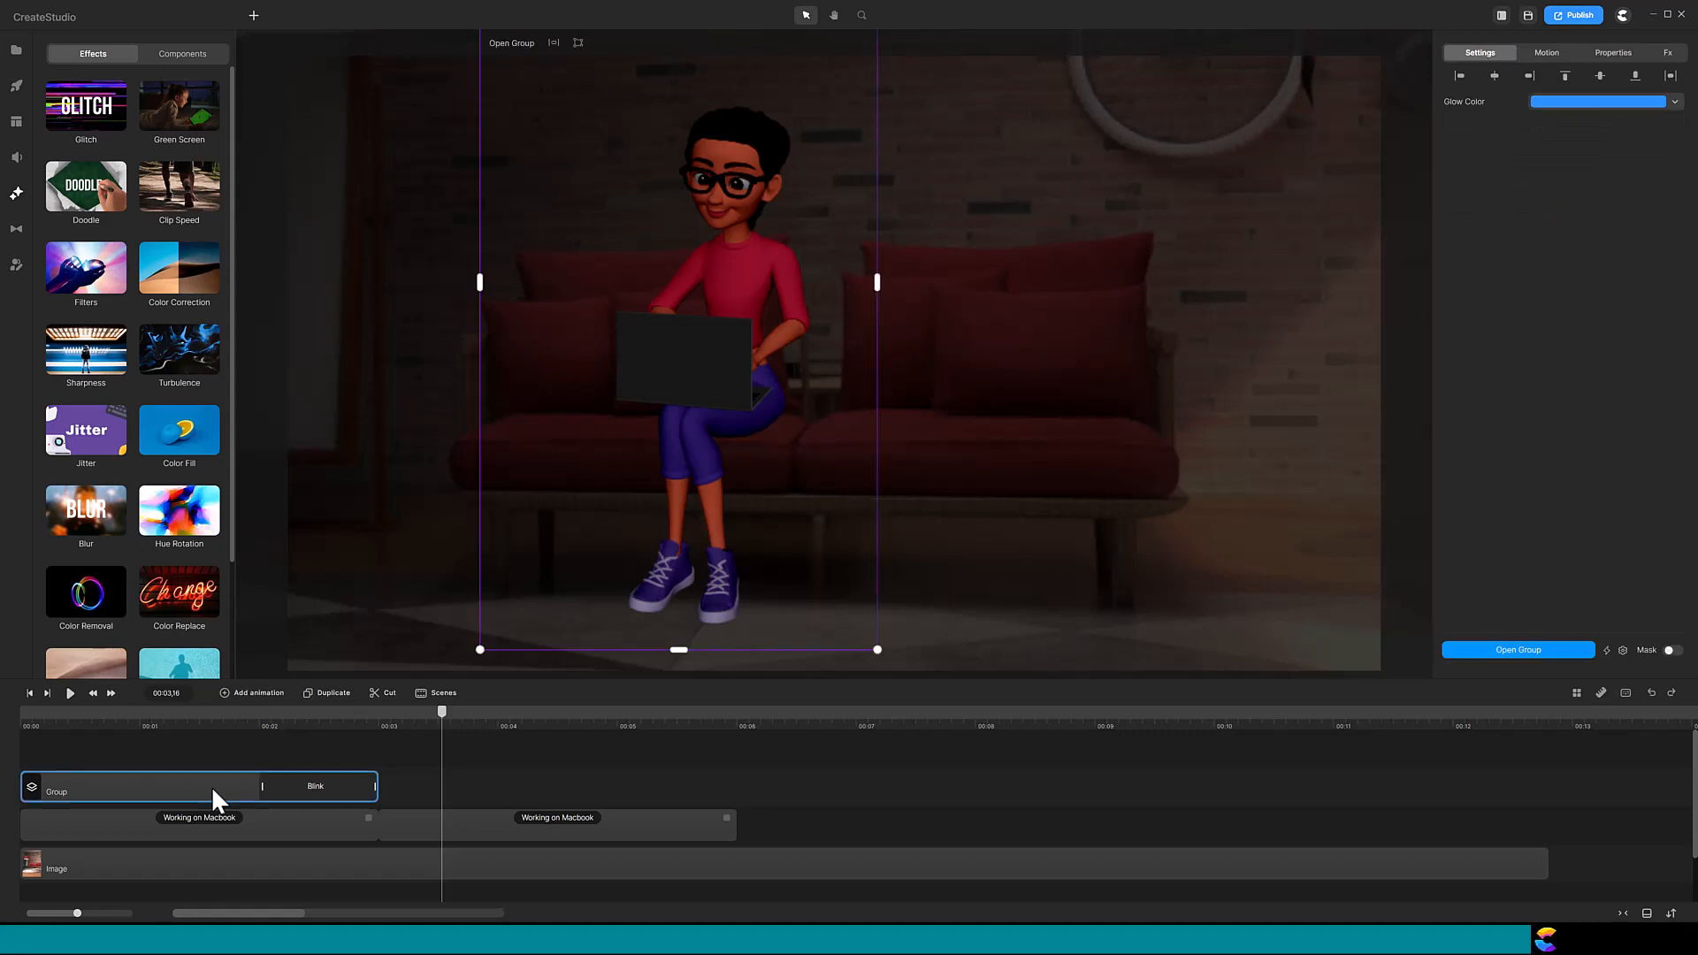
{"action": "left_click", "coordinate": [332, 693]}
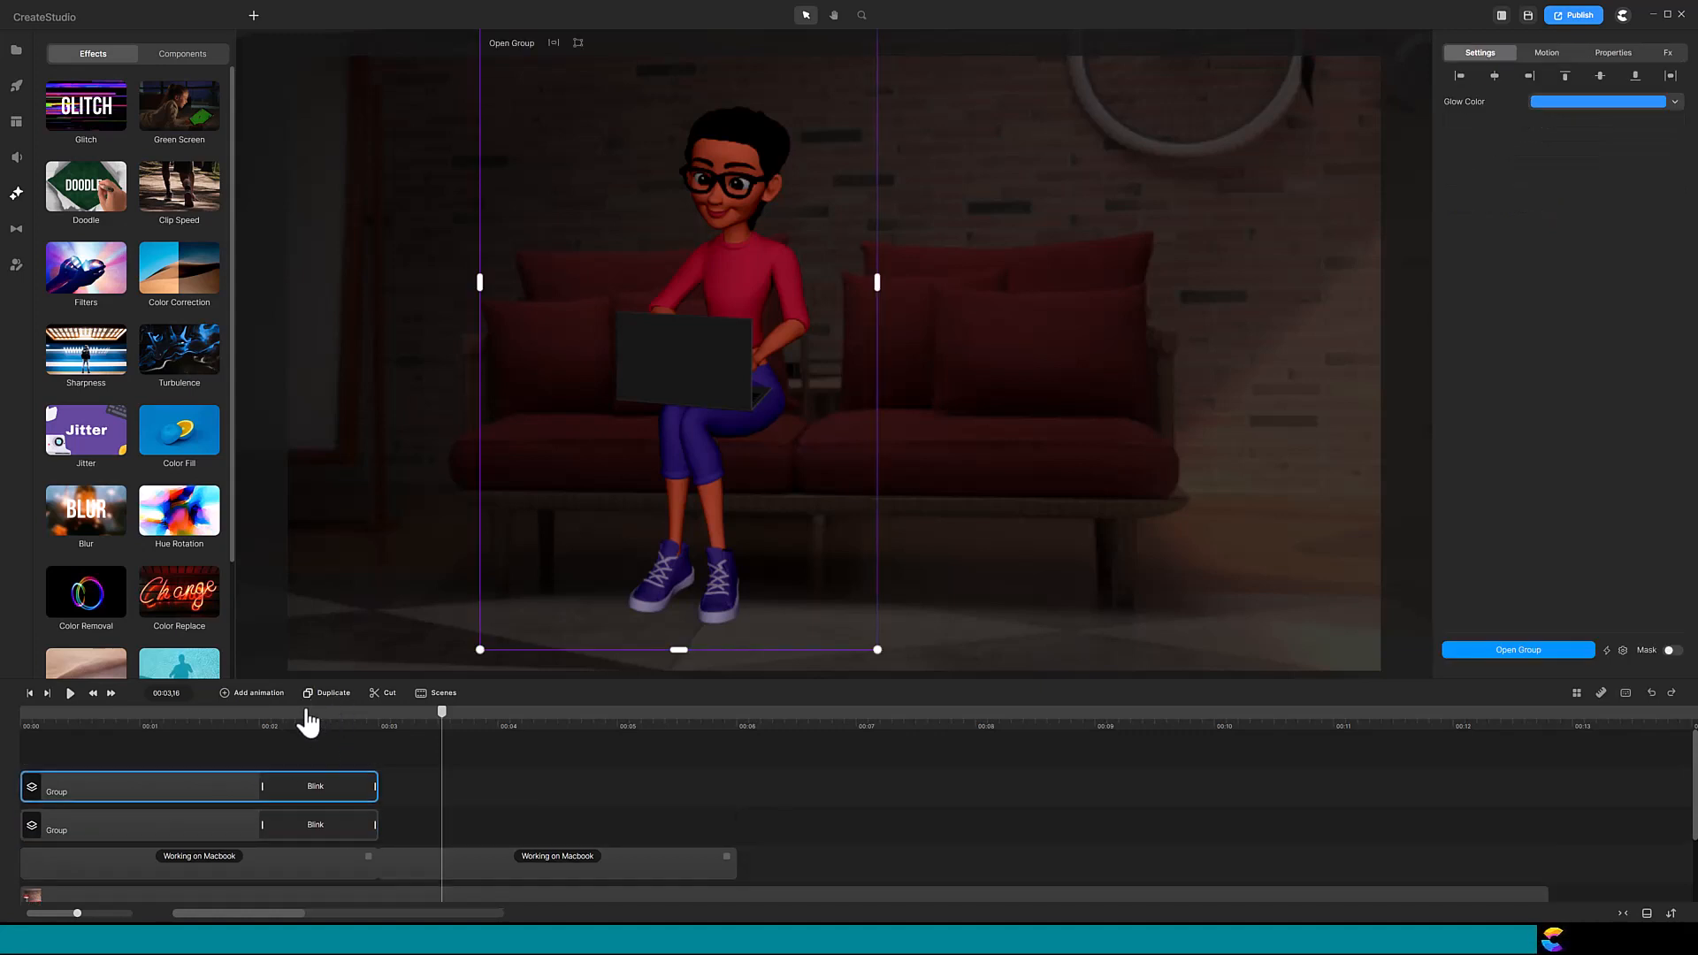
{"action": "left_click_drag", "start_coordinate": [239, 778], "coordinate": [511, 808]}
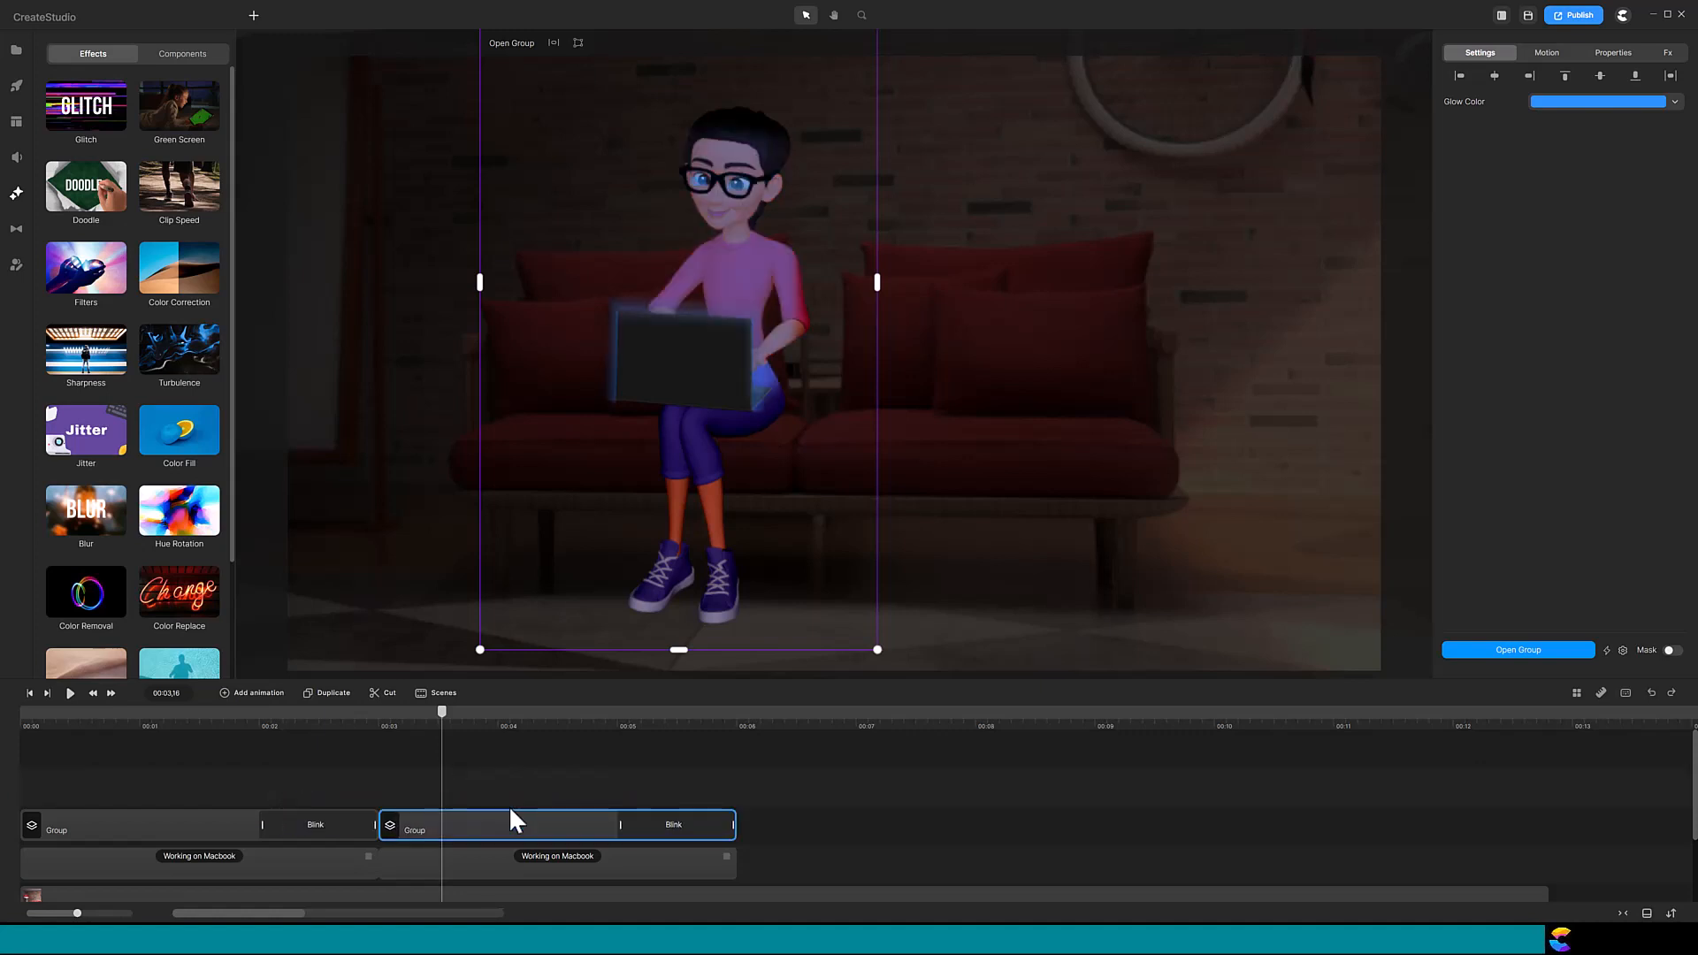
- Set the second group's Glow Color to yellow f9f070 and copy the color code from the Monitor Glow layer inside it
{"action": "left_click", "coordinate": [1671, 106]}
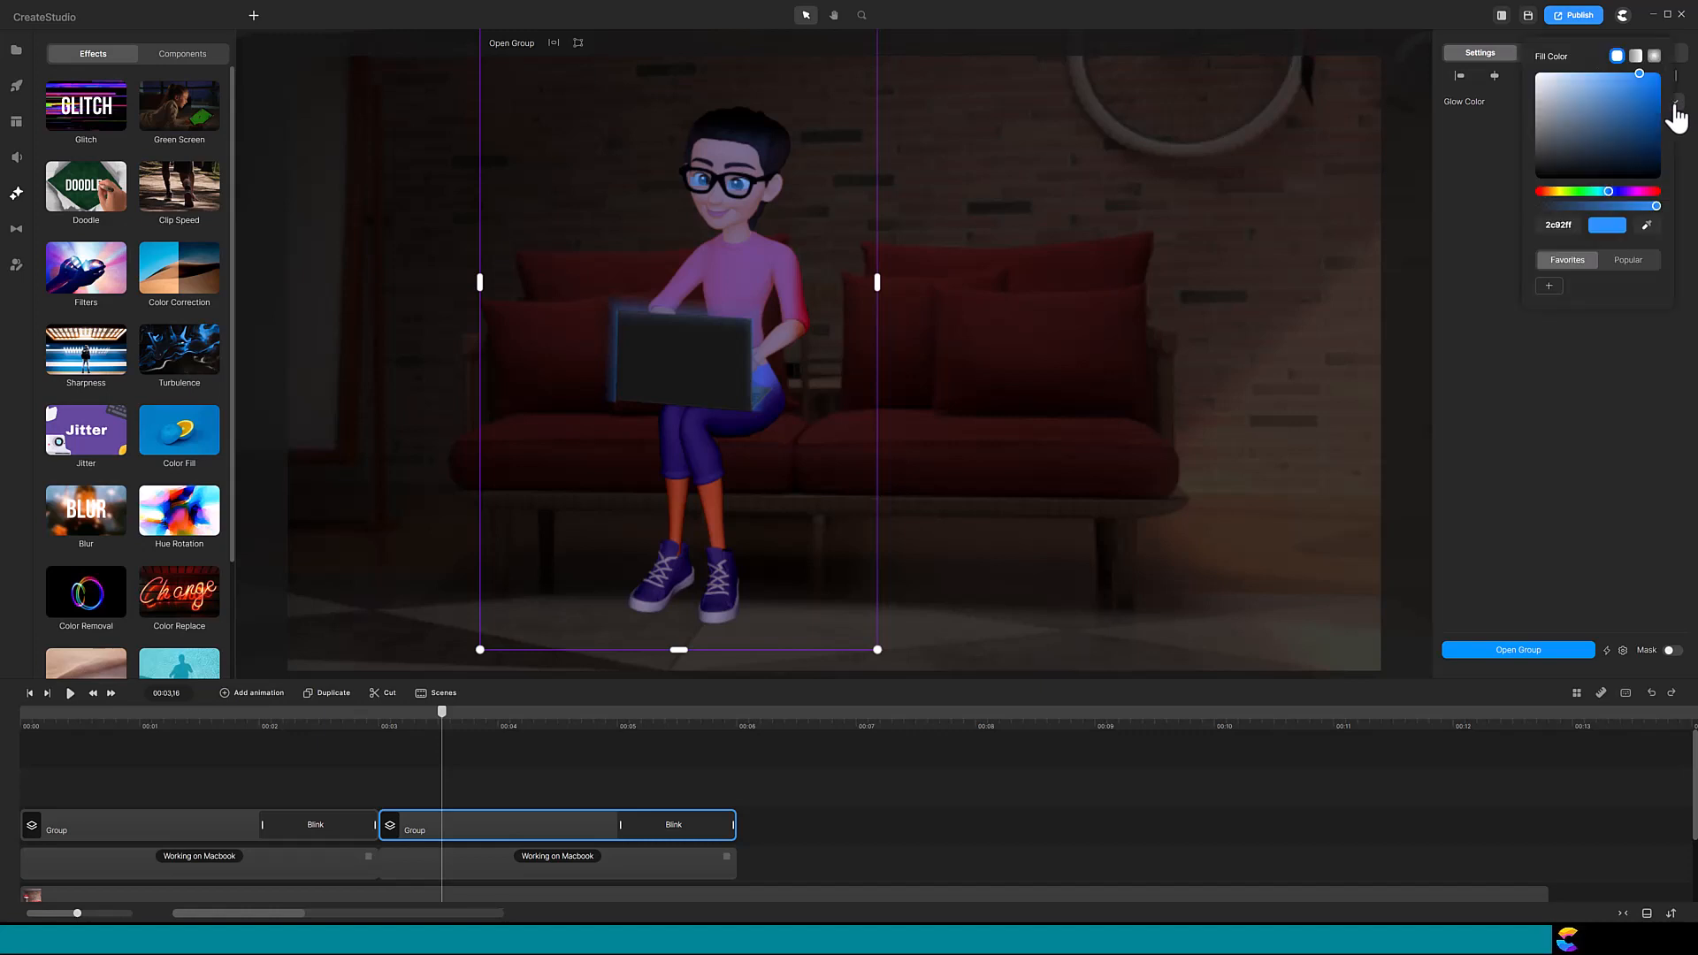
{"action": "left_click", "coordinate": [1559, 192]}
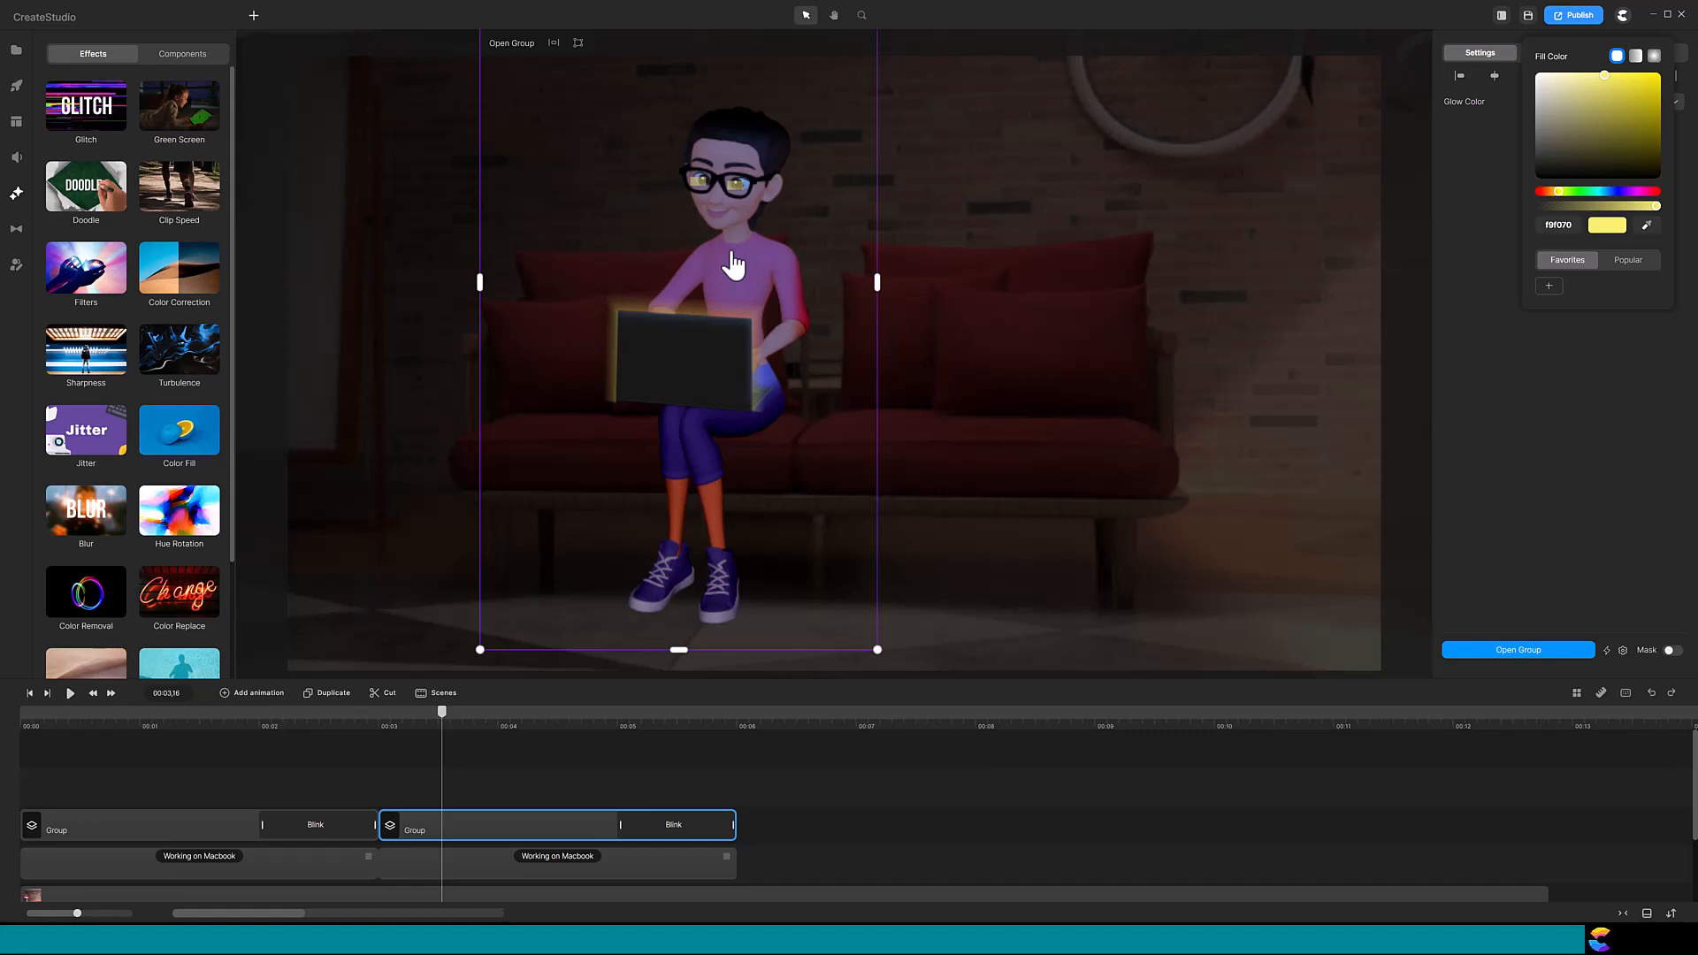
{"action": "left_click", "coordinate": [1501, 651]}
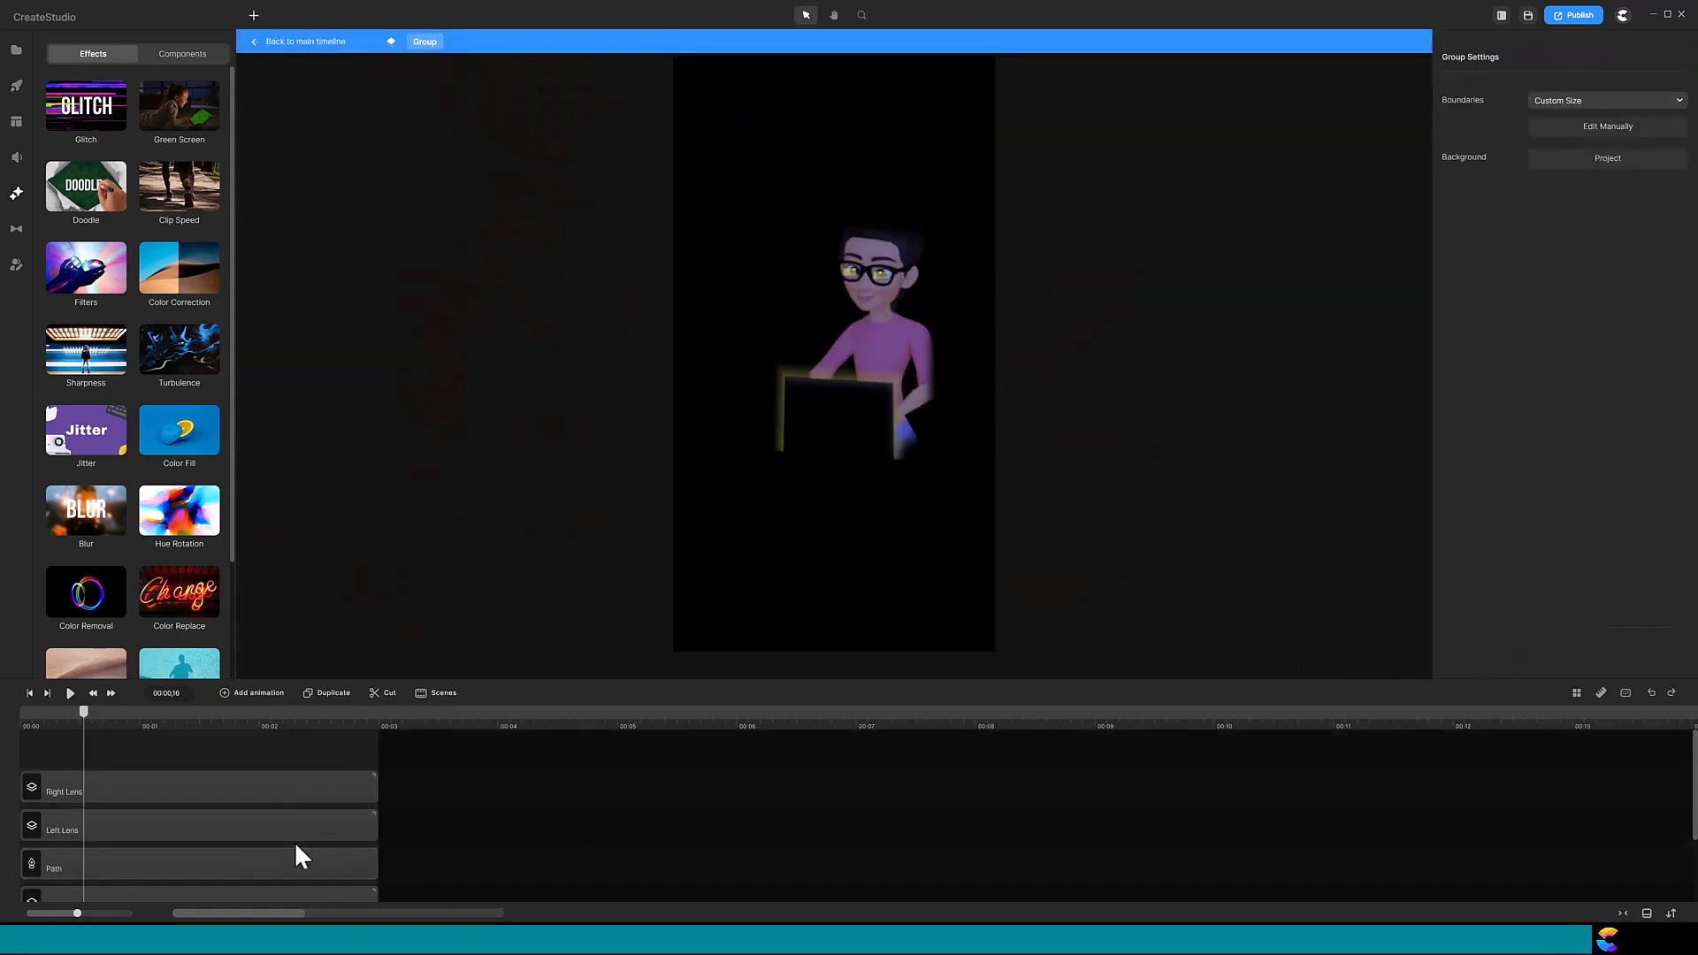
{"action": "scroll", "coordinate": [278, 845], "scroll_direction": "down", "scroll_amount": 2}
{"action": "left_click", "coordinate": [244, 831]}
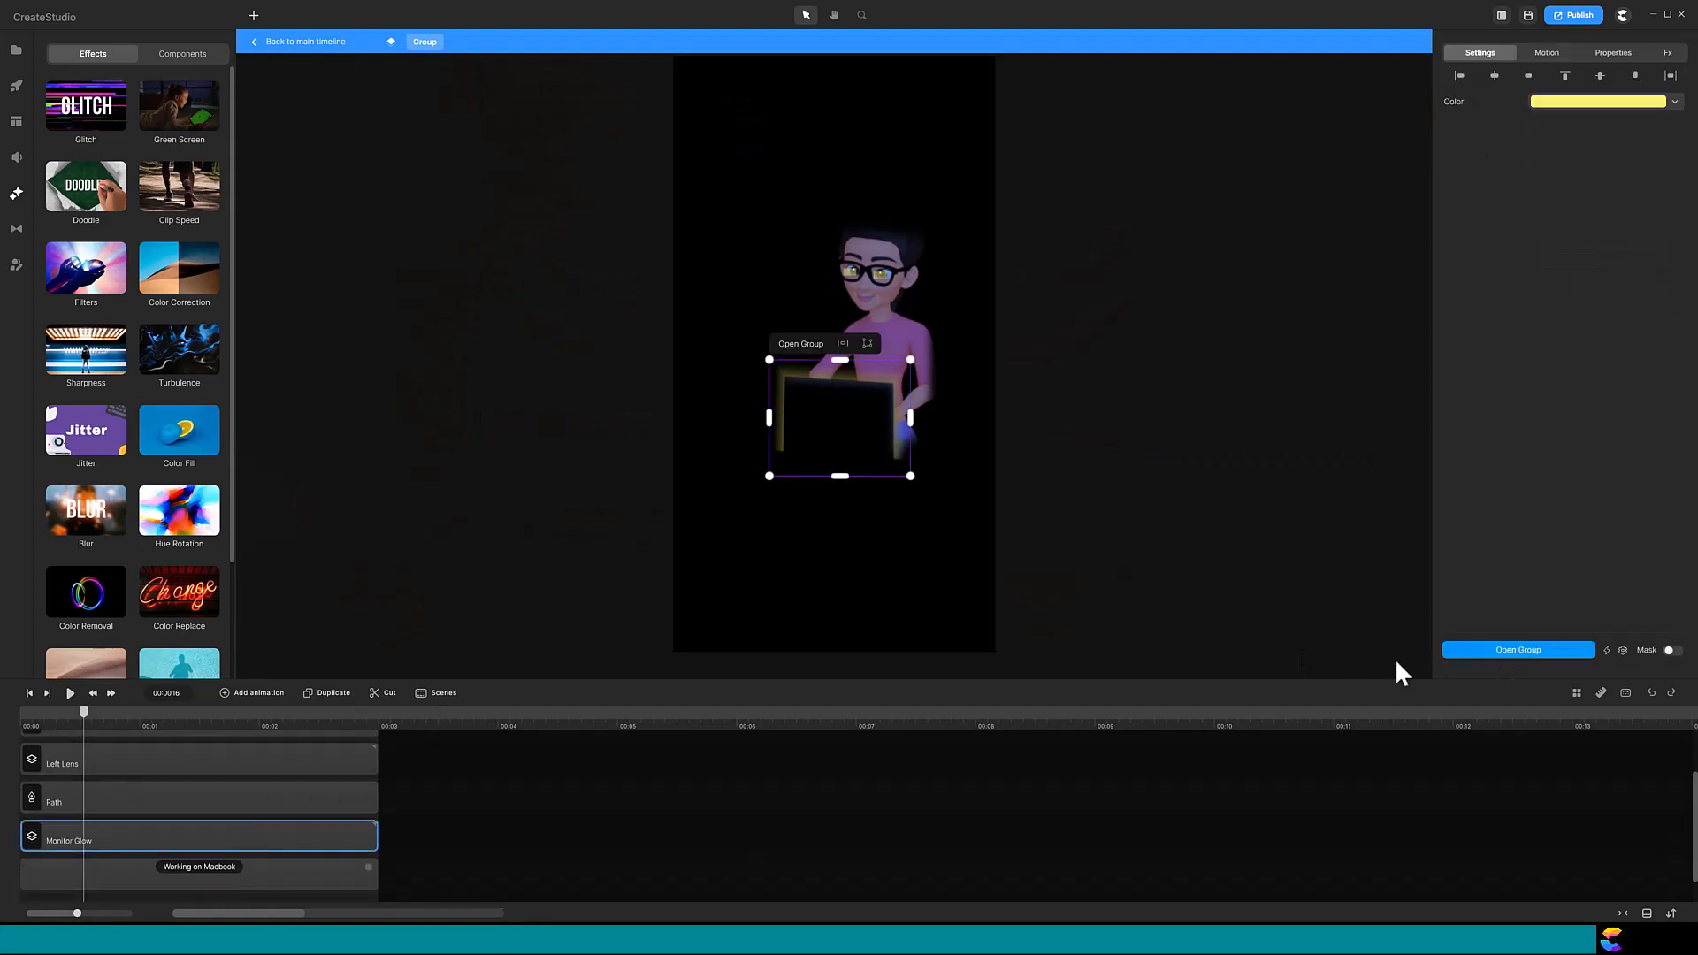
{"action": "left_click", "coordinate": [1661, 102]}
{"action": "key", "text": "ctrl+c"}
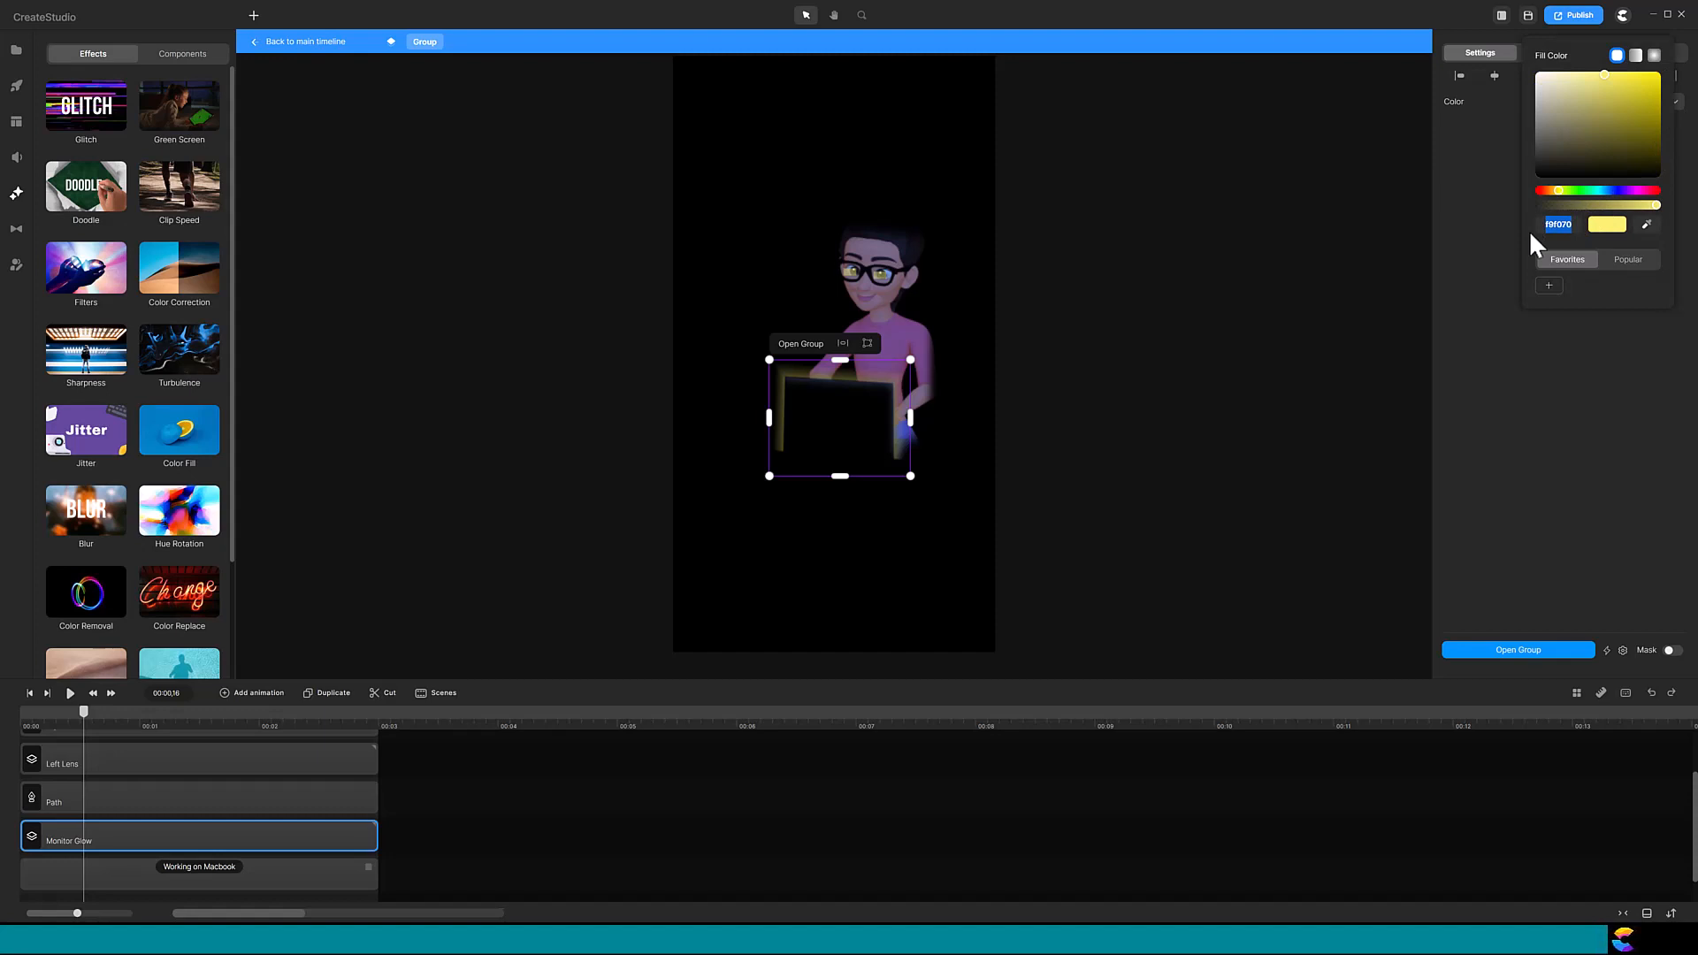
- Set the Frontal light color of the group's Working on Macbook character to f9f070 and return to the main timeline
{"action": "left_click", "coordinate": [285, 879]}
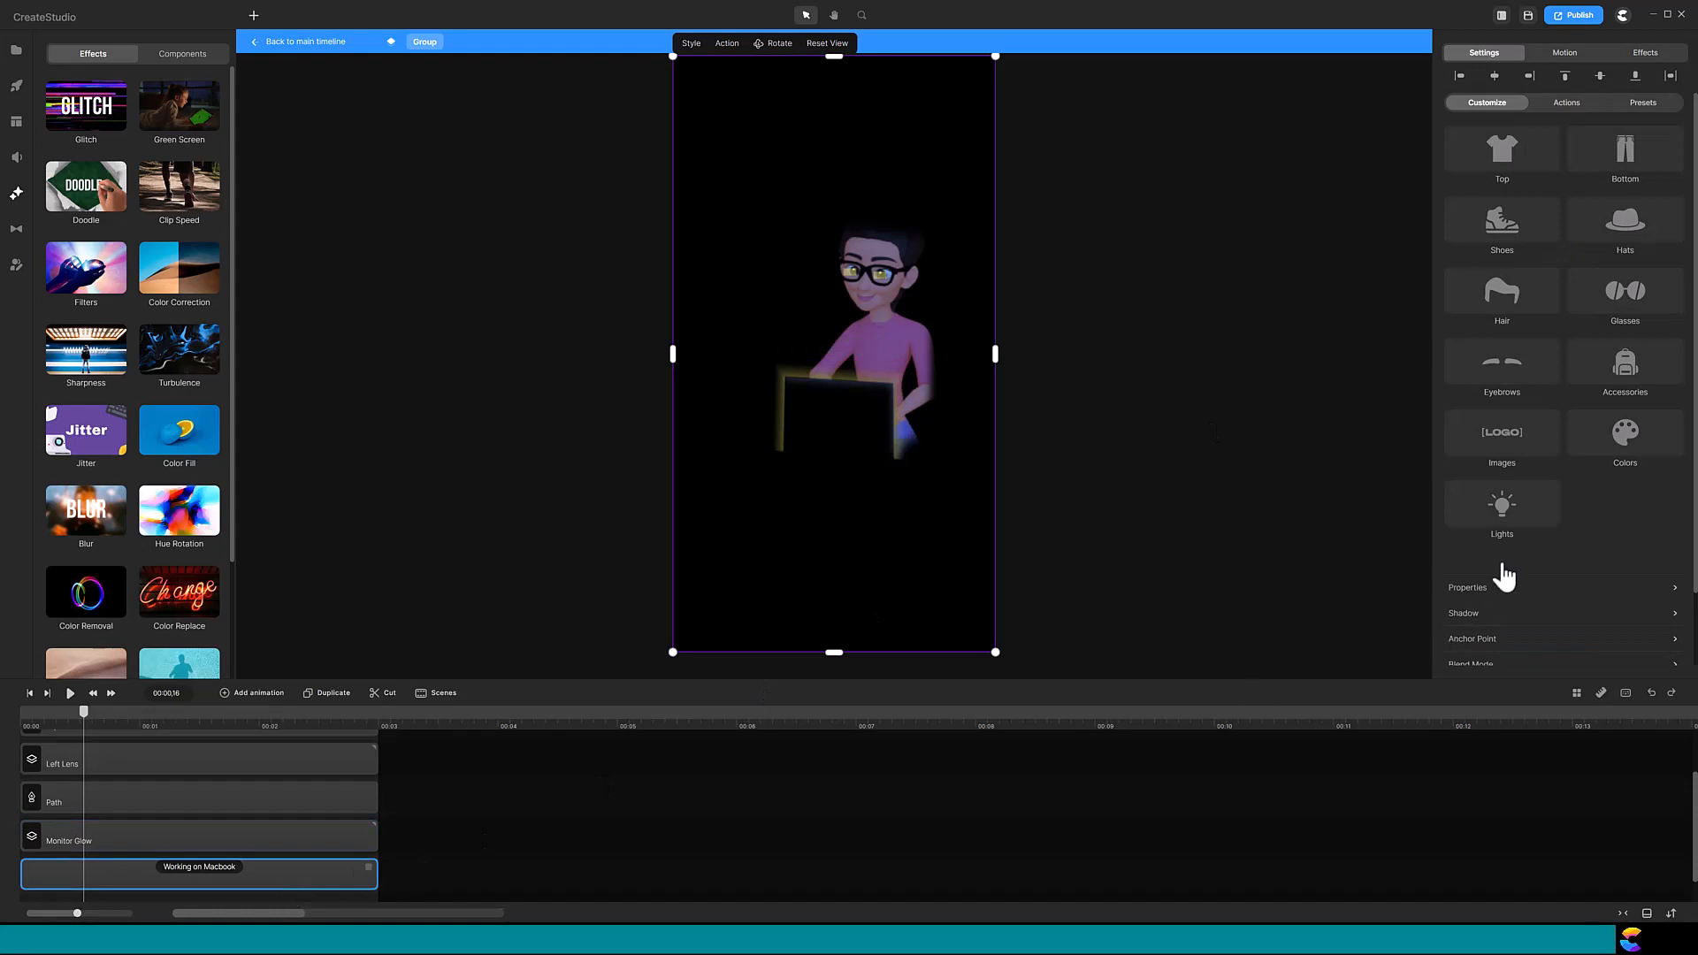
{"action": "left_click", "coordinate": [1502, 508]}
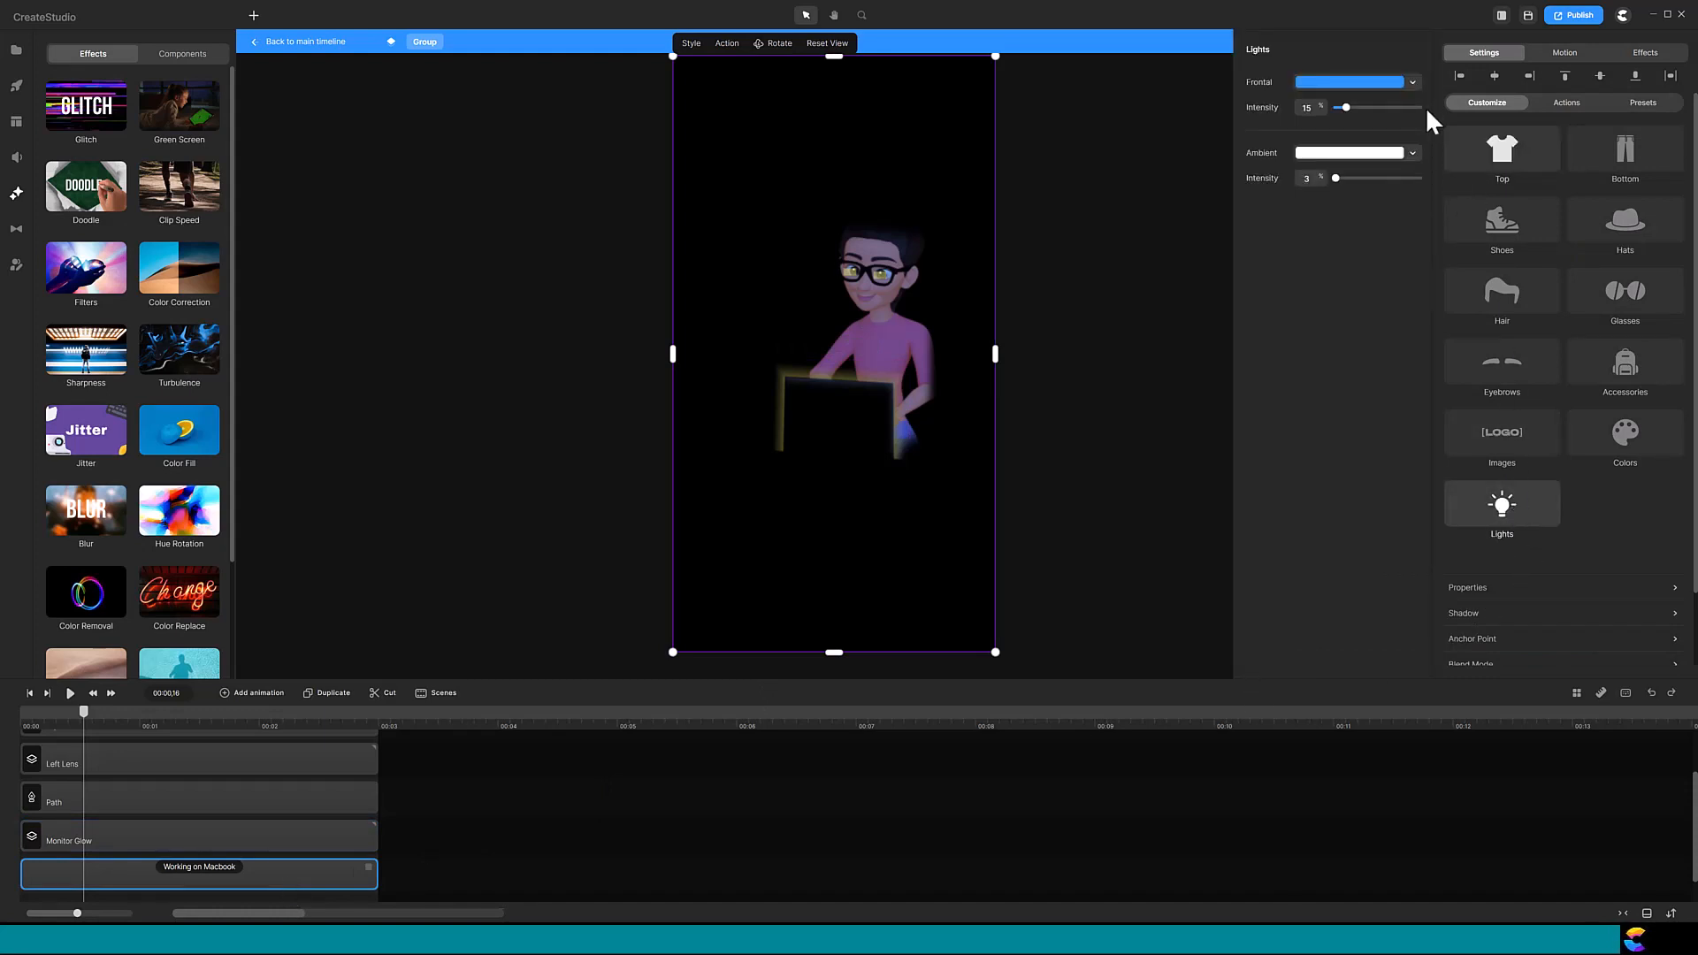
{"action": "left_click", "coordinate": [1413, 82]}
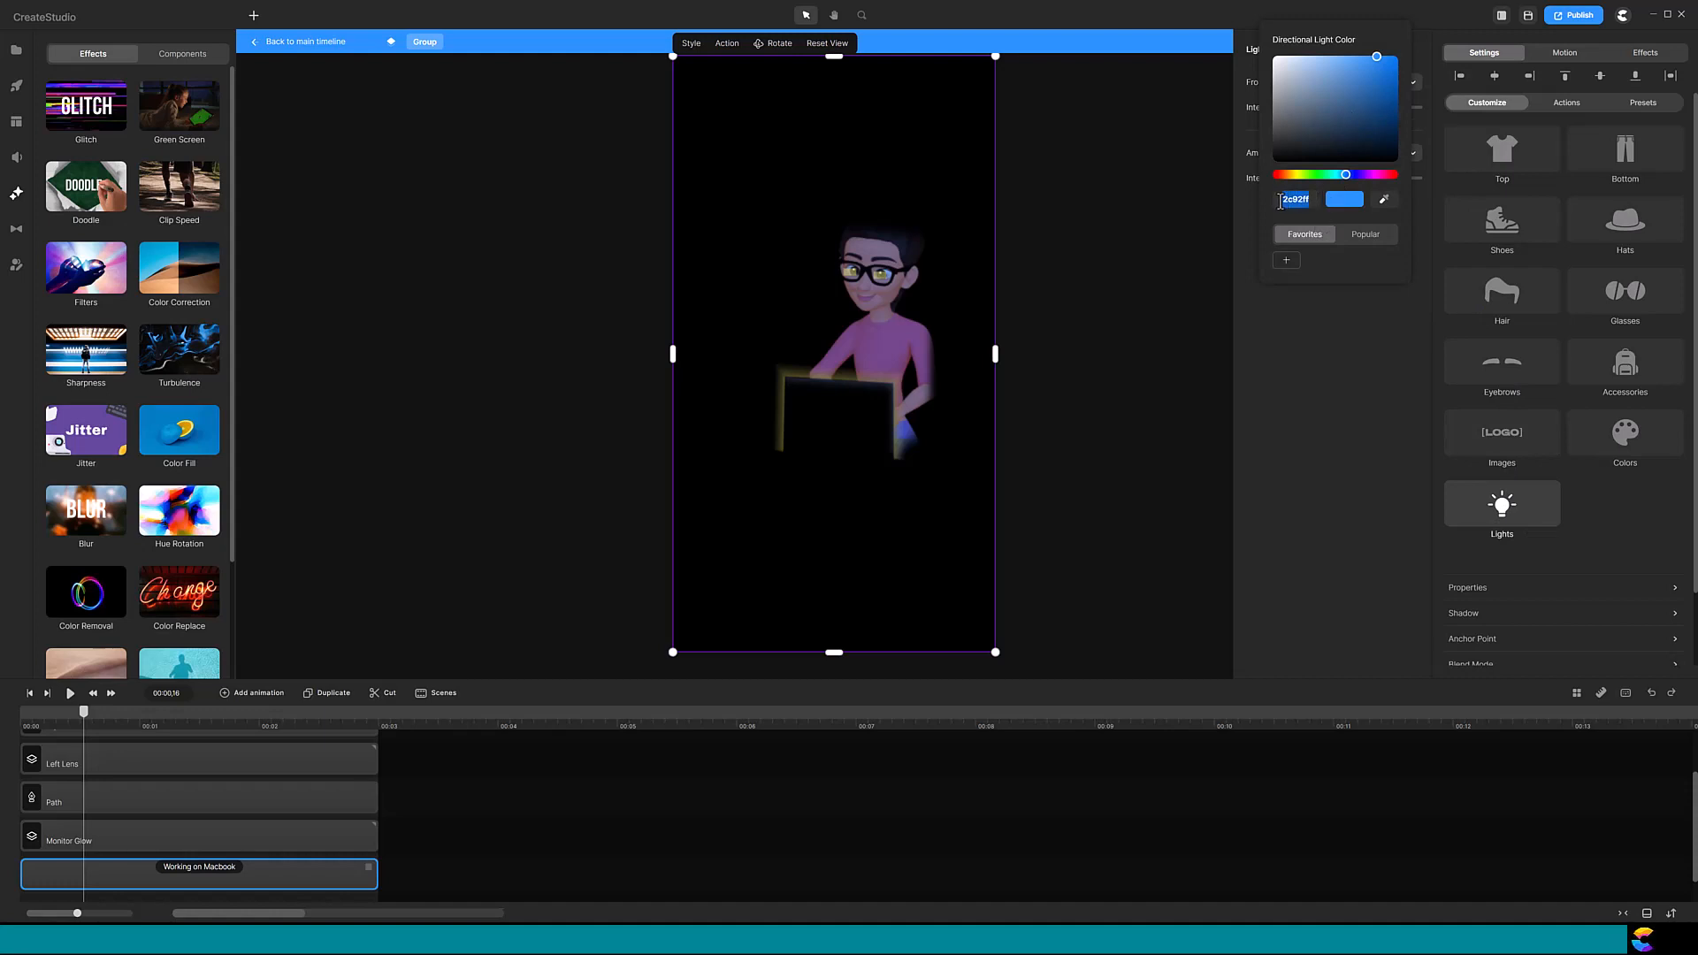
{"action": "key", "text": "ctrl+v"}
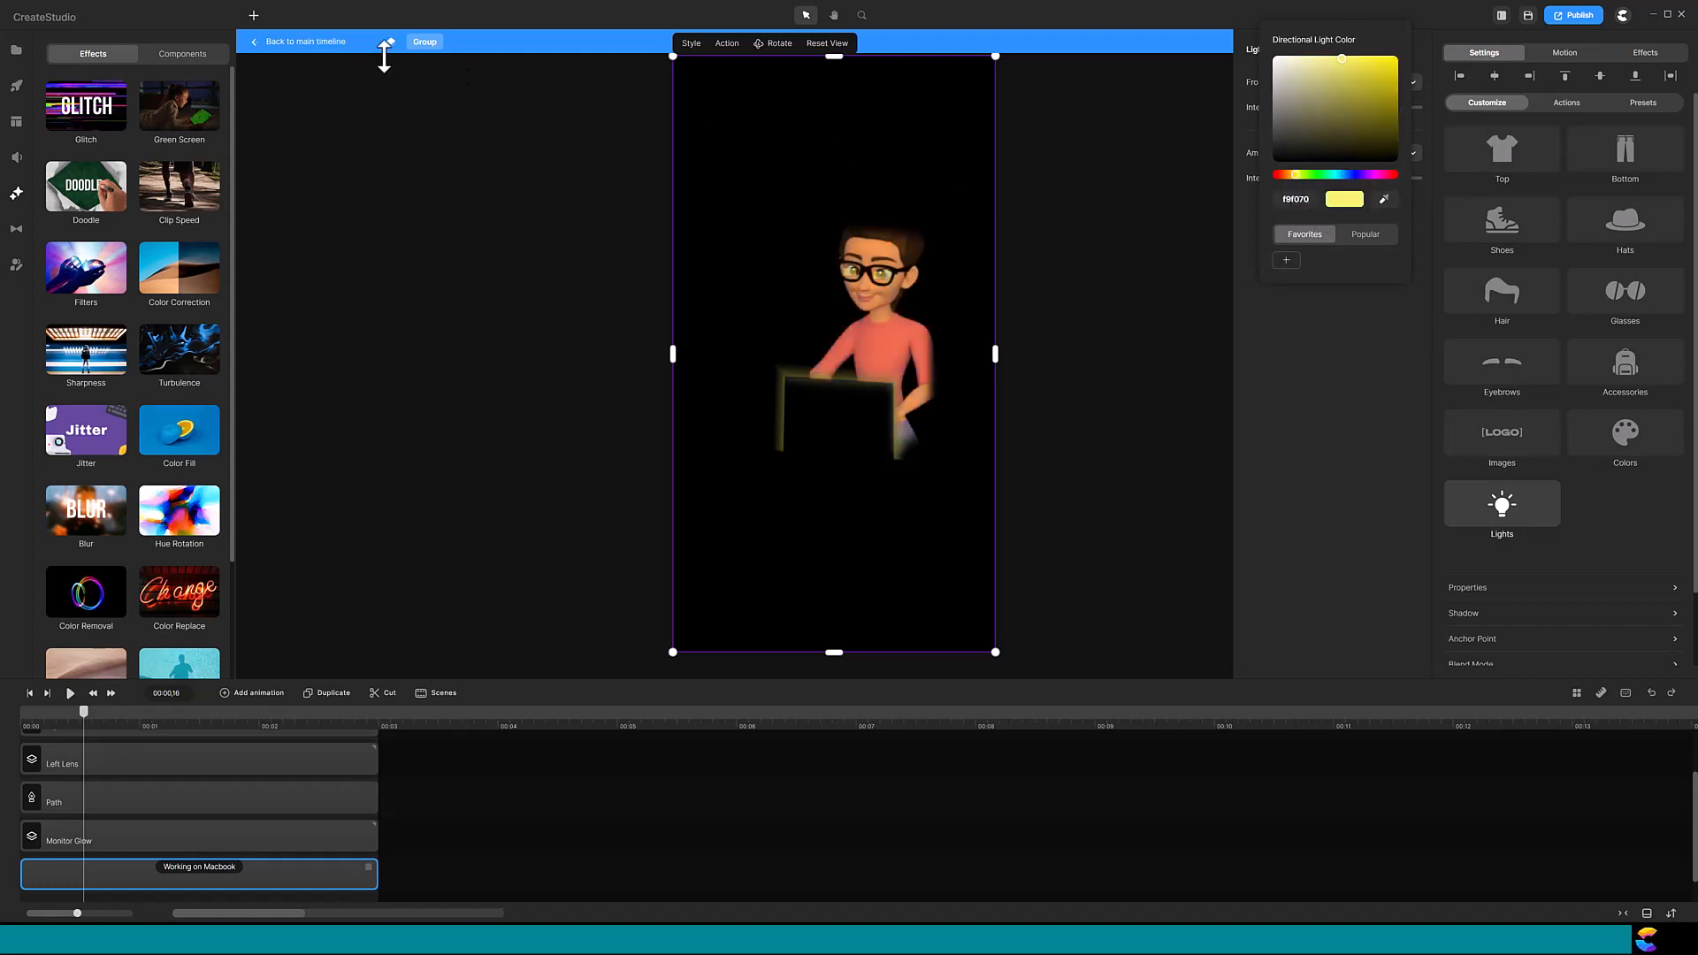
{"action": "left_click", "coordinate": [297, 43]}
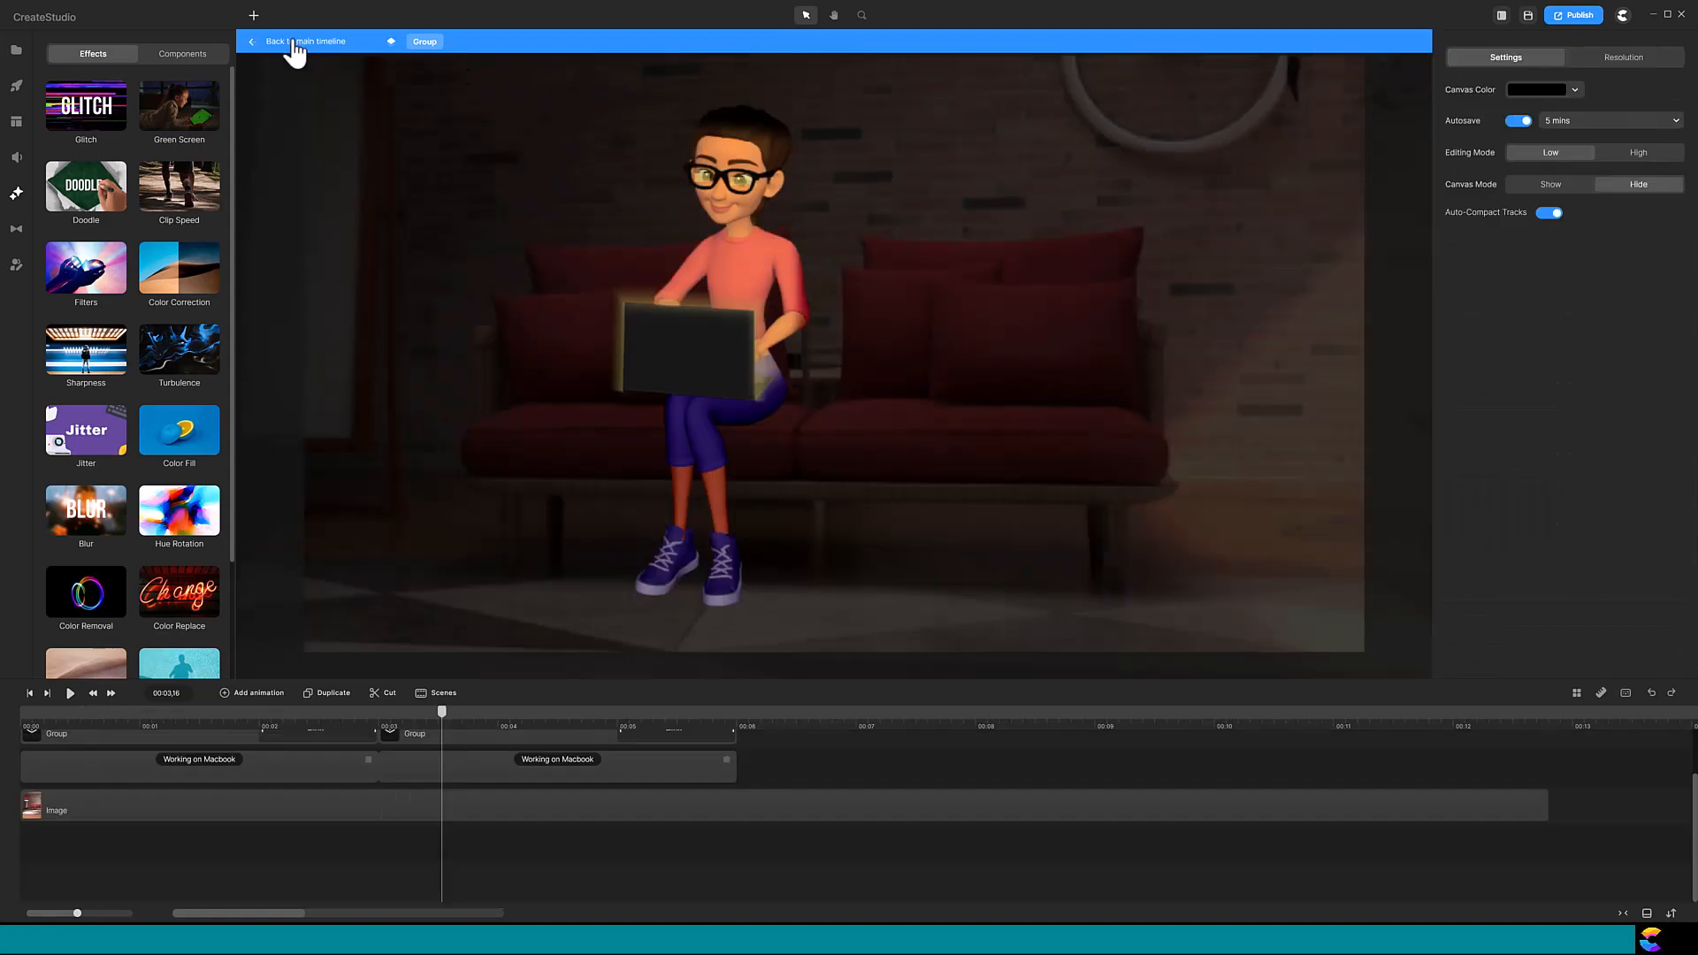
- Play the full sequence from the start to check the blinking glow across all the groups
{"action": "left_click_drag", "start_coordinate": [445, 713], "coordinate": [368, 713]}
{"action": "left_click", "coordinate": [534, 740]}
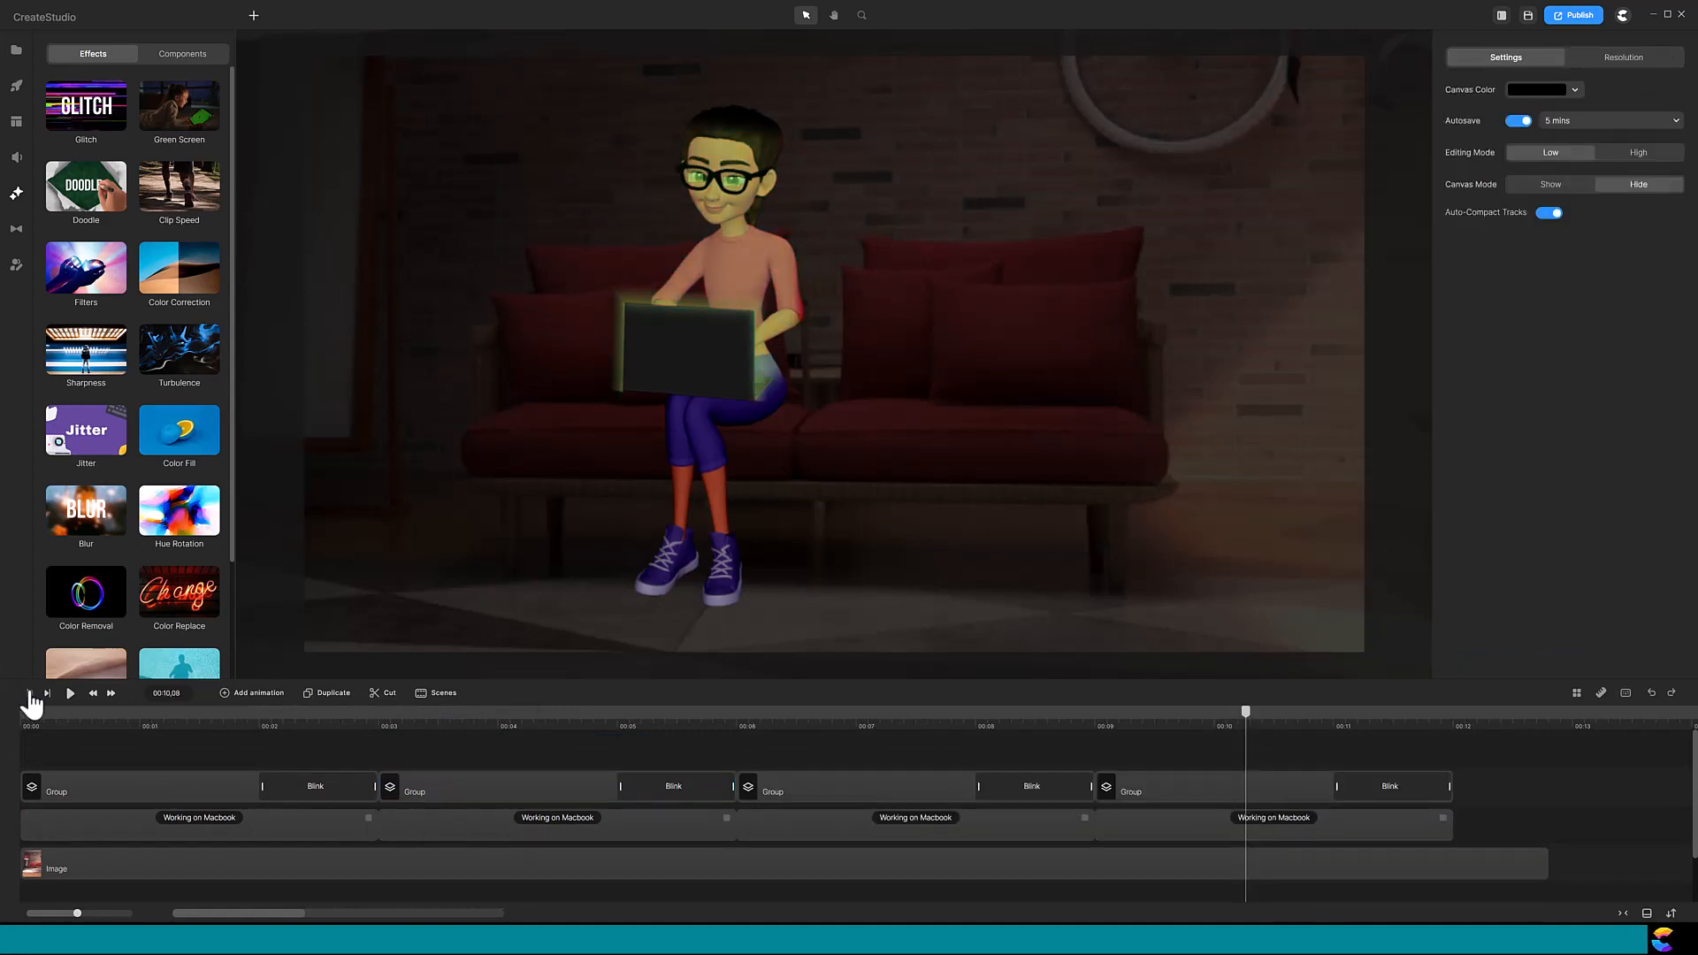
{"action": "left_click", "coordinate": [30, 693]}
{"action": "left_click", "coordinate": [70, 695]}
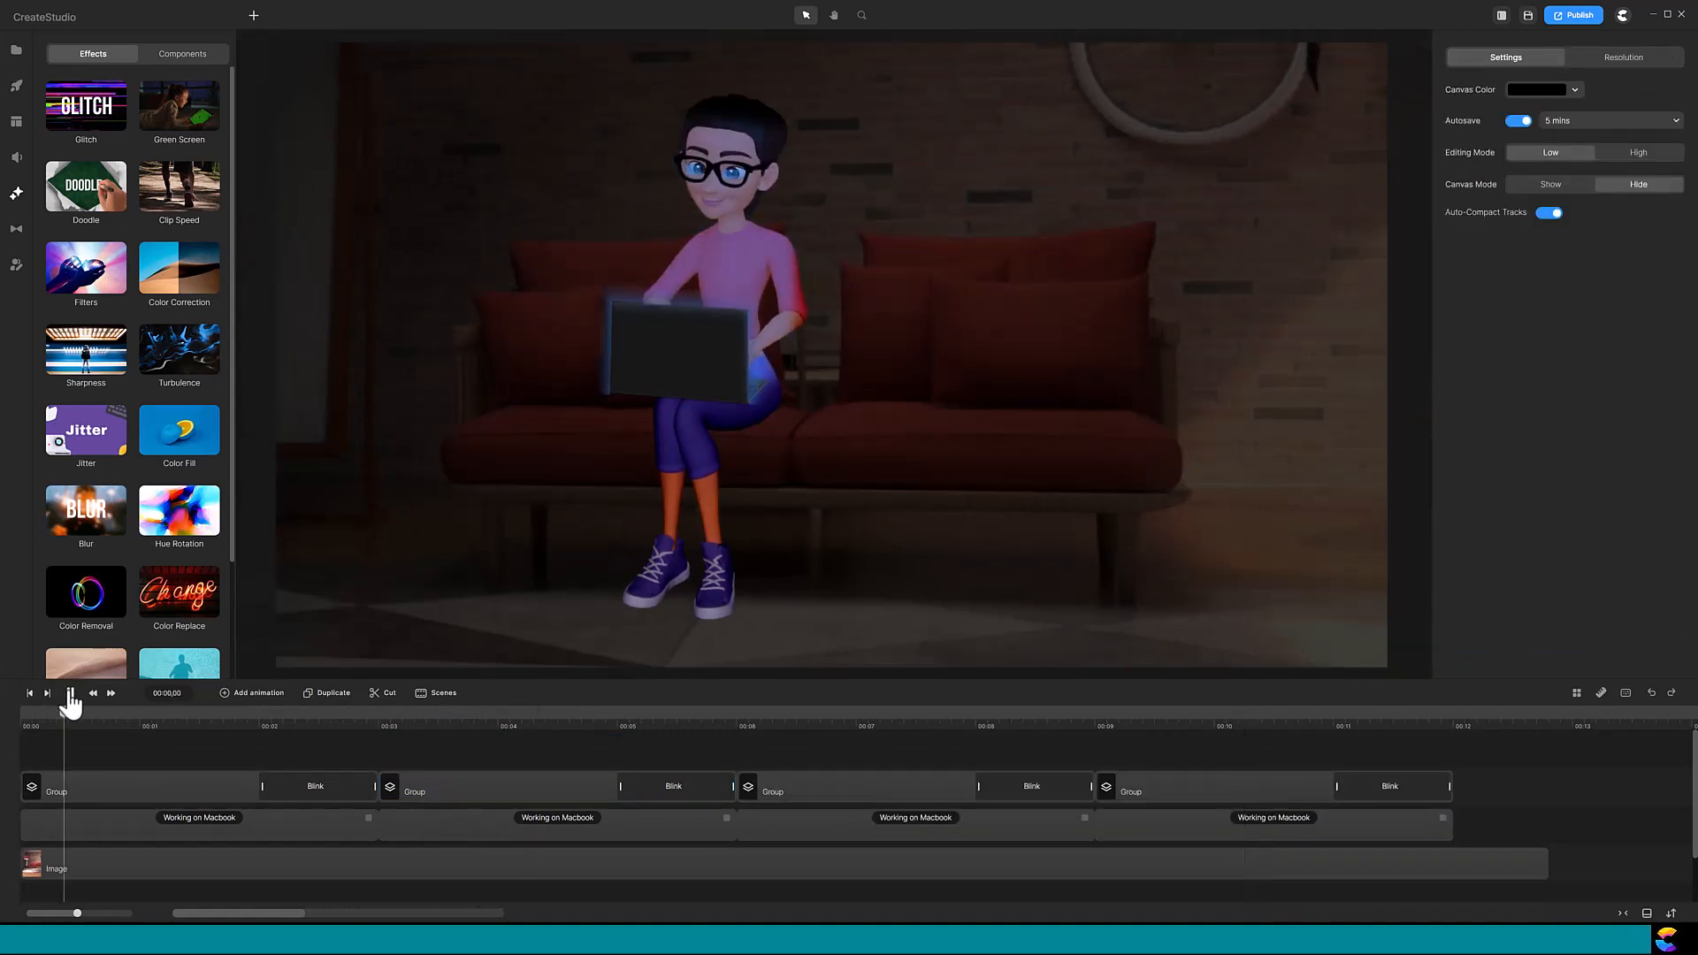